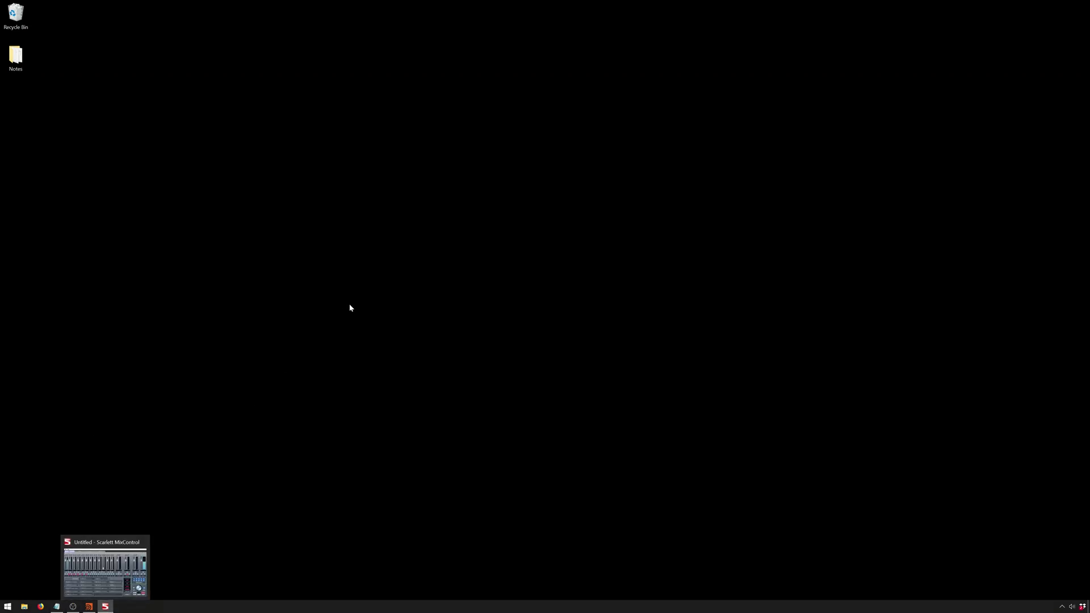
# Switch to Houdini and scrub through the Particle_Trails animation to examine how the trails grow.
pyautogui.click(89, 606)
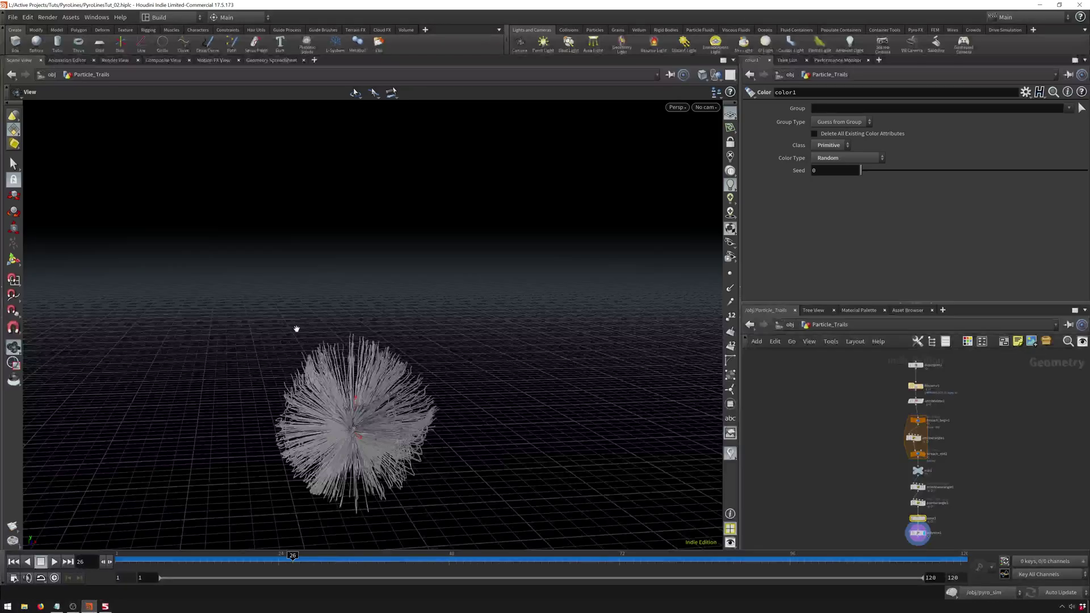
pyautogui.click(491, 562)
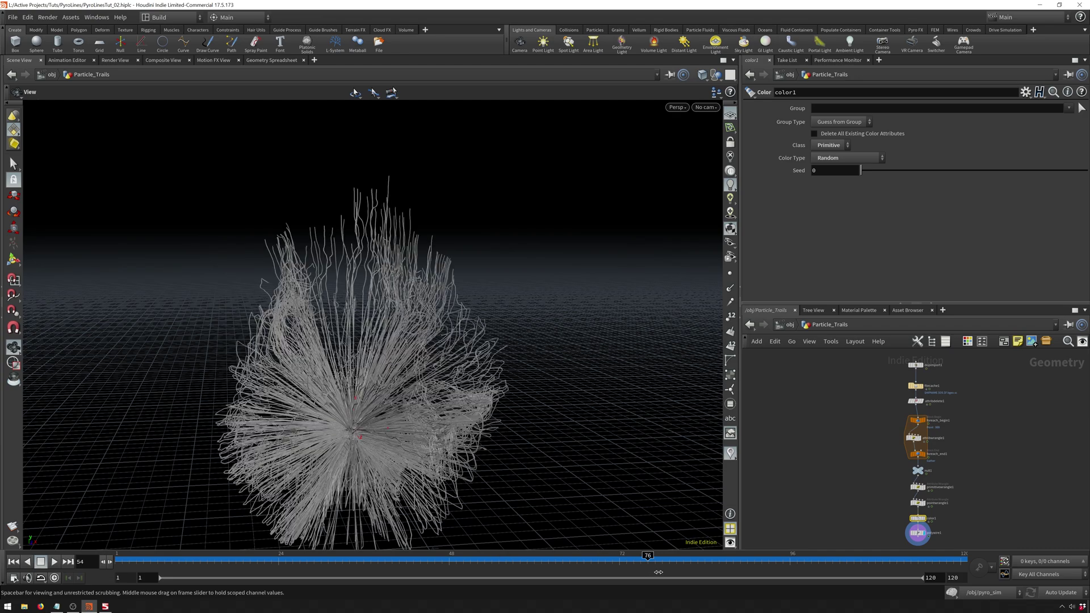
pyautogui.moveTo(730, 572); pyautogui.dragTo(577, 589)
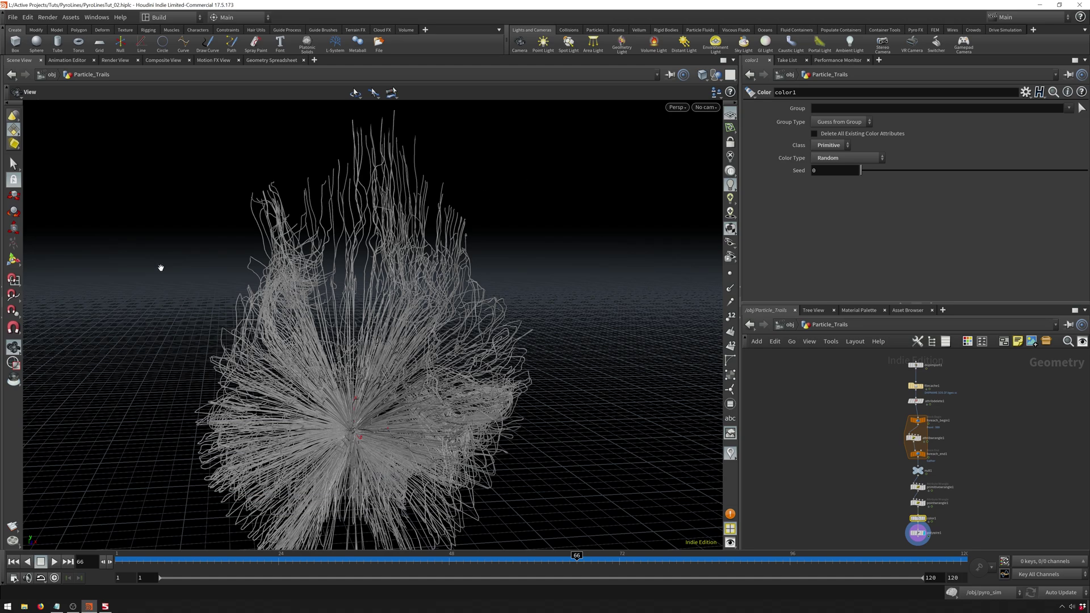
pyautogui.scroll(3, 868, 401)
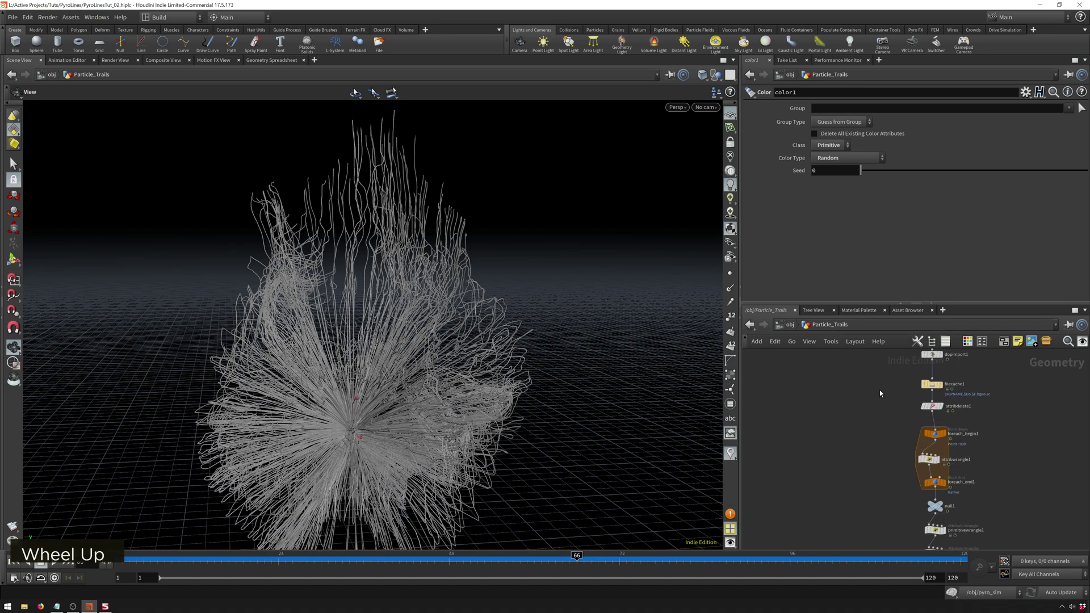
pyautogui.scroll(-1, 880, 393)
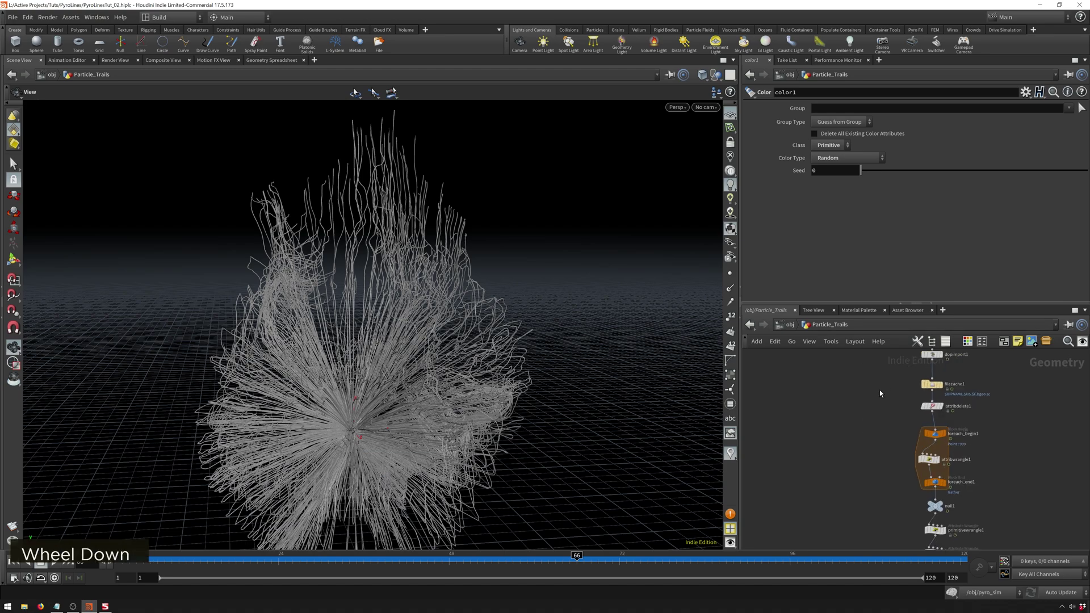
pyautogui.click(165, 567)
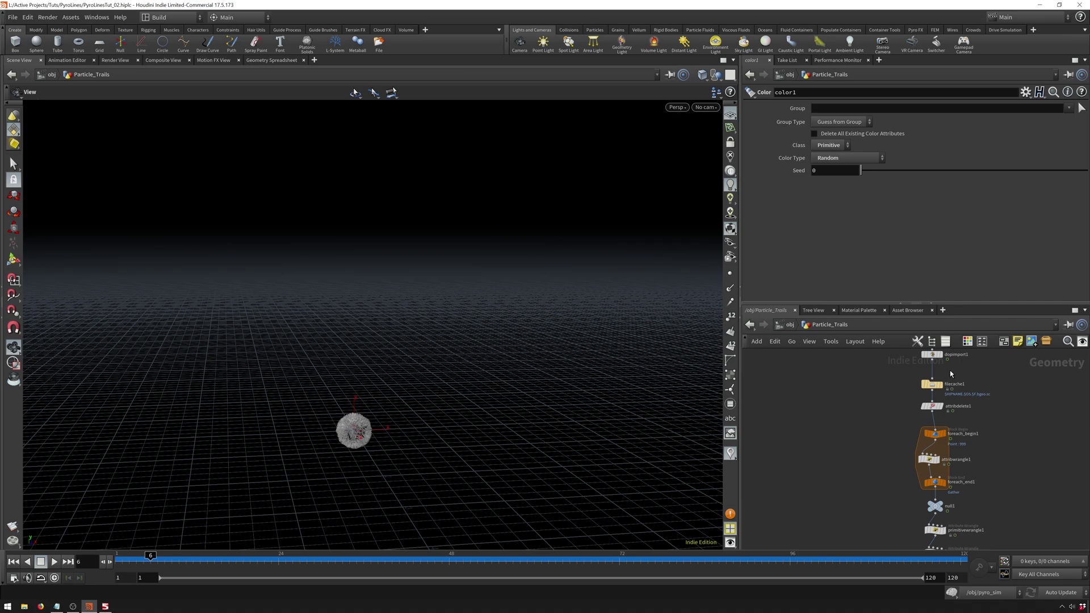
# Add a new Geometry object at the obj level, between sphere1 and Particle_Trails.
pyautogui.click(790, 325)
pyautogui.moveTo(851, 443); pyautogui.dragTo(856, 431, button='middle')
pyautogui.press('Tab')
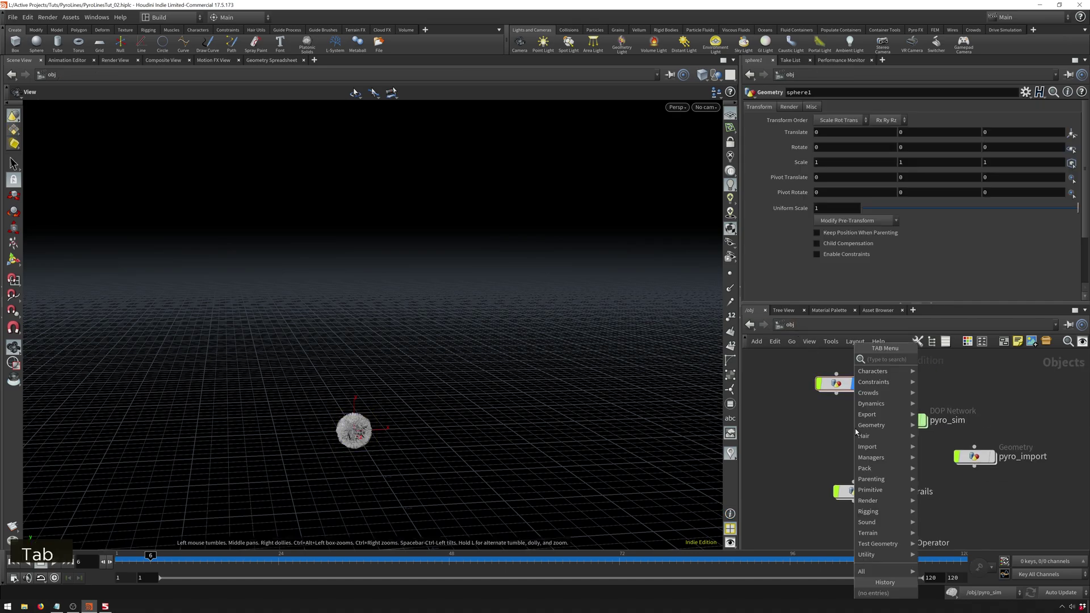
pyautogui.write('geo')
pyautogui.press('Return')
pyautogui.press('Return')
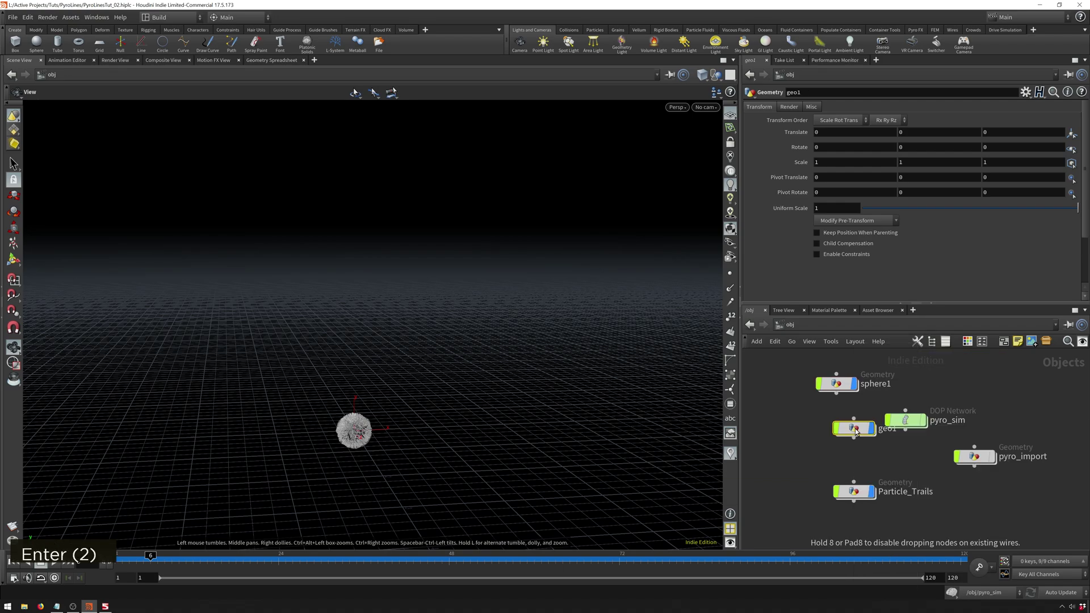
# Rename the new geometry object to Grid_emitter.
pyautogui.press('F2')
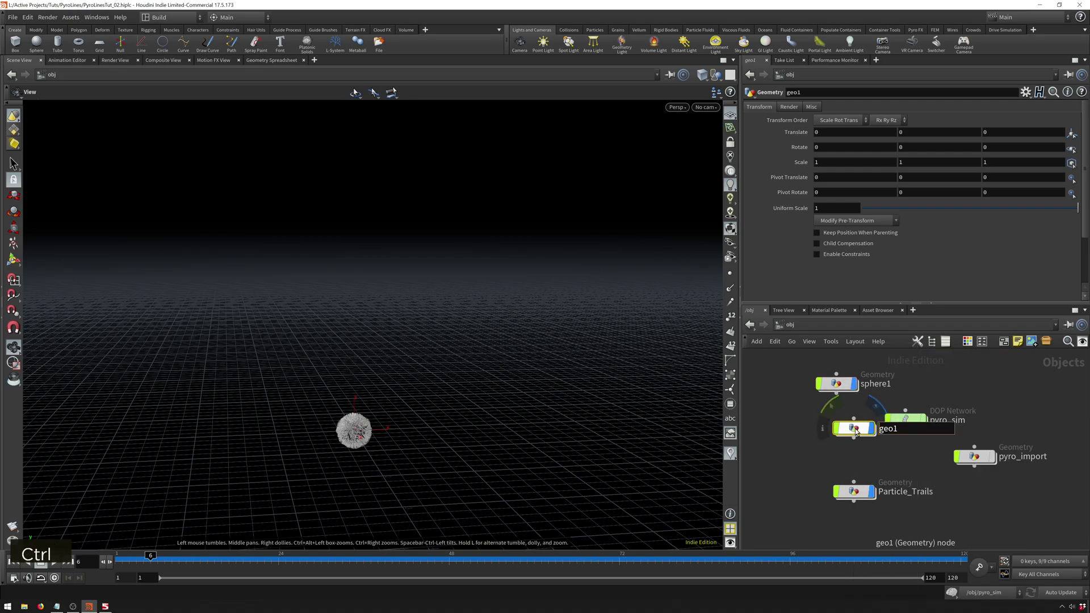
pyautogui.hotkey('ctrl', 'a')
pyautogui.write('Grid')
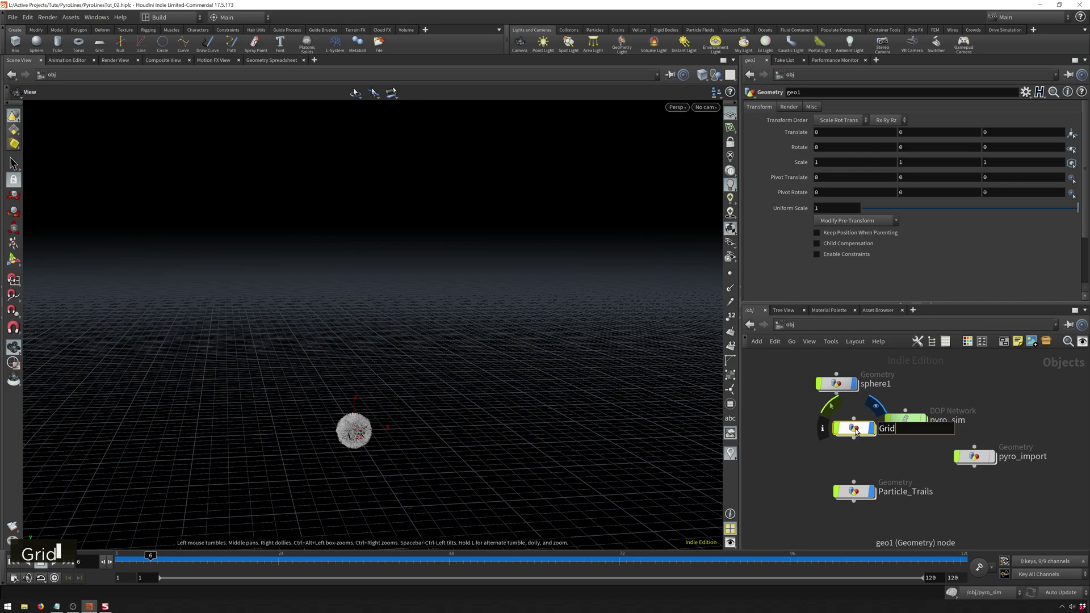
pyautogui.write('_emitter')
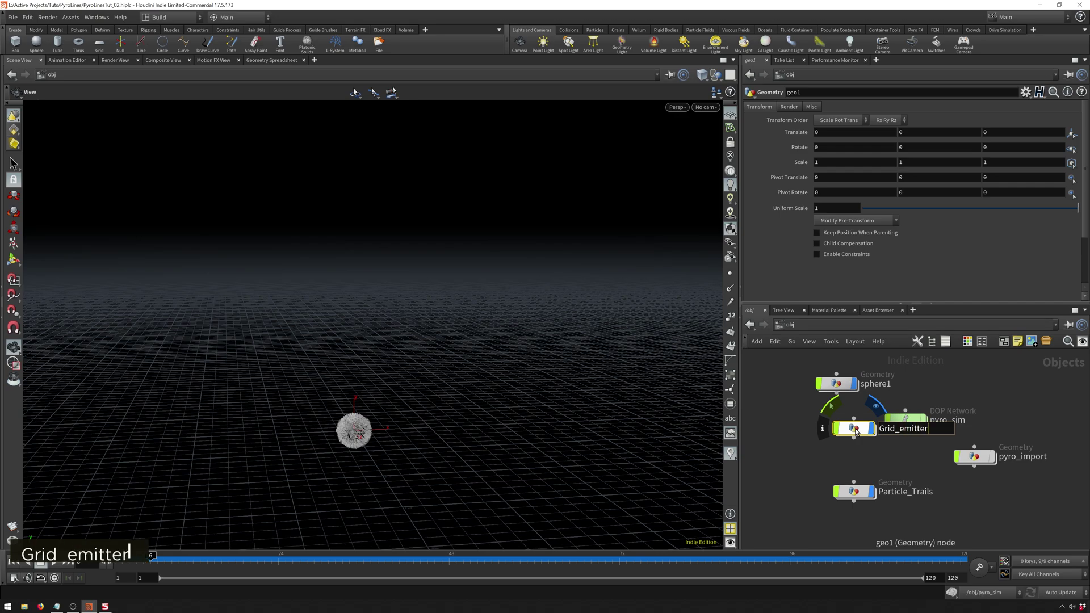
pyautogui.press('Return')
# Inside Grid_emitter, create a Grid node with a Transform node connected below it.
pyautogui.press('Return')
pyautogui.press('Tab')
pyautogui.write('grid')
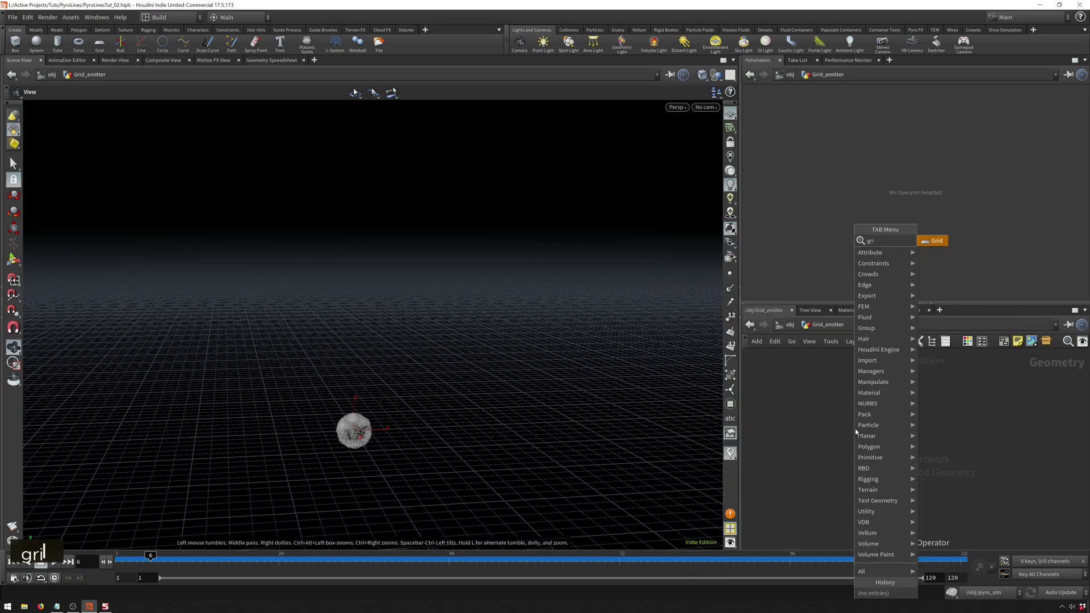
pyautogui.press('Return')
pyautogui.press('Tab')
pyautogui.write('tra')
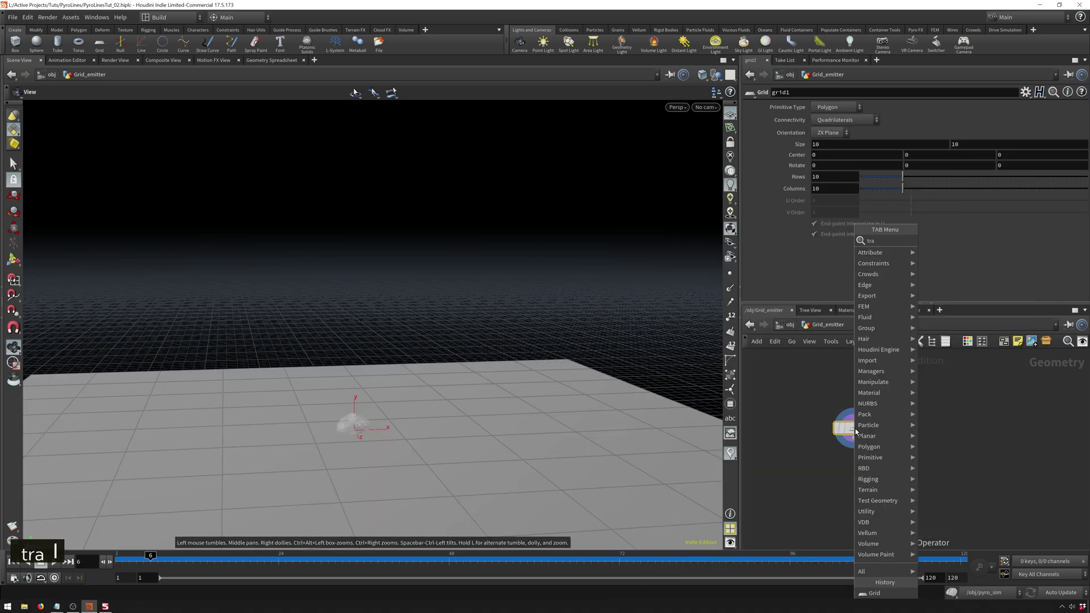
pyautogui.hotkey('shift', 'Return')
# Append a Null node below the Transform and name it OUT_Grid_Emitter.
pyautogui.press('Tab')
pyautogui.write('null')
pyautogui.hotkey('shift', 'Return')
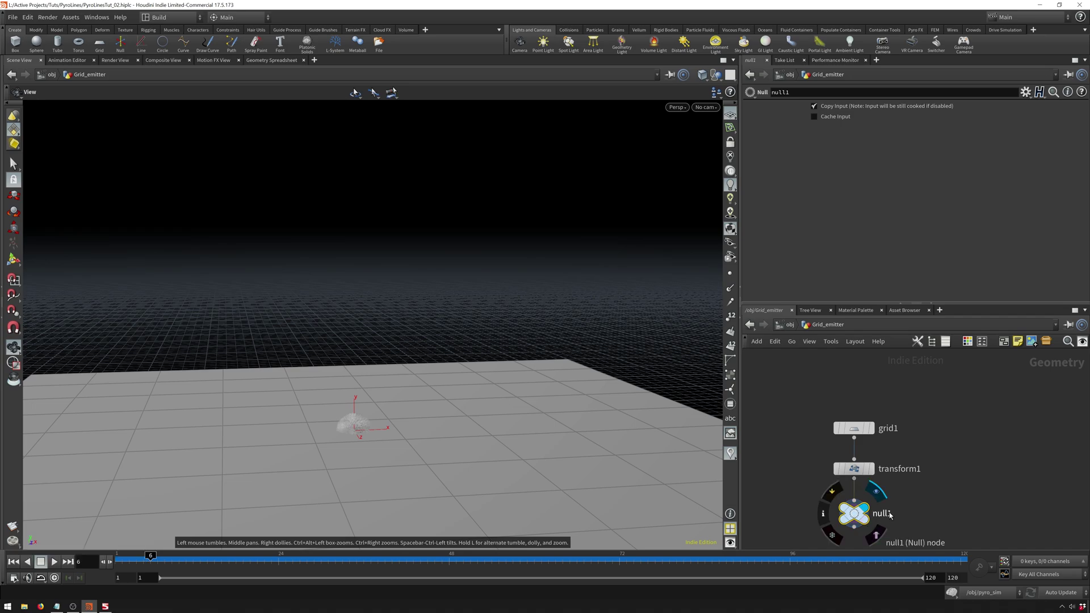
pyautogui.doubleClick(869, 514)
pyautogui.write('O')
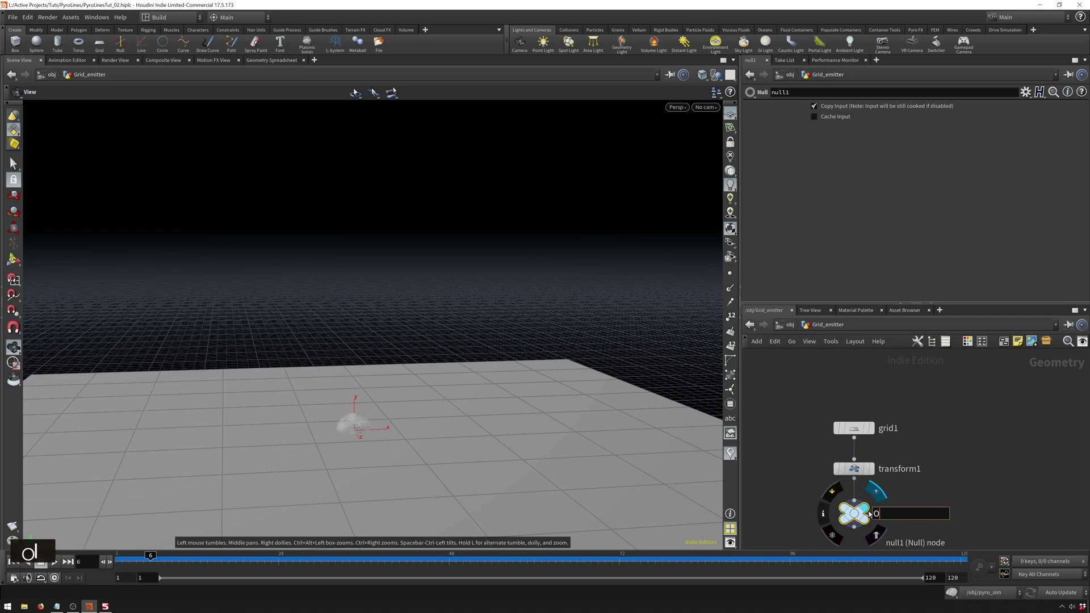
pyautogui.write('UT_Grid_Emitter')
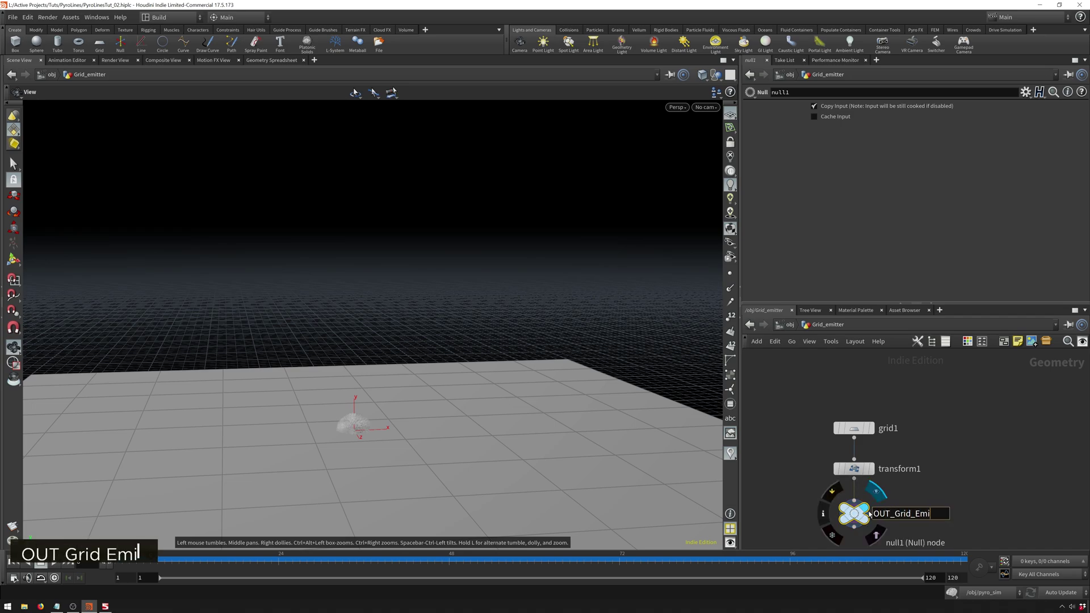
pyautogui.press('Return')
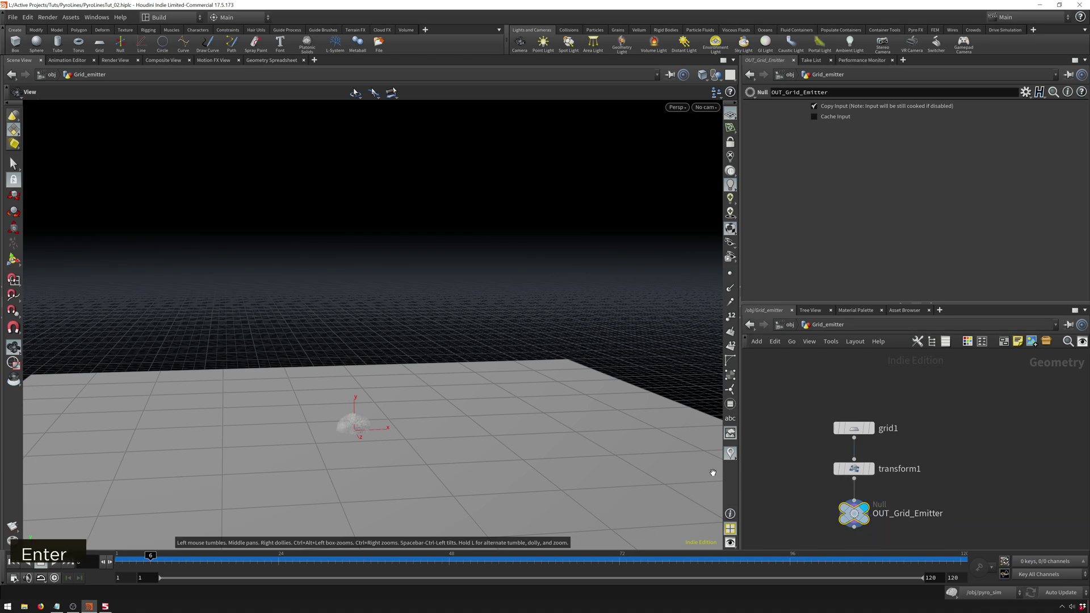
# On transform1, set the grid's uniform scale to 0.08 and its Y translation to 0.4.
pyautogui.click(856, 469)
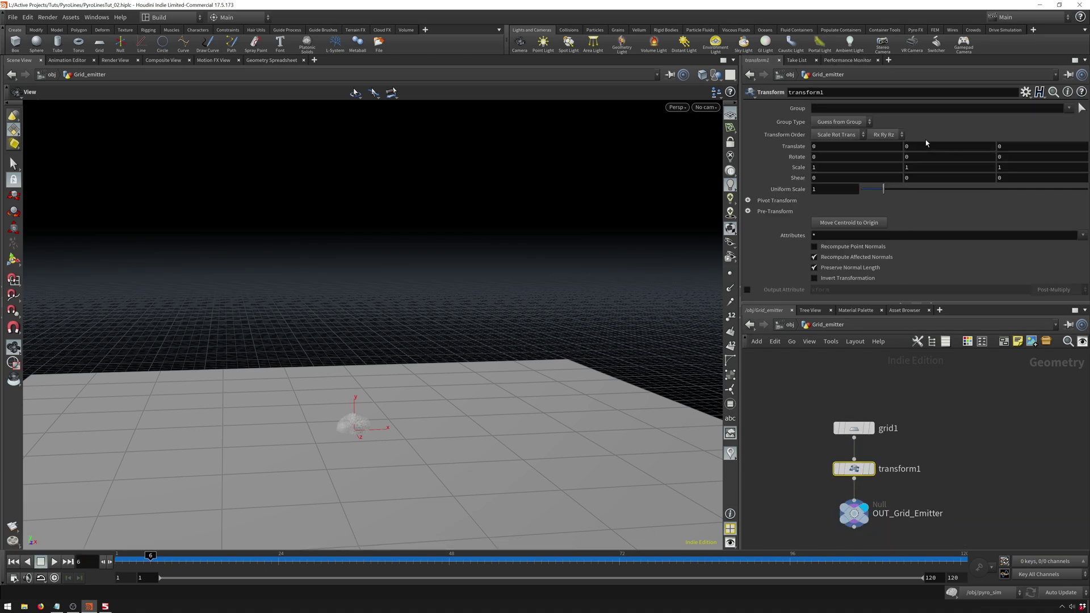
pyautogui.moveTo(890, 193); pyautogui.dragTo(864, 194)
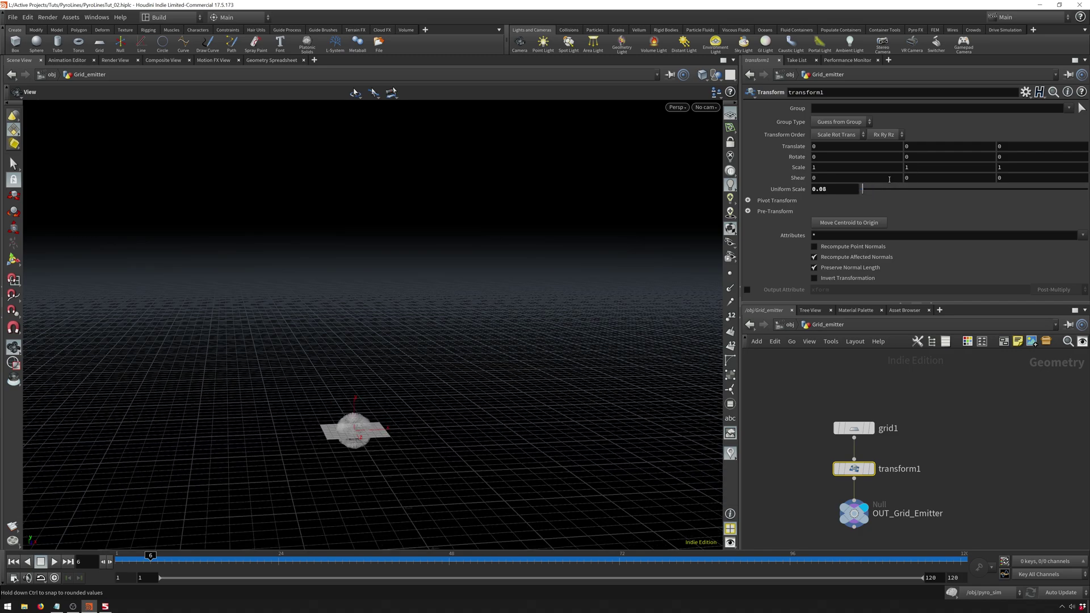
pyautogui.middleClick(920, 146)
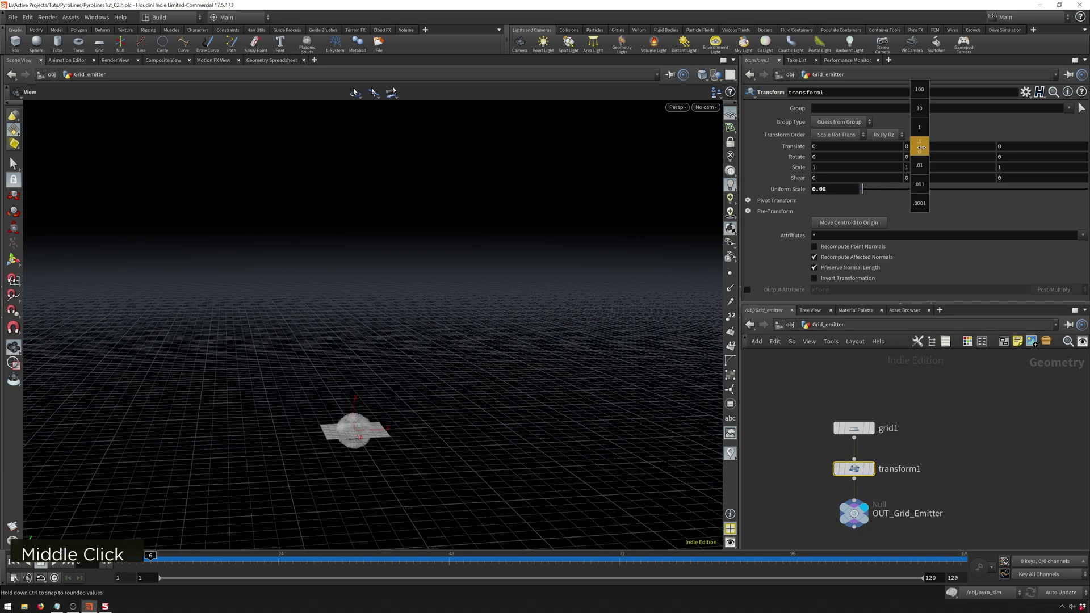
pyautogui.moveTo(926, 147); pyautogui.dragTo(945, 147, button='middle')
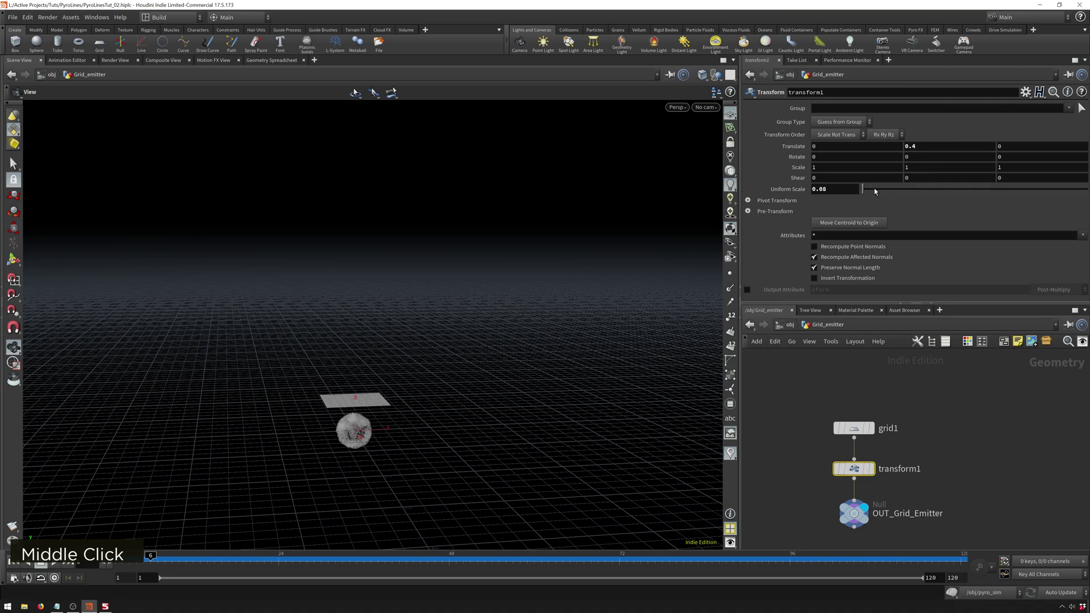
# Reduce transform1's uniform scale to 0.07.
pyautogui.click(853, 189)
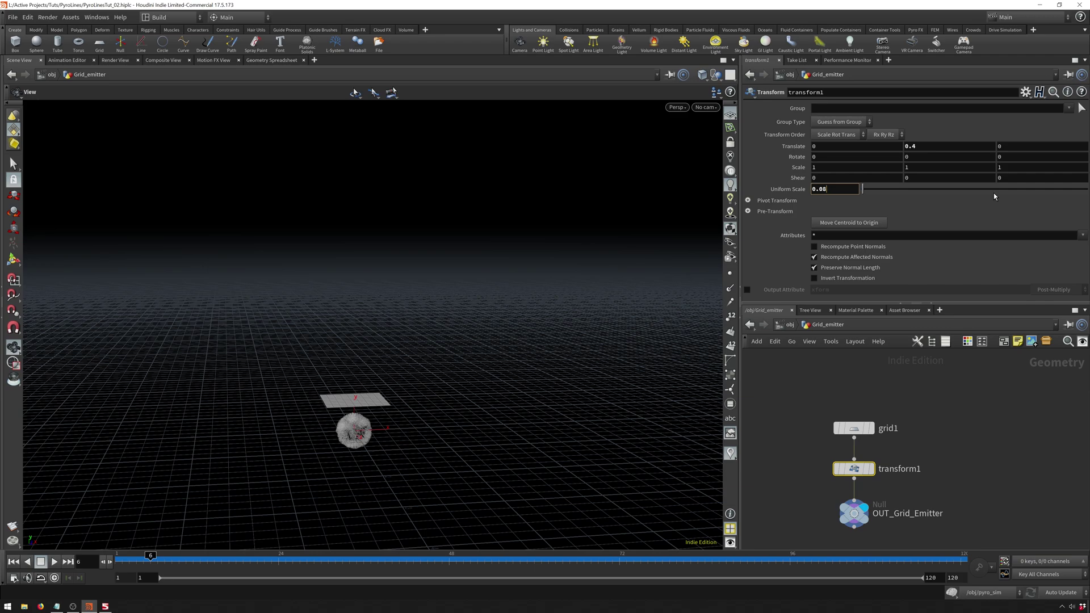
pyautogui.press('BackSpace')
pyautogui.write('7')
pyautogui.press('Return')
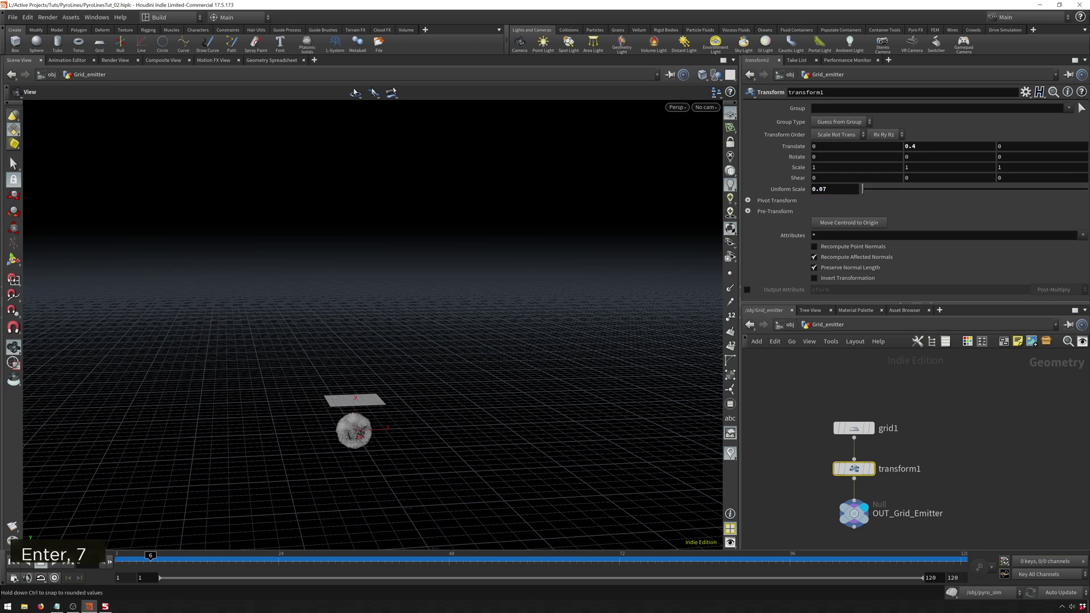
# Return to the obj level, move the pyro_sim node clear of Grid_emitter and enter its network.
pyautogui.click(790, 324)
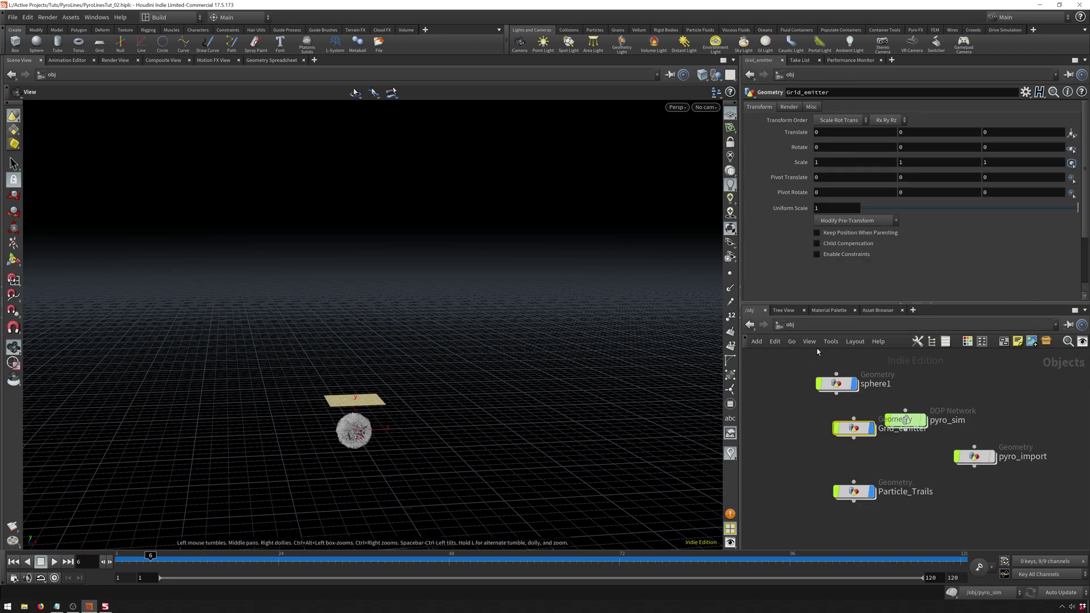
pyautogui.moveTo(914, 421); pyautogui.dragTo(954, 403)
pyautogui.doubleClick(946, 402)
# Set the source SOP of popsource1 to /obj/Grid_emitter/OUT_Grid_Emitter.
pyautogui.scroll(5, 1010, 408)
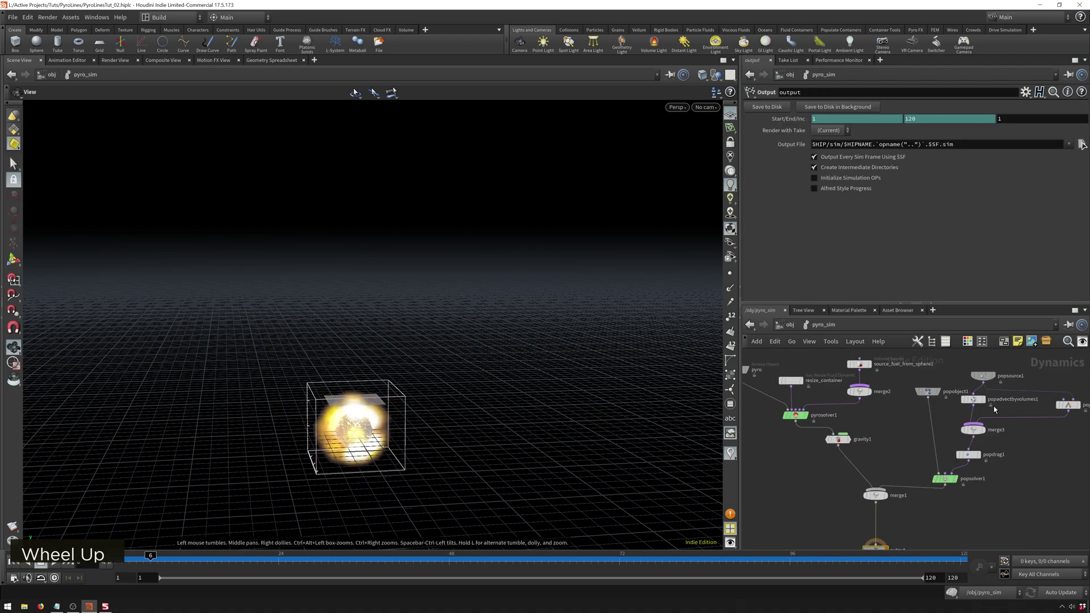
pyautogui.scroll(-2, 1009, 409)
pyautogui.moveTo(1009, 397); pyautogui.dragTo(976, 445, button='middle')
pyautogui.click(929, 401)
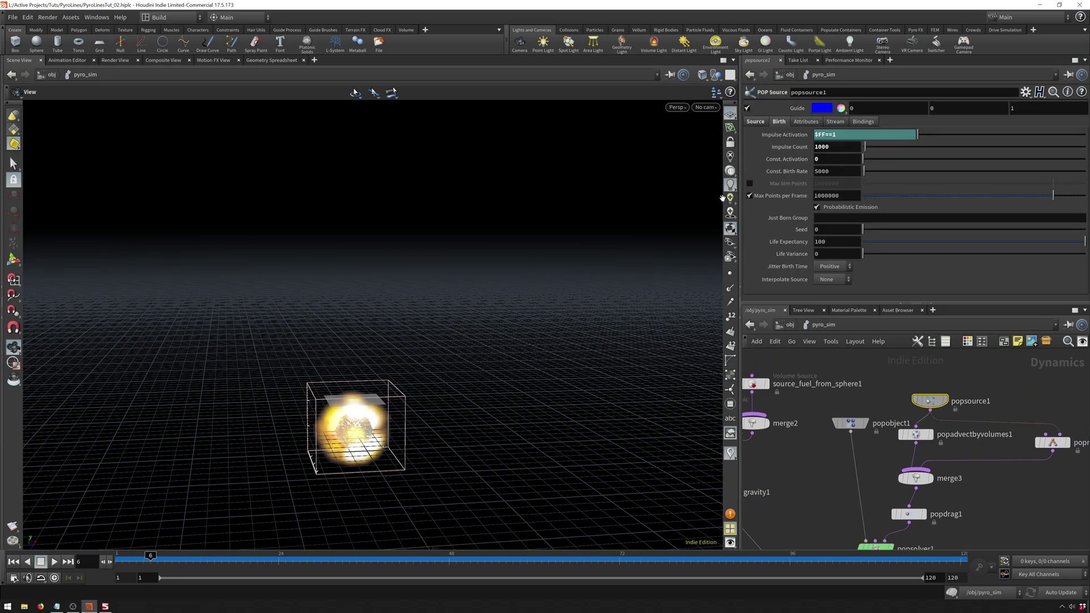
pyautogui.click(755, 121)
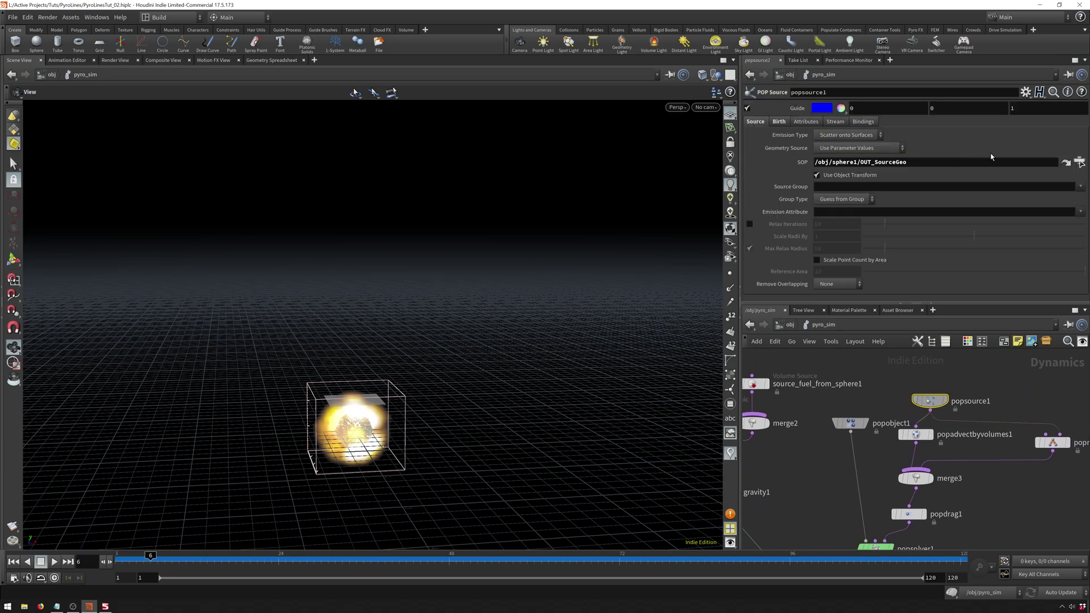
pyautogui.doubleClick(1079, 162)
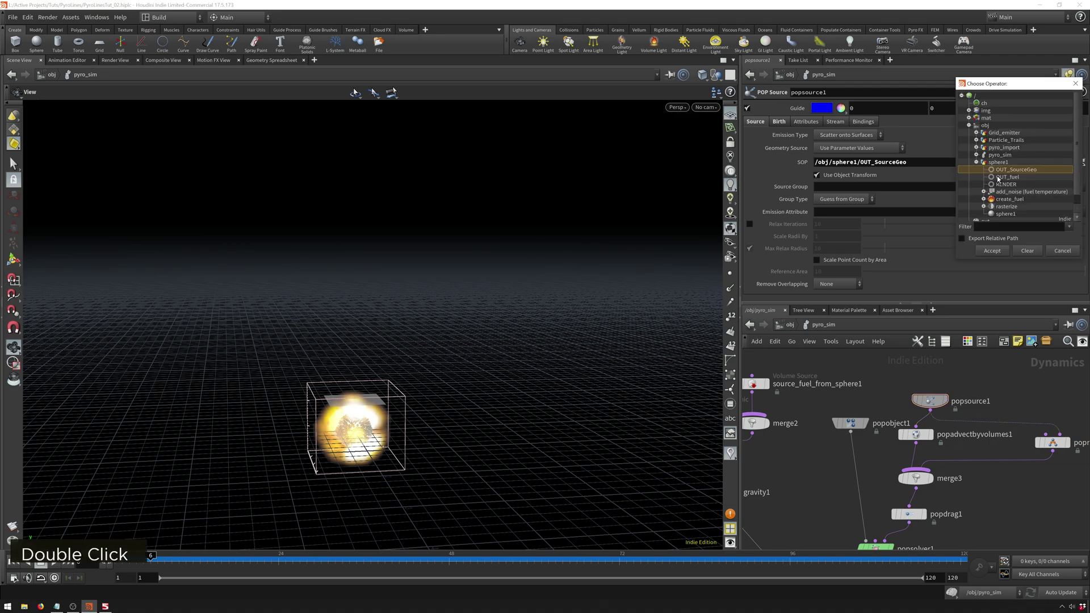
pyautogui.click(976, 132)
pyautogui.doubleClick(1016, 139)
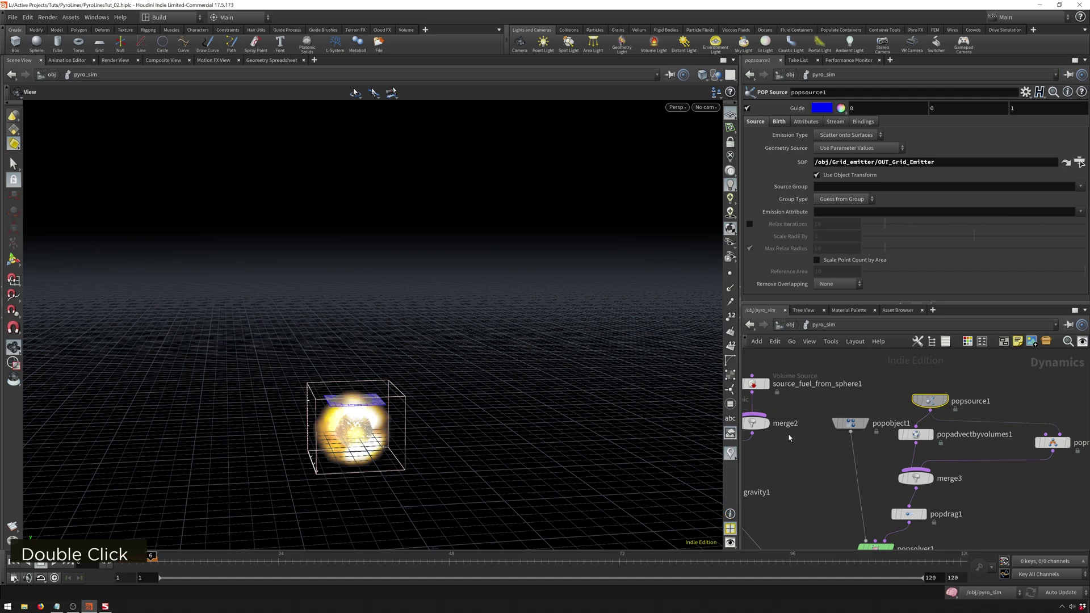
# Run the simulation from frame 1 to about frame 43 to examine the particles emitted from the grid.
pyautogui.click(14, 560)
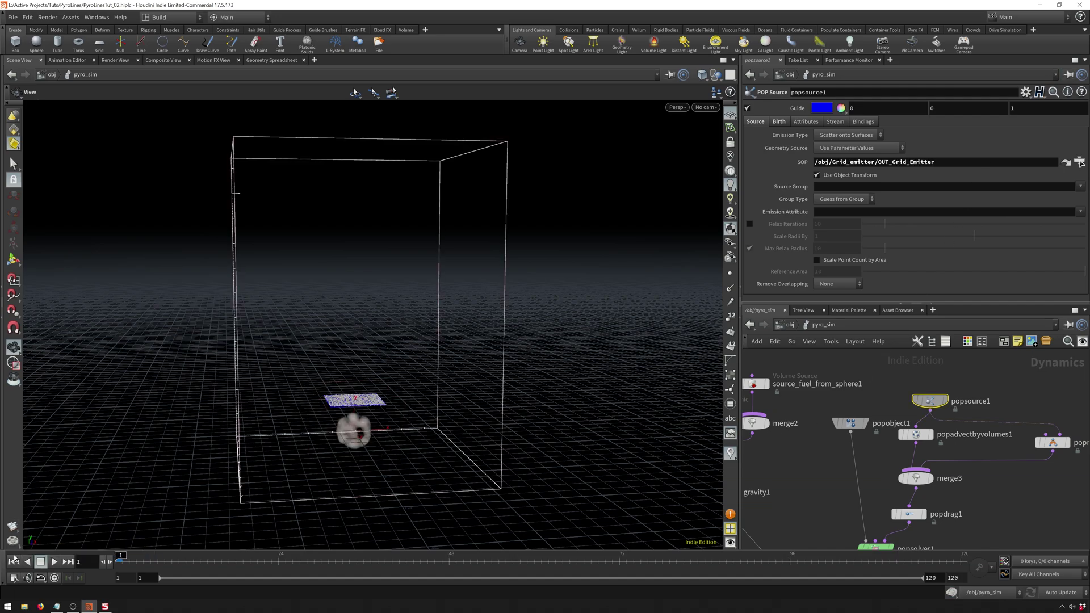
pyautogui.click(55, 562)
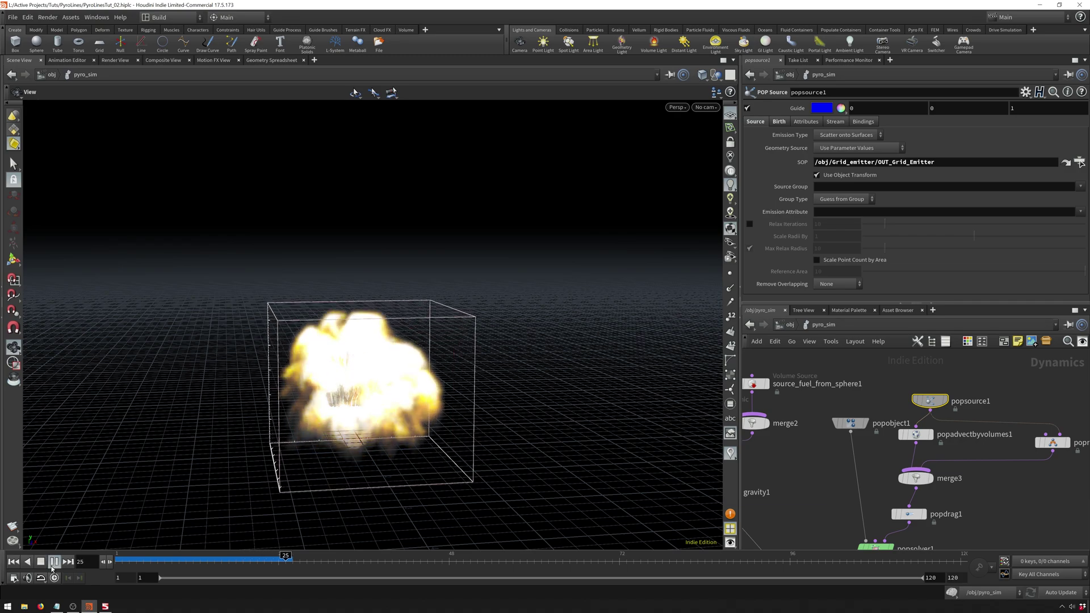
pyautogui.click(40, 563)
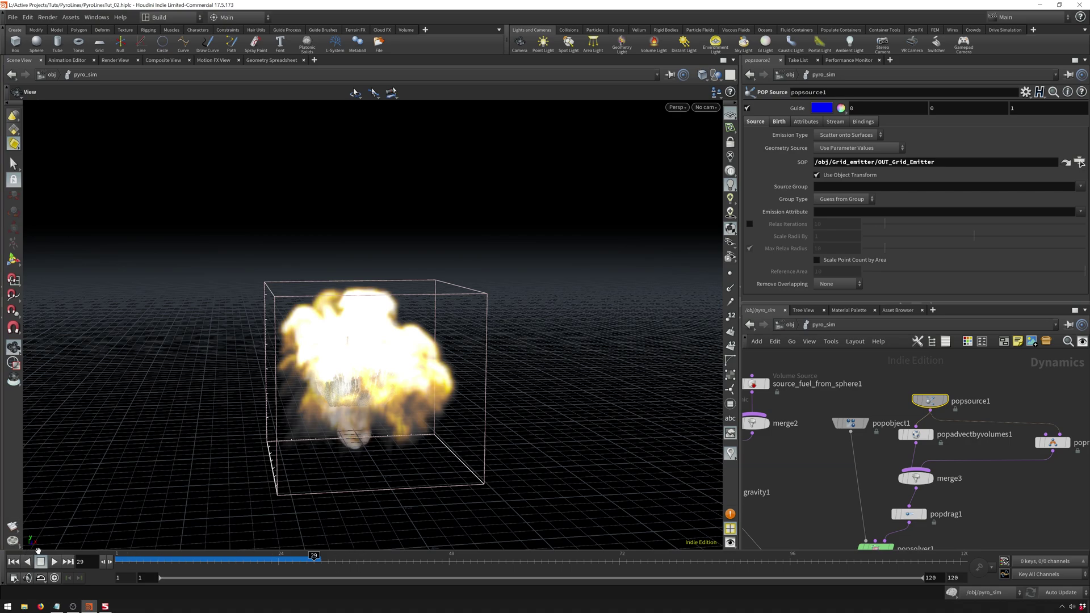
pyautogui.click(54, 562)
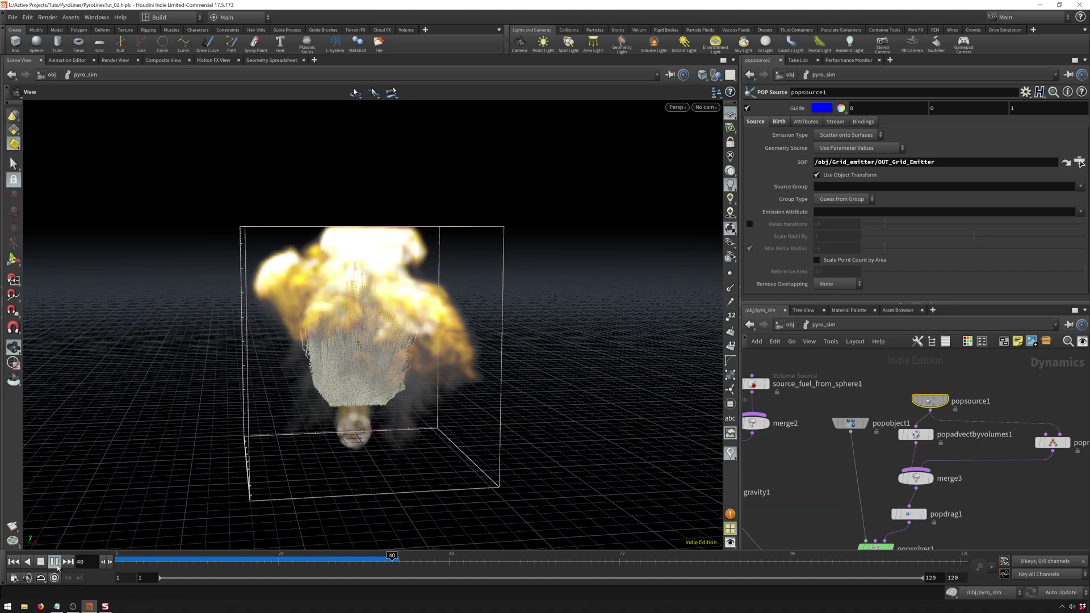
pyautogui.click(53, 561)
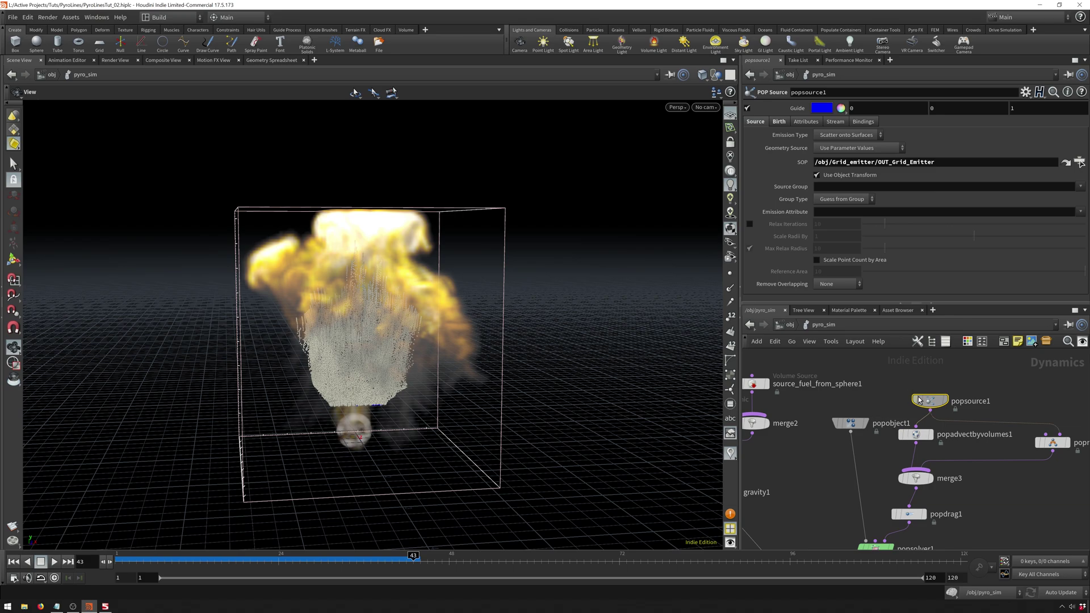
# Set the Impulse Count in popsource1's birth settings to 300.
pyautogui.click(778, 122)
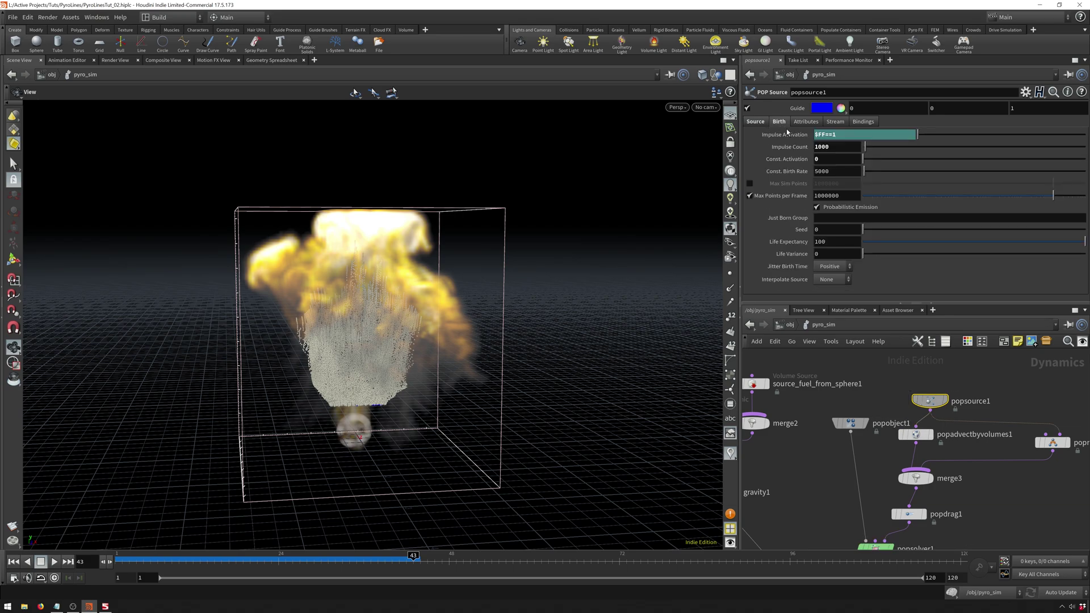
pyautogui.doubleClick(826, 171)
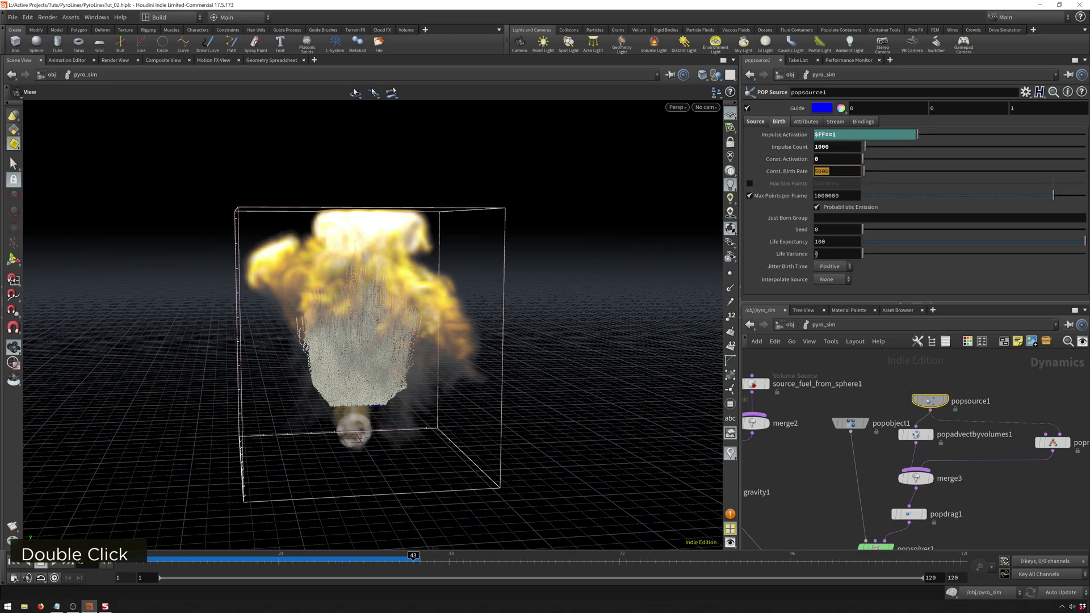
pyautogui.doubleClick(844, 145)
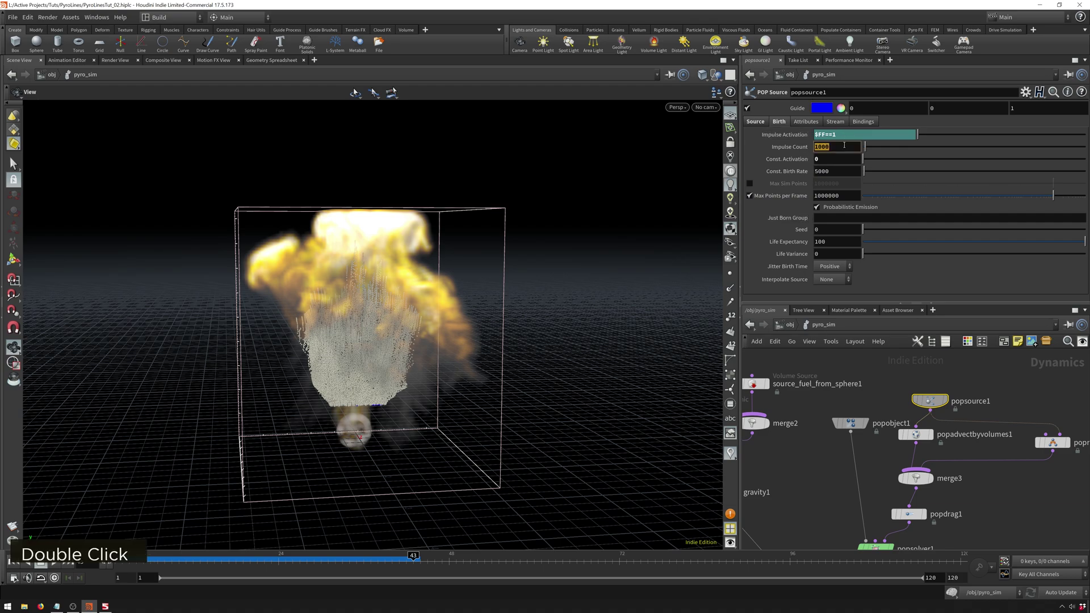
pyautogui.write('300')
pyautogui.press('Return')
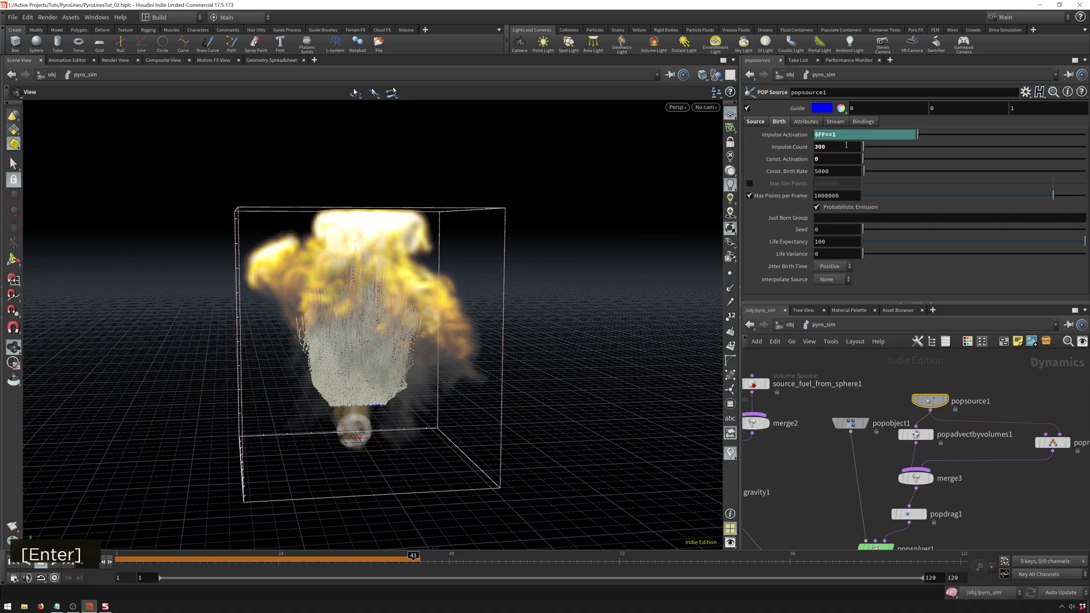
# Run the simulation from frame 1 to about frame 9 to examine the reduced particle emission.
pyautogui.click(13, 562)
pyautogui.click(54, 562)
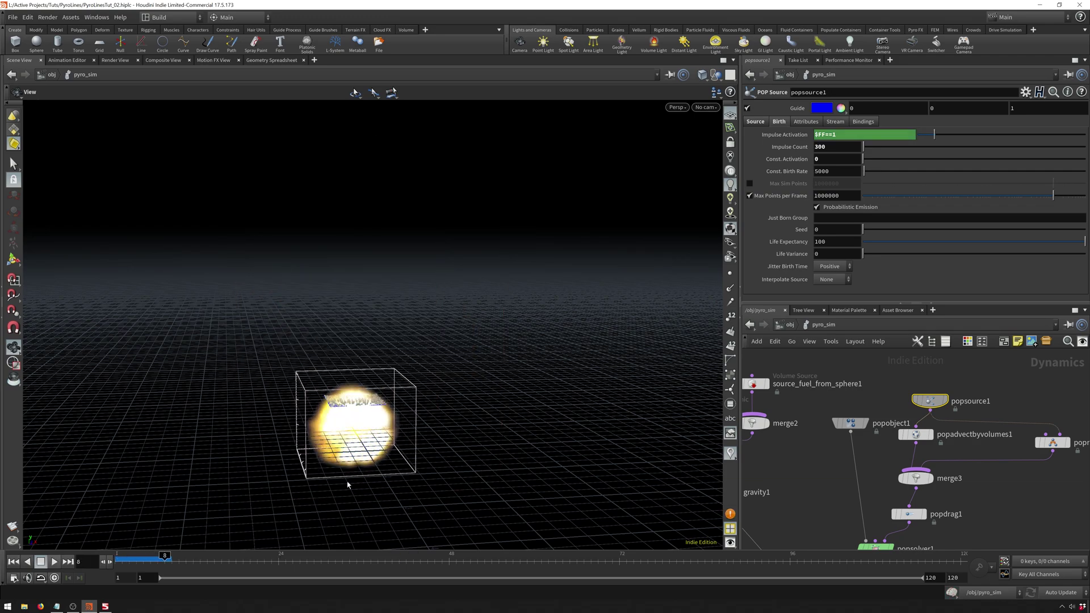
pyautogui.click(12, 561)
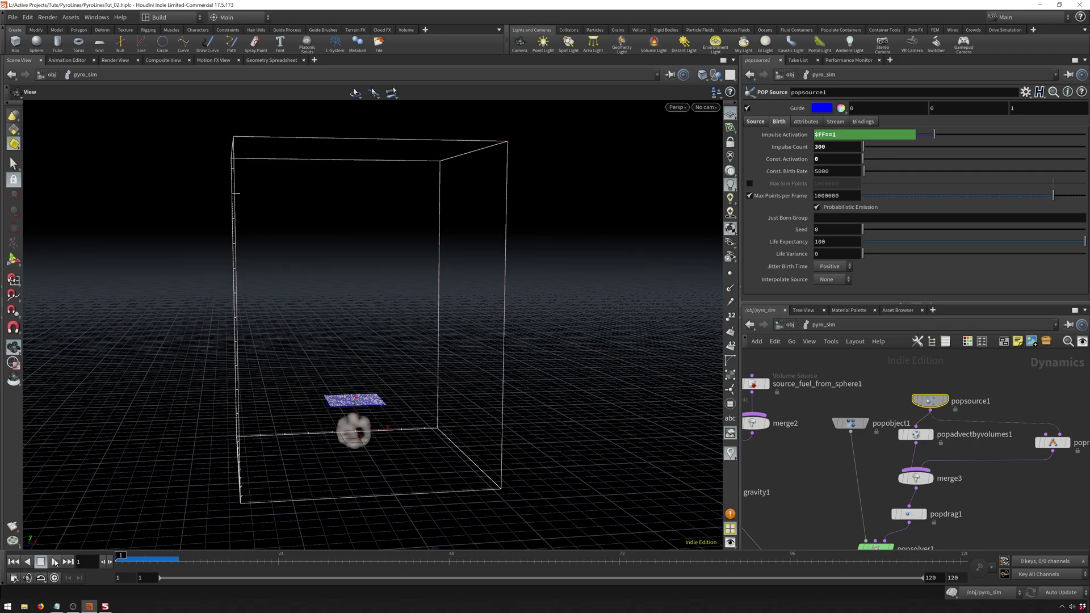
pyautogui.click(54, 561)
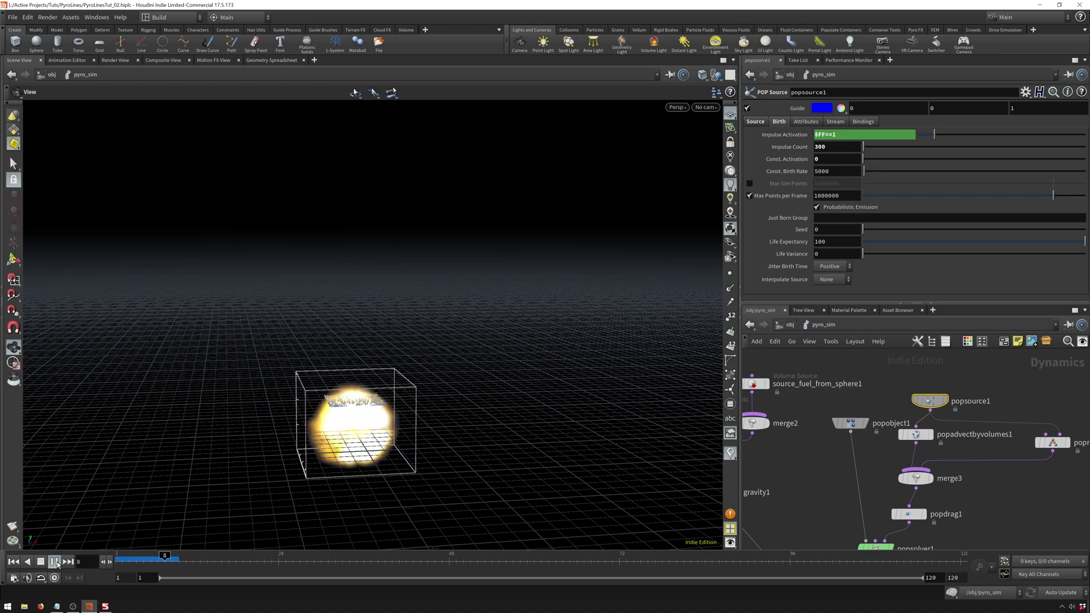
pyautogui.click(54, 561)
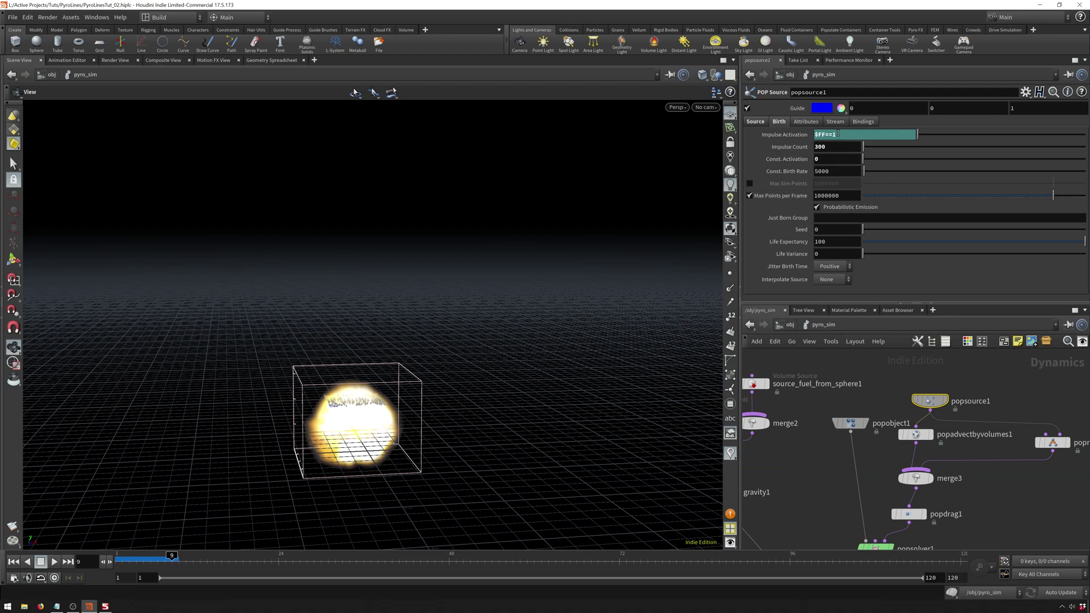
# Change popsource1's Impulse Activation expression to $FF==5.
pyautogui.click(859, 134)
pyautogui.press('BackSpace')
pyautogui.write('5')
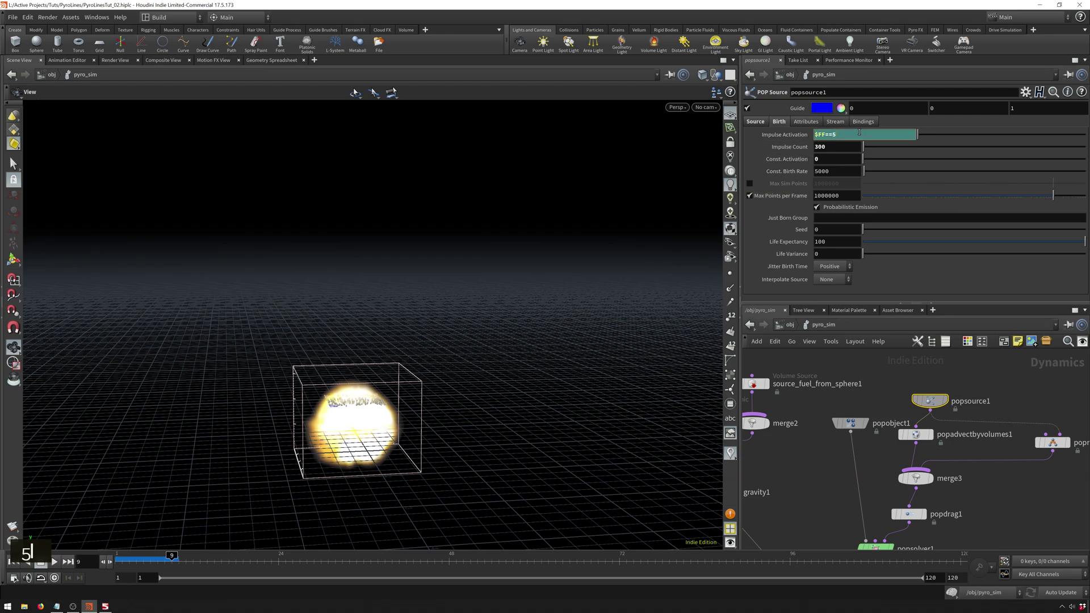
pyautogui.press('Return')
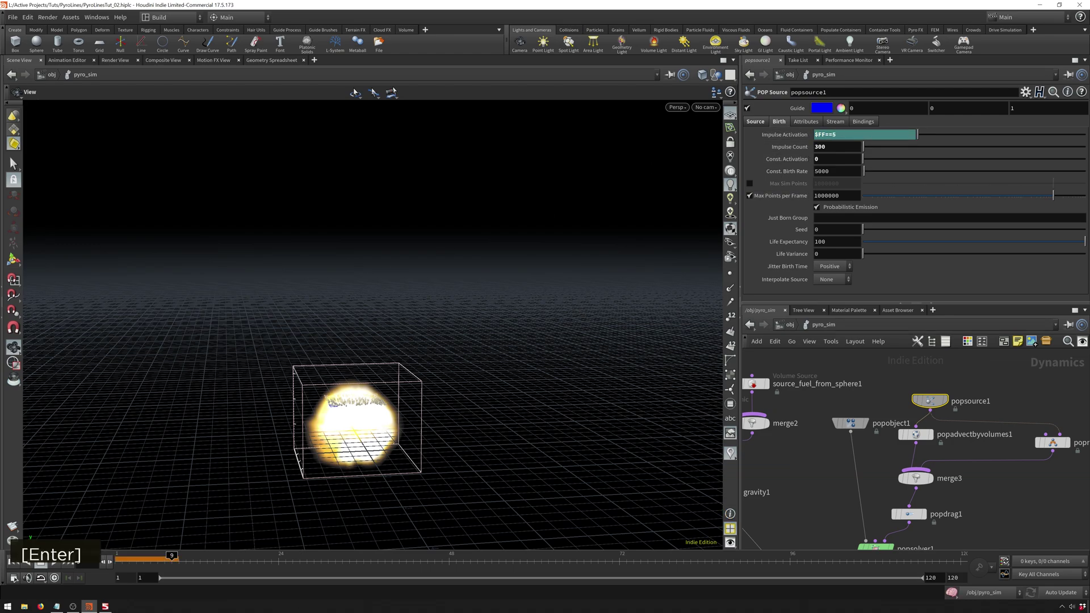
# Rerun the simulation from frame 1 to about frame 43 to examine the particle trails.
pyautogui.click(13, 561)
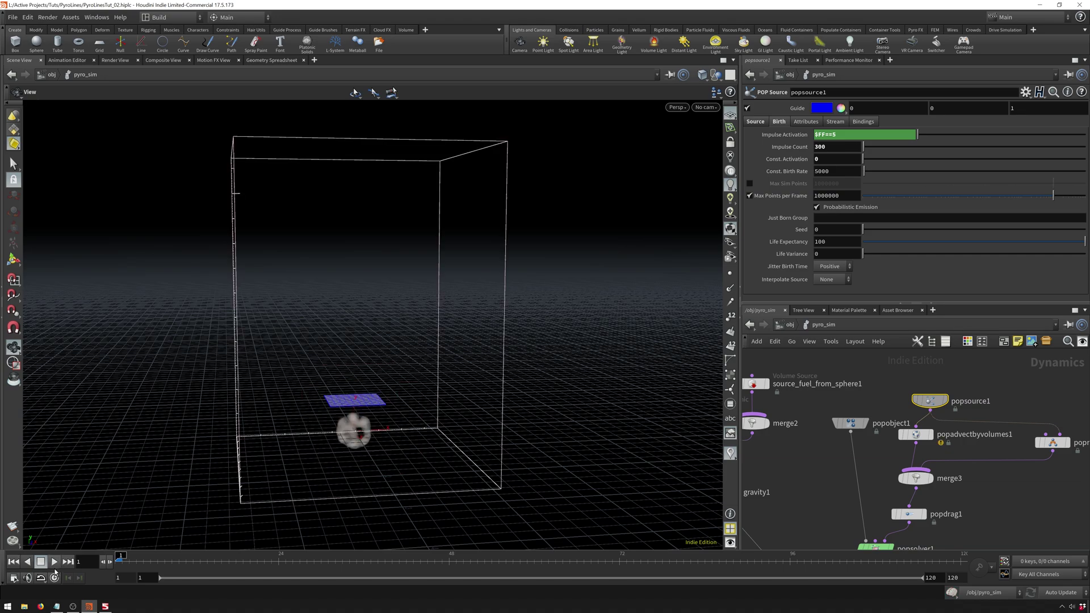
pyautogui.click(56, 562)
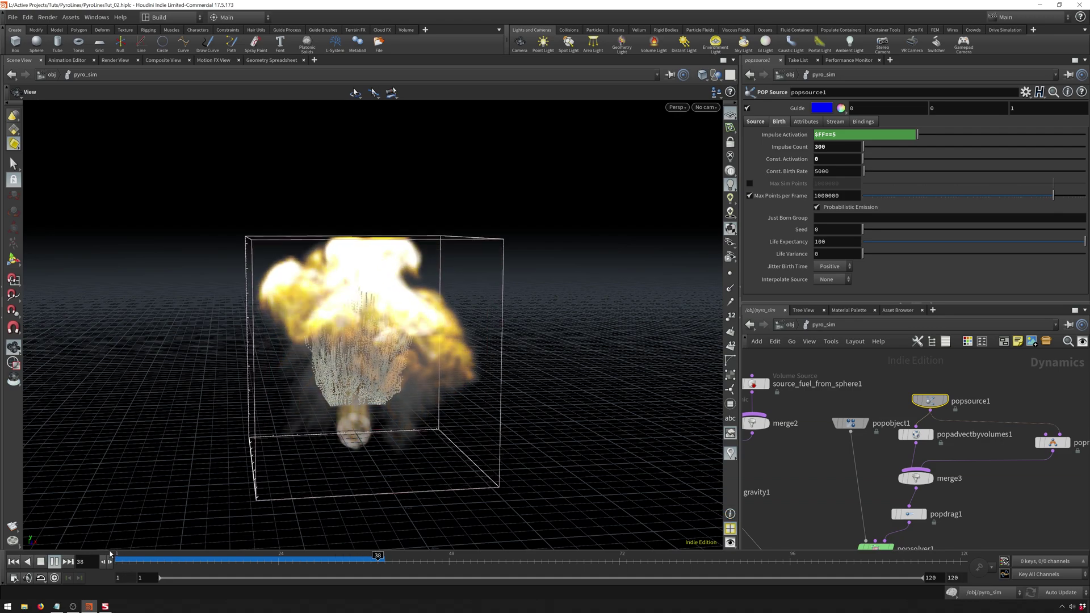
pyautogui.click(54, 562)
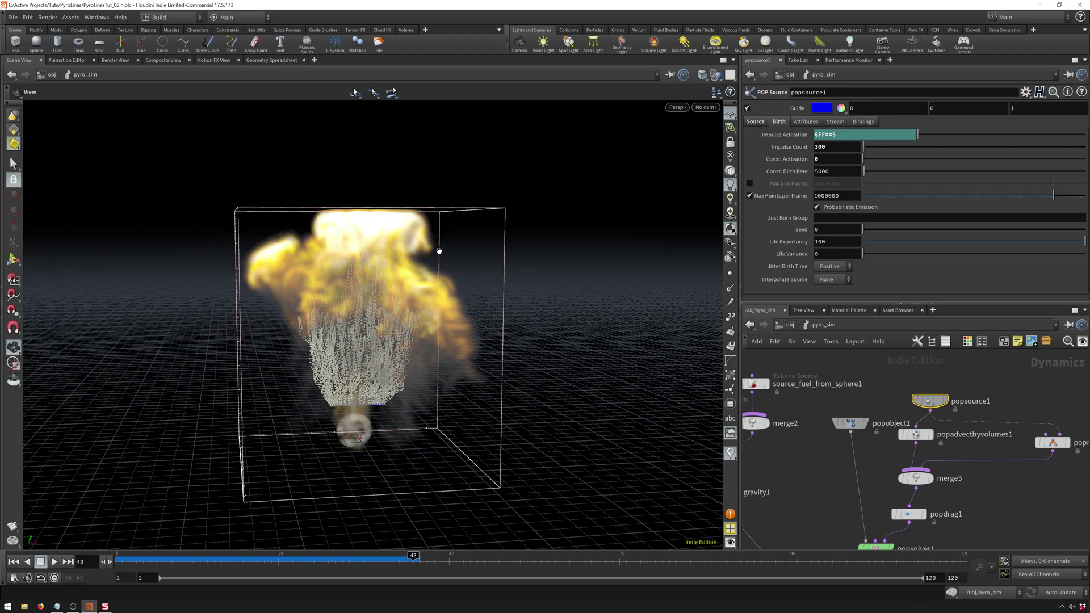
# Set the Advection Type of popadvectbyvolumes1 to Update Position.
pyautogui.click(993, 451)
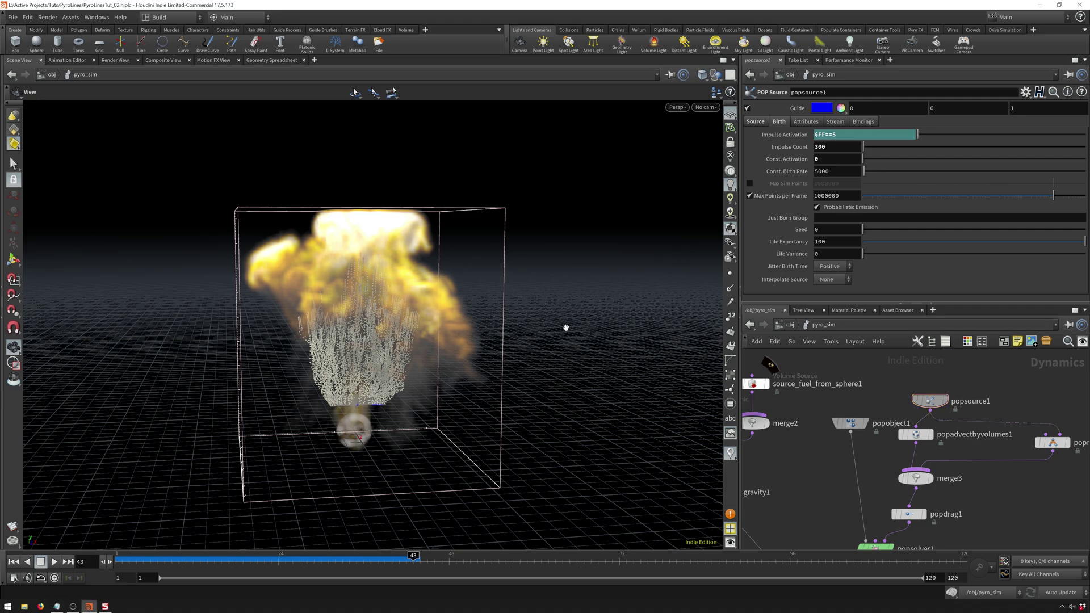
pyautogui.click(915, 434)
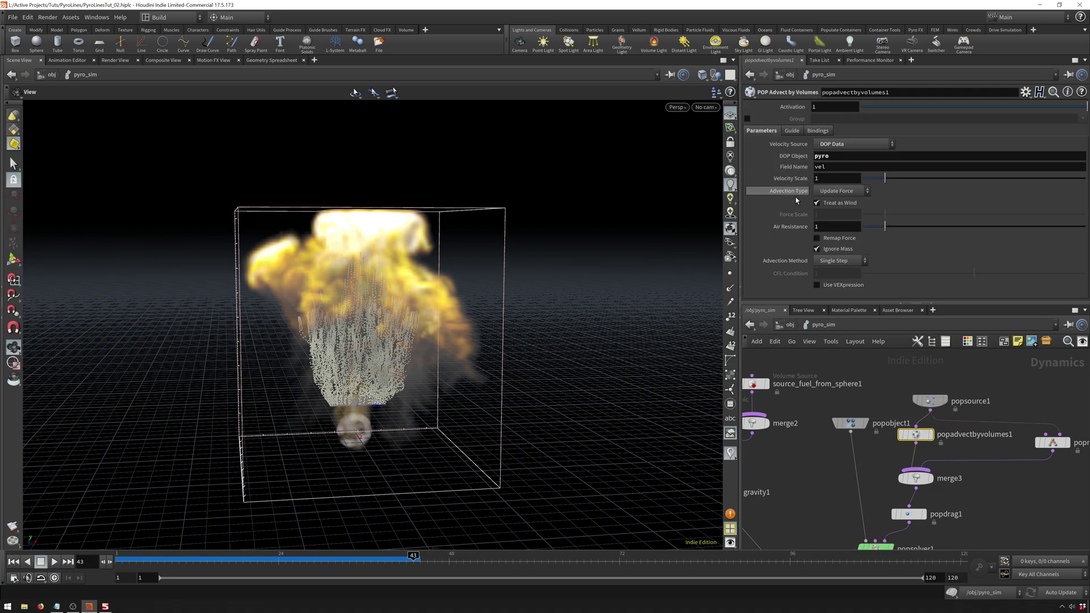
pyautogui.click(844, 191)
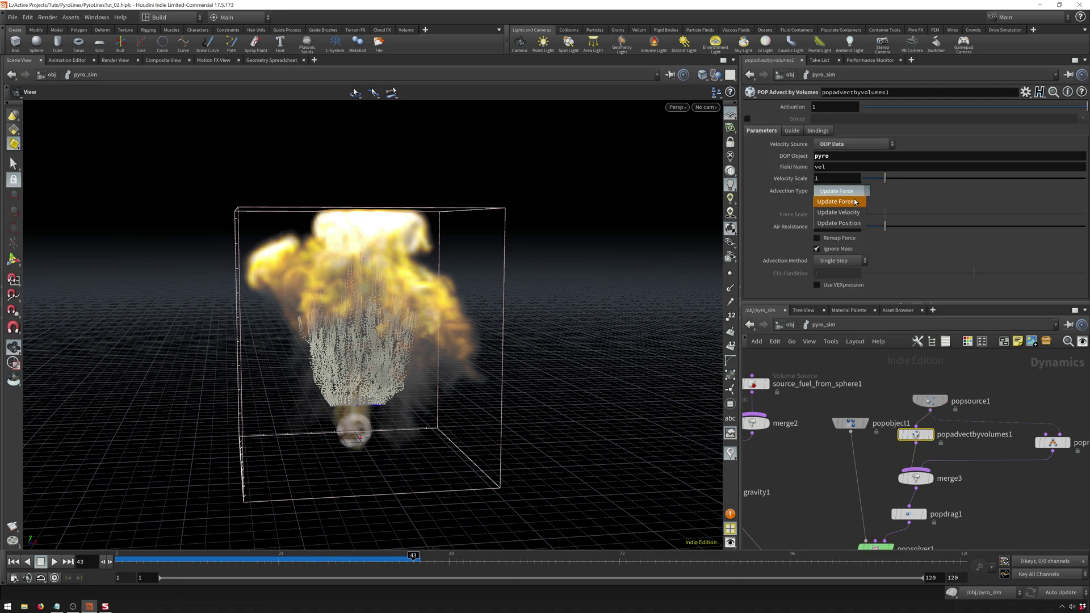
pyautogui.click(839, 223)
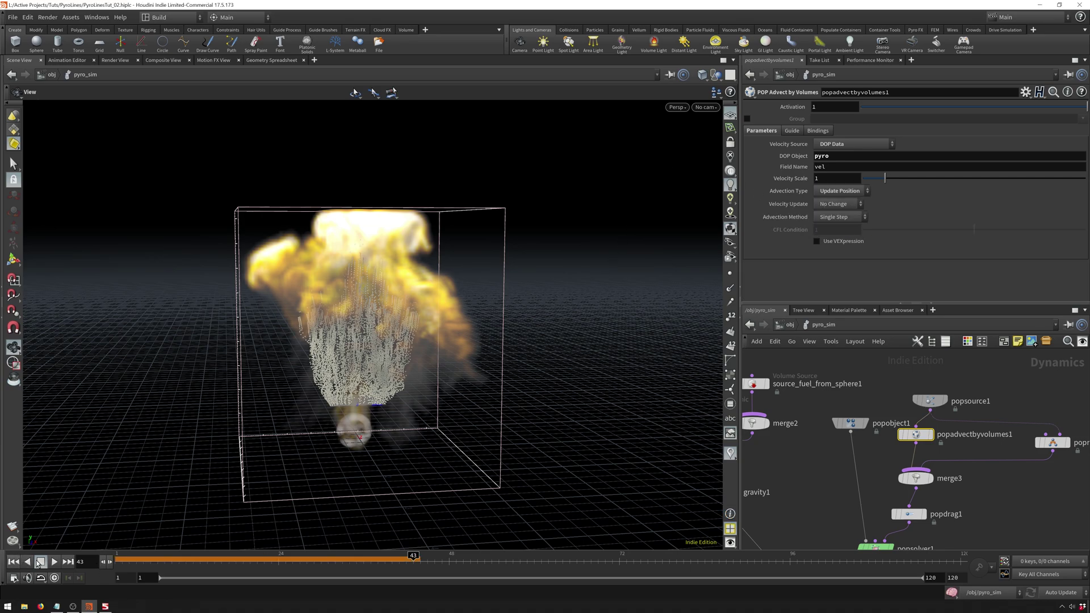
# Rerun the simulation from frame 1 to about frame 44 to examine how position-based advection shapes the trails.
pyautogui.click(12, 561)
pyautogui.click(55, 562)
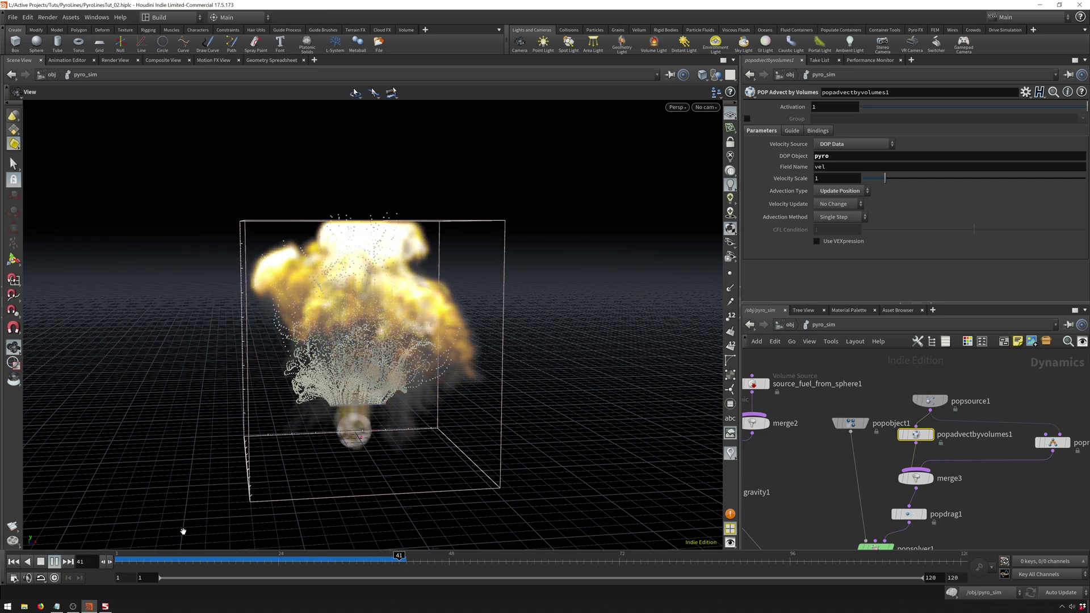
pyautogui.click(55, 562)
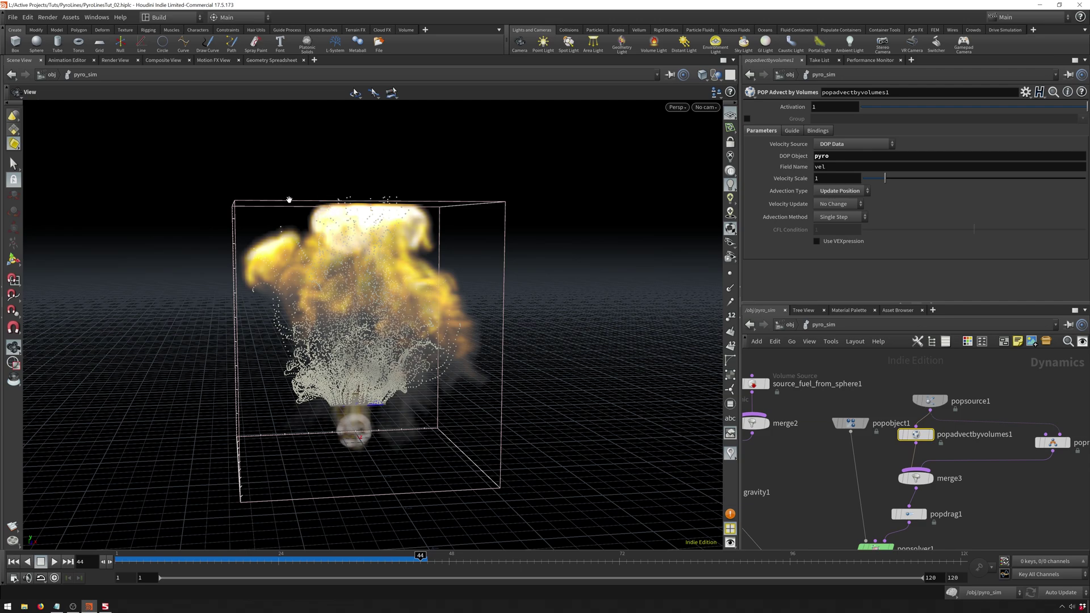
# Show the maximum bounds settings of resize_container and start the simulation from frame 1 to examine the container.
pyautogui.moveTo(792, 473); pyautogui.dragTo(921, 470, button='middle')
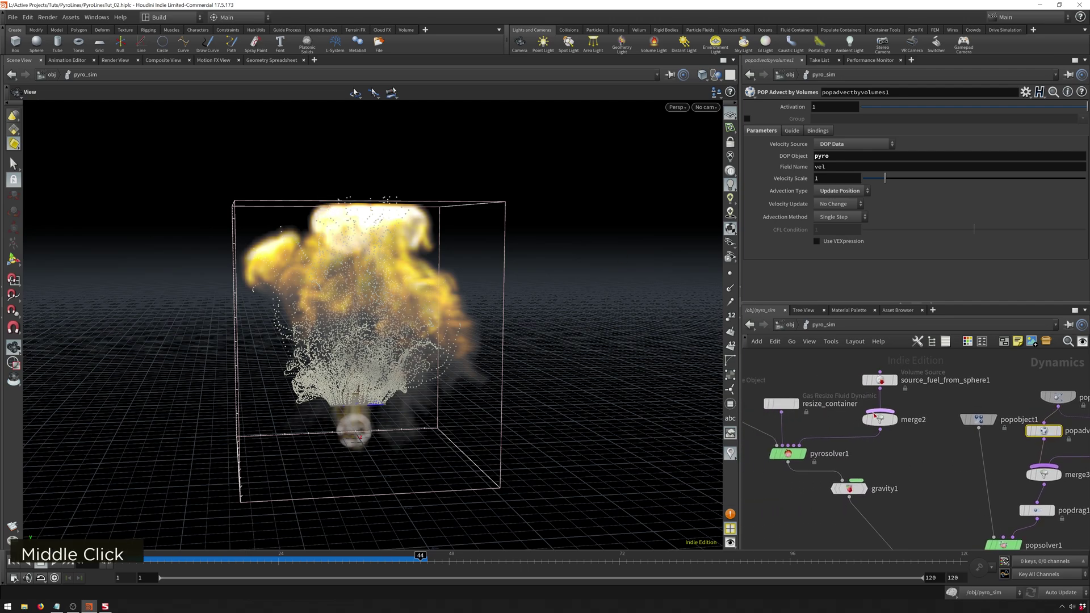
pyautogui.click(781, 403)
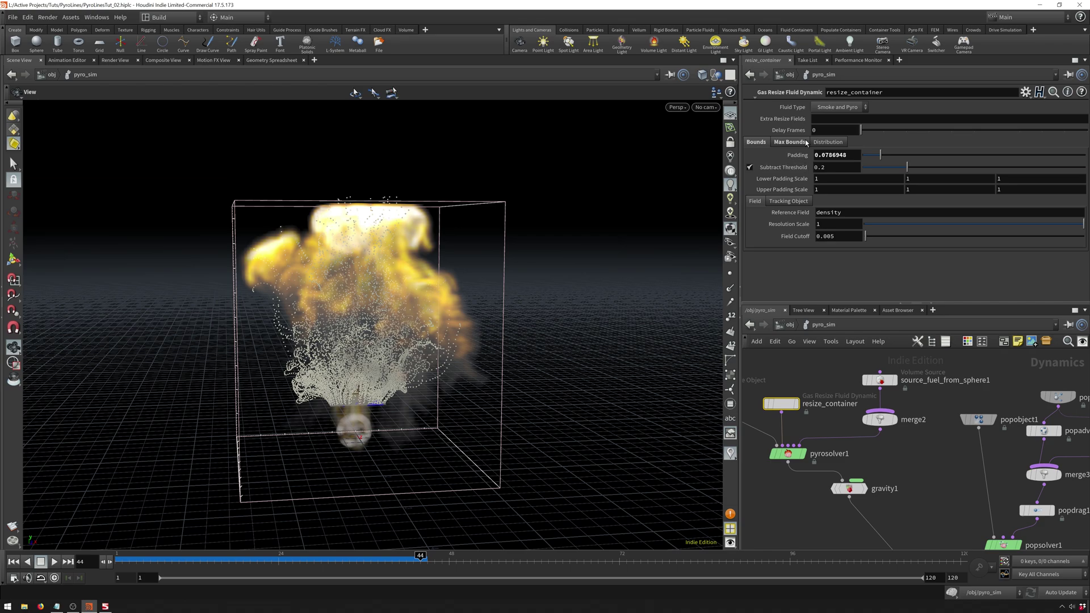
pyautogui.click(789, 142)
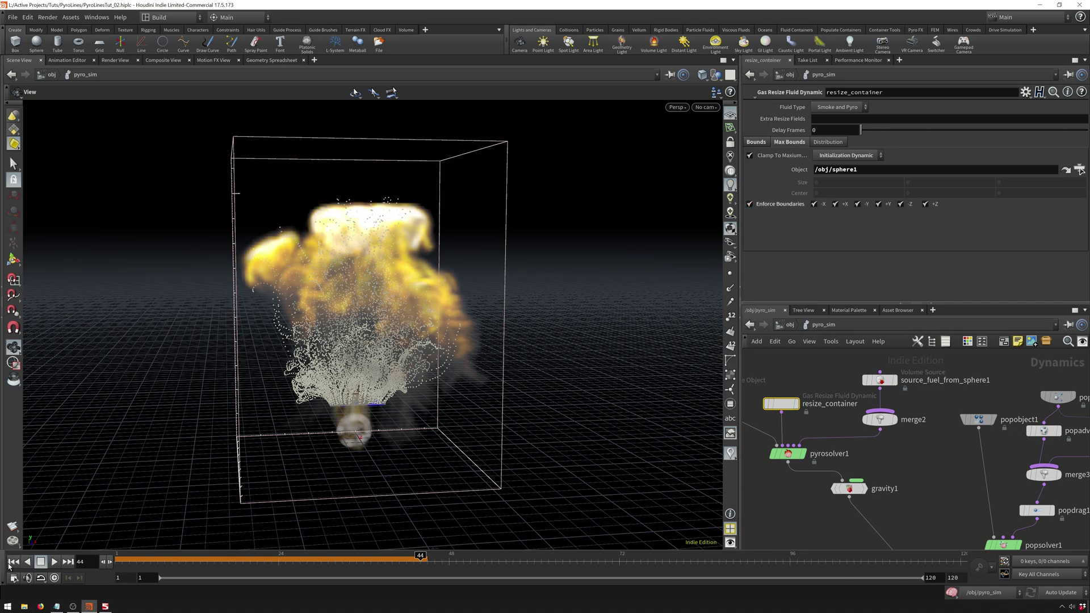
pyautogui.click(12, 562)
pyautogui.click(54, 562)
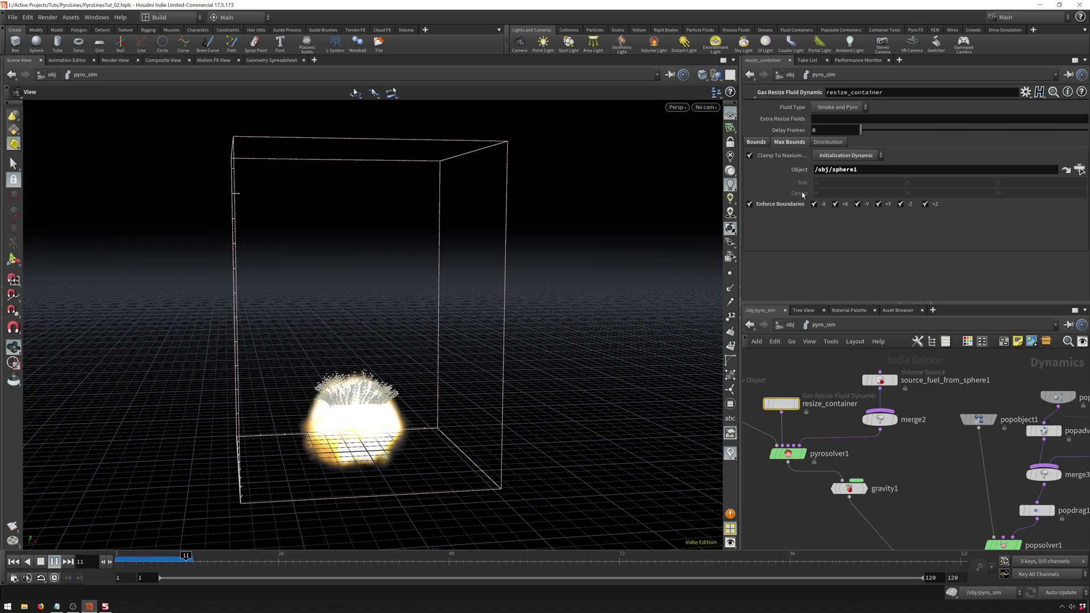
# Turn off the +Y enforced boundary of resize_container and stop the simulation at about frame 43.
pyautogui.click(878, 204)
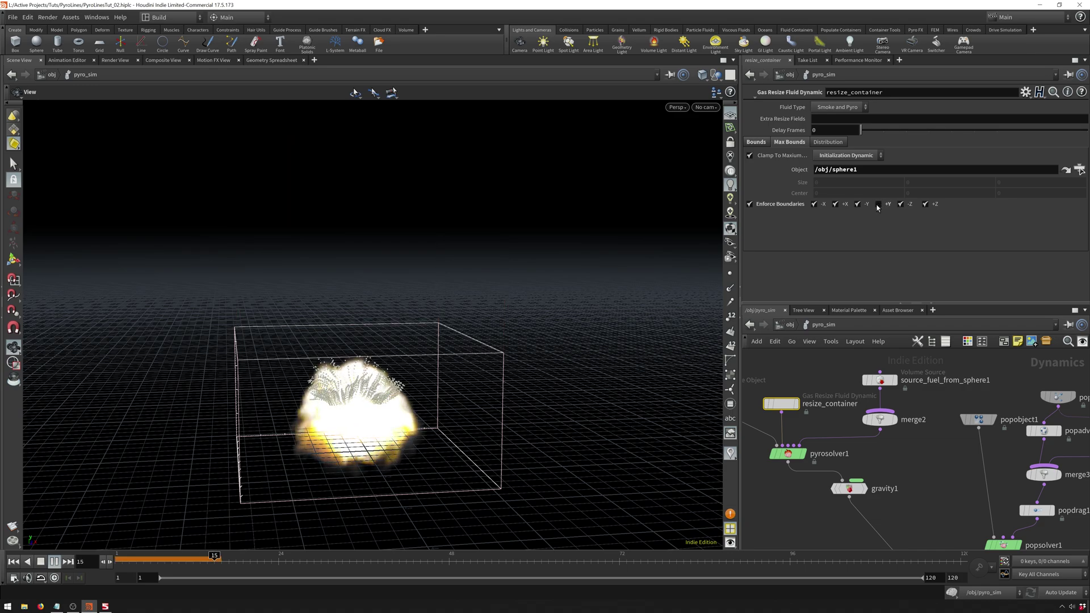
pyautogui.click(878, 205)
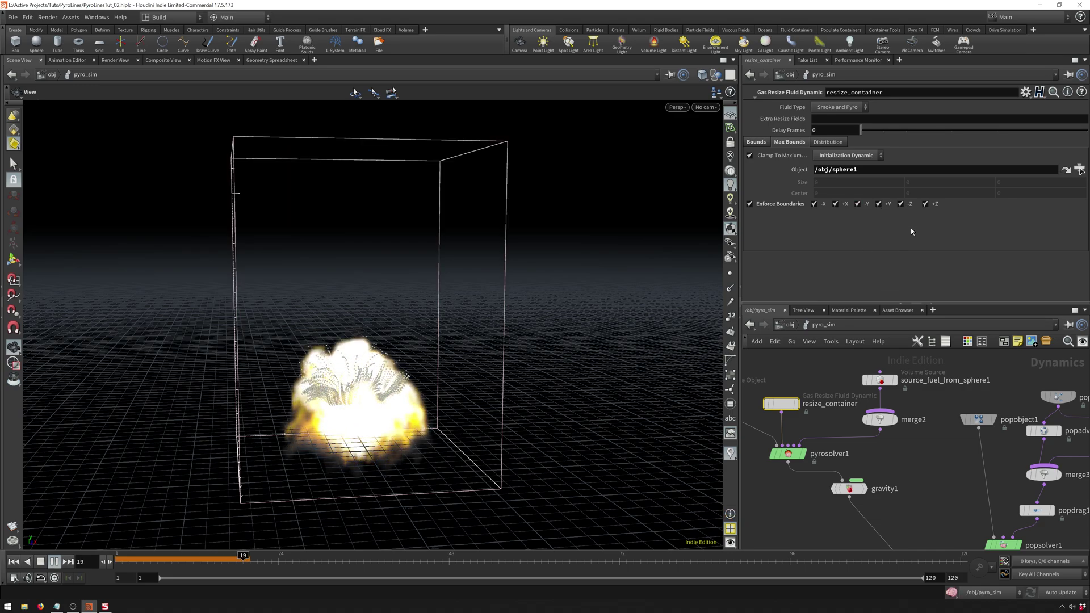
pyautogui.click(878, 204)
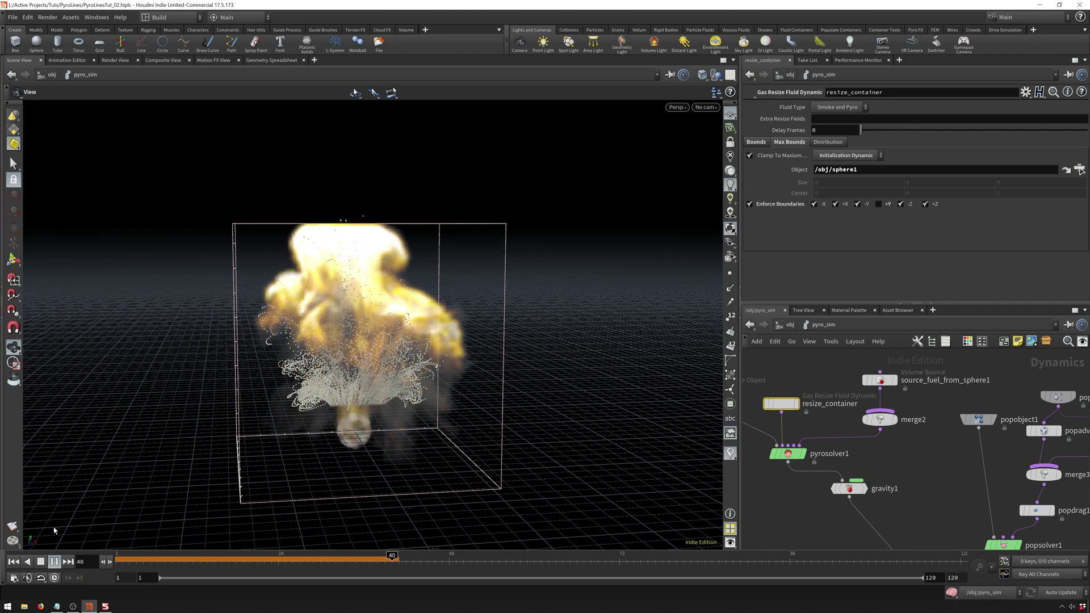
pyautogui.click(54, 562)
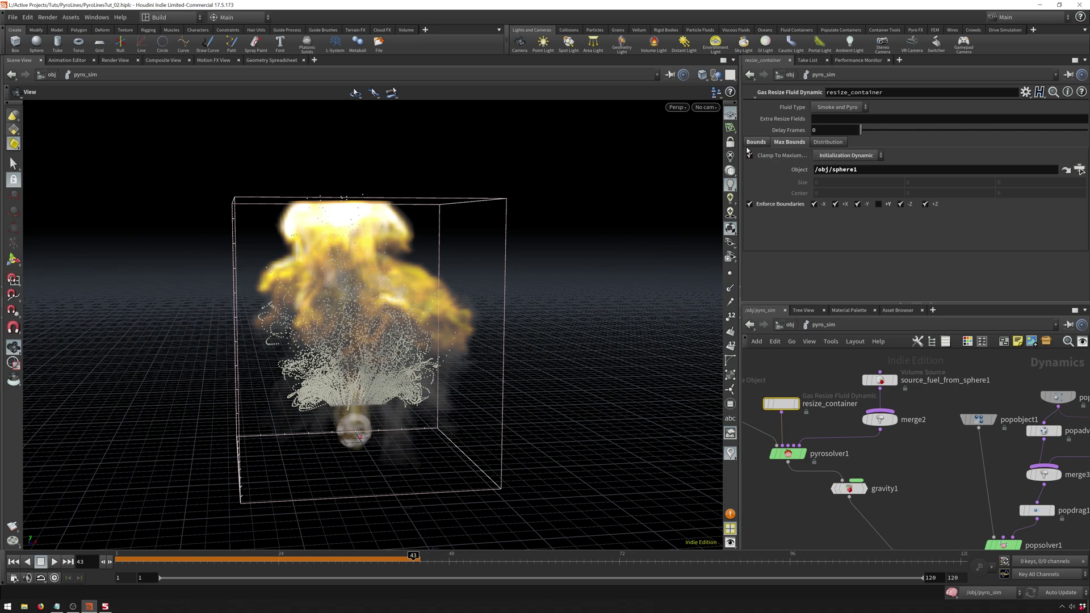
# Try the simulation up to about frame 52 with resize_container's Clamp To Maximum off, and turn the clamp back on.
pyautogui.click(749, 156)
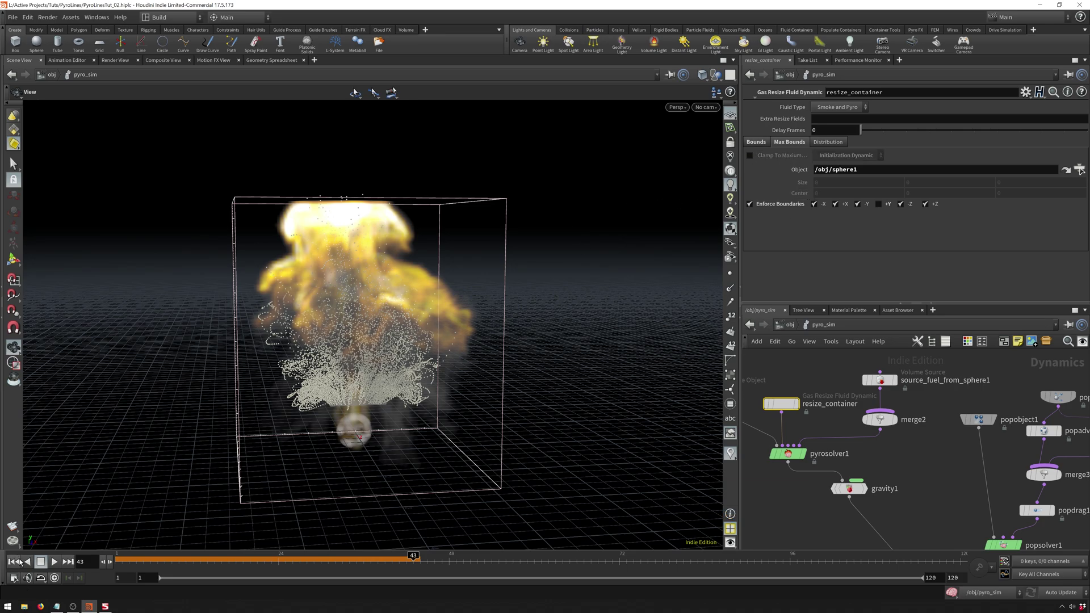
pyautogui.click(24, 562)
pyautogui.click(54, 561)
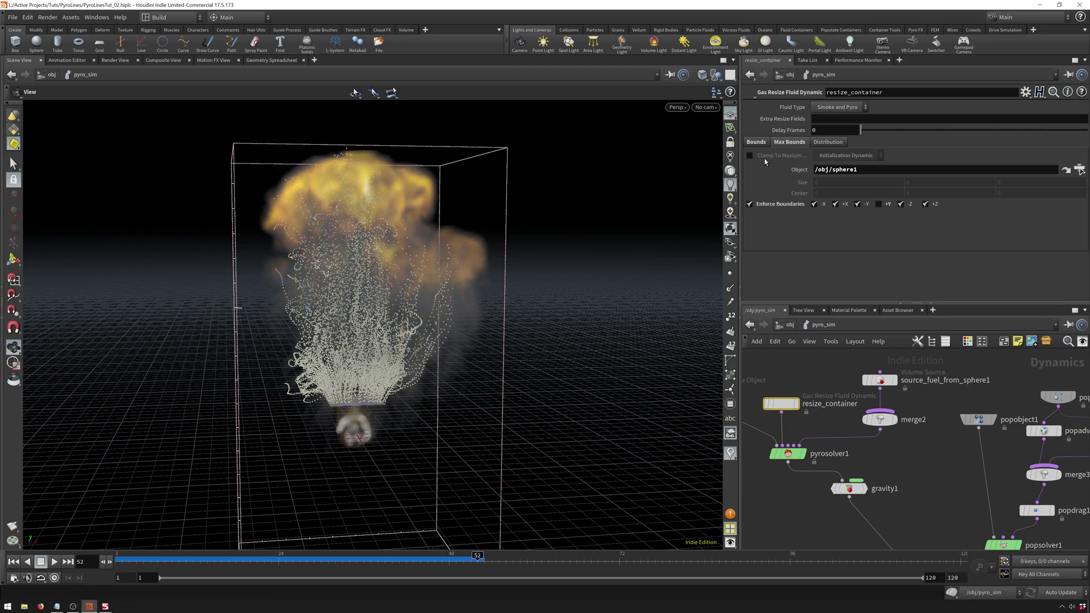
pyautogui.click(749, 156)
# Set the Y upper padding scale of resize_container to 3 and rerun the simulation from frame 1 to about frame 57.
pyautogui.click(756, 141)
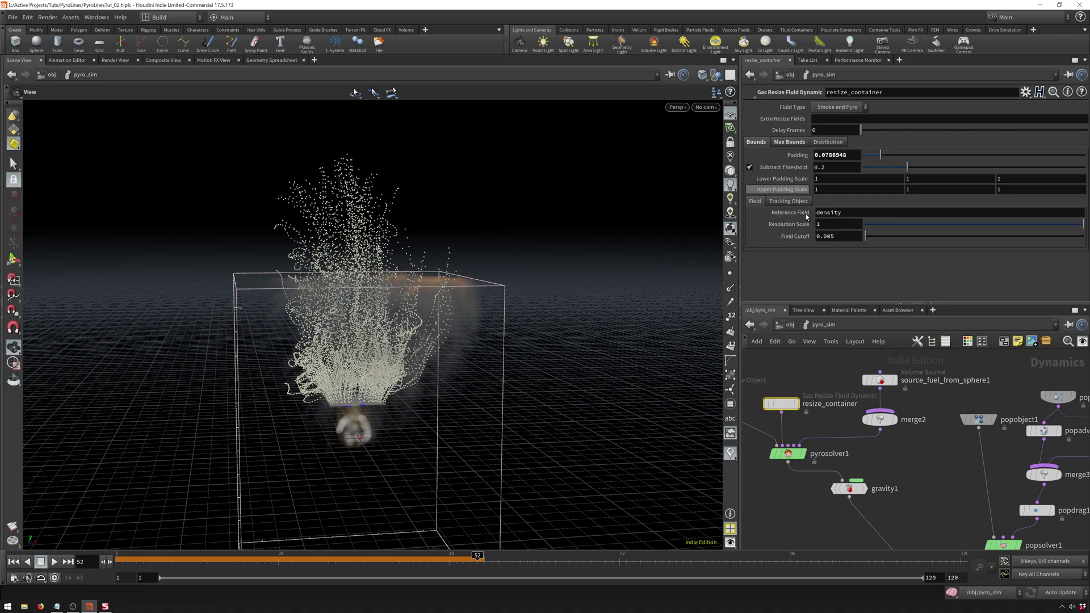
pyautogui.click(926, 192)
pyautogui.write('3')
pyautogui.press('Return')
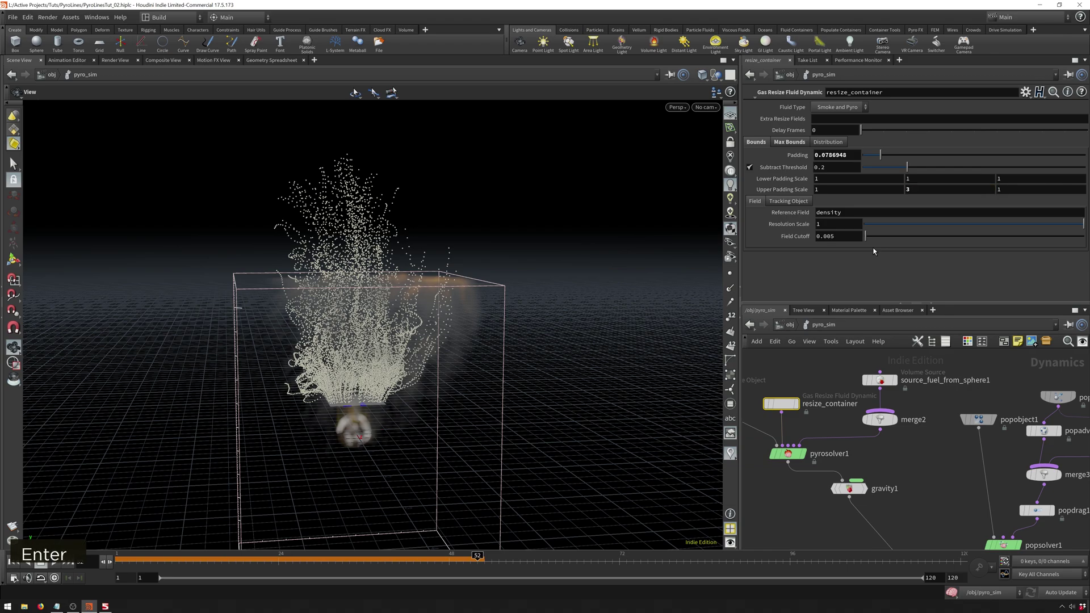
pyautogui.click(12, 561)
pyautogui.click(54, 561)
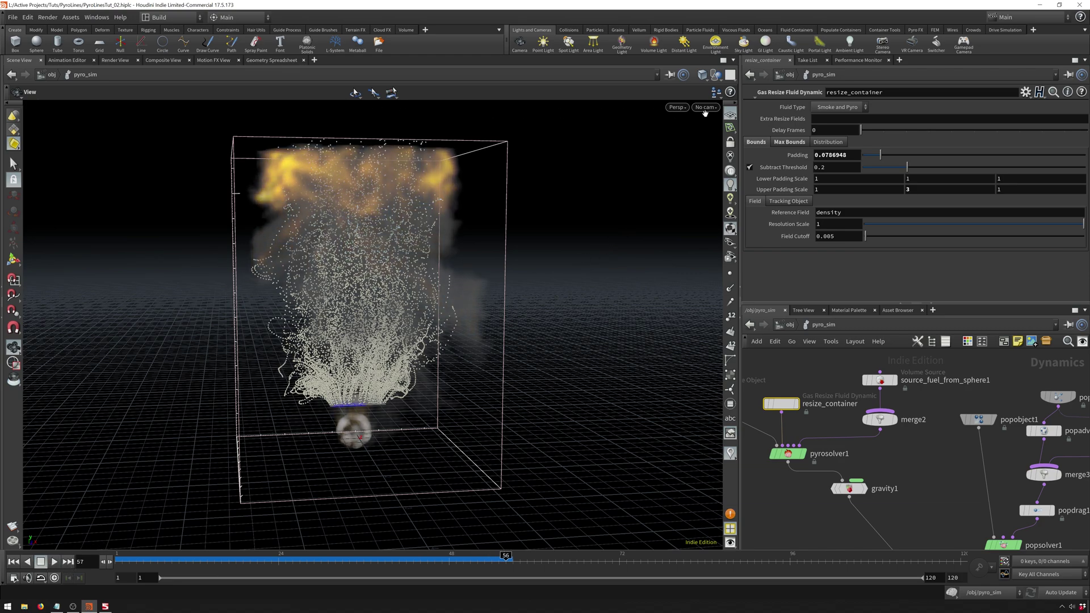
# Turn off Clamp To Maximum for resize_container and return the simulation to frame 1.
pyautogui.click(786, 142)
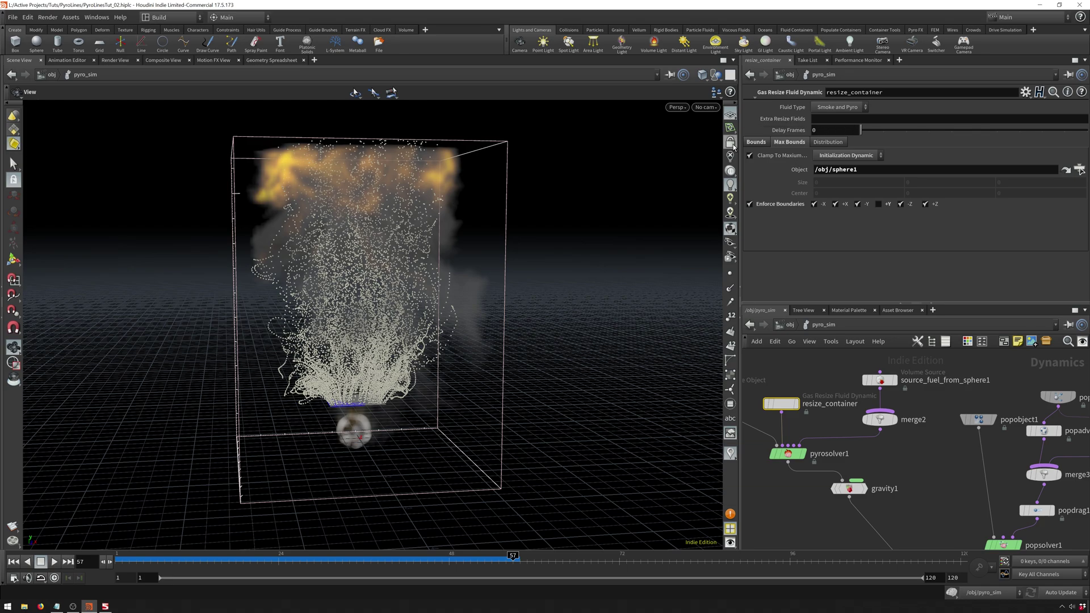
pyautogui.click(750, 156)
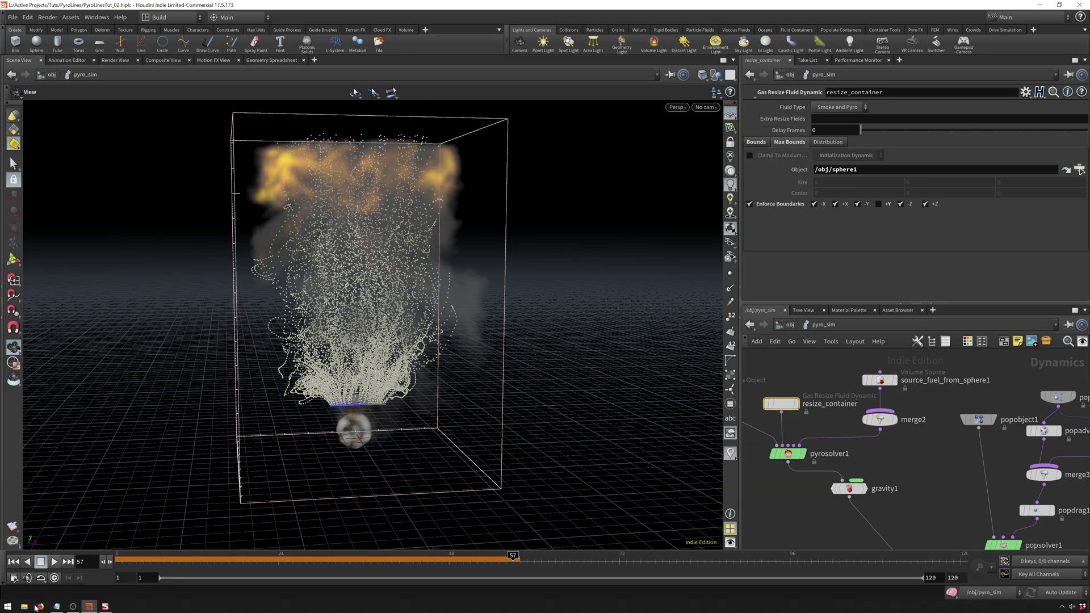
pyautogui.click(20, 563)
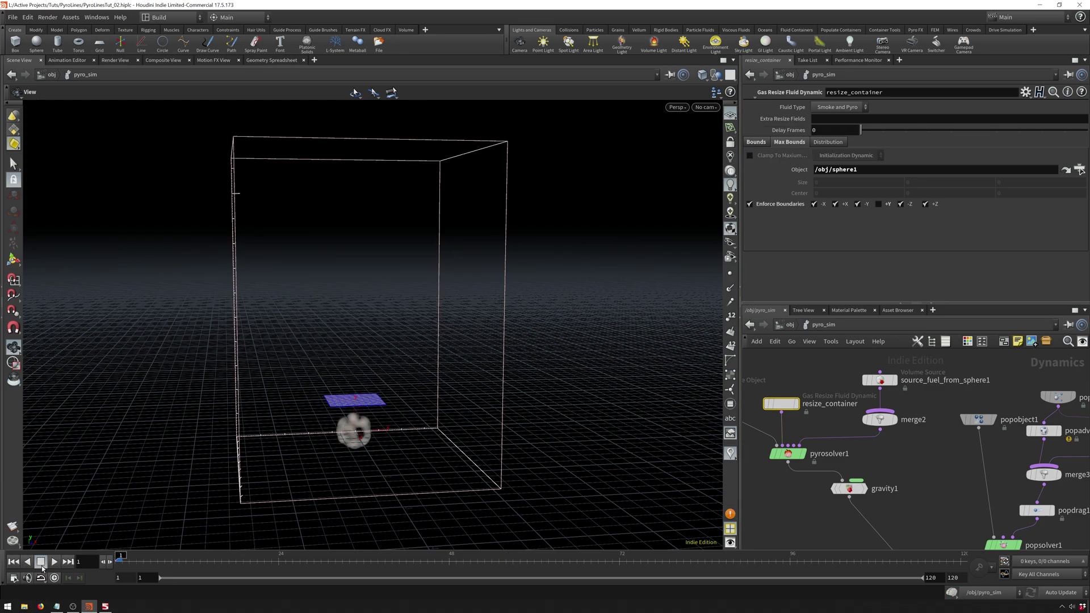
# Run the simulation from frame 1 to about frame 52 and open the Particle_Trails network.
pyautogui.click(54, 561)
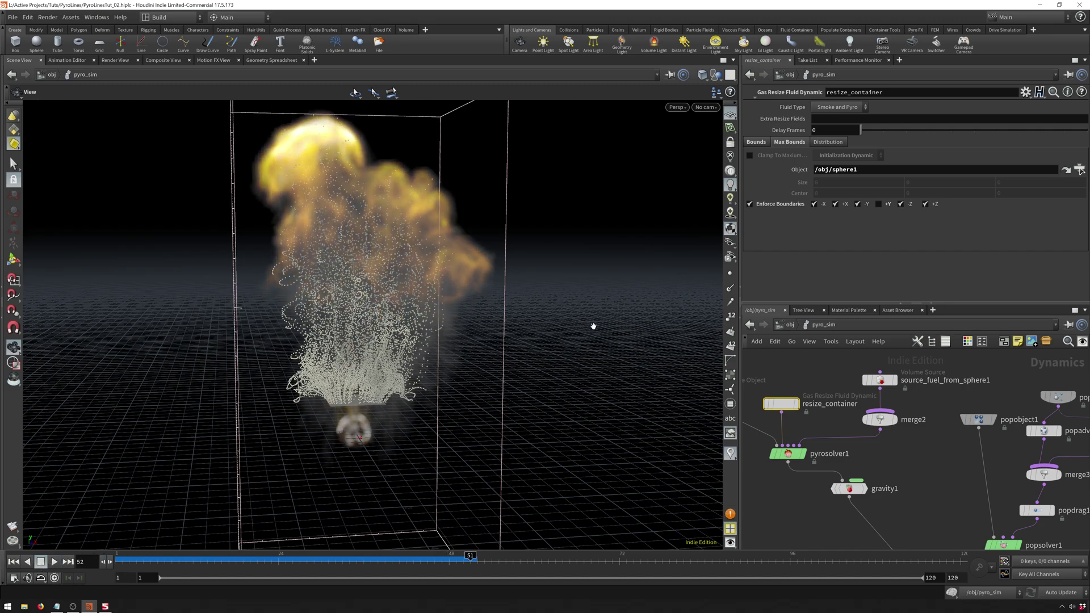
pyautogui.click(790, 325)
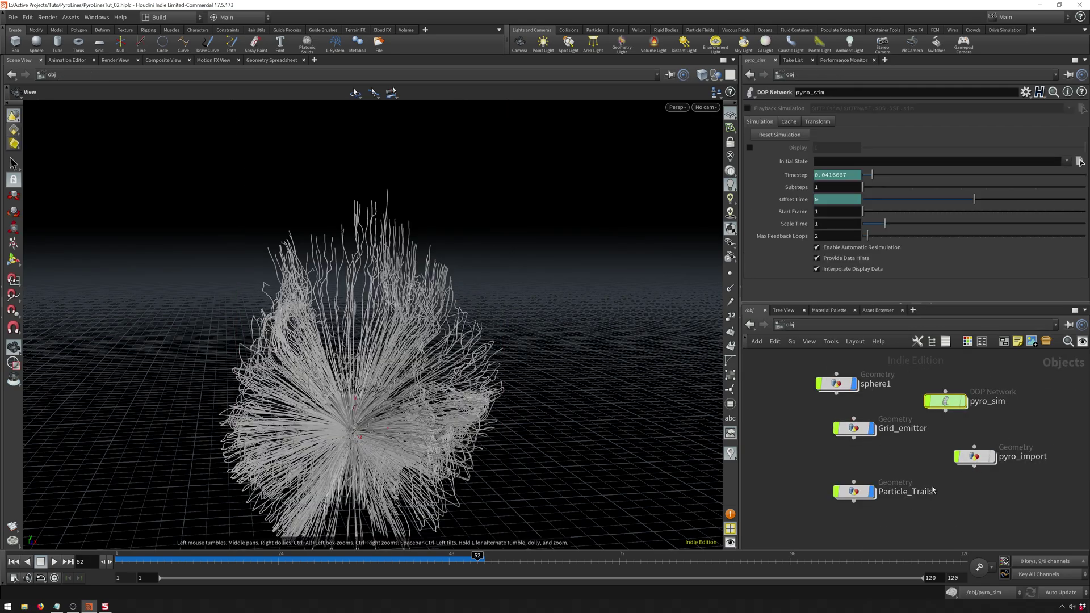
pyautogui.doubleClick(861, 495)
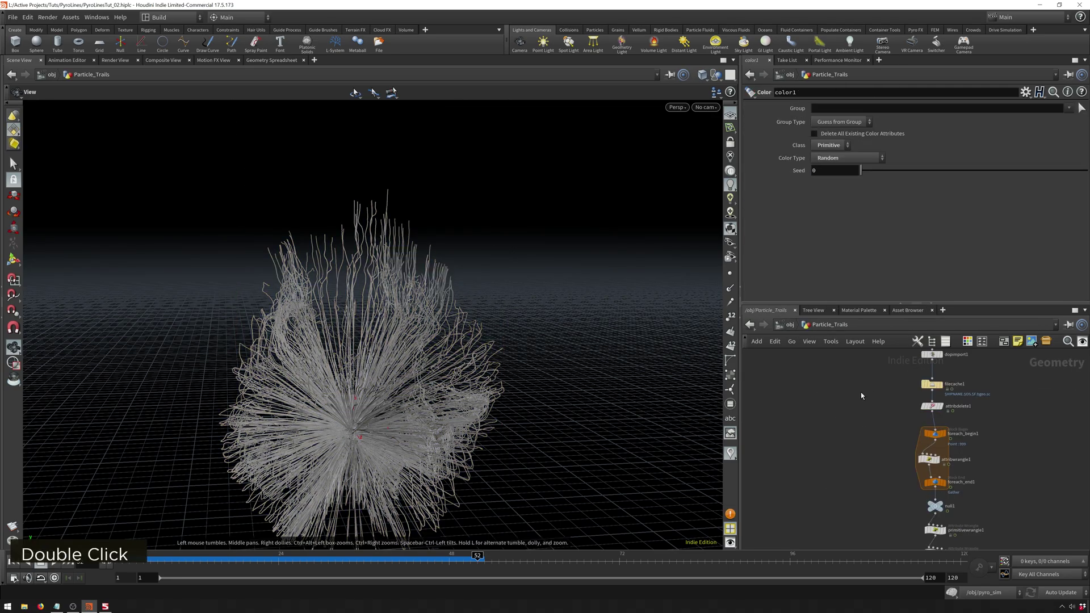
pyautogui.moveTo(955, 374); pyautogui.dragTo(855, 373, button='middle')
pyautogui.scroll(1, 854, 373)
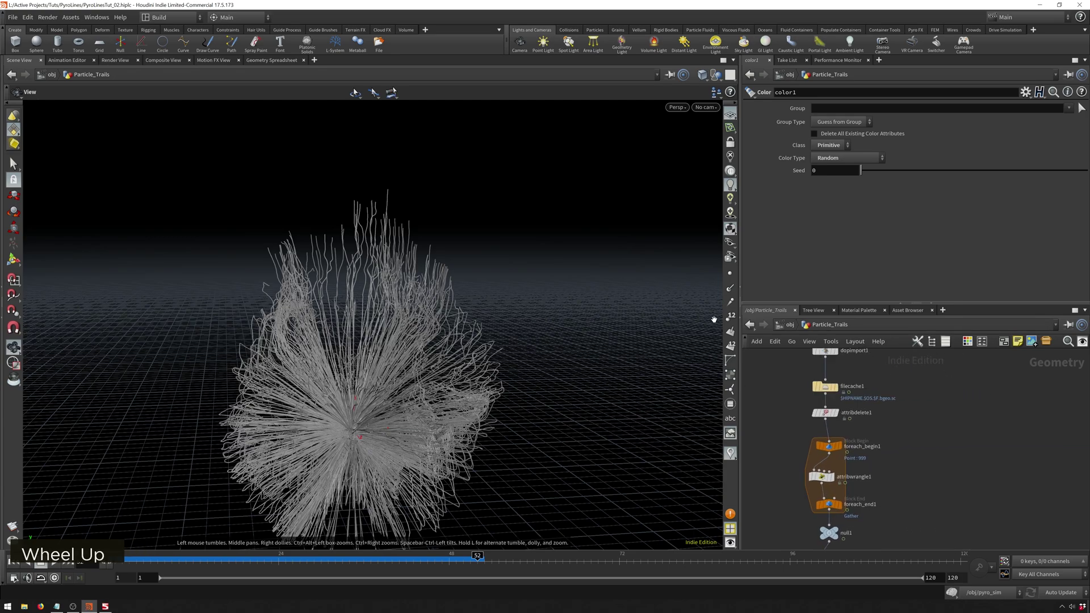
# Set the File Mode of filecache1 to No Operation to show the newly simulated trails.
pyautogui.click(825, 387)
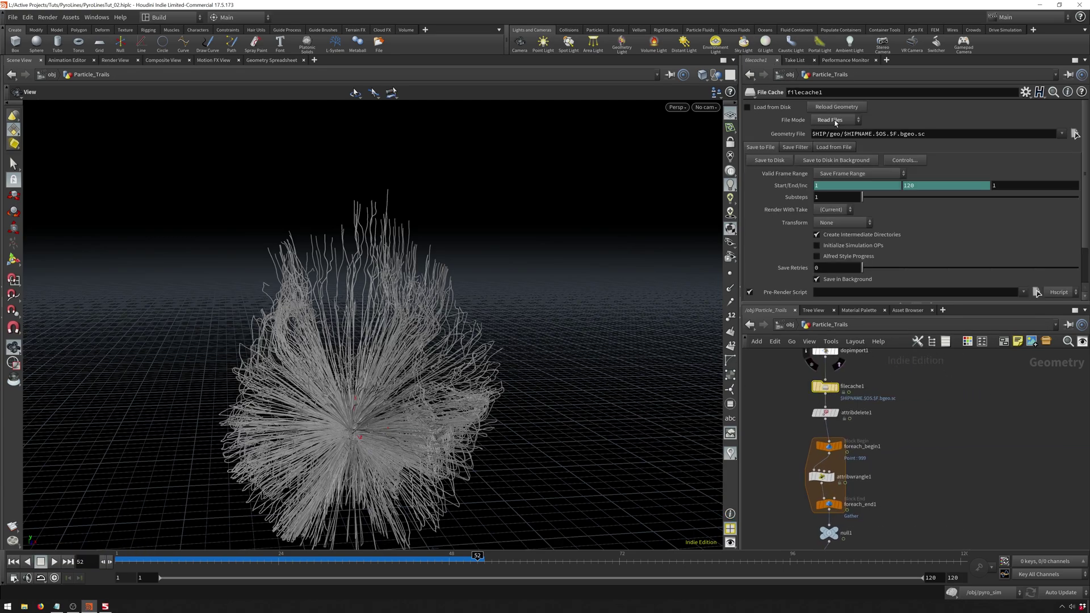
pyautogui.click(836, 120)
pyautogui.click(836, 161)
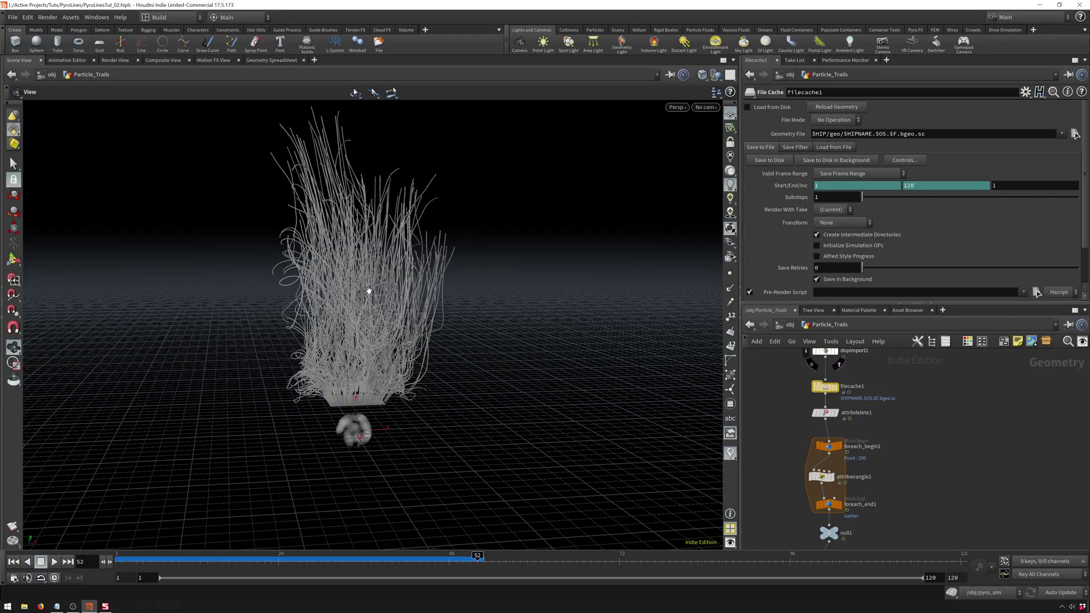
pyautogui.scroll(2, 369, 238)
pyautogui.keyDown('alt'); pyautogui.moveTo(373, 253); pyautogui.dragTo(358, 333); pyautogui.keyUp('alt')
# Switch filecache1 to Read Files to compare the cached trails with the new ones, and set it back to No Operation.
pyautogui.click(837, 119)
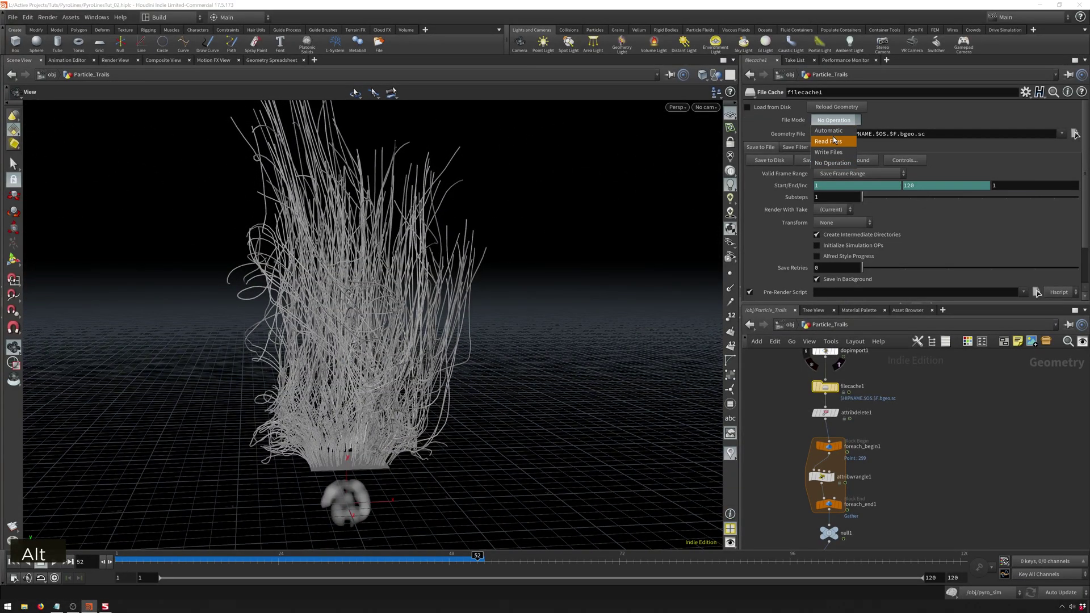
pyautogui.click(831, 134)
pyautogui.scroll(-2, 386, 330)
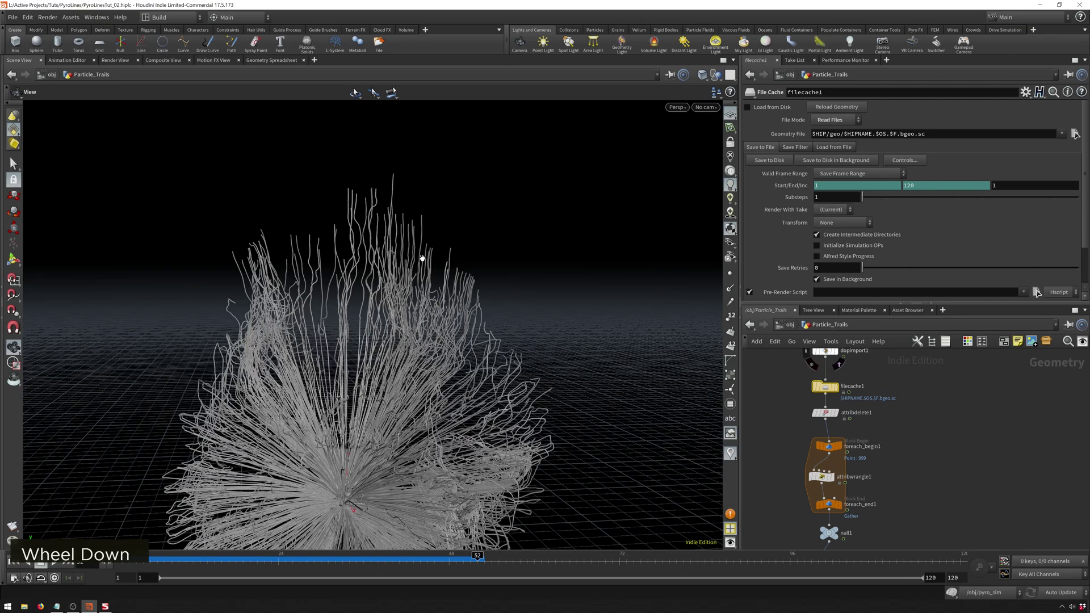
pyautogui.keyDown('alt'); pyautogui.moveTo(359, 362); pyautogui.dragTo(454, 369); pyautogui.keyUp('alt')
pyautogui.click(819, 120)
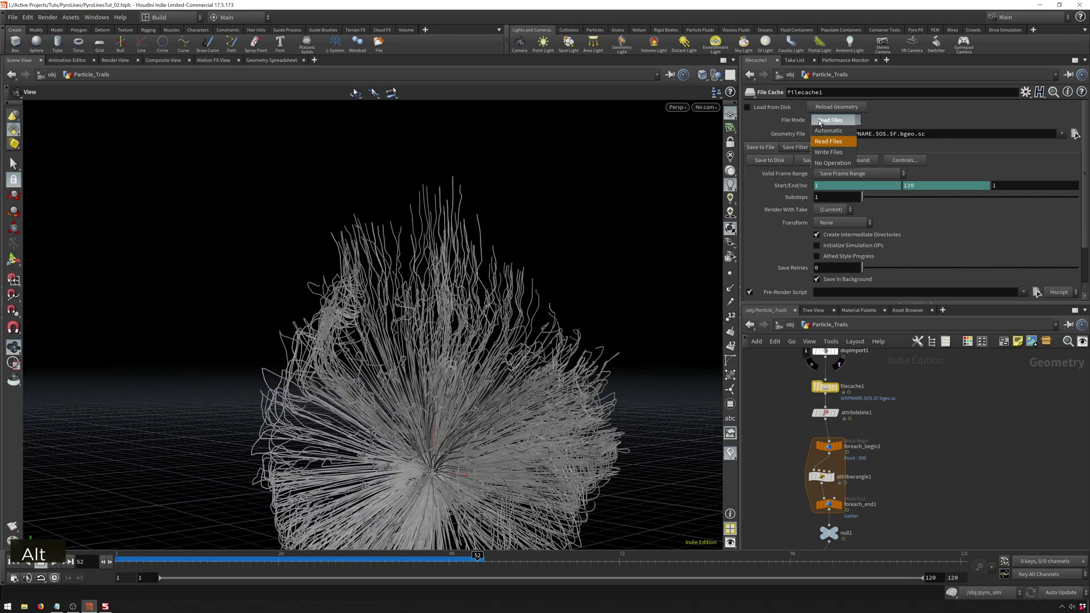
pyautogui.click(833, 163)
pyautogui.keyDown('alt'); pyautogui.moveTo(561, 220); pyautogui.dragTo(373, 371); pyautogui.keyUp('alt')
pyautogui.keyDown('alt'); pyautogui.scroll(3, 487, 243); pyautogui.keyUp('alt')
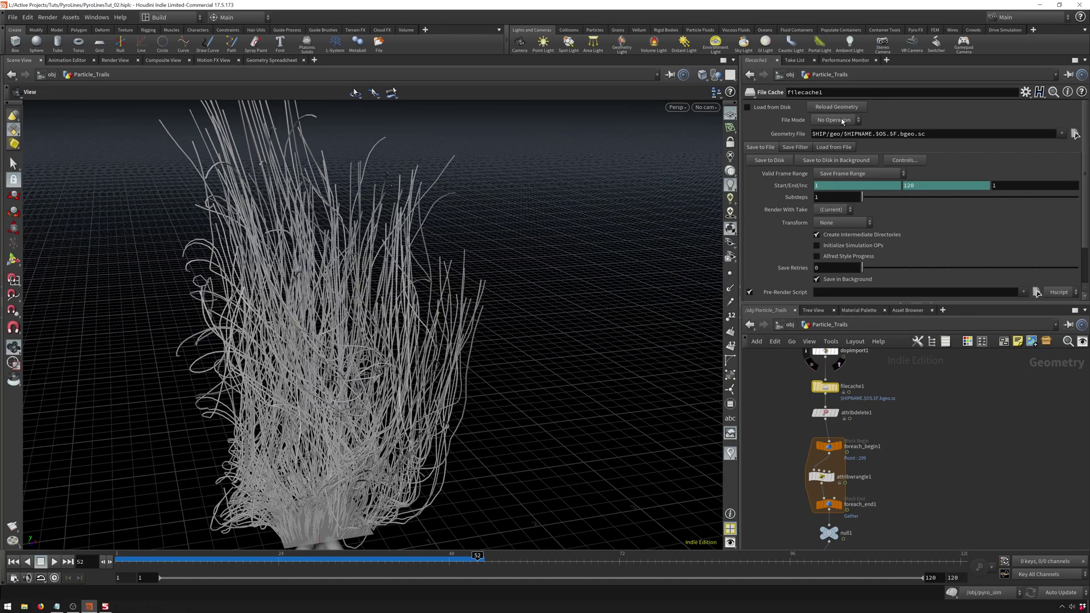
pyautogui.click(843, 120)
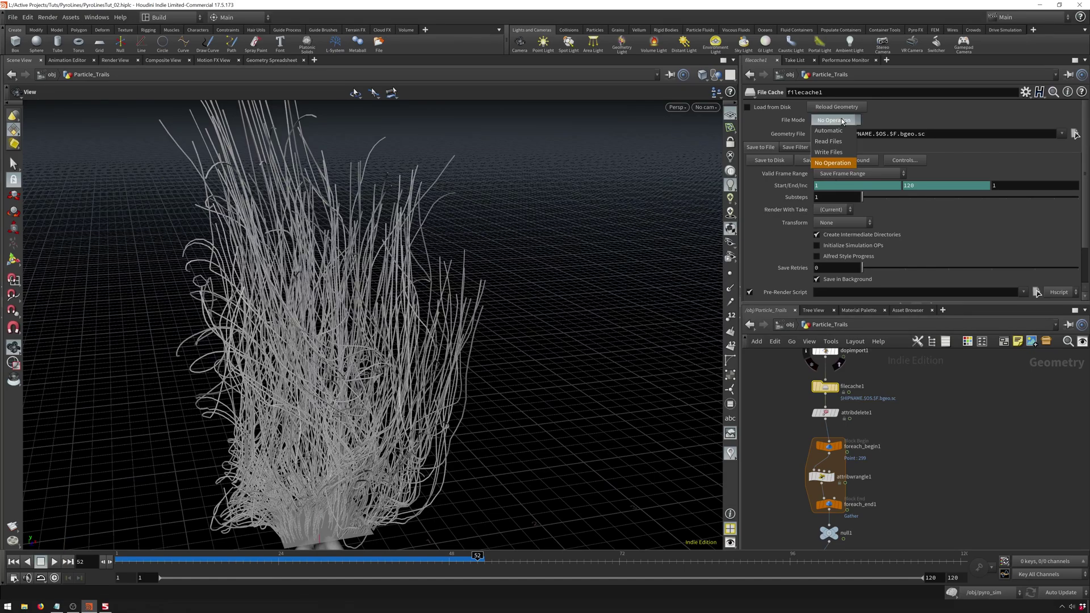
pyautogui.click(832, 163)
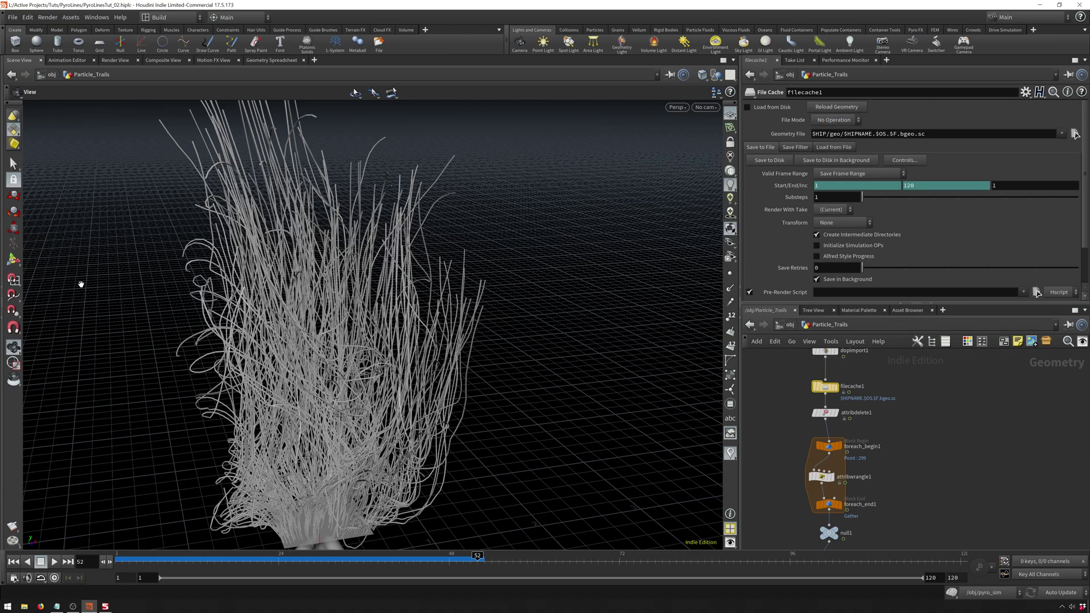
# Examine the newly simulated trails from several angles and distances.
pyautogui.keyDown('alt'); pyautogui.moveTo(509, 365); pyautogui.dragTo(304, 324); pyautogui.keyUp('alt')
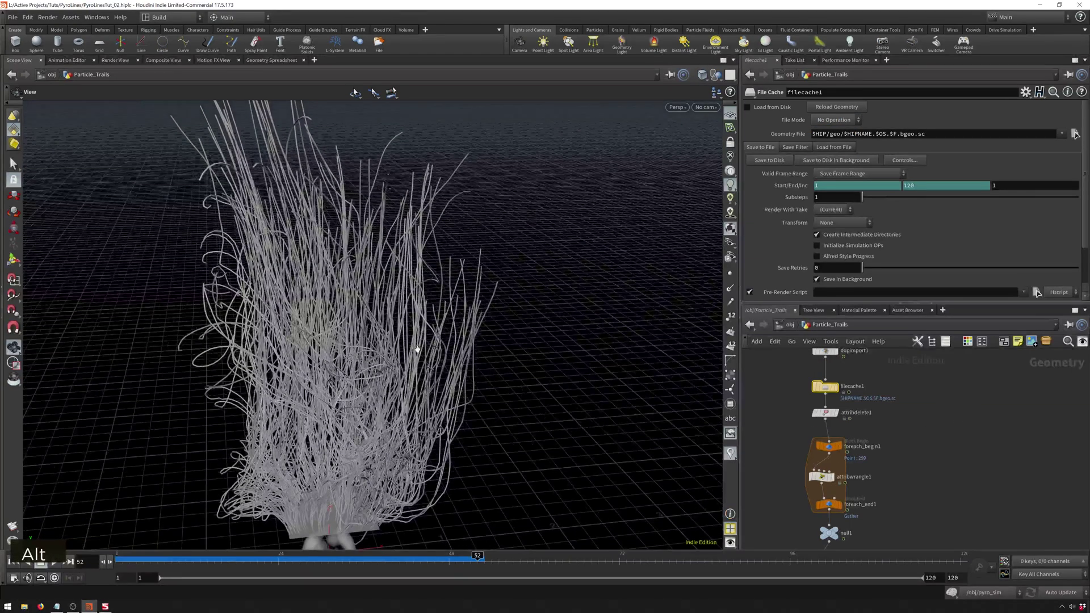
pyautogui.keyDown('alt'); pyautogui.moveTo(304, 324); pyautogui.dragTo(403, 259, button='middle'); pyautogui.keyUp('alt')
pyautogui.keyDown('alt'); pyautogui.moveTo(403, 259); pyautogui.dragTo(369, 214); pyautogui.keyUp('alt')
pyautogui.keyDown('alt'); pyautogui.moveTo(368, 214); pyautogui.dragTo(396, 294, button='middle'); pyautogui.keyUp('alt')
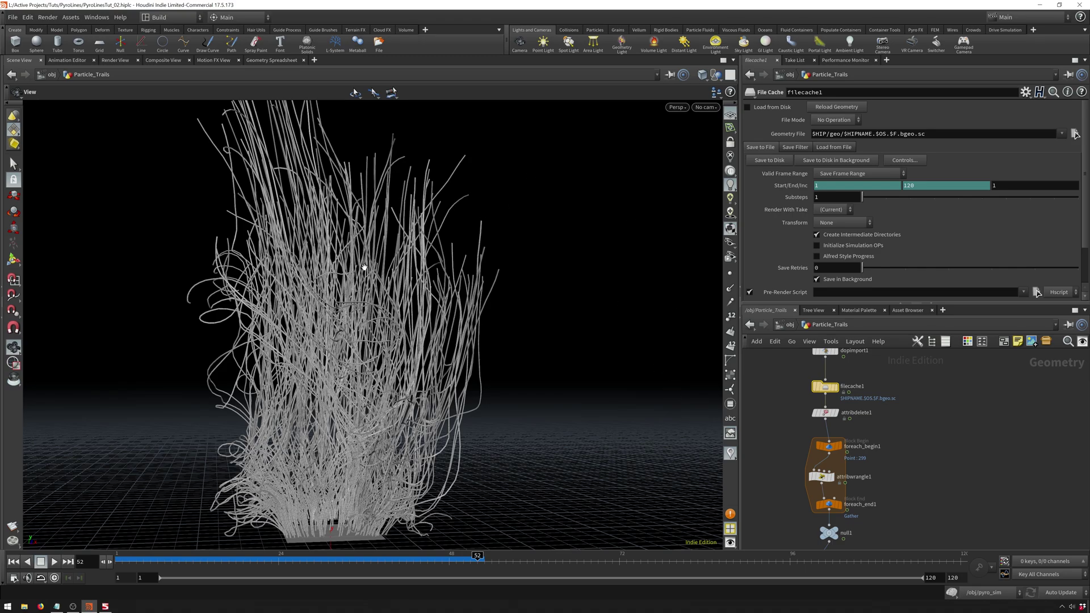
pyautogui.moveTo(370, 235)
pyautogui.mouseDown(button='middle')
pyautogui.moveTo(377, 201)
pyautogui.moveTo(380, 218)
pyautogui.mouseUp(button='middle')
pyautogui.scroll(-2, 377, 201)
# Move color1 and the connected polywire1 down to make room below pointwrangle1.
pyautogui.moveTo(926, 420); pyautogui.dragTo(906, 341, button='middle')
pyautogui.moveTo(879, 432); pyautogui.dragTo(869, 407, button='middle')
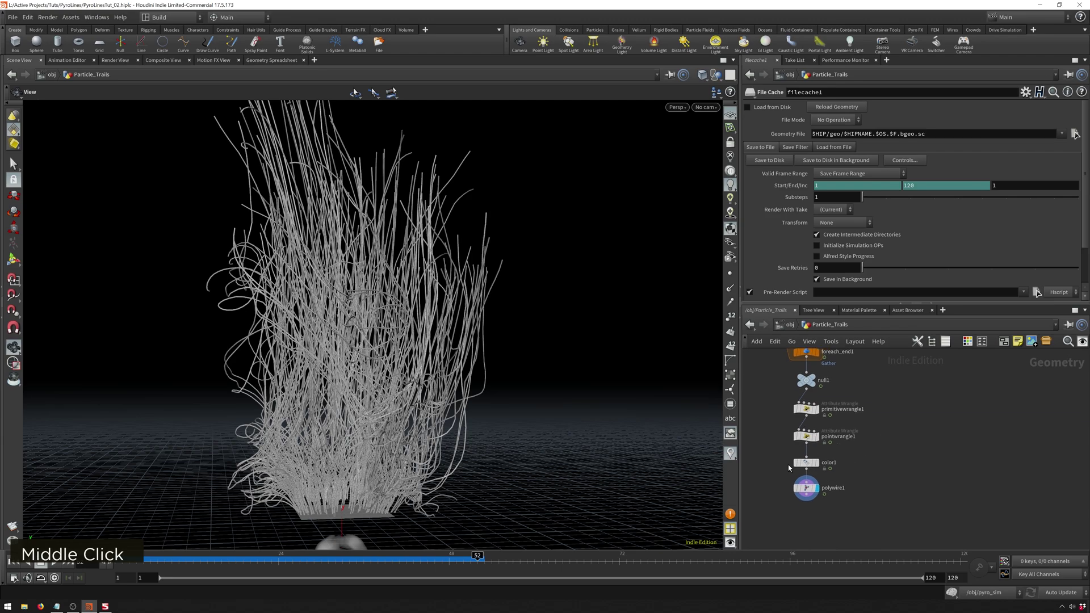
pyautogui.keyDown('ctrl'); pyautogui.moveTo(806, 464); pyautogui.dragTo(806, 494); pyautogui.keyUp('ctrl')
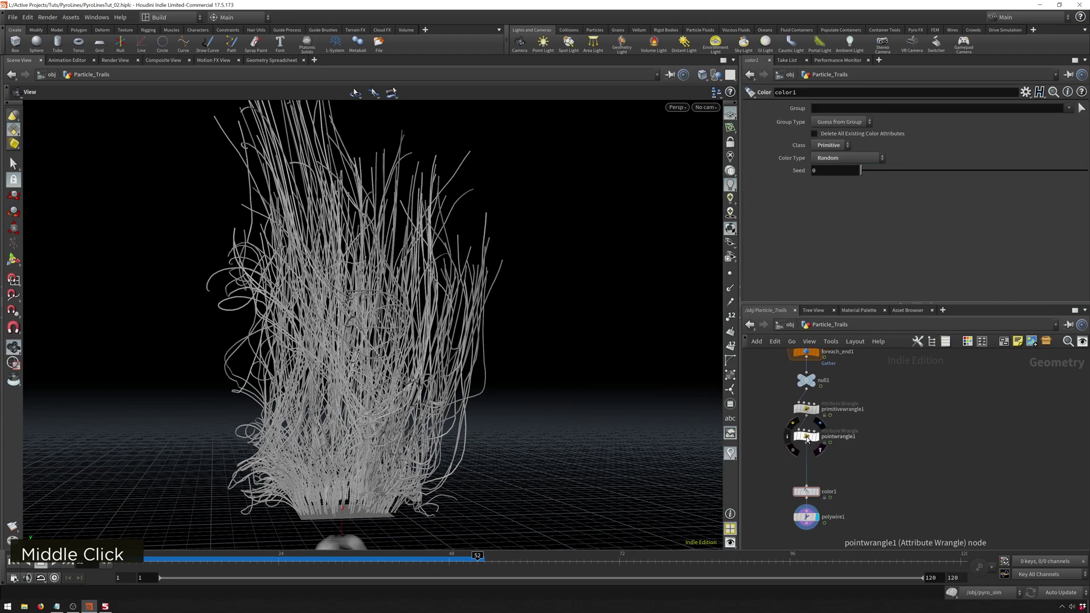
# Add a Primitive Wrangle and insert it on the wire between pointwrangle1 and color1.
pyautogui.click(806, 437)
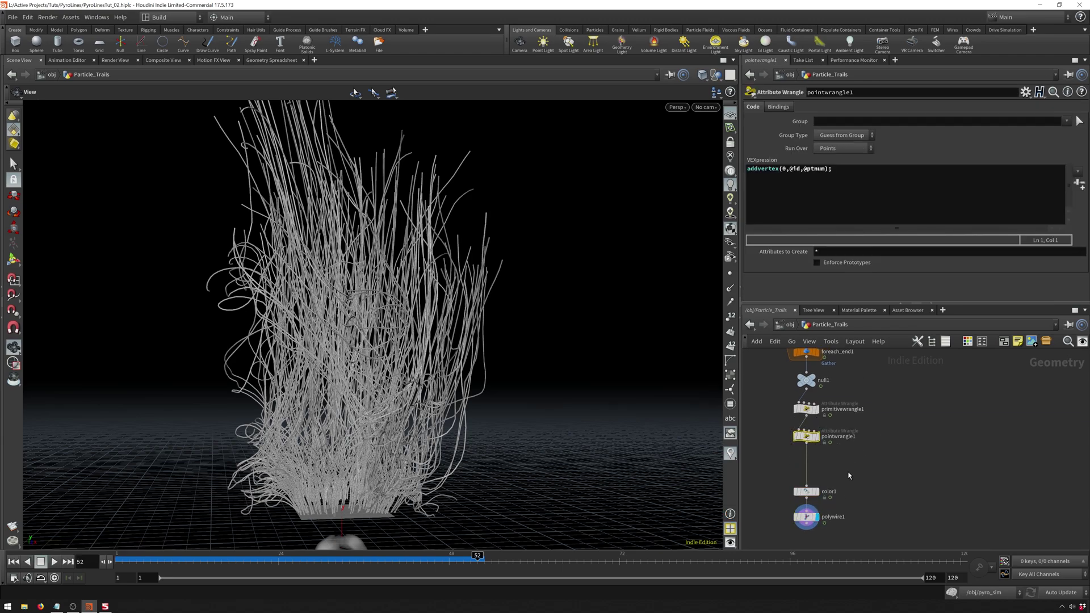
pyautogui.press('Tab')
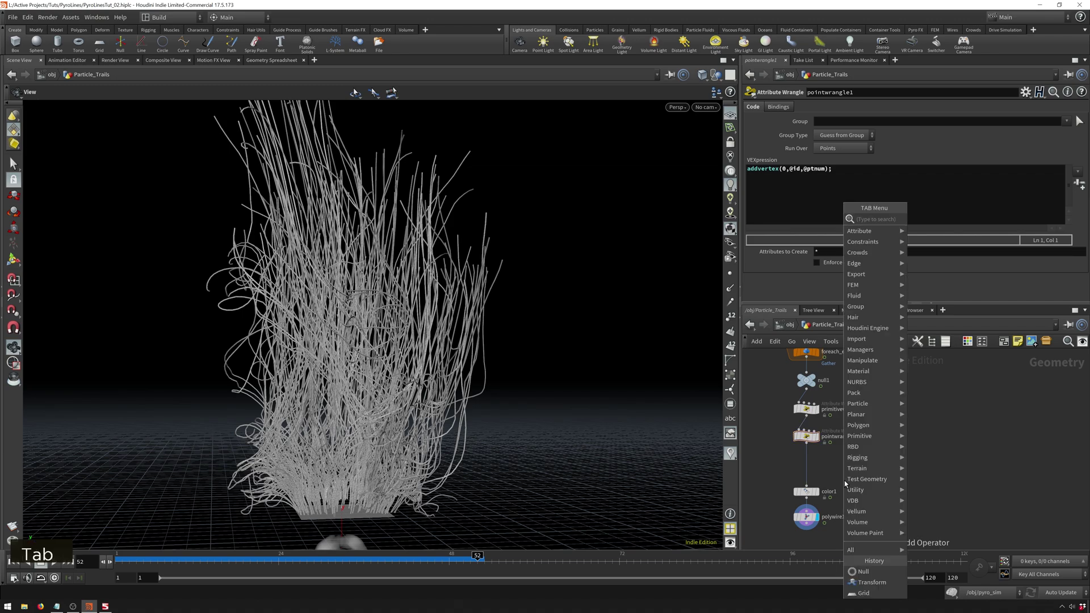
pyautogui.write('primitive')
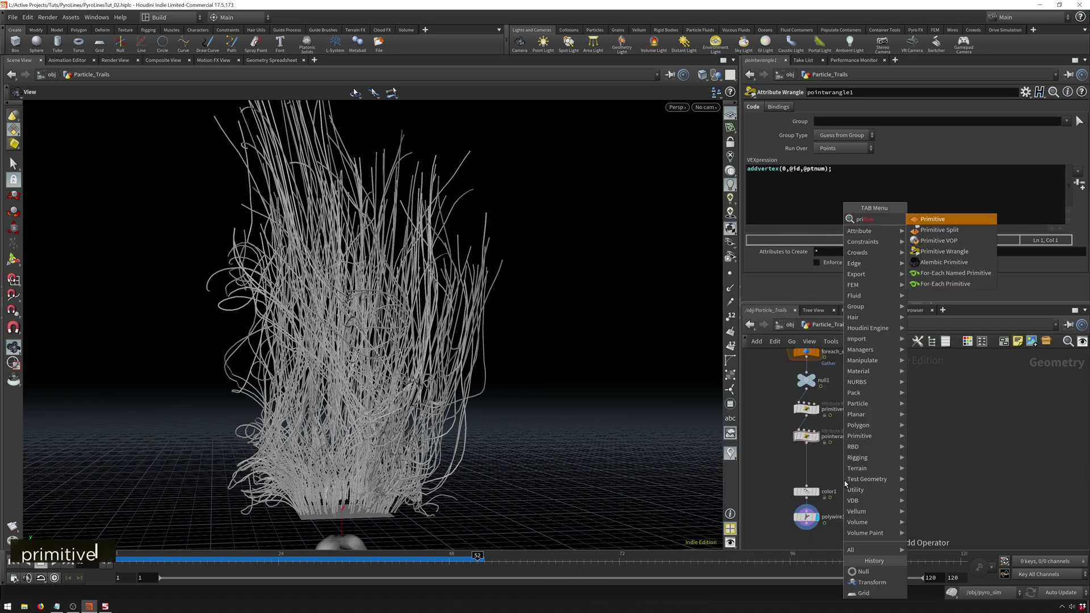
pyautogui.press('Down')
pyautogui.press('Down')
pyautogui.press('Down')
pyautogui.press('Return')
pyautogui.press('Return')
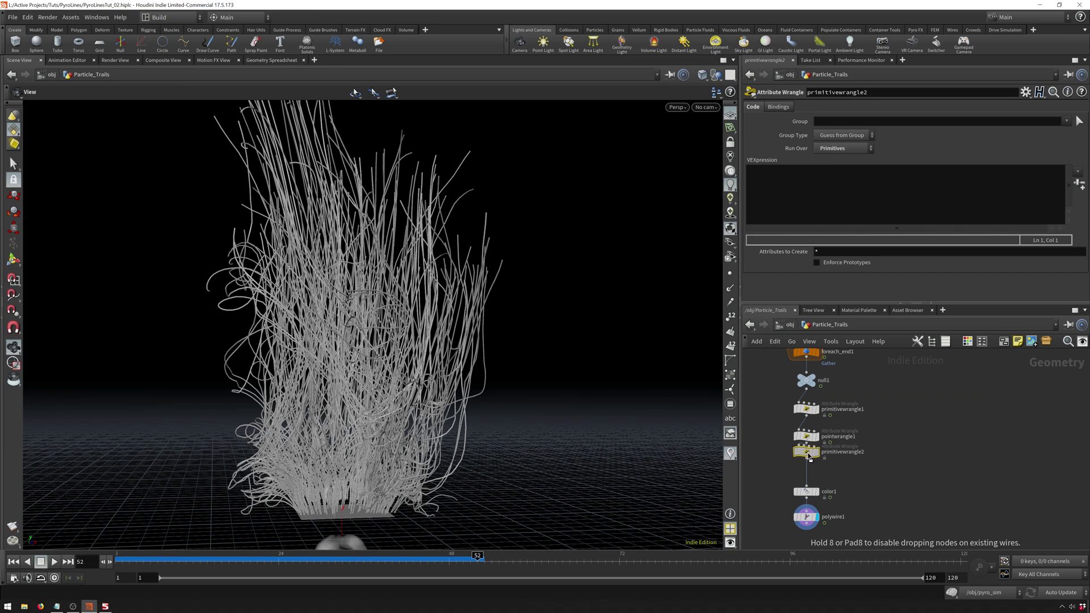
pyautogui.click(811, 468)
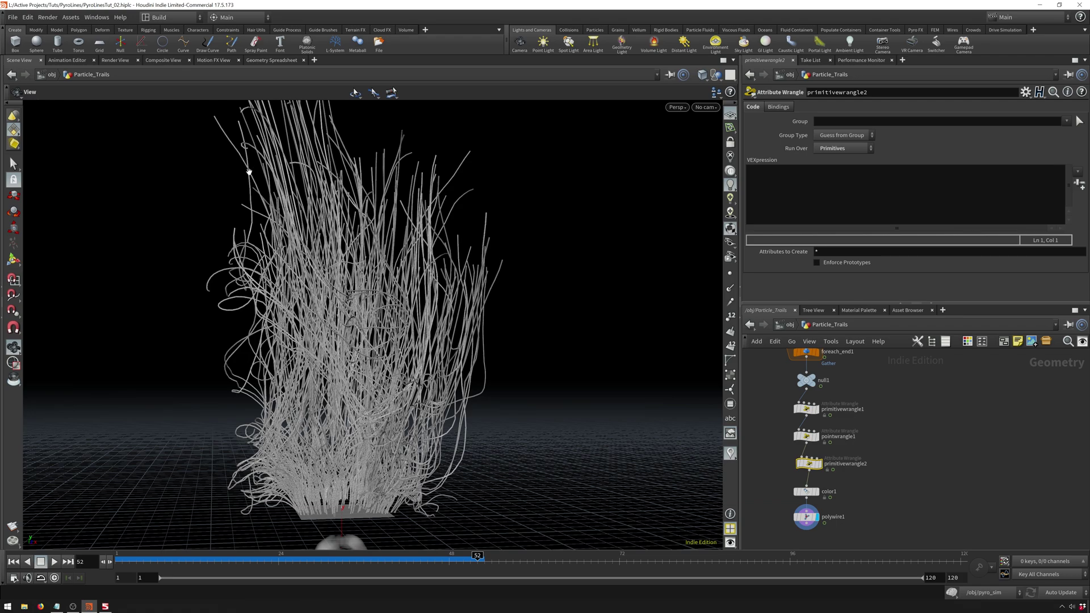
# Check the primitive attributes of primitivewrangle2 in the geometry spreadsheet and return to the scene view.
pyautogui.click(813, 179)
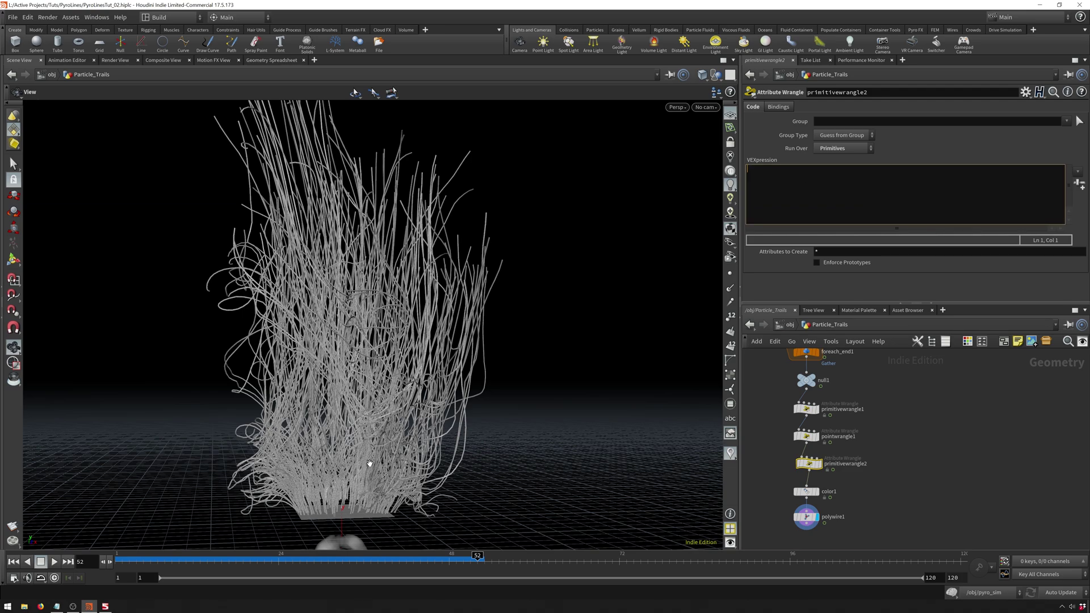
pyautogui.click(270, 60)
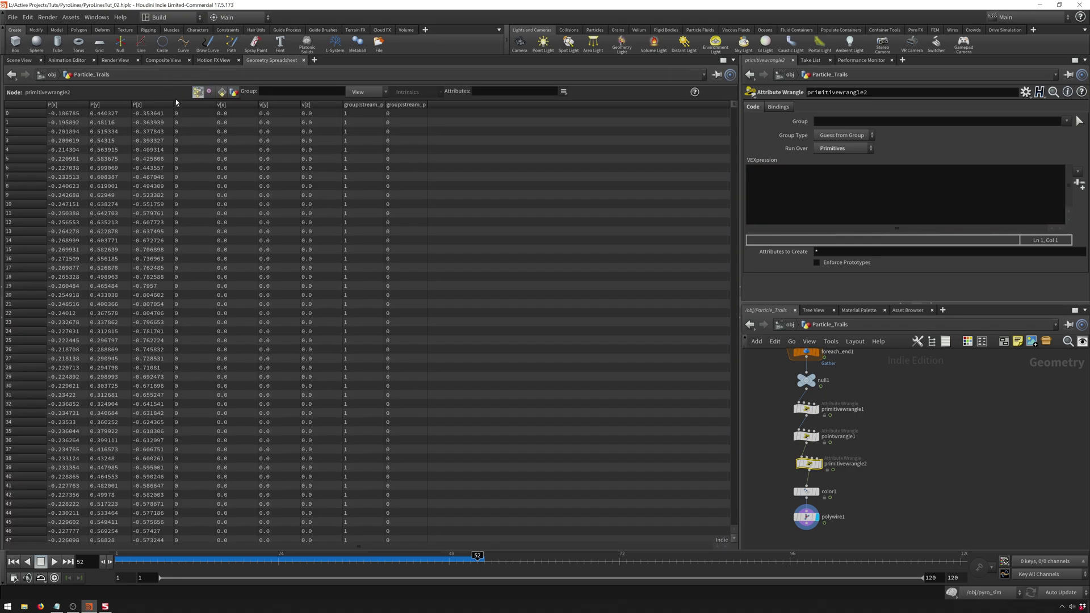
pyautogui.click(221, 91)
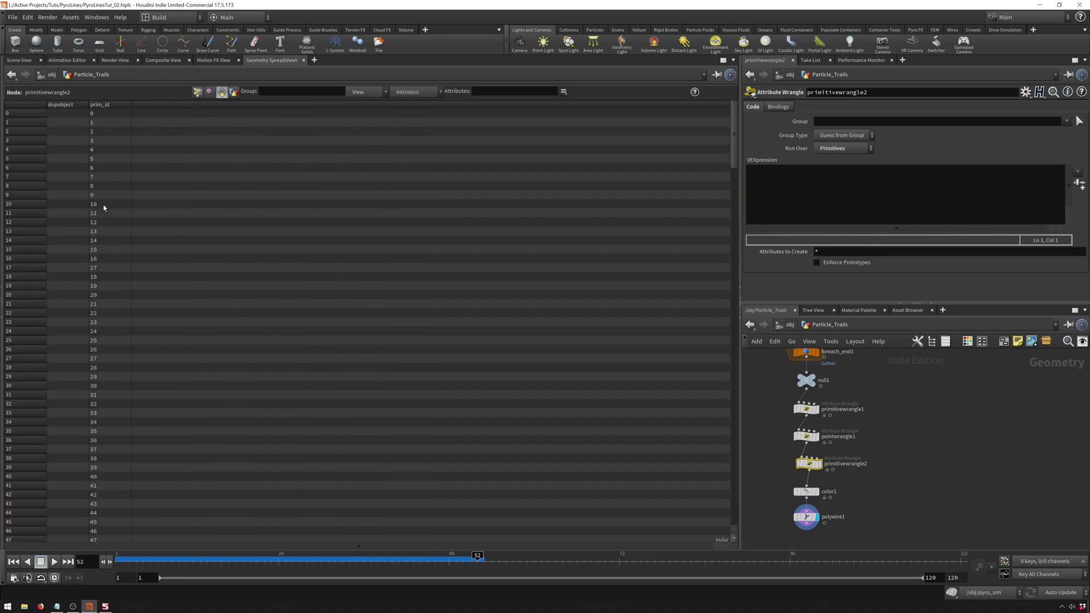
pyautogui.click(18, 60)
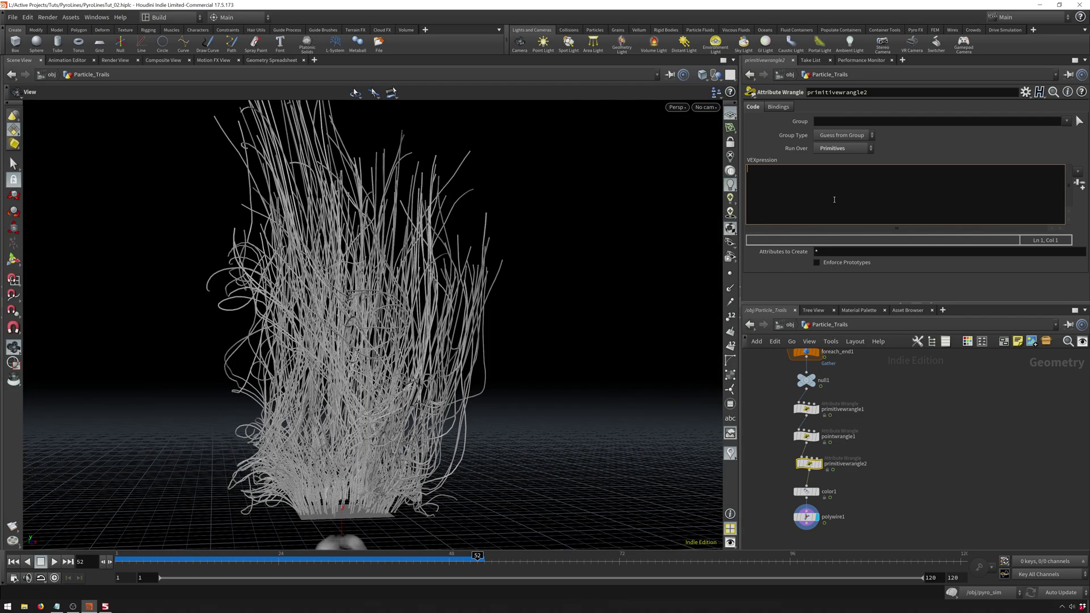
pyautogui.write('if(')
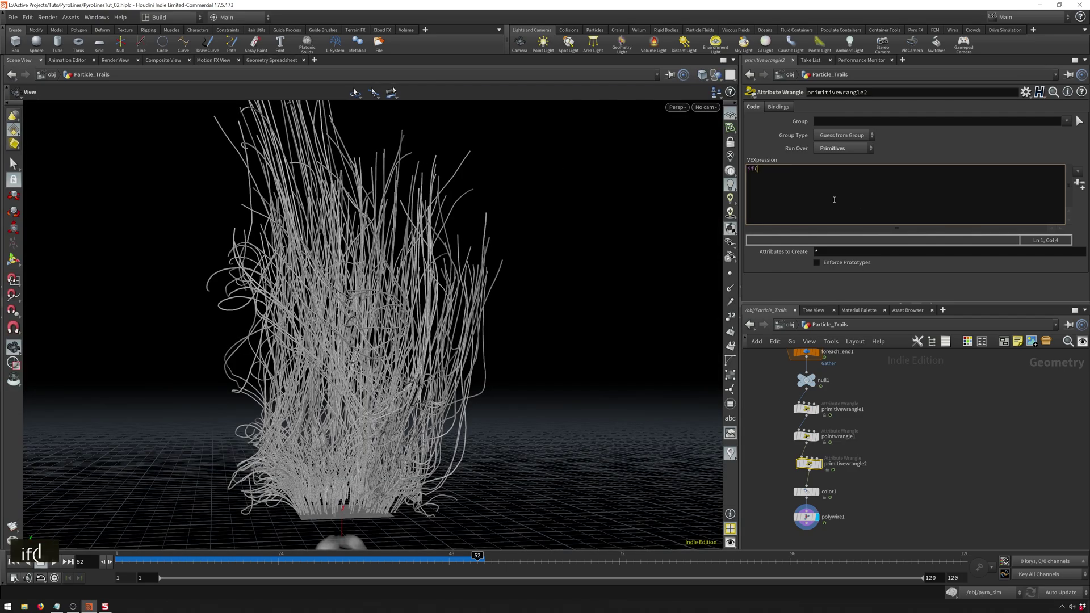
pyautogui.write('@prim_)')
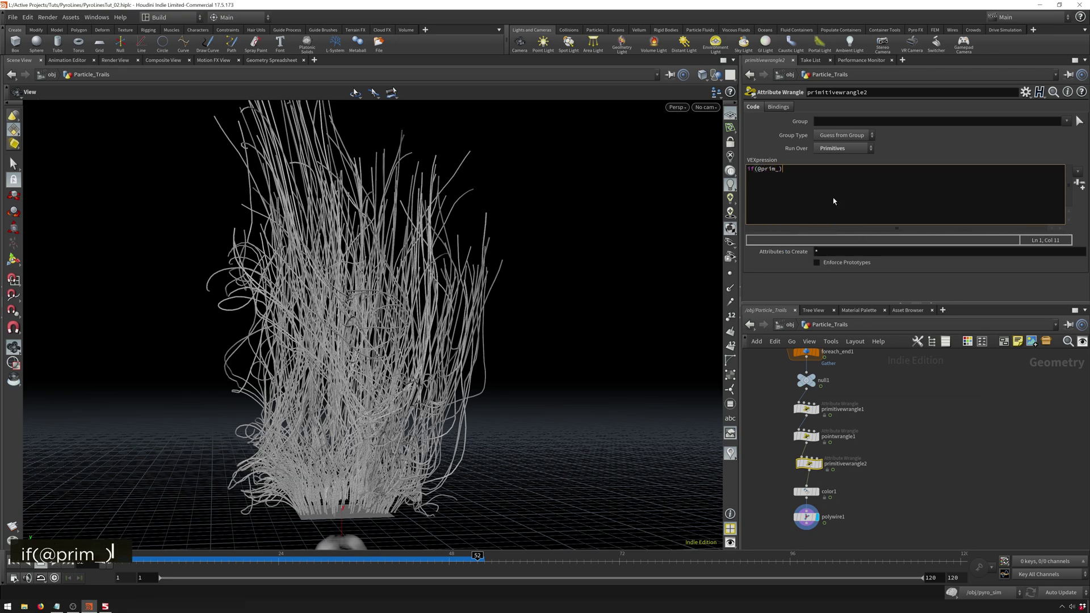
pyautogui.press('BackSpace')
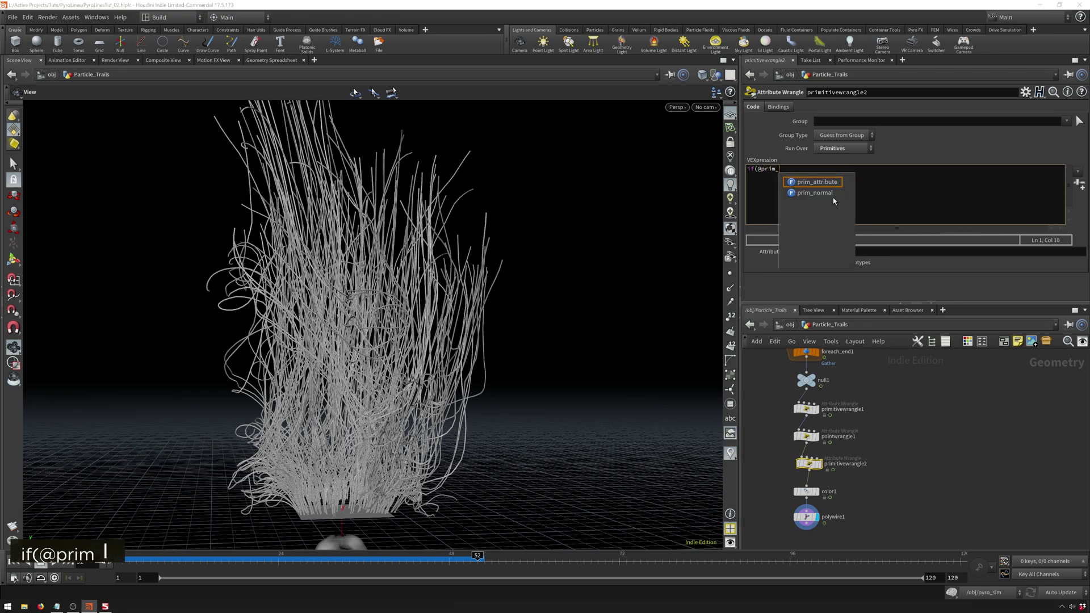
pyautogui.write('id')
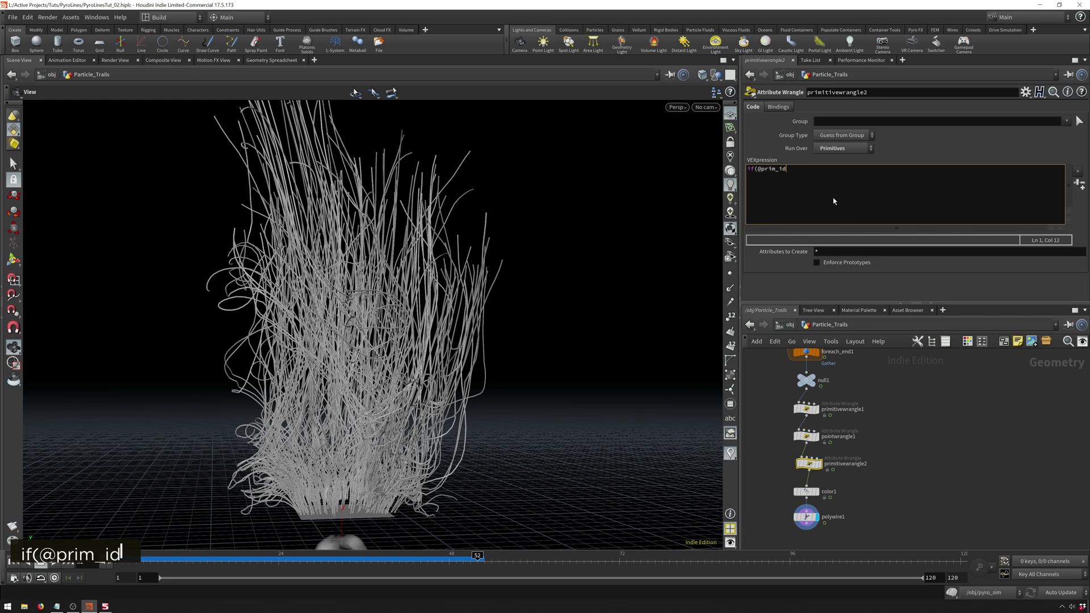
pyautogui.write('%5')
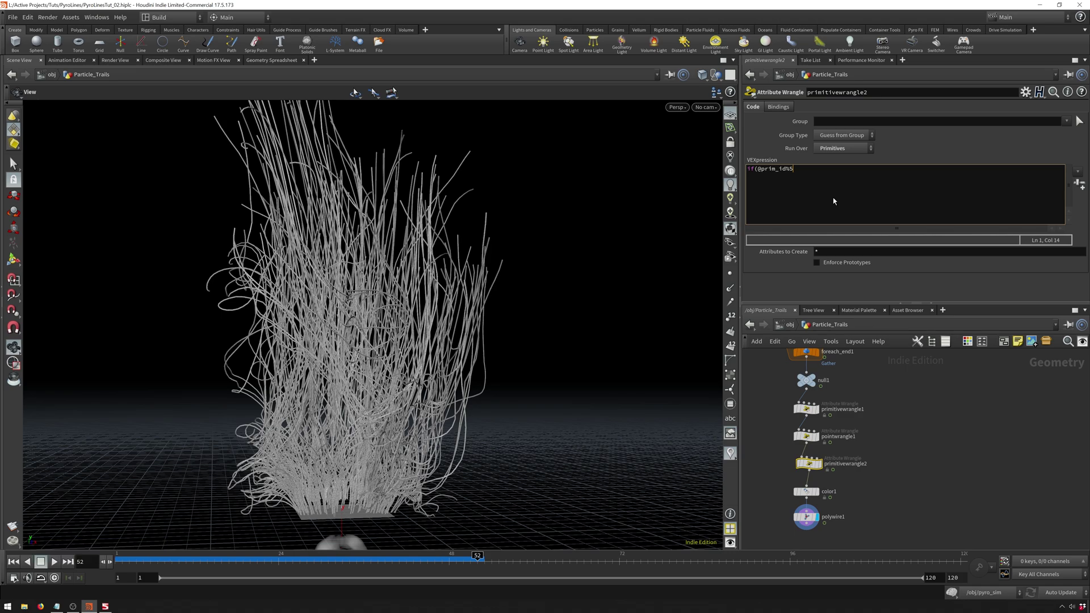
pyautogui.write('==0')
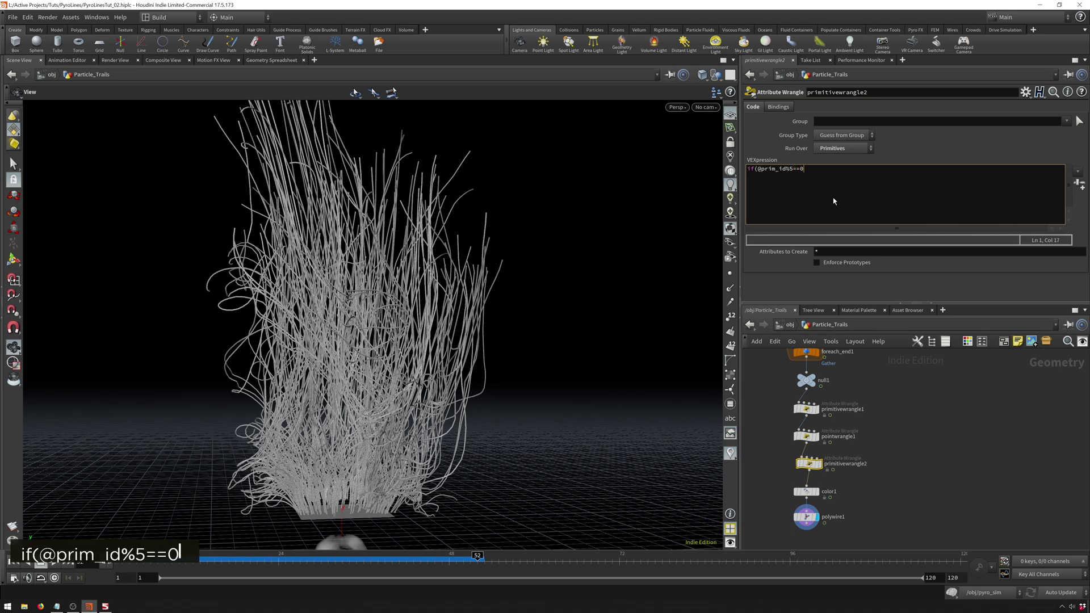
pyautogui.write(')')
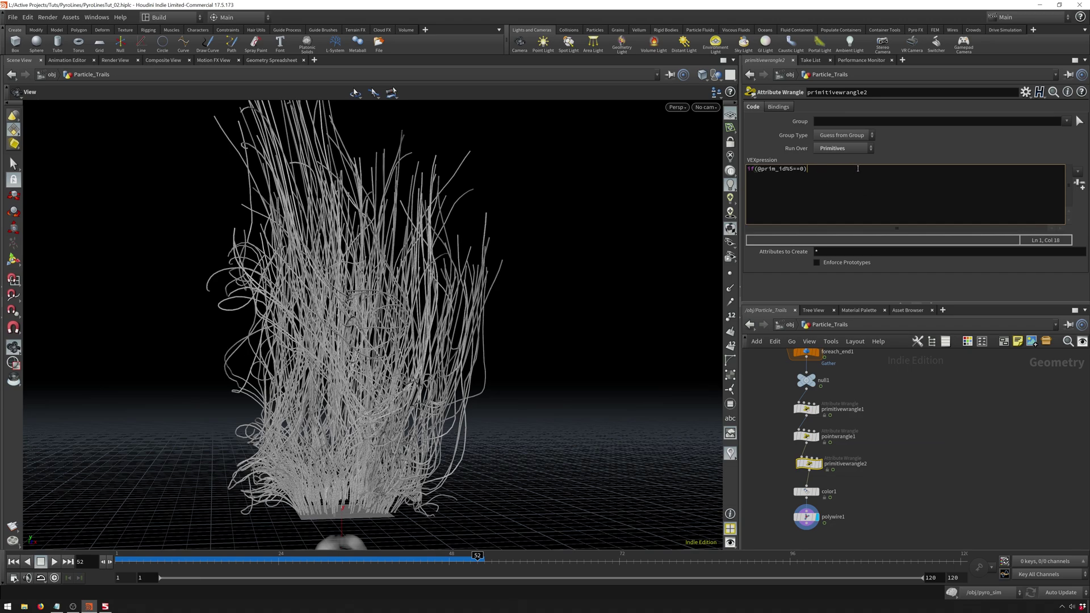
# Add an opening and closing brace after the if condition, with an indented empty line between them.
pyautogui.write('{')
pyautogui.press('Return')
pyautogui.press('Return')
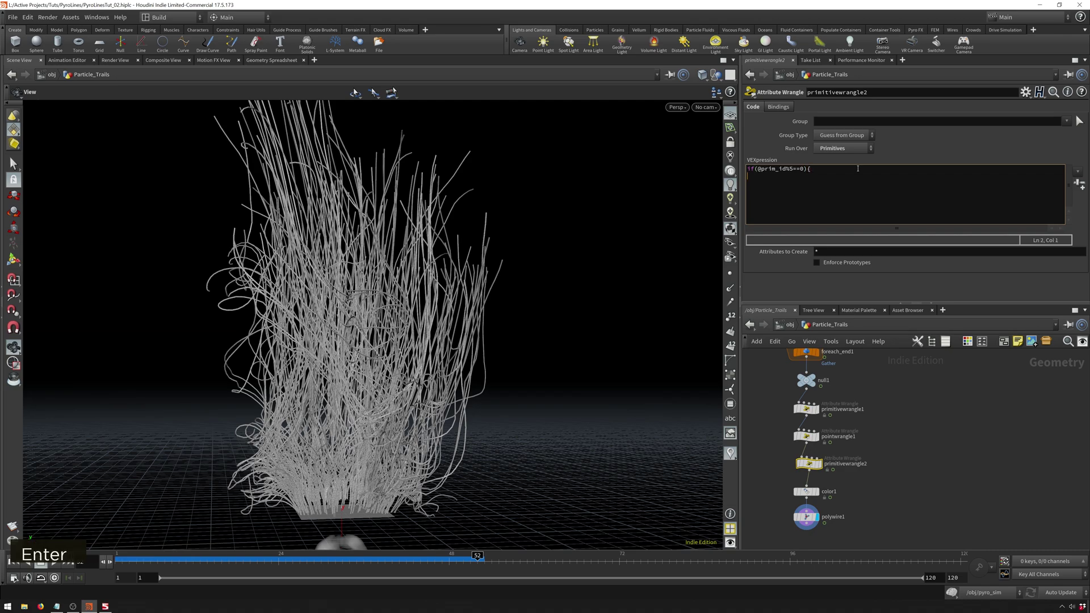
pyautogui.write('}')
pyautogui.press('Tab')
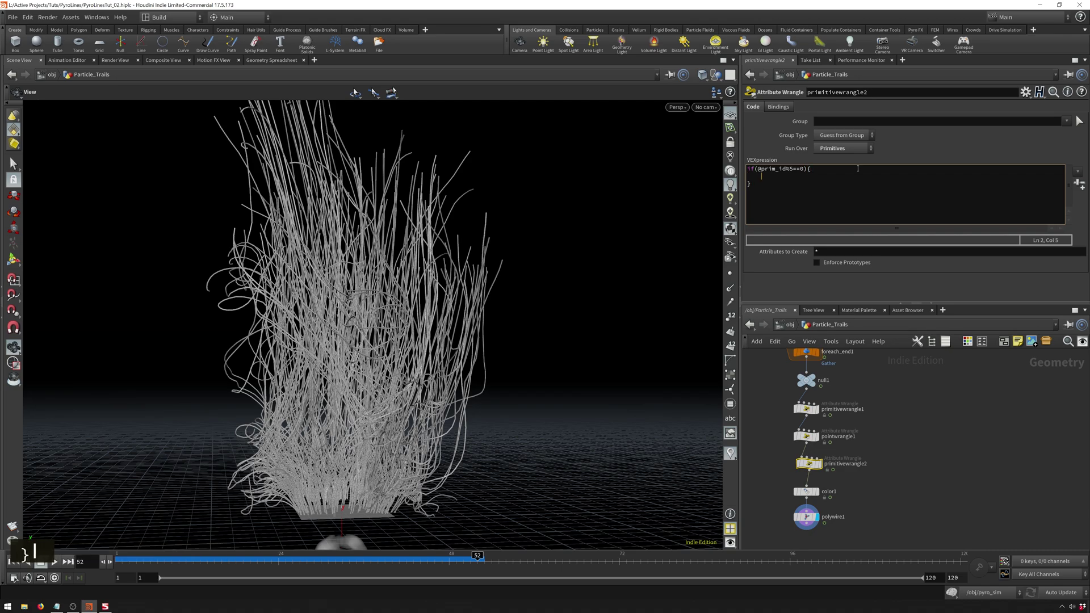
pyautogui.write('st')
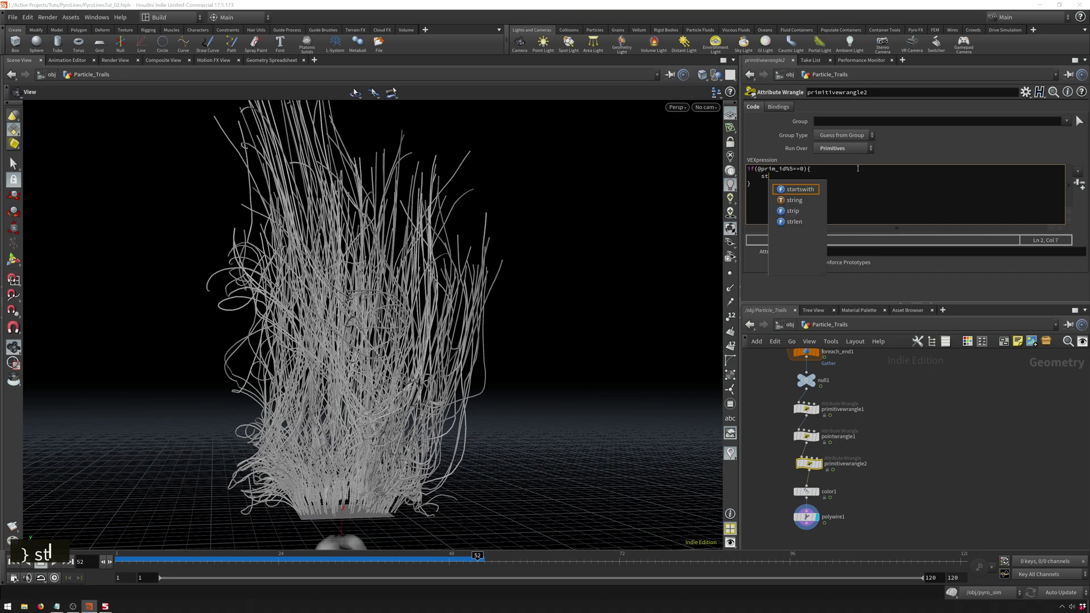
pyautogui.press('BackSpace')
pyautogui.write('etprimgrou')
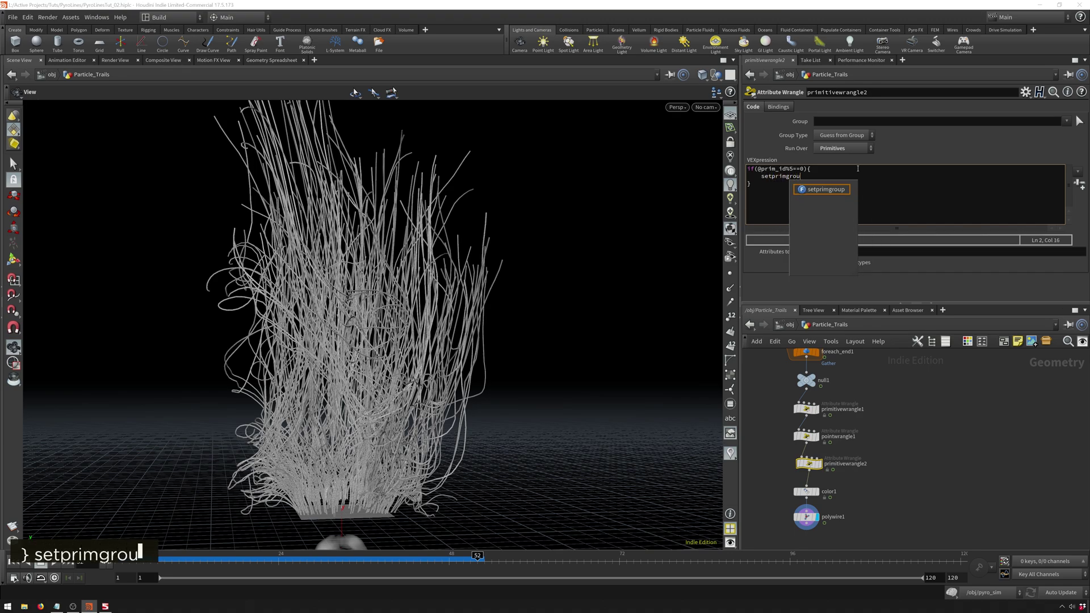
pyautogui.write('(0')
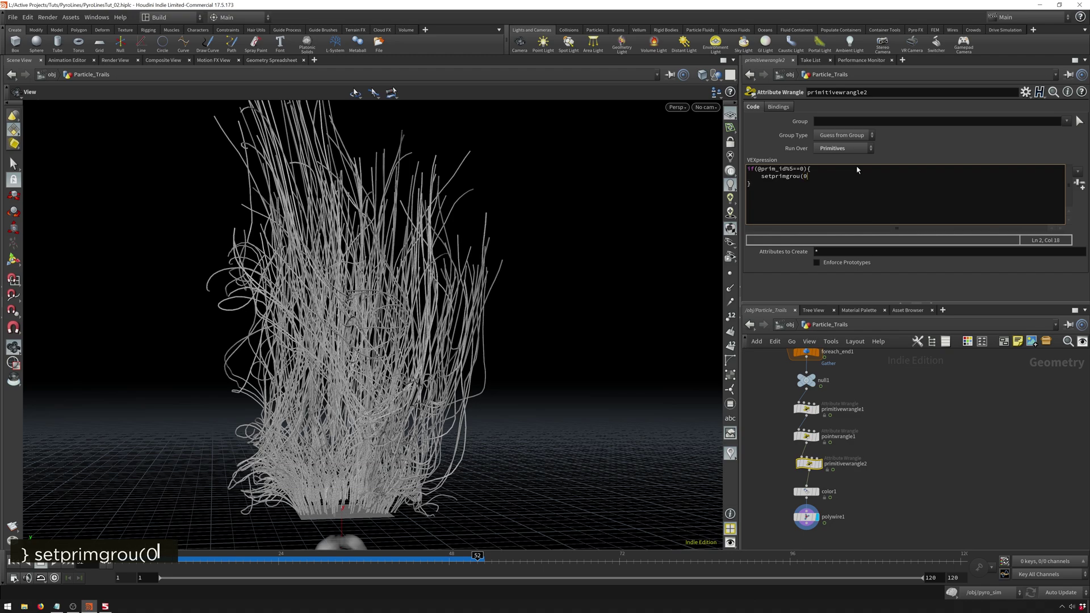
pyautogui.write(",'lights'")
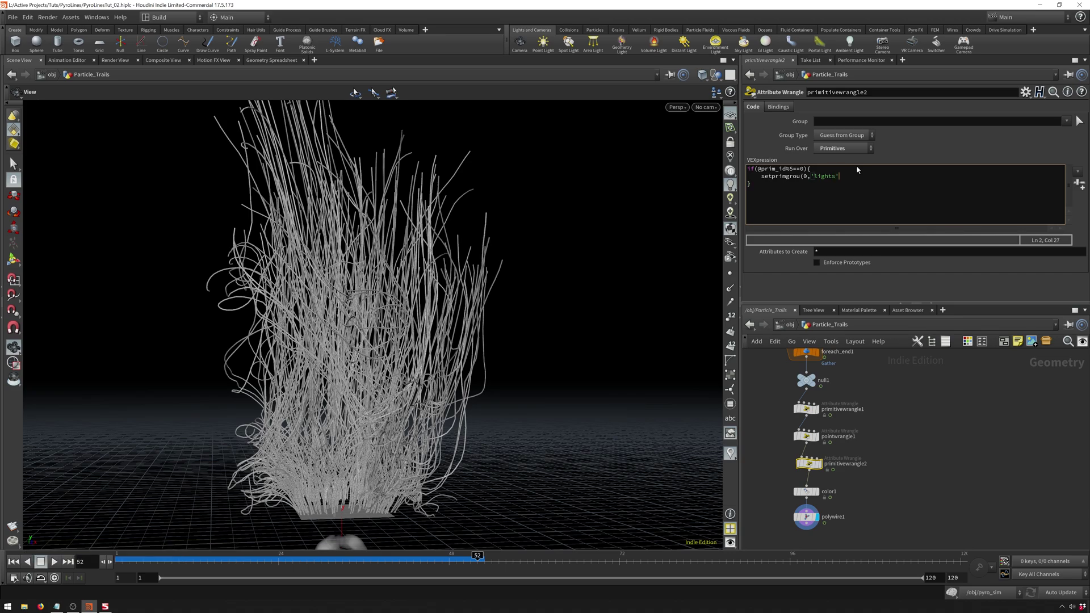
pyautogui.write(',')
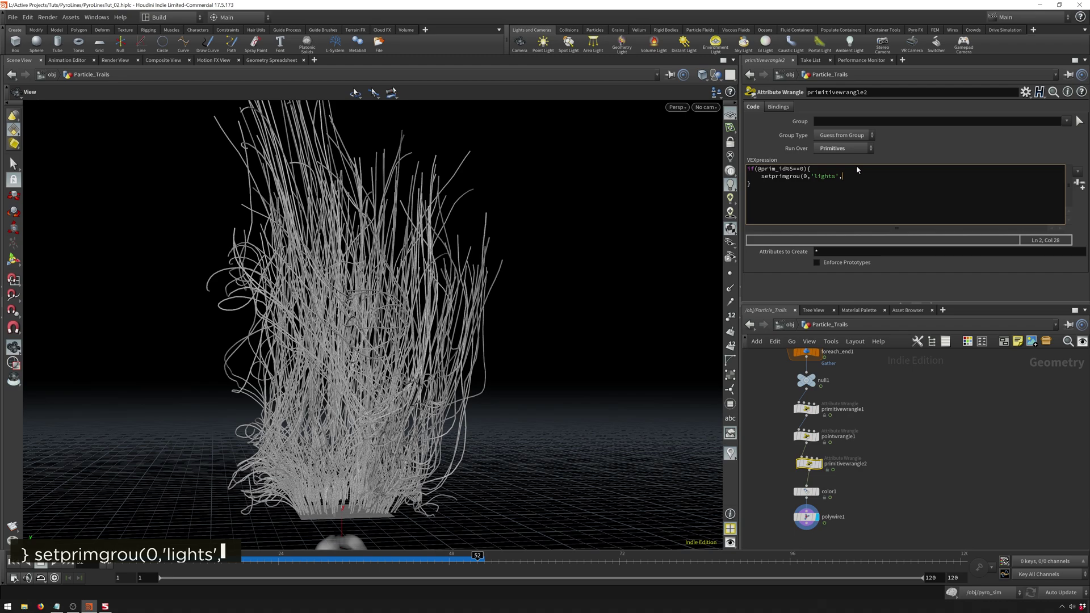
pyautogui.write('@primnum,')
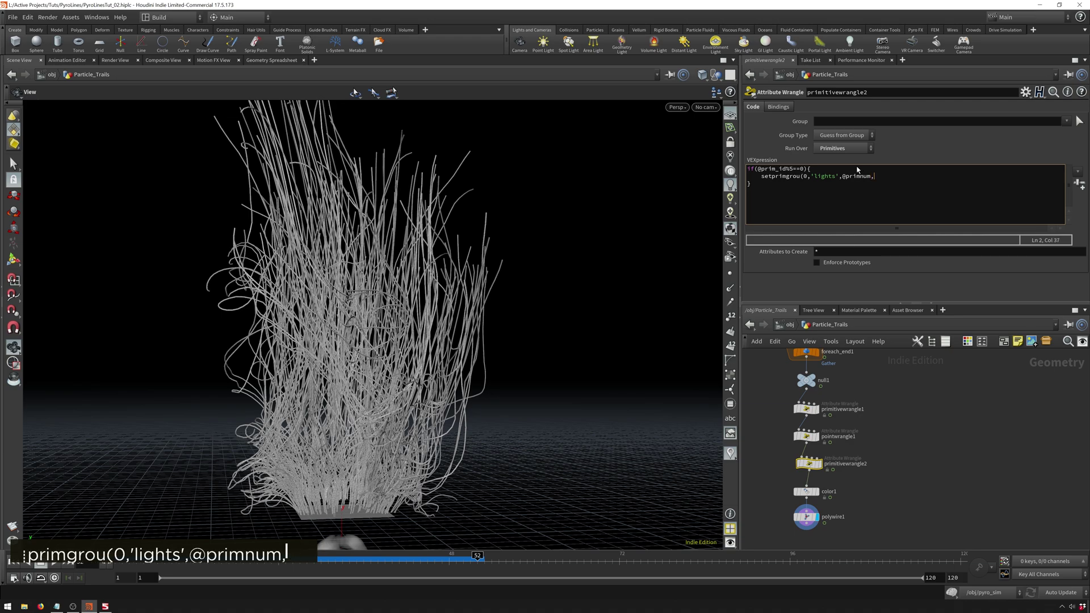
pyautogui.write('1,')
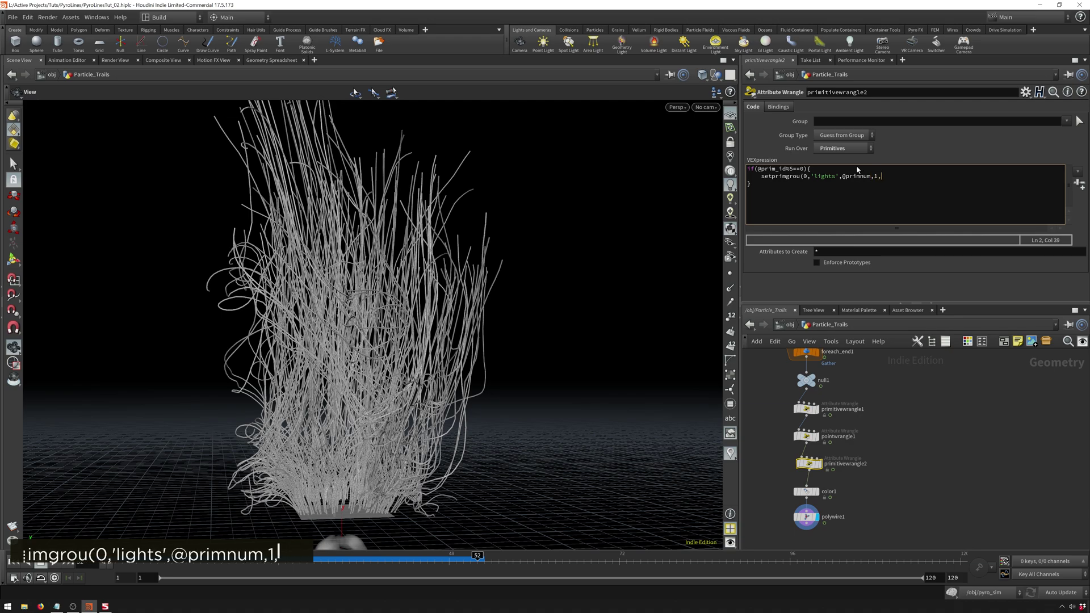
pyautogui.write("'set")
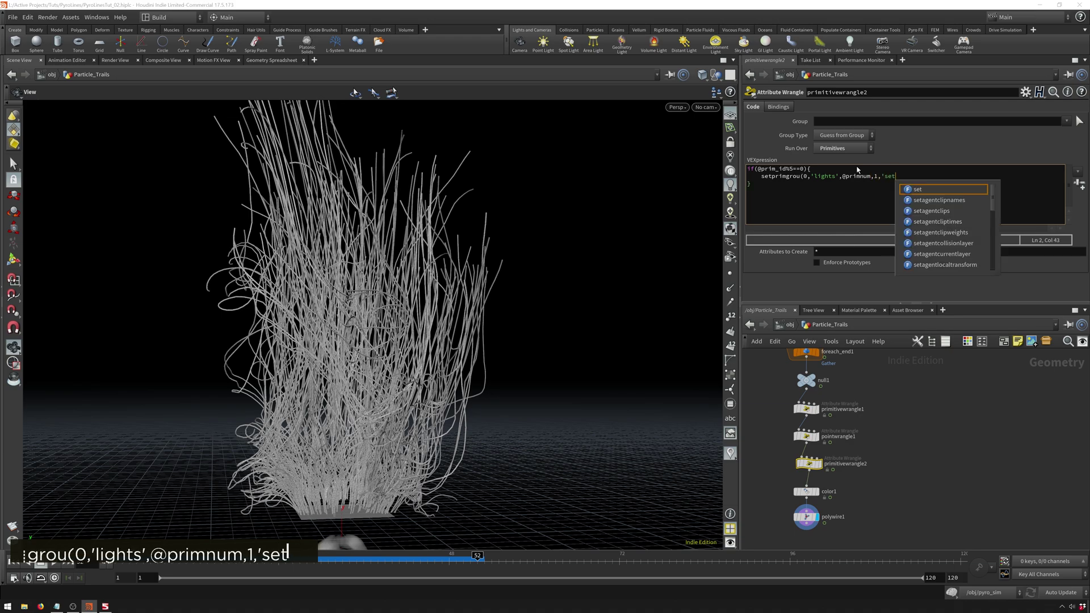
pyautogui.write("')")
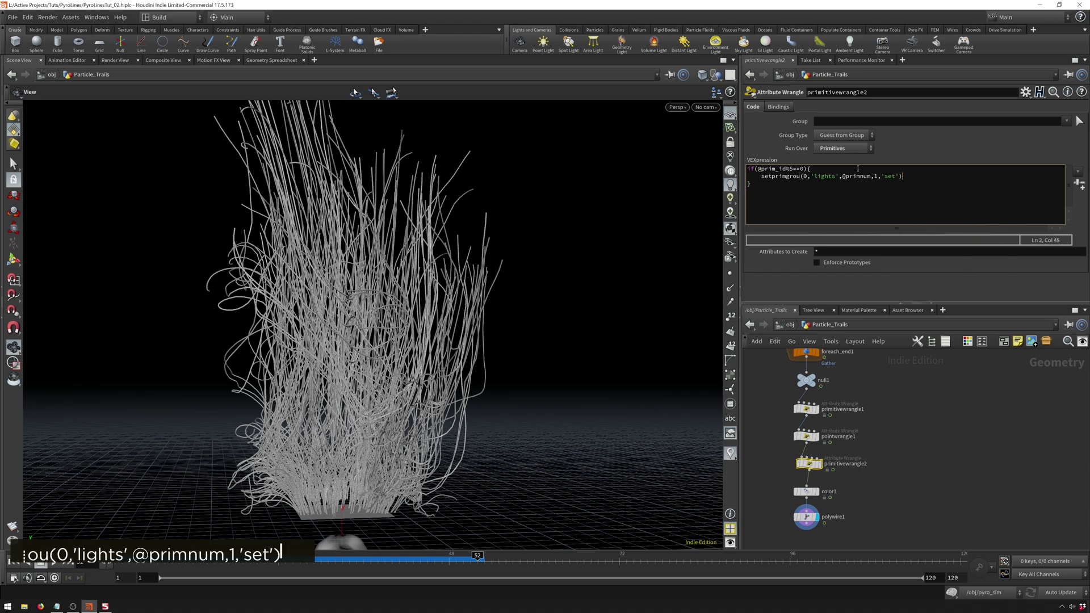
pyautogui.write(';')
pyautogui.click(804, 176)
pyautogui.write('p')
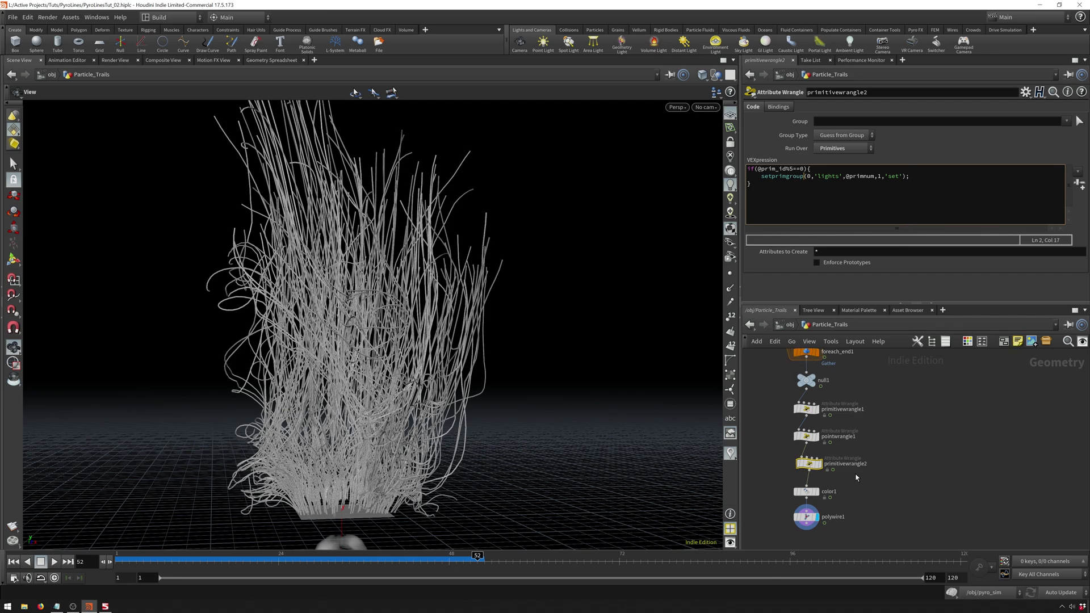
# Check the lights group in the geometry spreadsheet, try a modulus of 6 in the condition, undo it and return to the scene view.
pyautogui.click(272, 61)
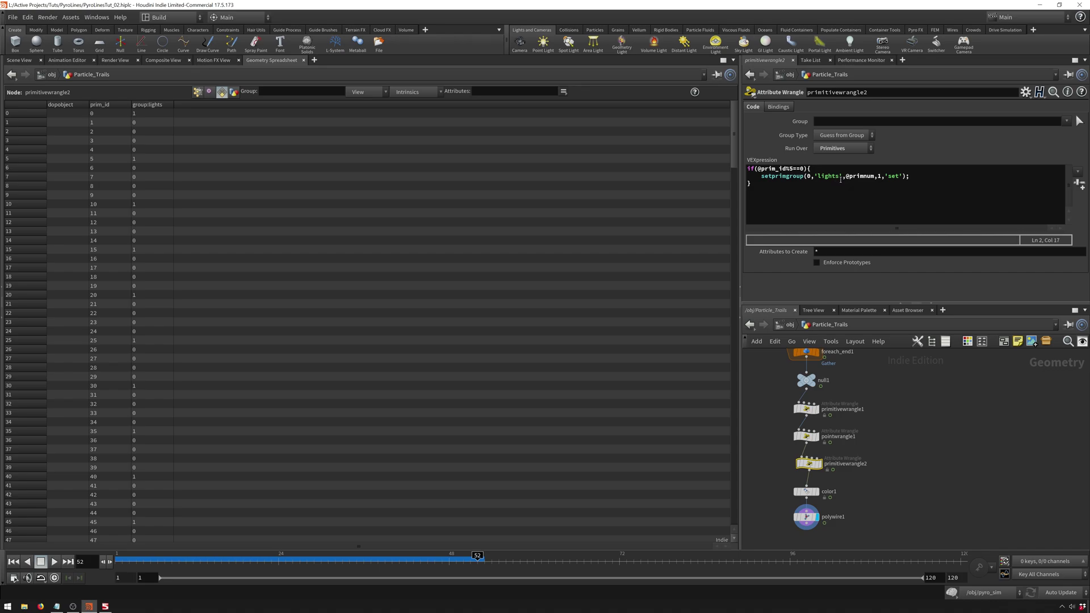
pyautogui.click(797, 169)
pyautogui.press('BackSpace')
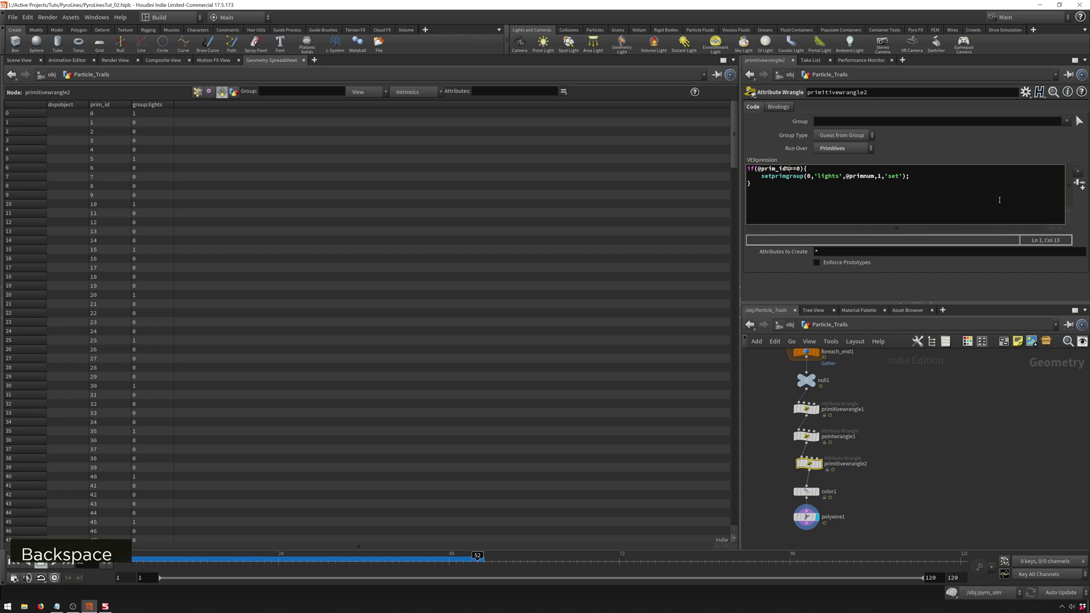
pyautogui.write('6')
pyautogui.click(958, 439)
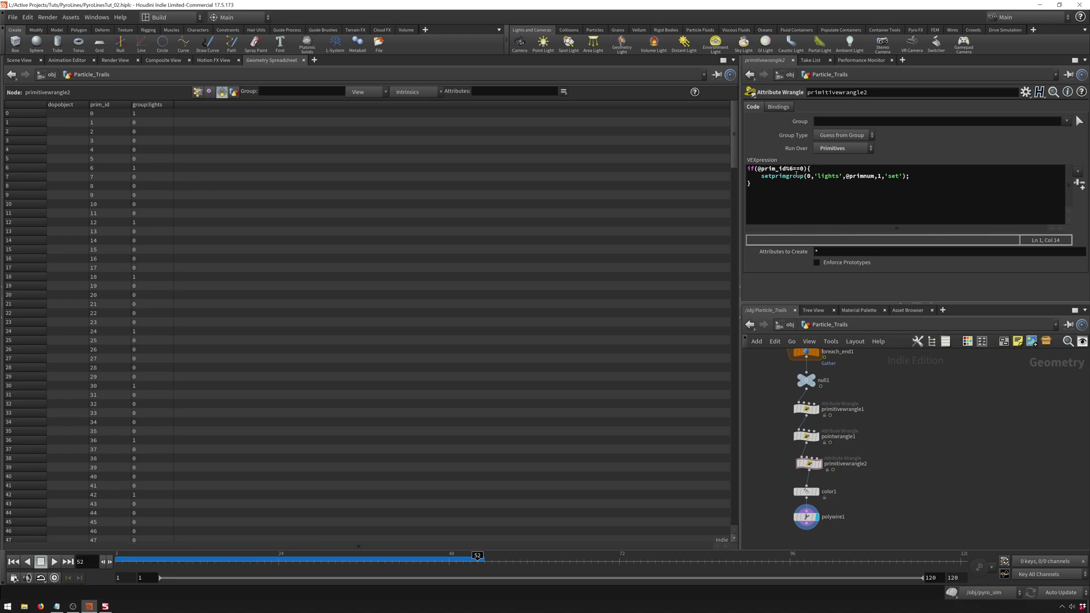
pyautogui.hotkey('ctrl', 'z')
pyautogui.click(17, 60)
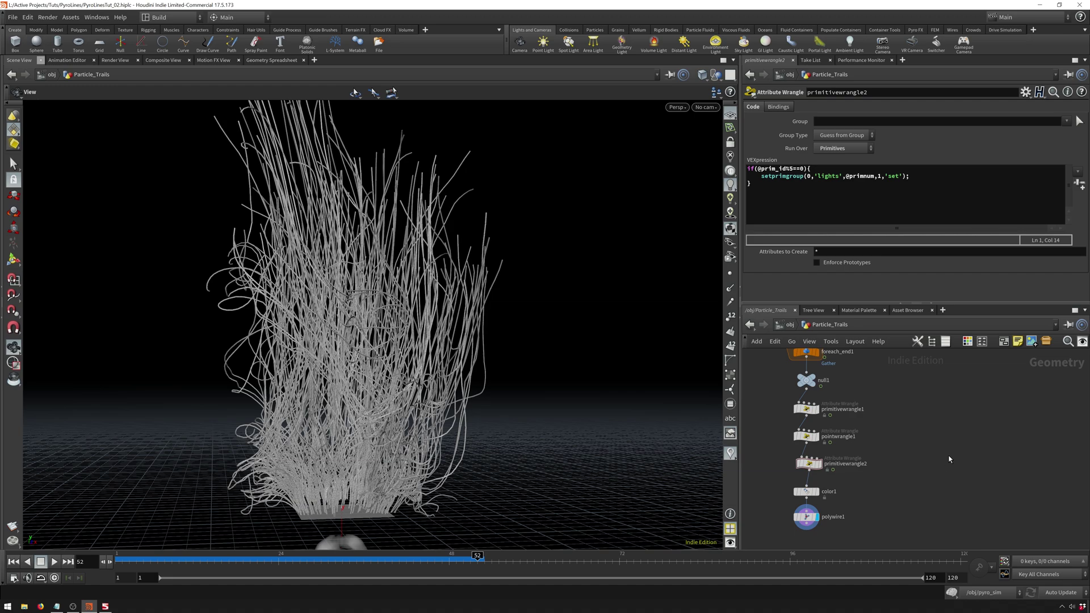
# Move polywire1 down to make room below color1 in the network.
pyautogui.moveTo(856, 515); pyautogui.dragTo(880, 449, button='middle')
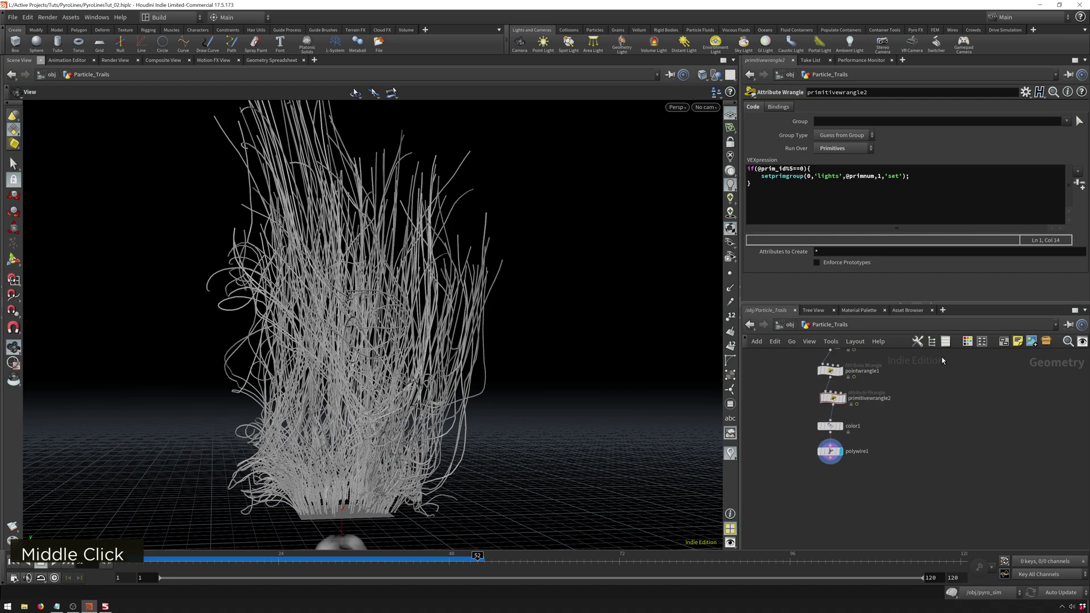
pyautogui.moveTo(829, 457)
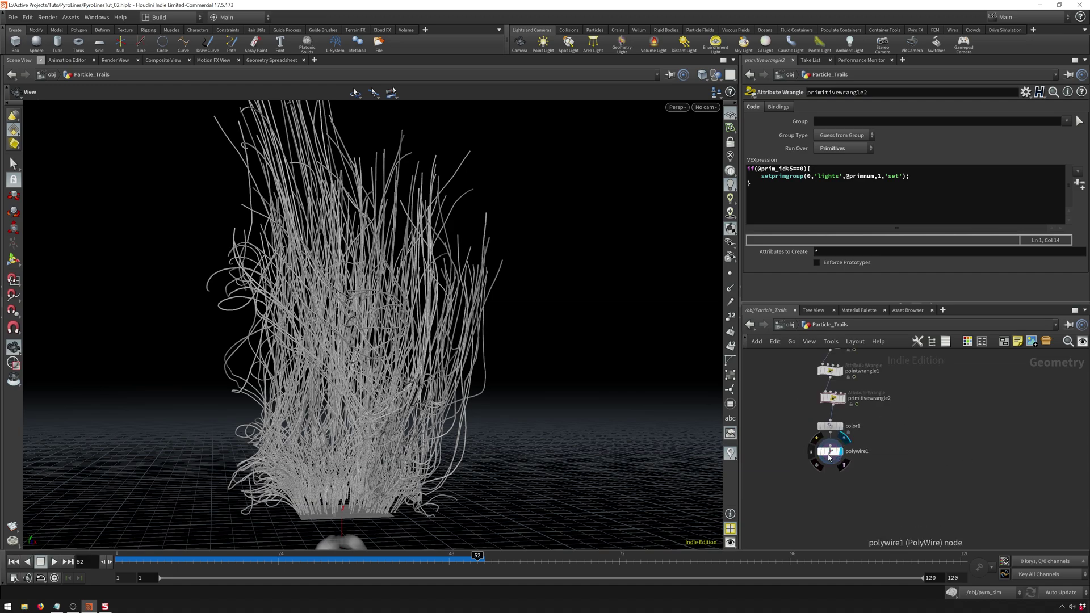
pyautogui.moveTo(832, 452); pyautogui.dragTo(840, 495)
pyautogui.doubleClick(868, 458)
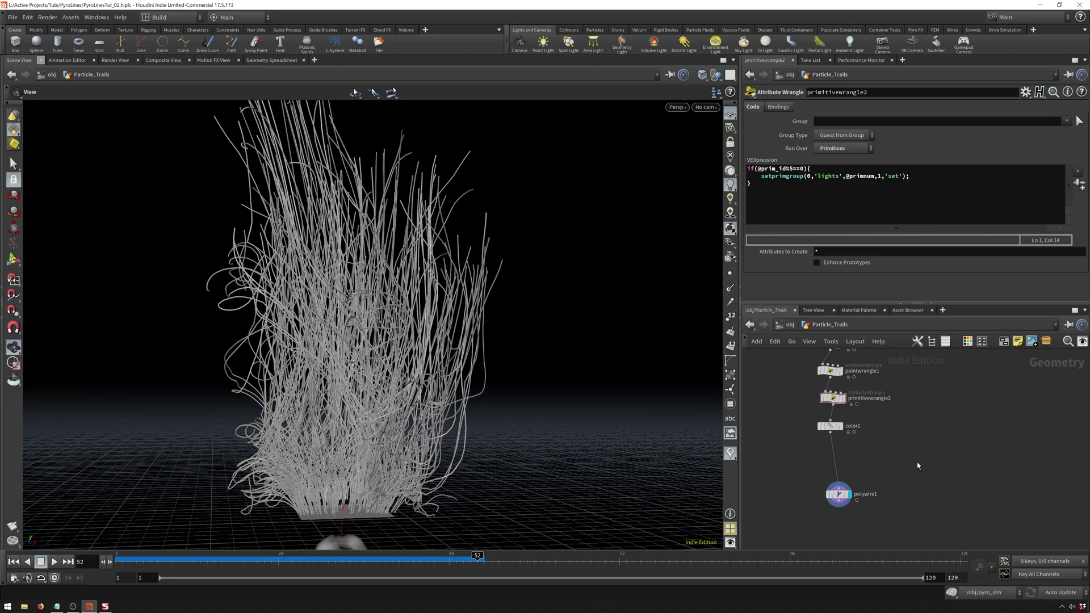
pyautogui.doubleClick(941, 453)
# Add a Blast node below color1 and wire color1's output into it.
pyautogui.moveTo(946, 460); pyautogui.dragTo(945, 449, button='middle')
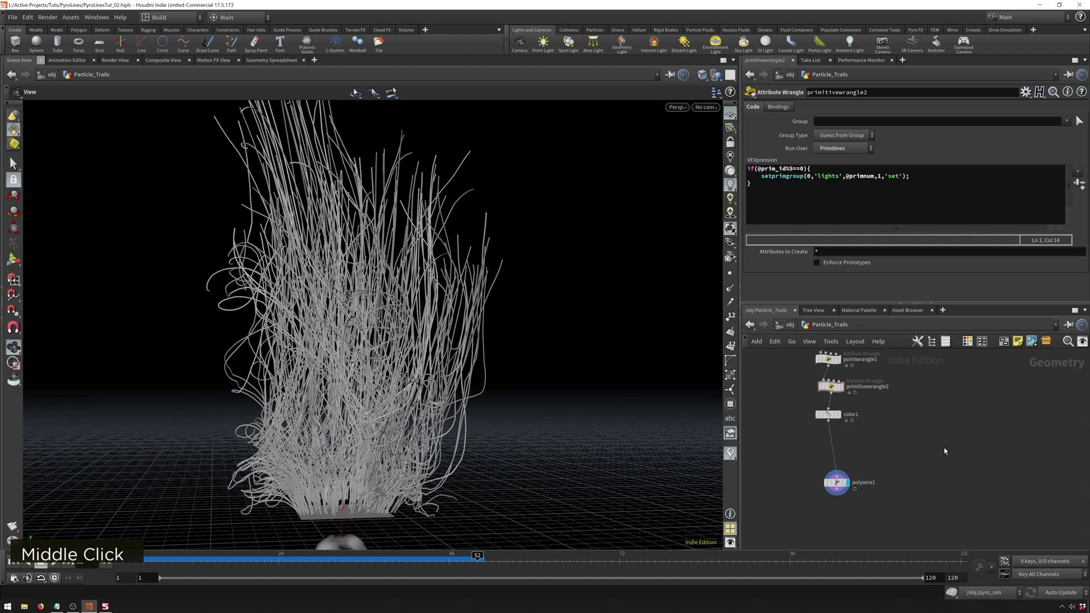
pyautogui.press('Tab')
pyautogui.write('blast')
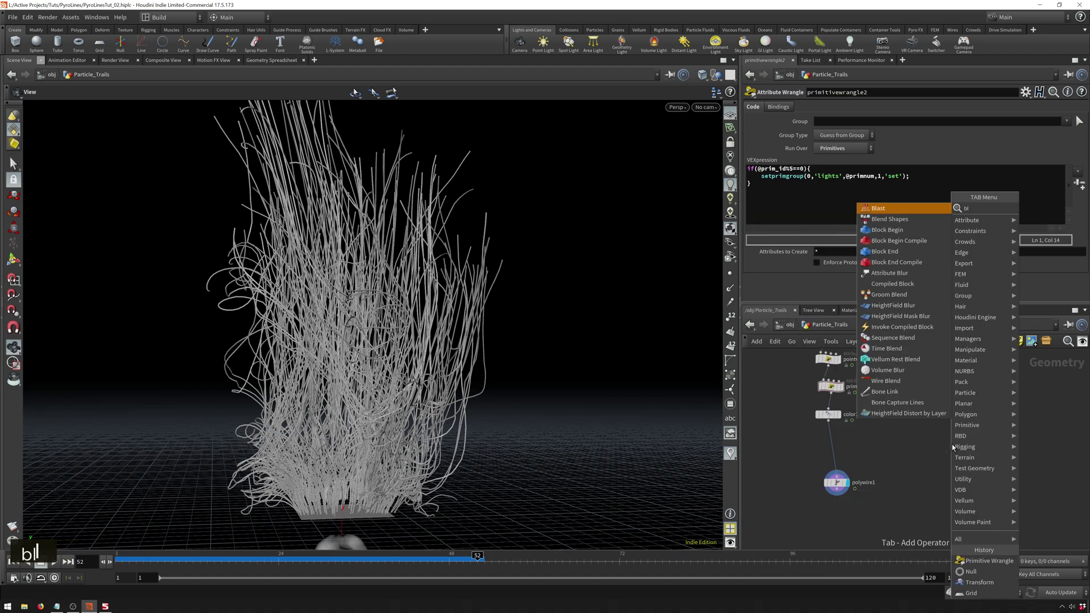
pyautogui.press('Return')
pyautogui.press('Return')
pyautogui.moveTo(952, 447); pyautogui.dragTo(799, 465)
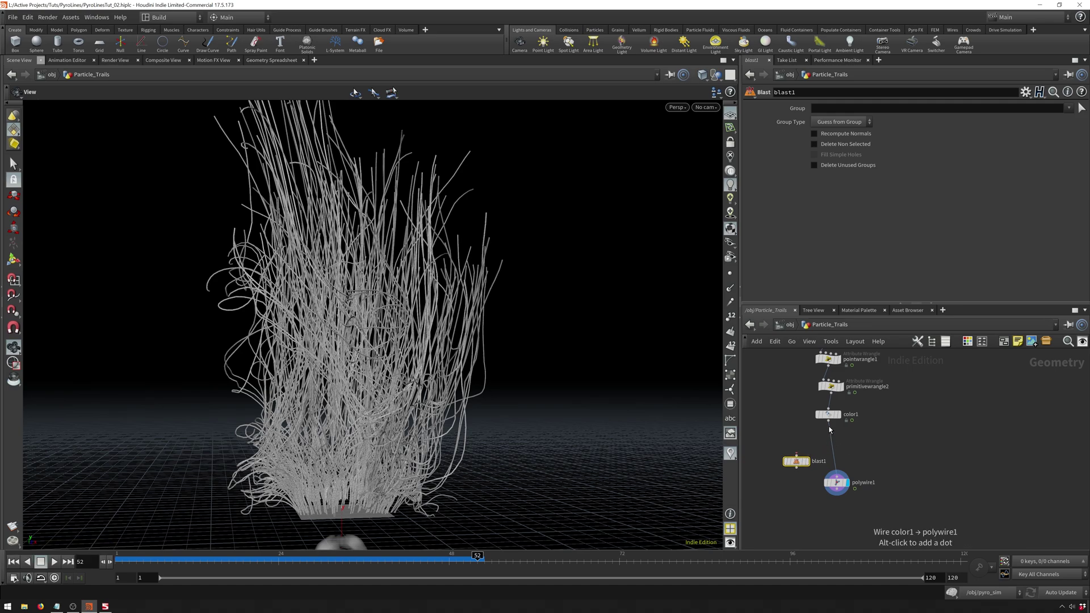
pyautogui.moveTo(828, 421); pyautogui.dragTo(796, 455)
# Display blast1 and make it keep only the lights group by enabling Delete Non Selected.
pyautogui.click(808, 463)
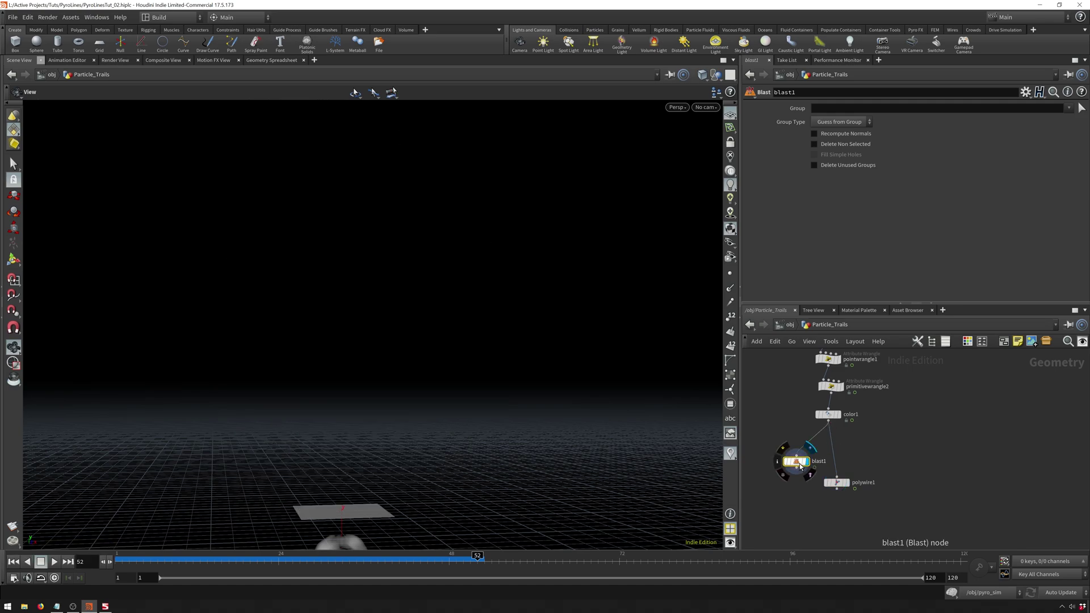
pyautogui.click(1069, 110)
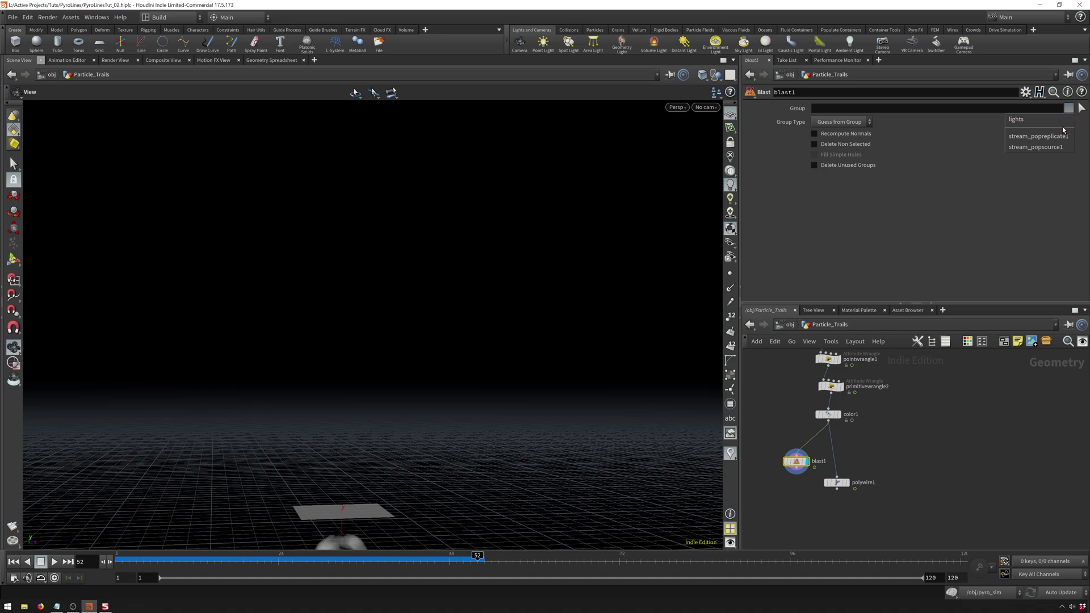
pyautogui.click(1062, 120)
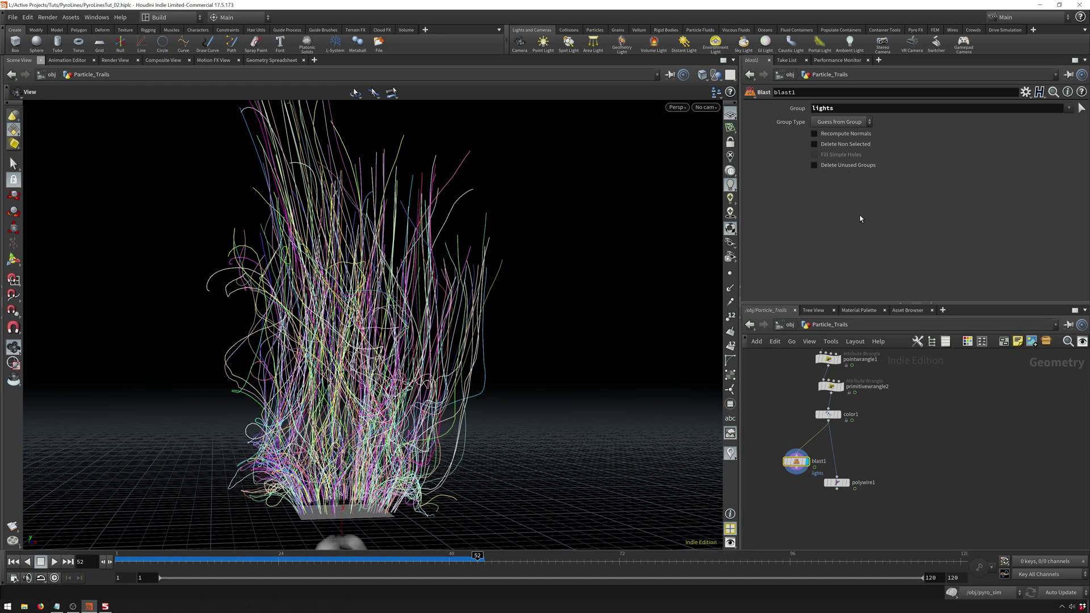
pyautogui.click(815, 144)
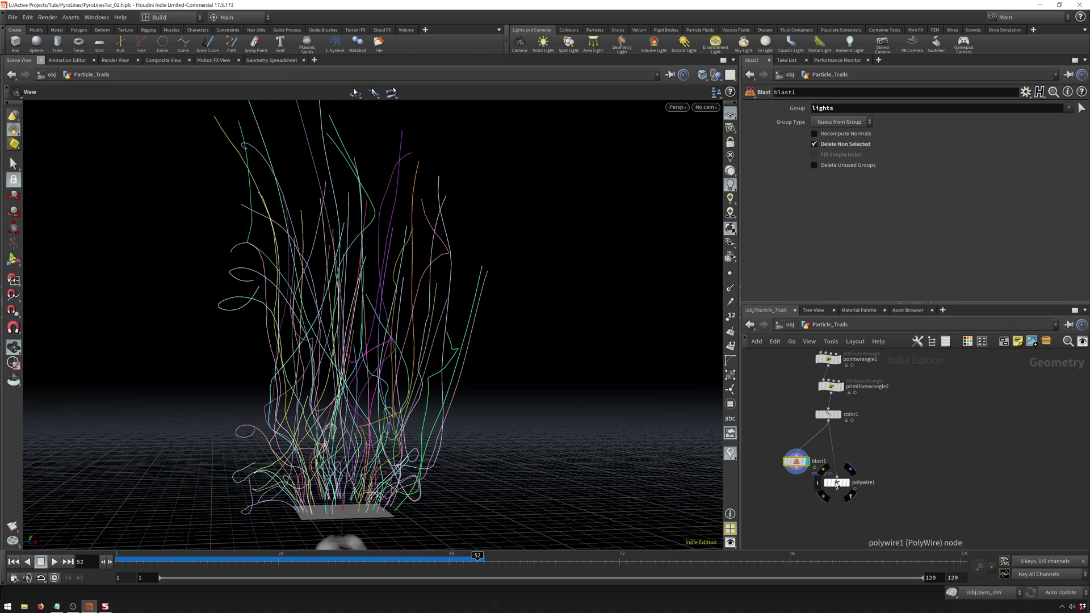
# Duplicate blast1 into a second branch beside it and disable Delete Non Selected on the copy, moving polywire1 down for space.
pyautogui.moveTo(836, 483); pyautogui.dragTo(836, 500)
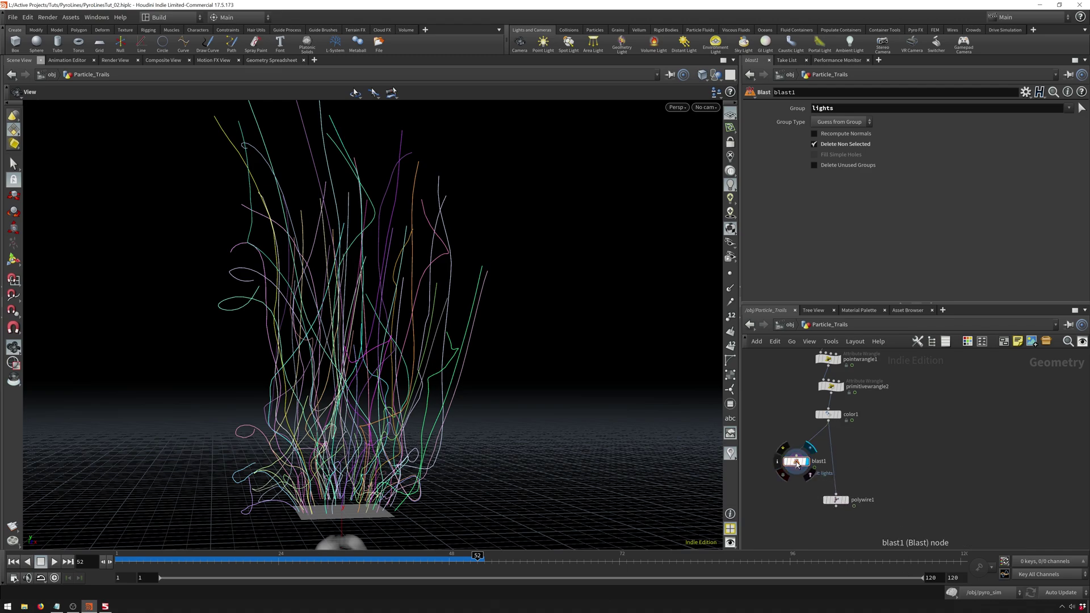
pyautogui.hotkey('ctrl', 'c')
pyautogui.hotkey('ctrl', 'v')
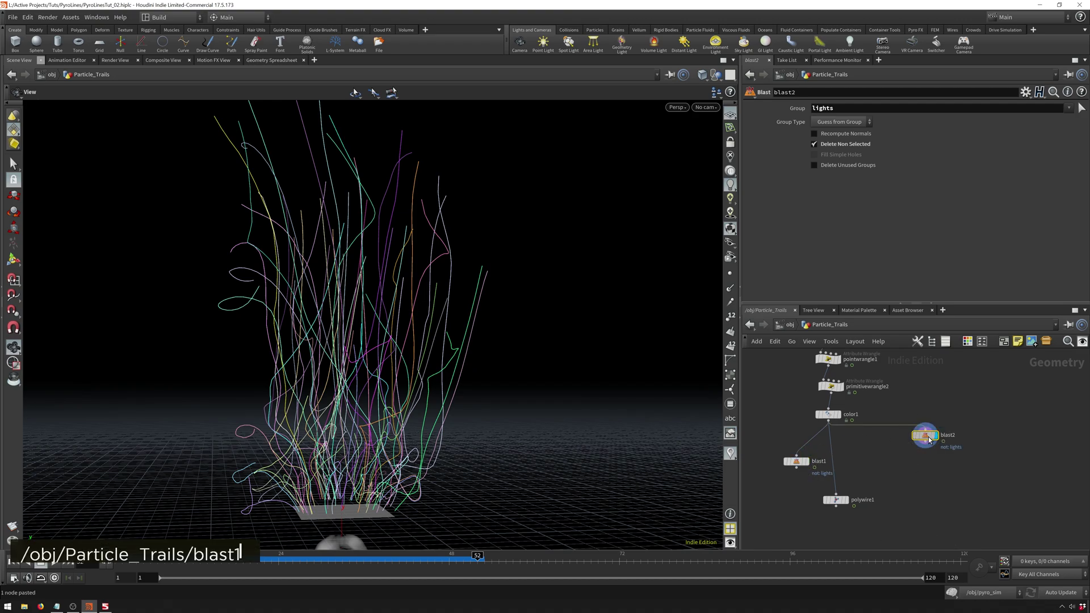
pyautogui.moveTo(932, 439); pyautogui.dragTo(906, 457)
pyautogui.click(814, 144)
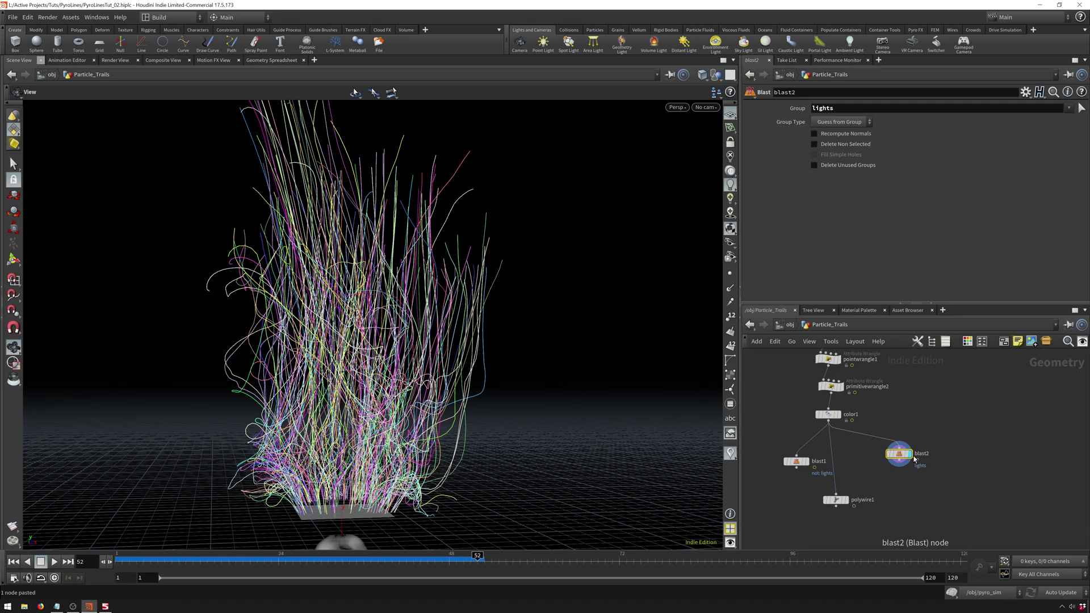
pyautogui.moveTo(900, 456); pyautogui.dragTo(894, 456)
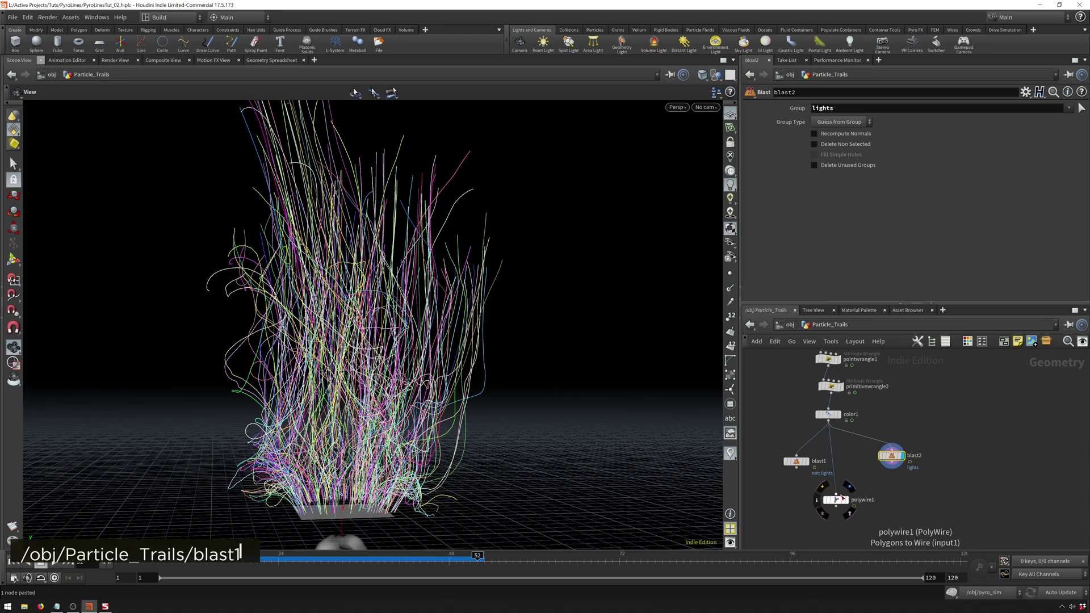
# Rewire polywire1 beneath blast1 and display it, and wire a duplicate PolyWire beneath blast2.
pyautogui.moveTo(728, 477); pyautogui.dragTo(798, 495)
pyautogui.click(807, 496)
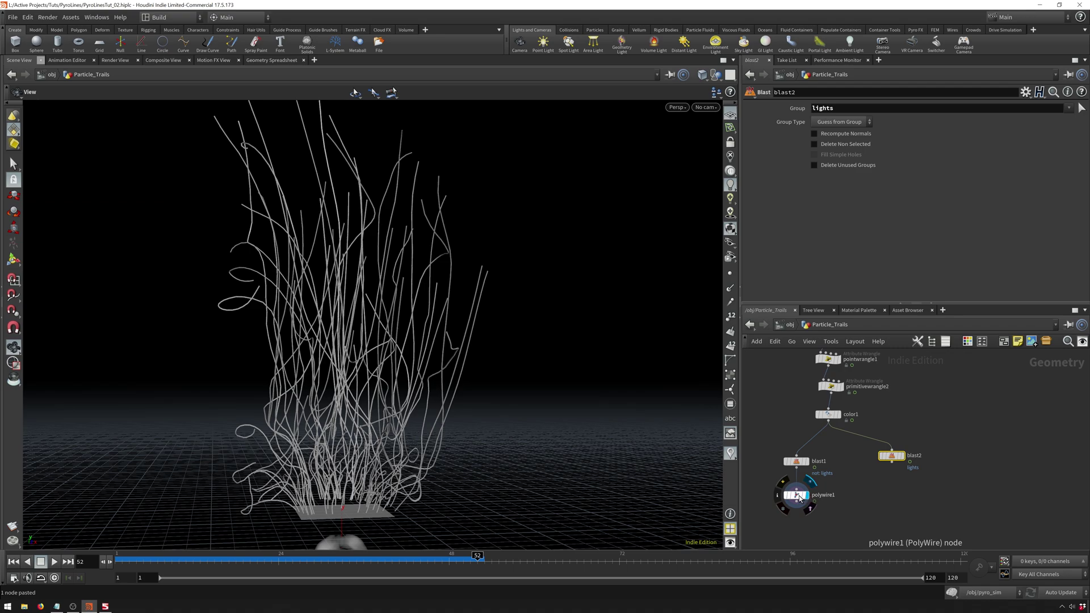
pyautogui.click(801, 497)
pyautogui.hotkey('ctrl', 'c')
pyautogui.hotkey('ctrl', 'v')
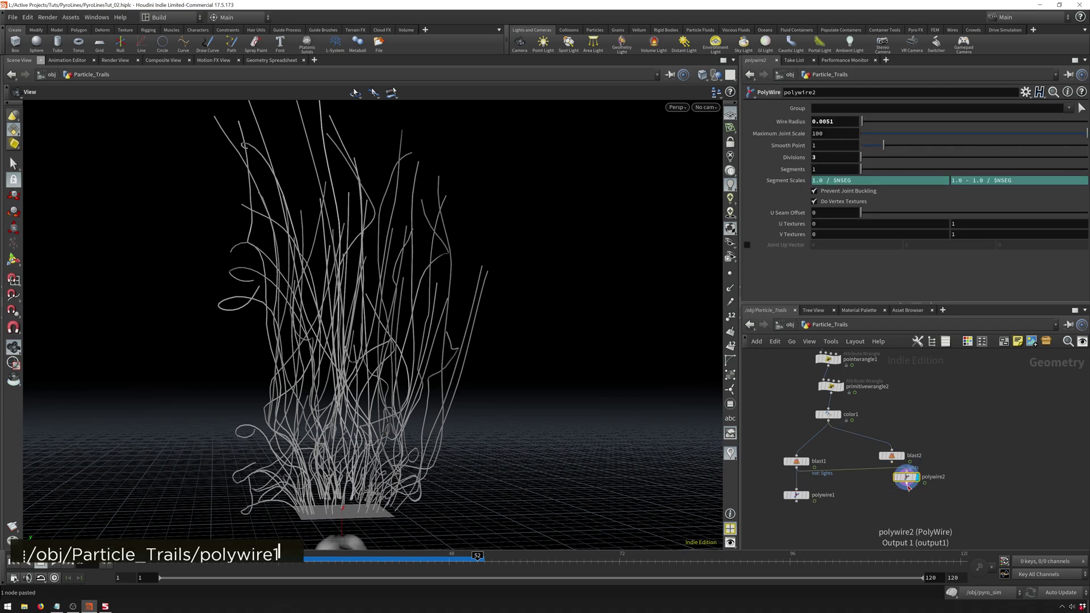
pyautogui.moveTo(896, 489); pyautogui.dragTo(895, 499)
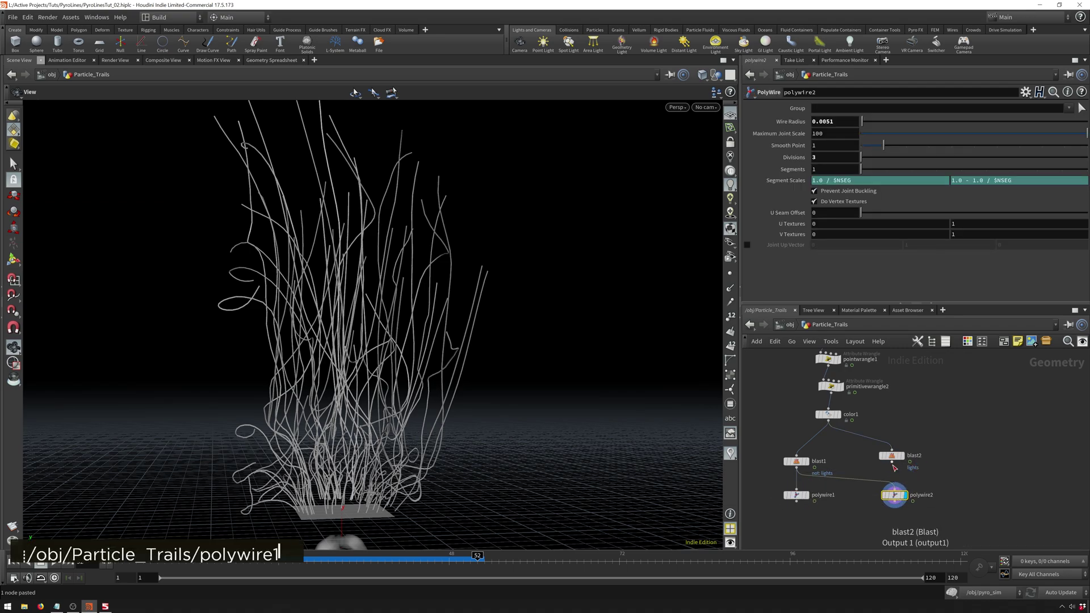
pyautogui.moveTo(891, 462); pyautogui.dragTo(895, 494)
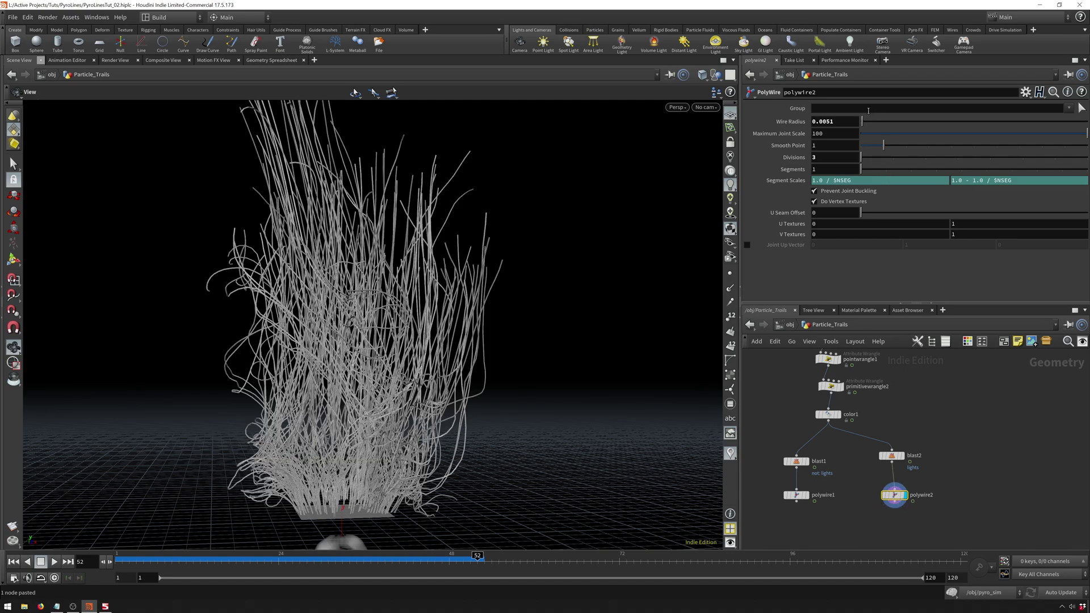
# Set the Wire Radius of polywire2 to 0.0031.
pyautogui.click(831, 124)
pyautogui.press('BackSpace')
pyautogui.write('3')
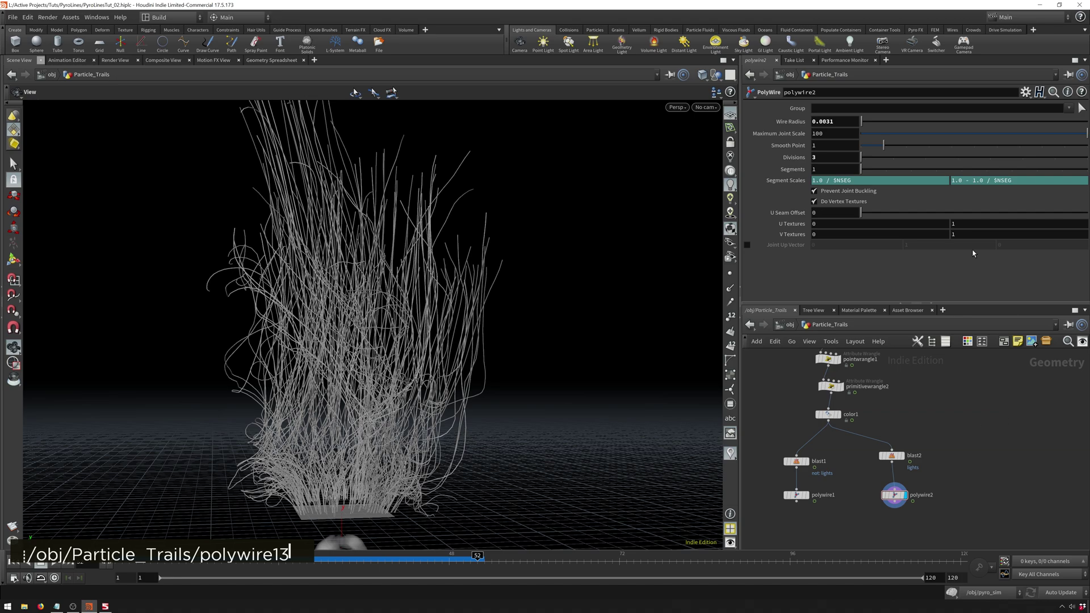
# Set the Wire Radius of polywire2 to 0.0021.
pyautogui.click(831, 122)
pyautogui.press('BackSpace')
pyautogui.write('2')
pyautogui.press('Return')
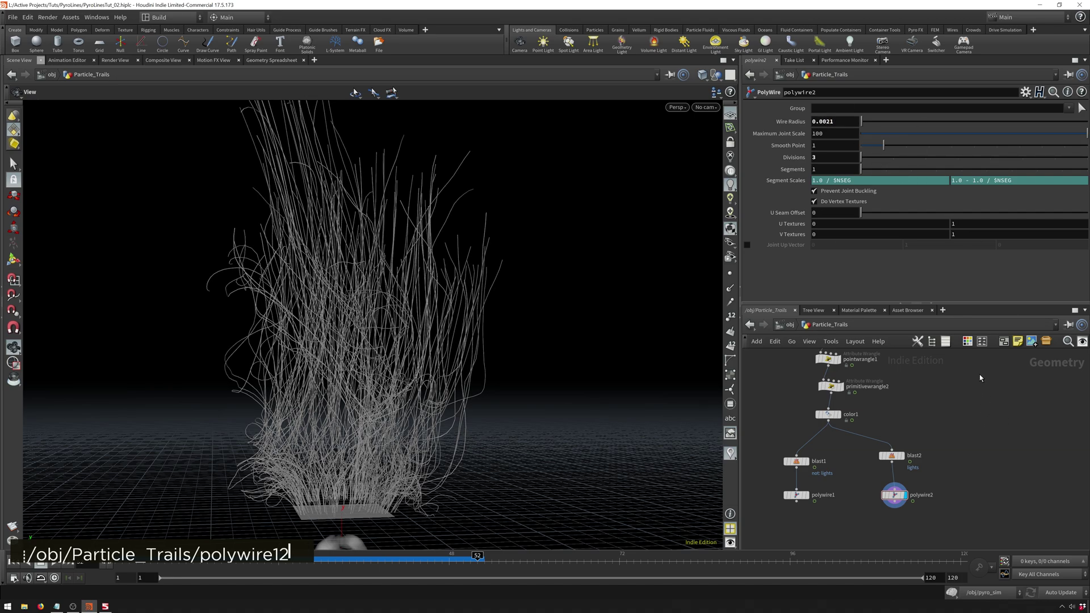
# Display polywire1 and temporarily template polywire2 over it to compare both wire thicknesses in the viewport.
pyautogui.moveTo(980, 378); pyautogui.dragTo(993, 350, button='middle')
pyautogui.keyDown('shift'); pyautogui.click(819, 468); pyautogui.keyUp('shift')
pyautogui.click(915, 470)
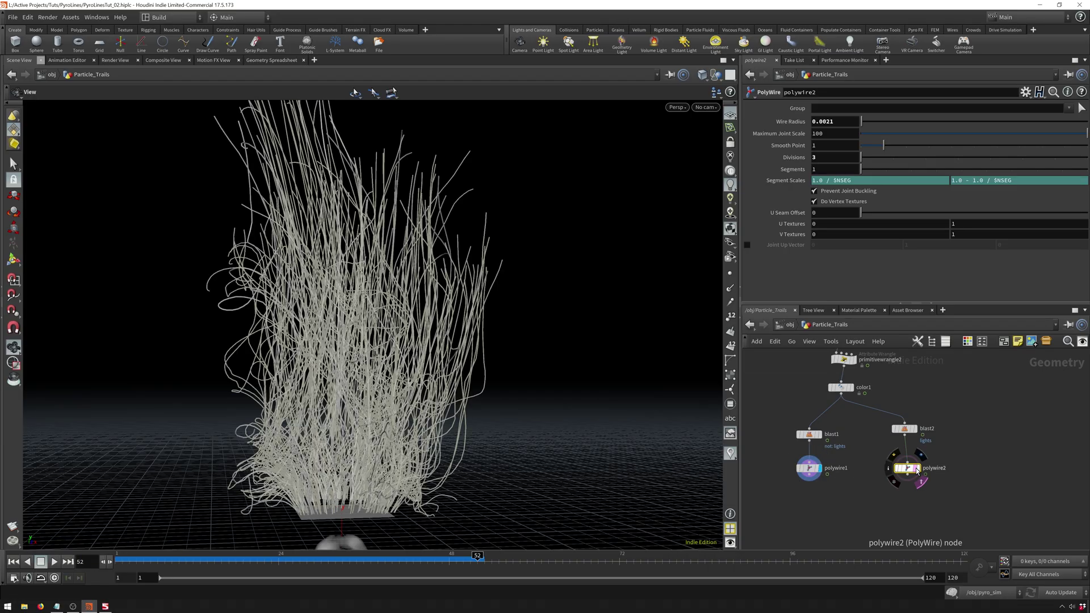
pyautogui.keyDown('alt'); pyautogui.moveTo(410, 234); pyautogui.dragTo(431, 262); pyautogui.keyUp('alt')
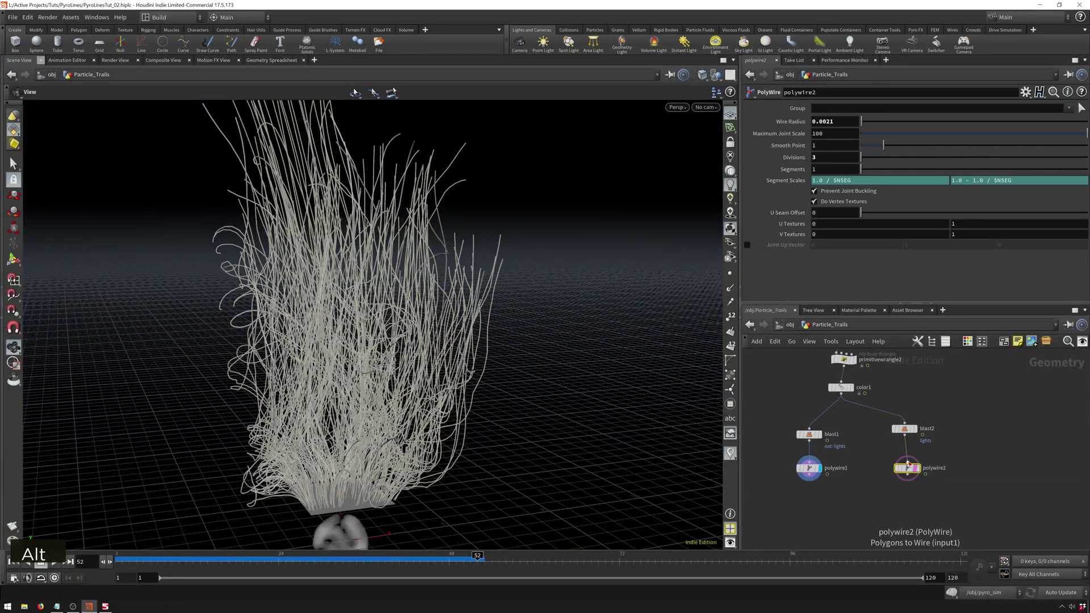
pyautogui.click(915, 470)
# Append a displayed Null node beneath polywire1 and name it OUT_Lights.
pyautogui.click(811, 468)
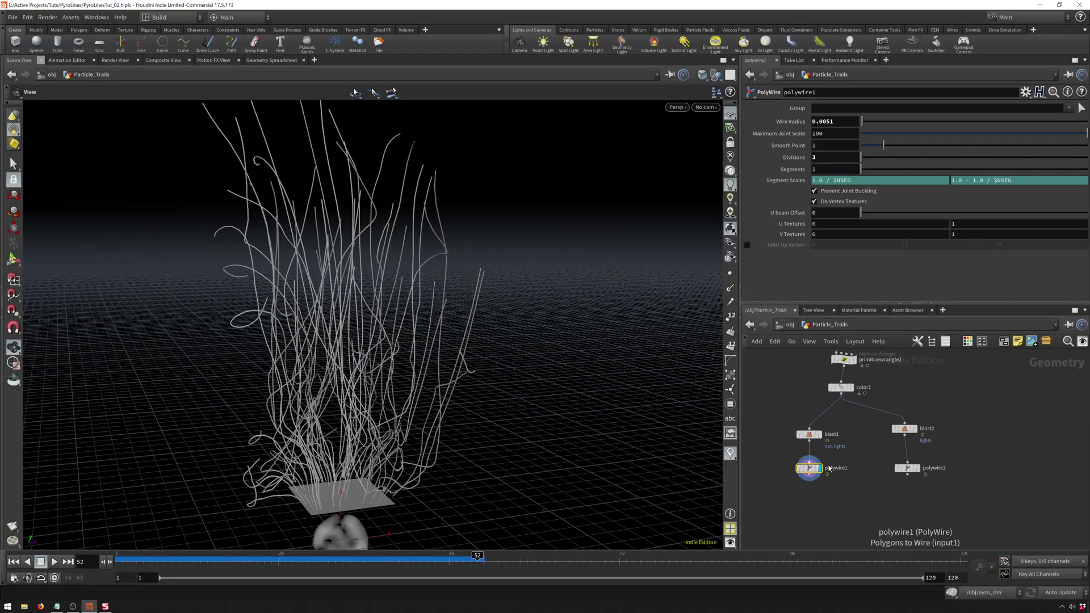
pyautogui.press('Tab')
pyautogui.write('null')
pyautogui.hotkey('shift', 'Return')
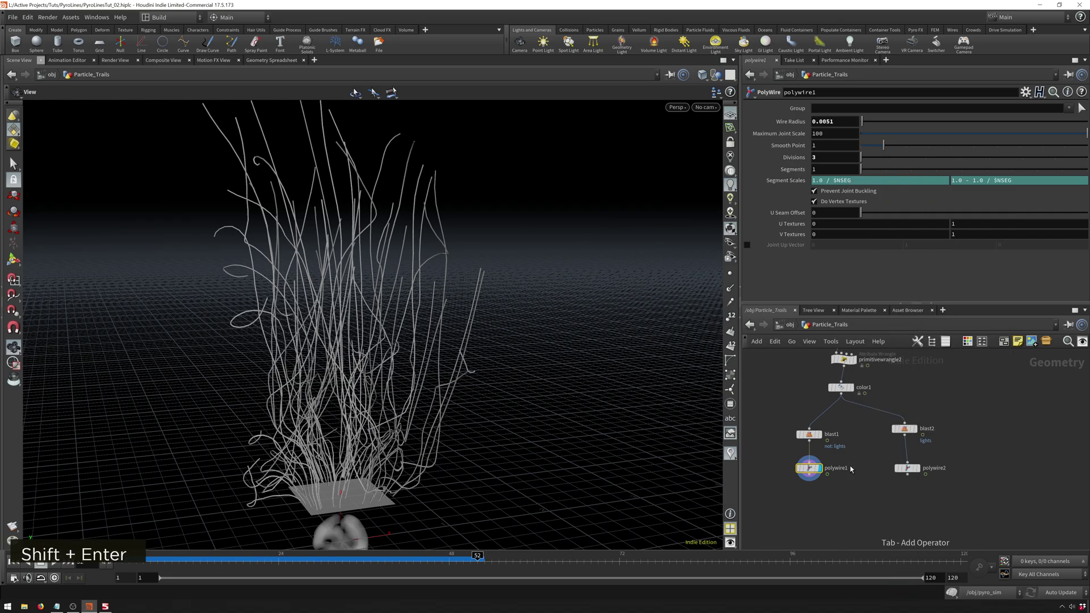
pyautogui.press('F2')
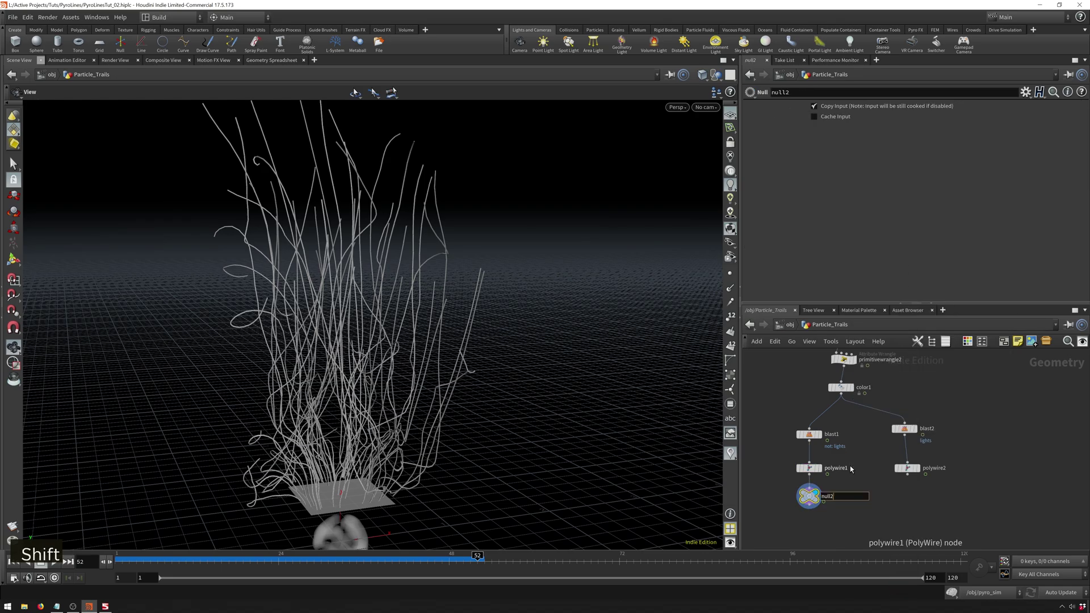
pyautogui.hotkey('ctrl', 'a')
pyautogui.write('OUT_Lights')
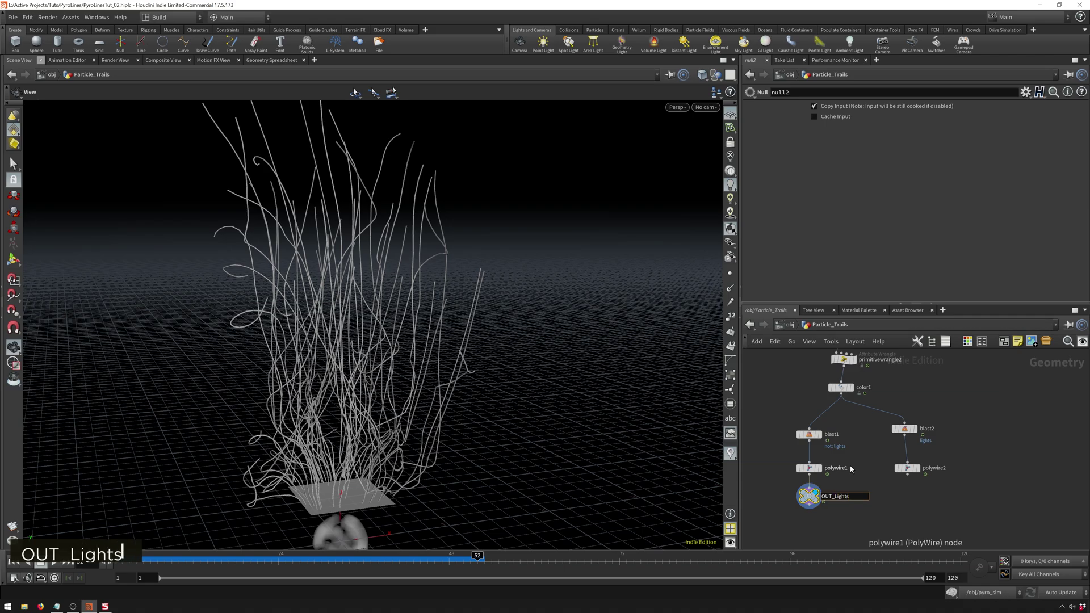
pyautogui.press('Return')
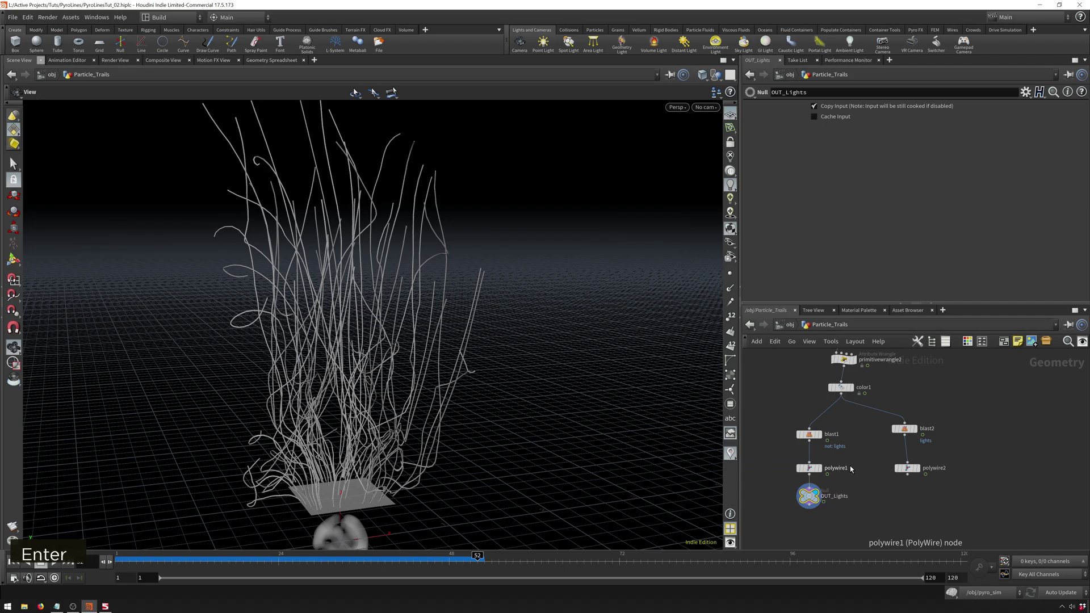
# Append a Null node beneath polywire2 and name it OUT_Spagoot.
pyautogui.click(911, 469)
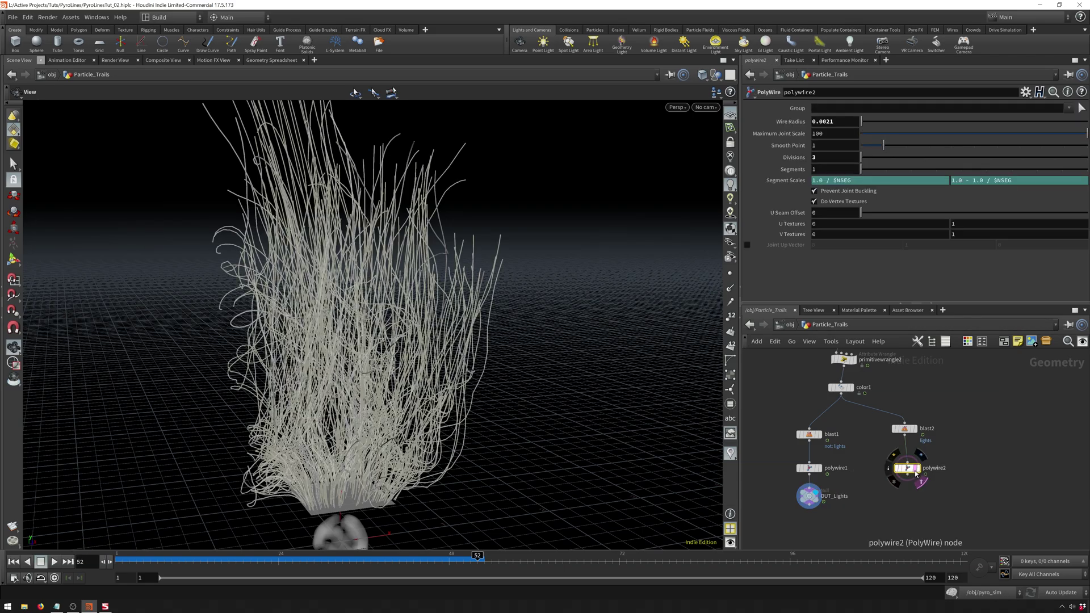
pyautogui.press('Tab')
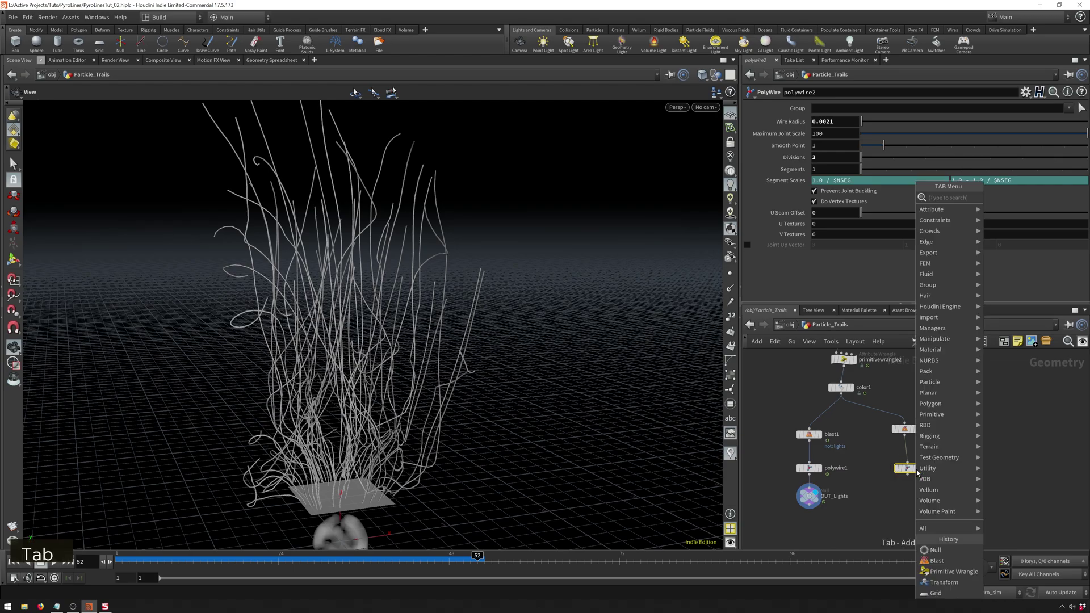
pyautogui.write('null')
pyautogui.hotkey('shift', 'Return')
pyautogui.press('F2')
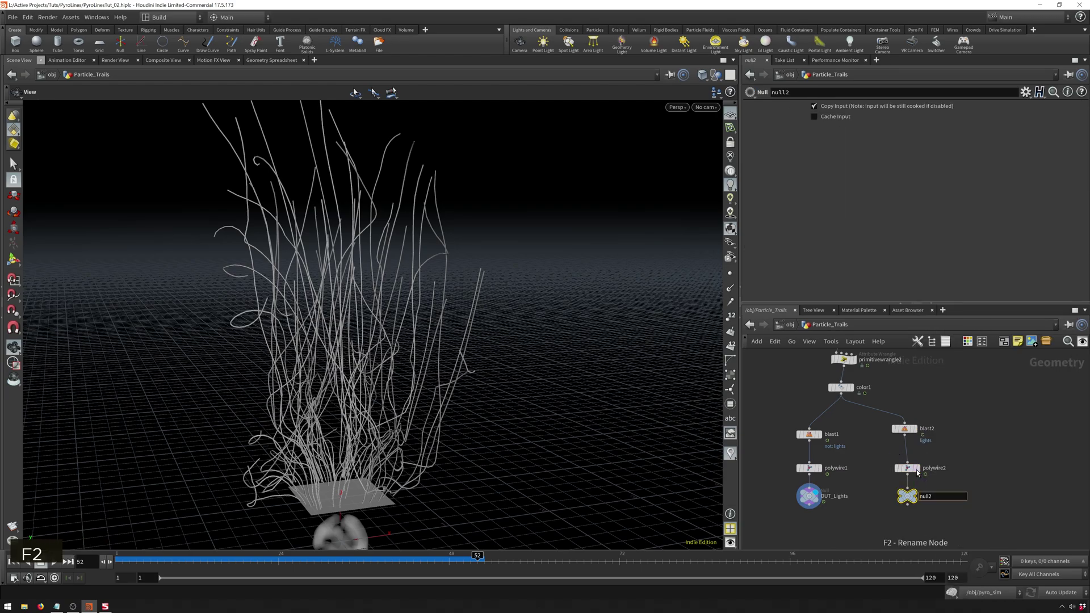
pyautogui.hotkey('ctrl', 'a')
pyautogui.write('OUT')
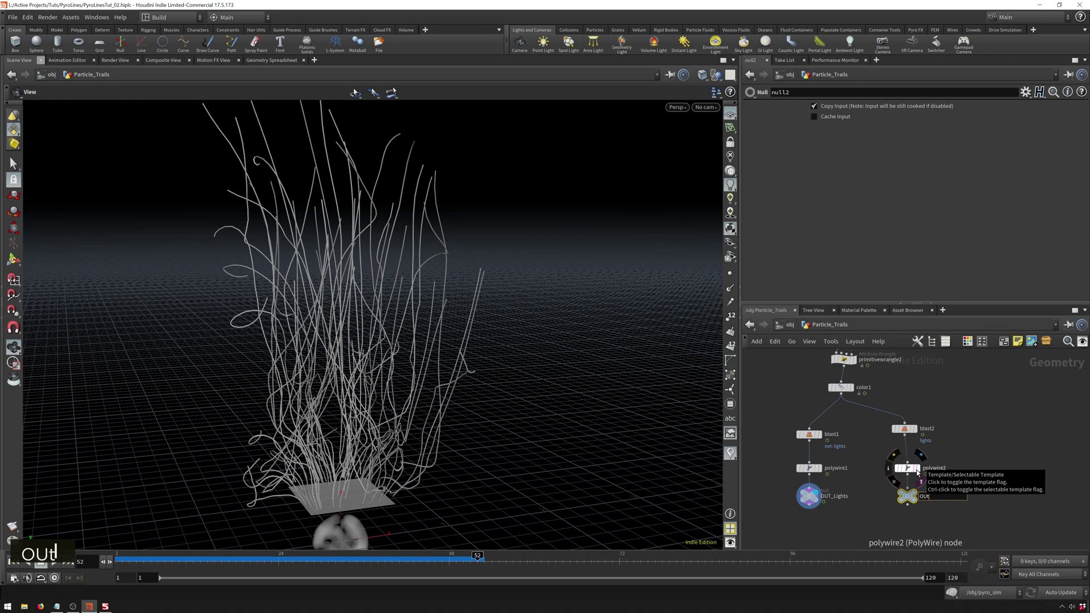
pyautogui.press('BackSpace')
pyautogui.write('T_Spagoot')
pyautogui.press('Return')
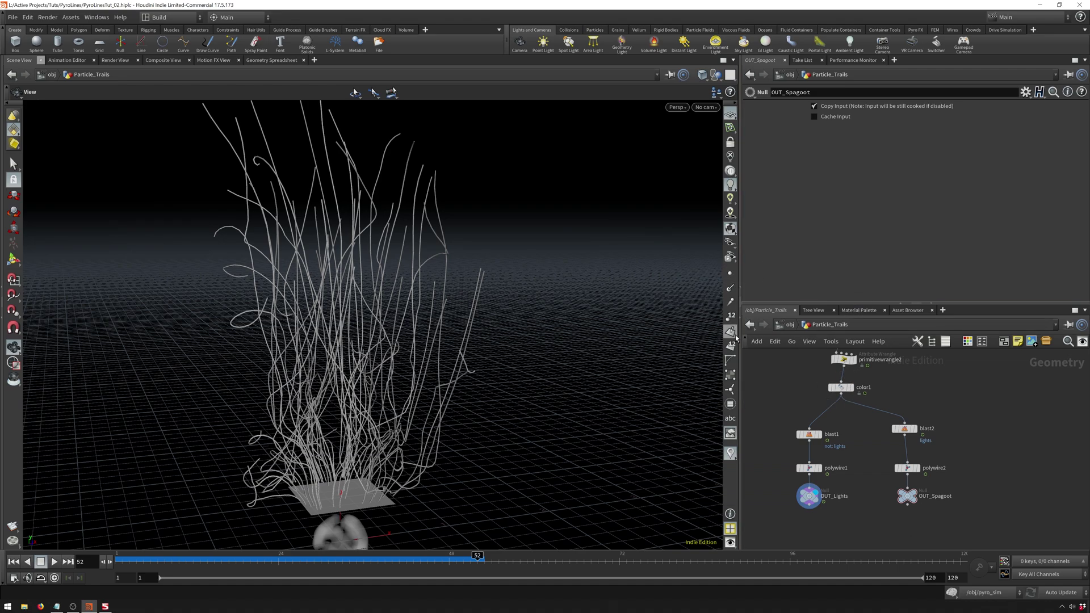
# Return to the object level and move the Particle_Trails node away from the other objects.
pyautogui.click(790, 325)
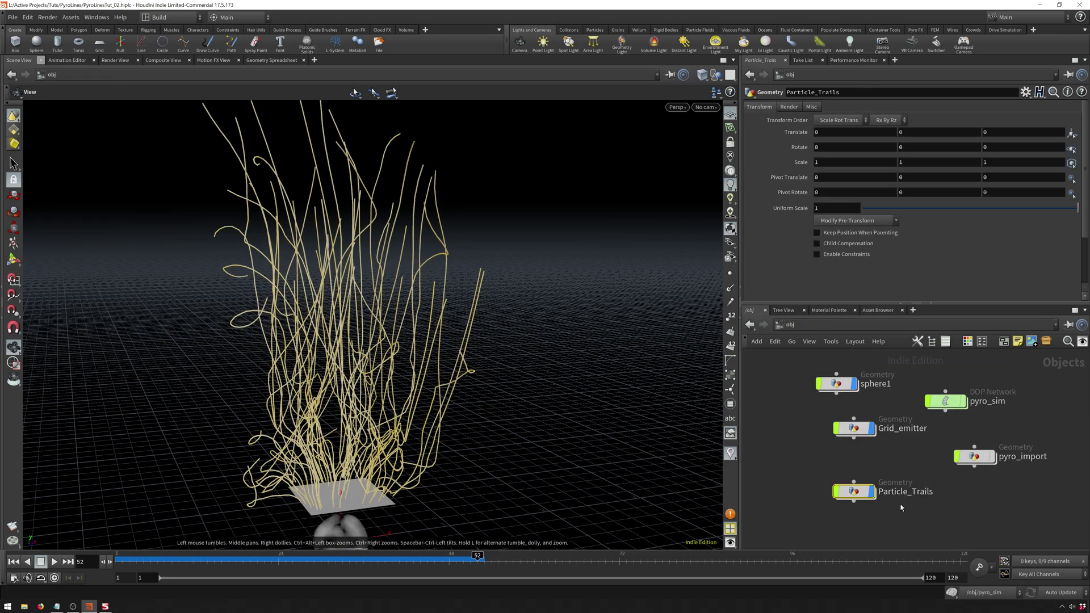
pyautogui.moveTo(925, 492); pyautogui.dragTo(907, 460, button='middle')
pyautogui.scroll(-2, 936, 501)
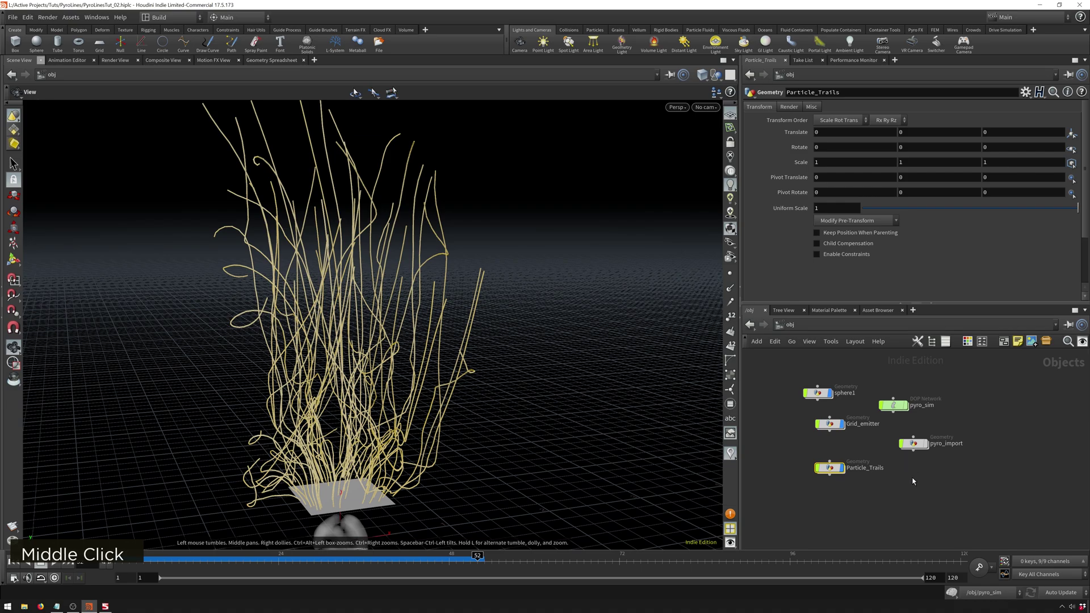
pyautogui.scroll(2, 913, 481)
pyautogui.moveTo(823, 480); pyautogui.dragTo(852, 480, button='middle')
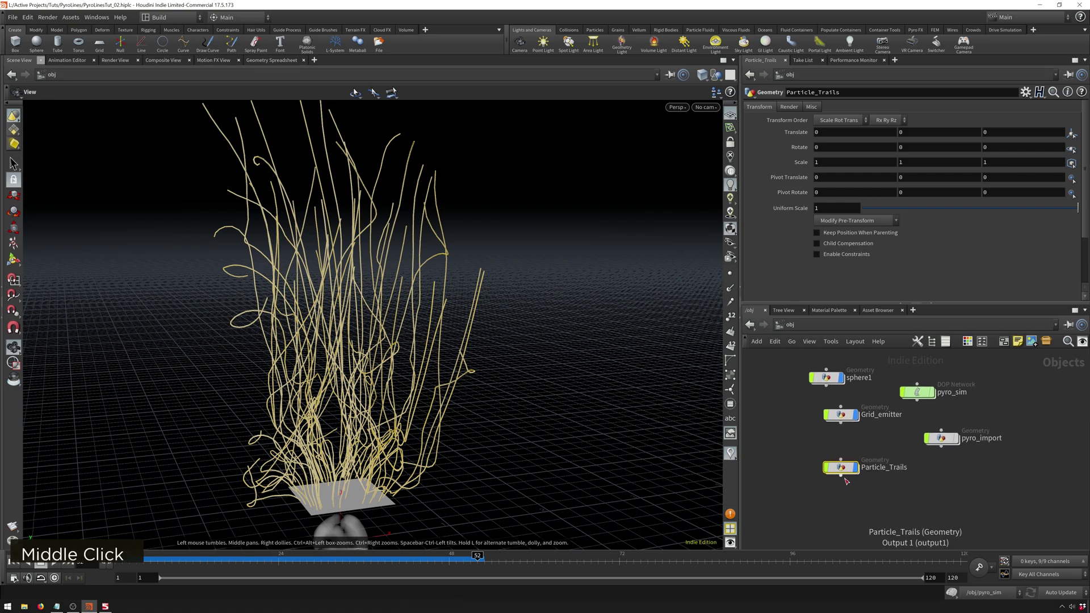
pyautogui.moveTo(847, 479); pyautogui.dragTo(778, 498)
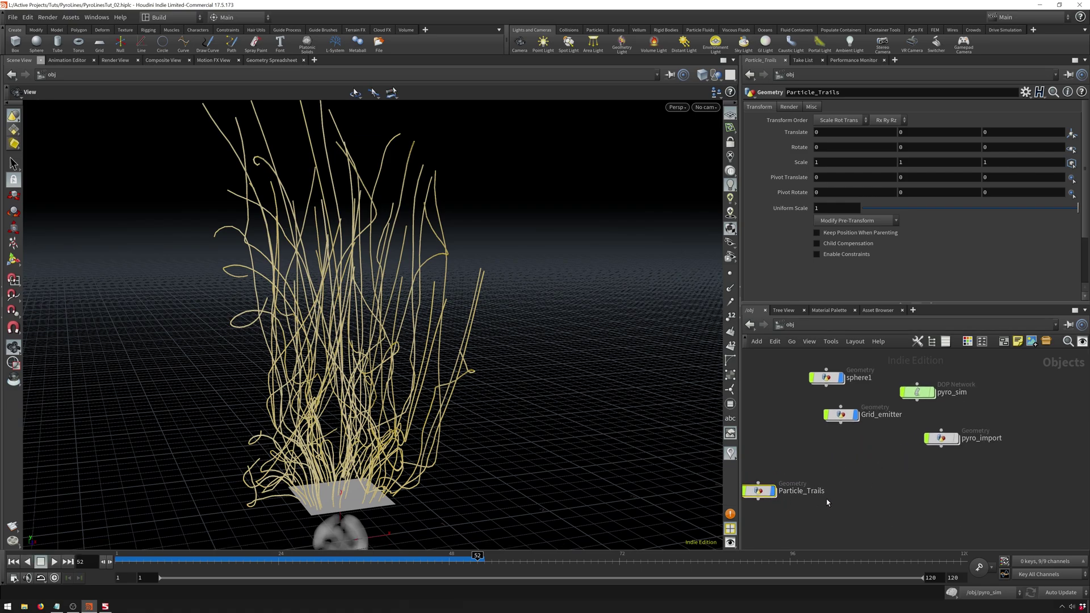
# Add a new Geometry object beside Particle_Trails.
pyautogui.moveTo(833, 505); pyautogui.dragTo(874, 465, button='middle')
pyautogui.press('Tab')
pyautogui.write('goed')
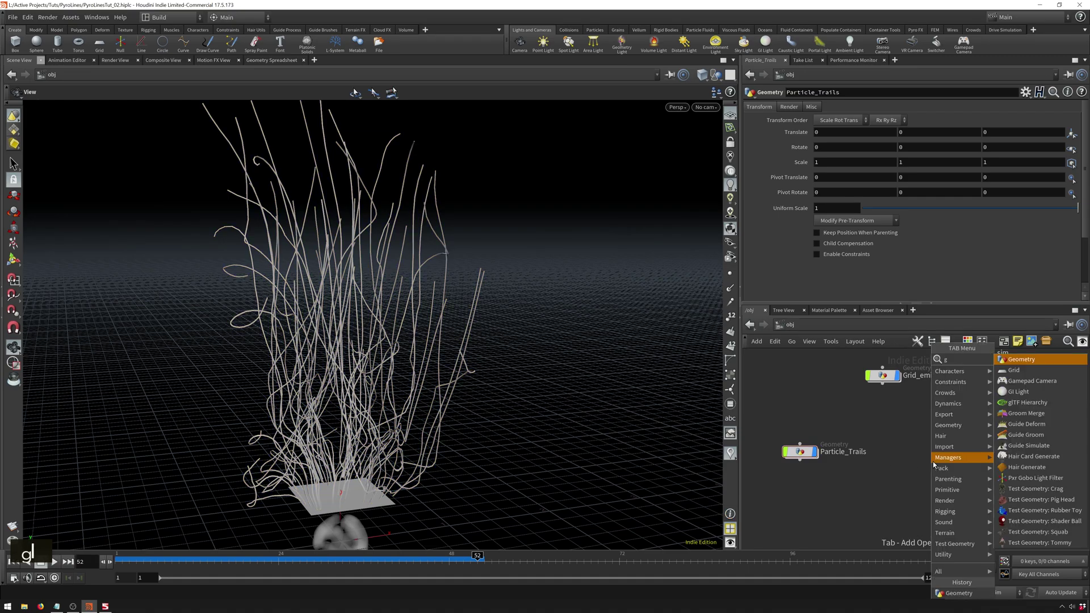
pyautogui.press('BackSpace')
pyautogui.press('BackSpace')
pyautogui.press('BackSpace')
pyautogui.write('eo')
pyautogui.press('Return')
pyautogui.press('Return')
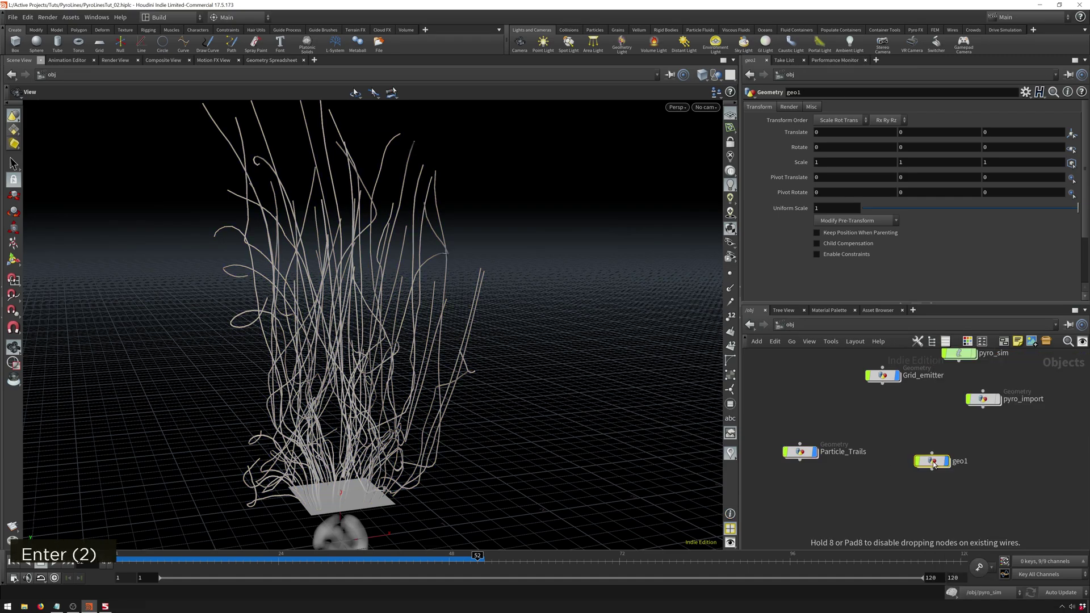
# Rename the new Geometry object Spagoot and go inside it.
pyautogui.press('F2')
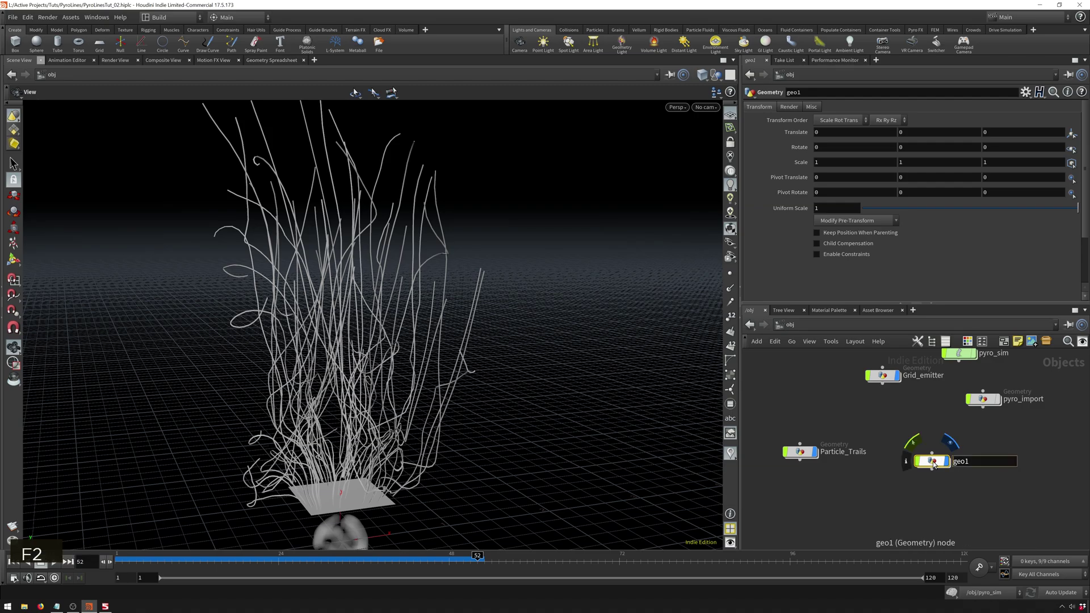
pyautogui.hotkey('ctrl', 'a')
pyautogui.write('SPagoot')
pyautogui.press('Return')
pyautogui.press('Return')
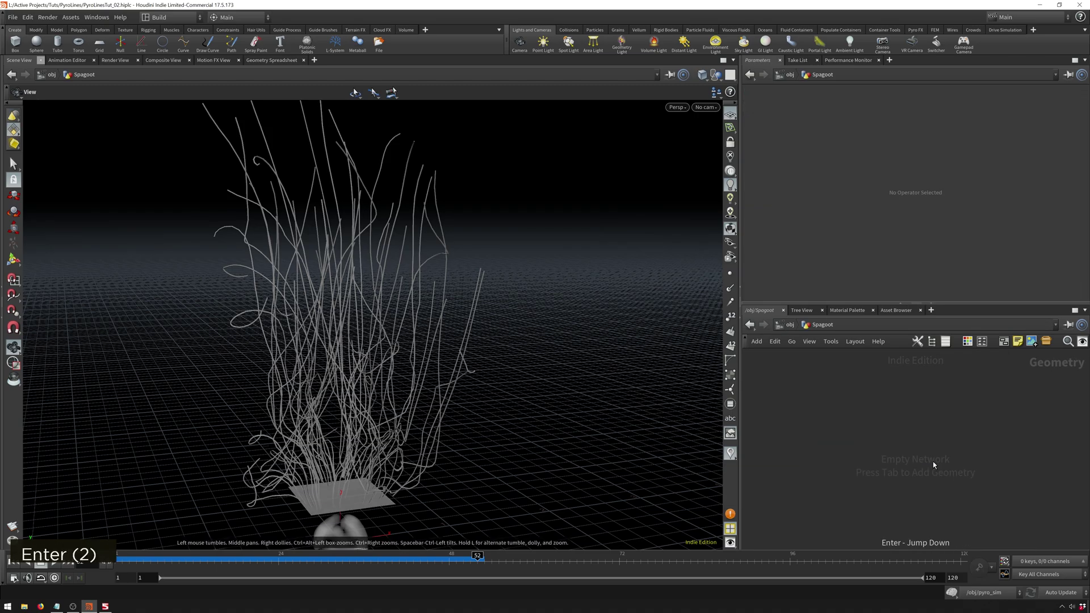
# Add an Object Merge node in Spagoot and set its Object 1 to /obj/Particle_Trails/OUT_Spagoot.
pyautogui.press('Tab')
pyautogui.write('obje')
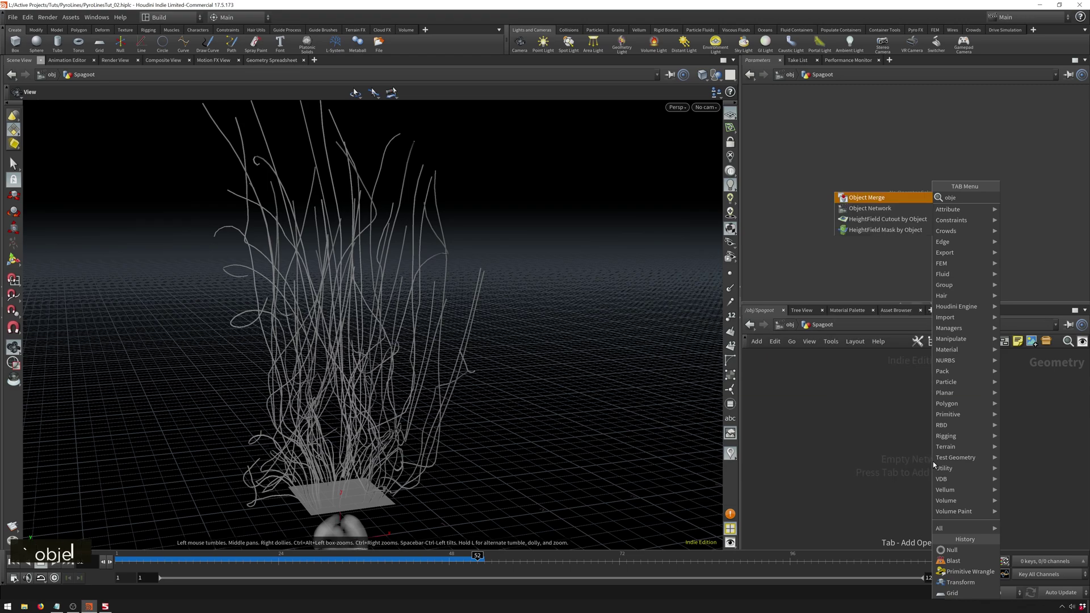
pyautogui.press('Return')
pyautogui.press('Return')
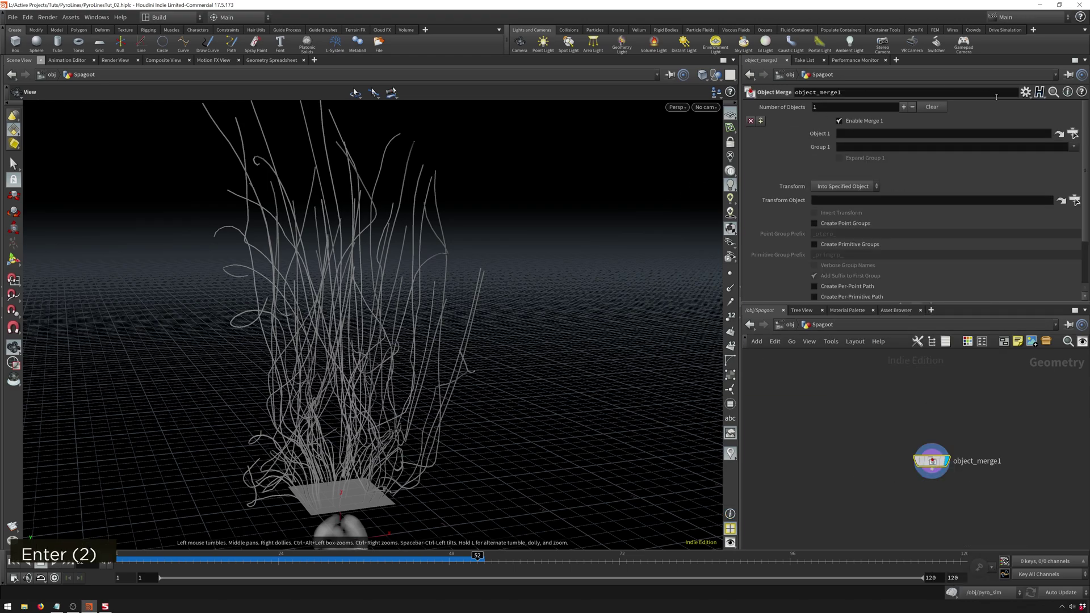
pyautogui.doubleClick(1072, 134)
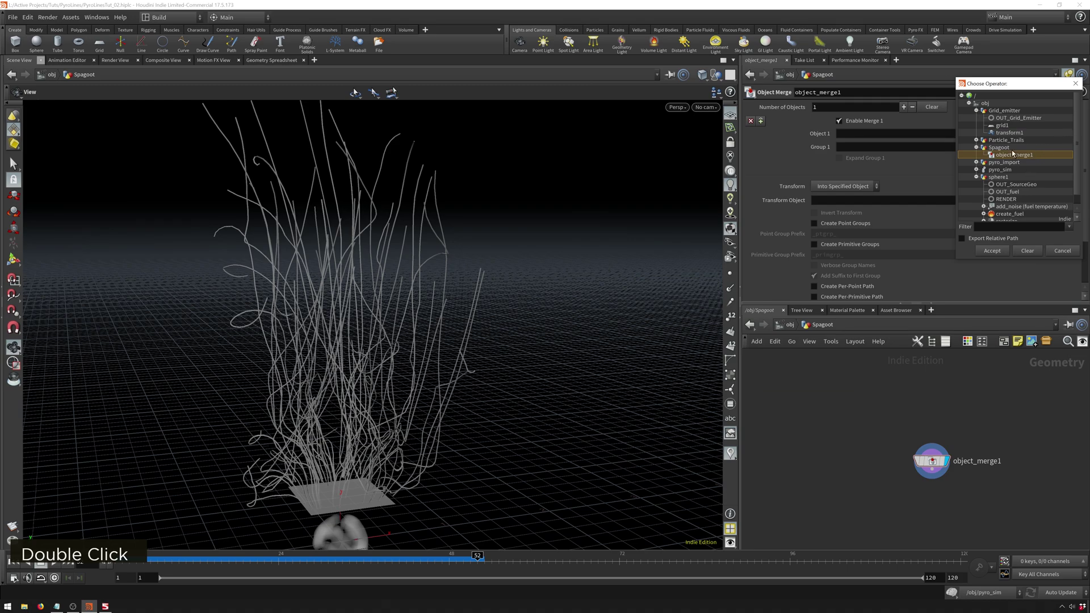
pyautogui.click(976, 140)
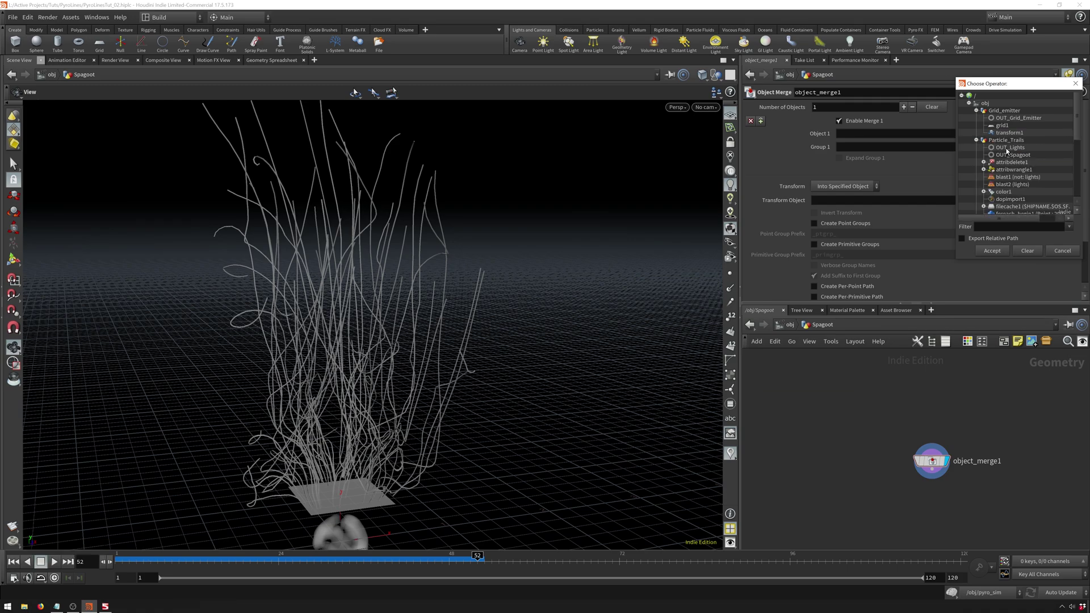
pyautogui.doubleClick(1008, 154)
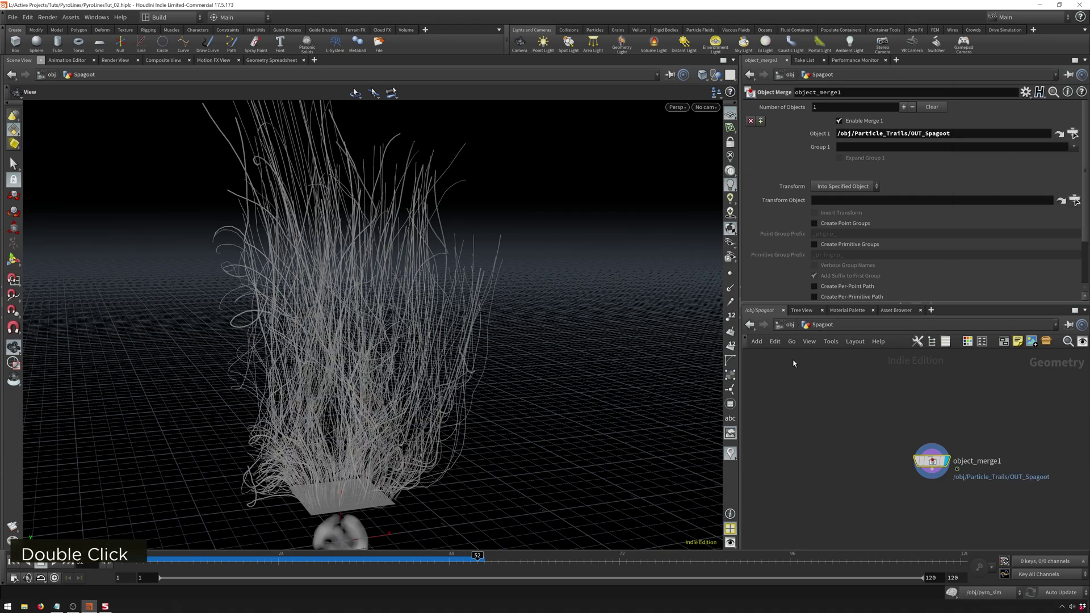
# Back at the object level, scrub to frame 44 and hide the Grid_emitter and sphere1 objects.
pyautogui.click(799, 328)
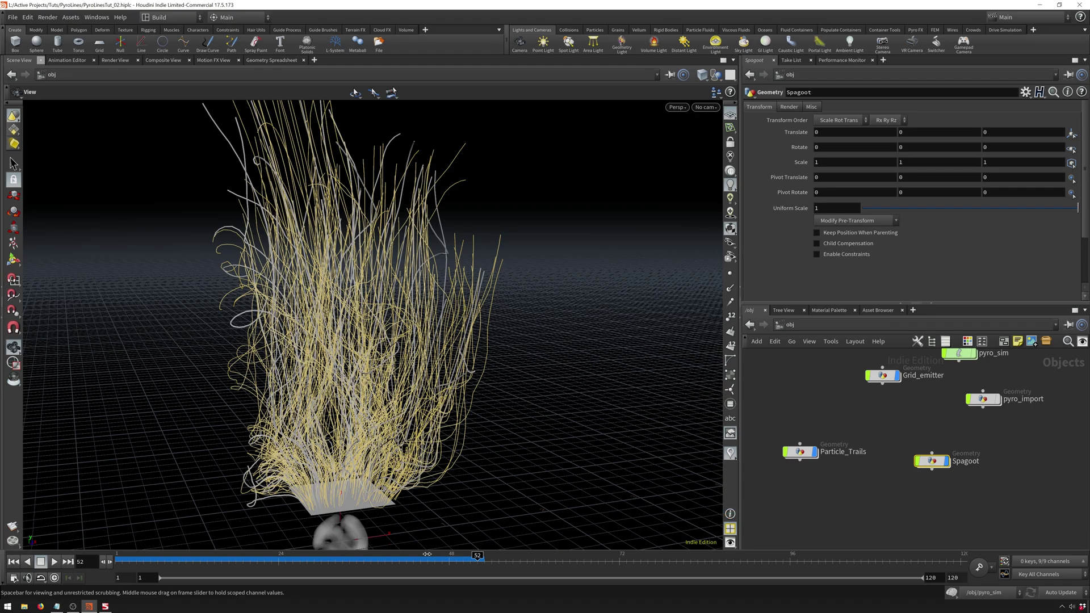
pyautogui.moveTo(478, 560); pyautogui.dragTo(419, 539)
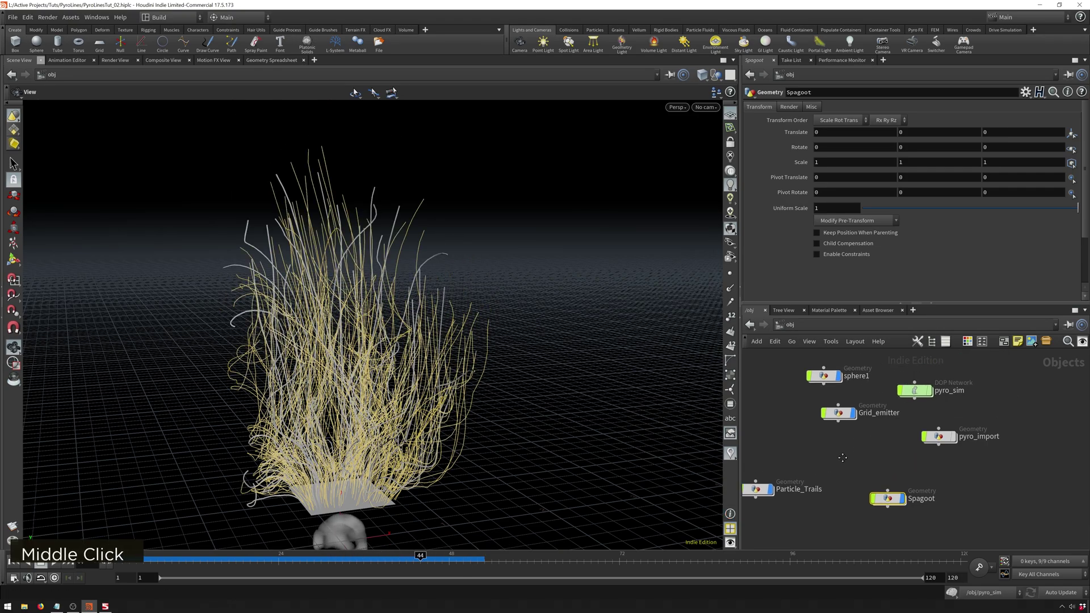
pyautogui.moveTo(900, 387); pyautogui.dragTo(850, 424, button='middle')
pyautogui.click(848, 414)
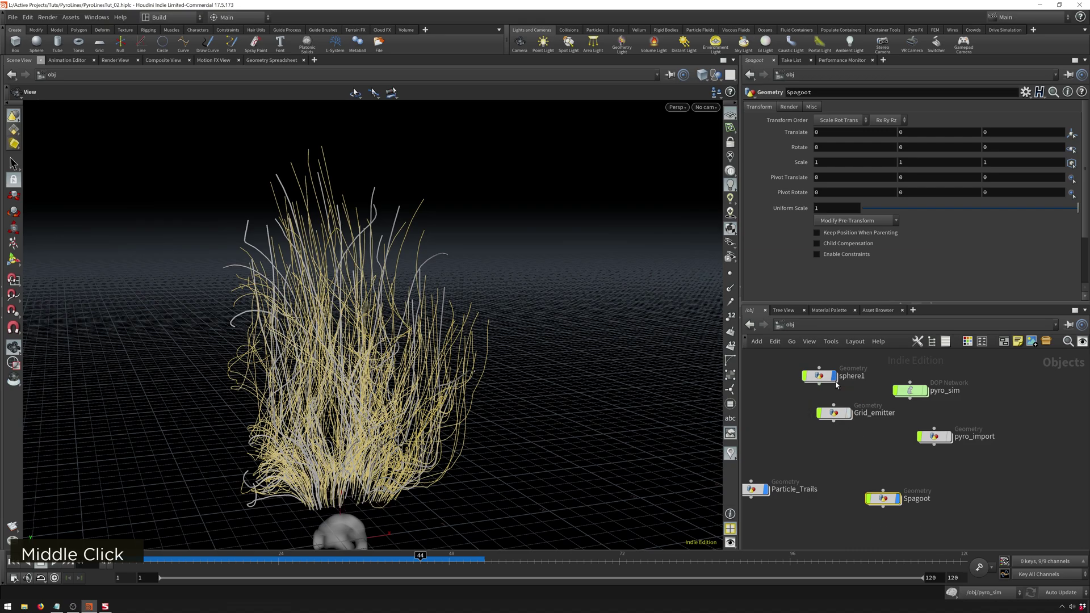
pyautogui.click(834, 376)
pyautogui.click(876, 450)
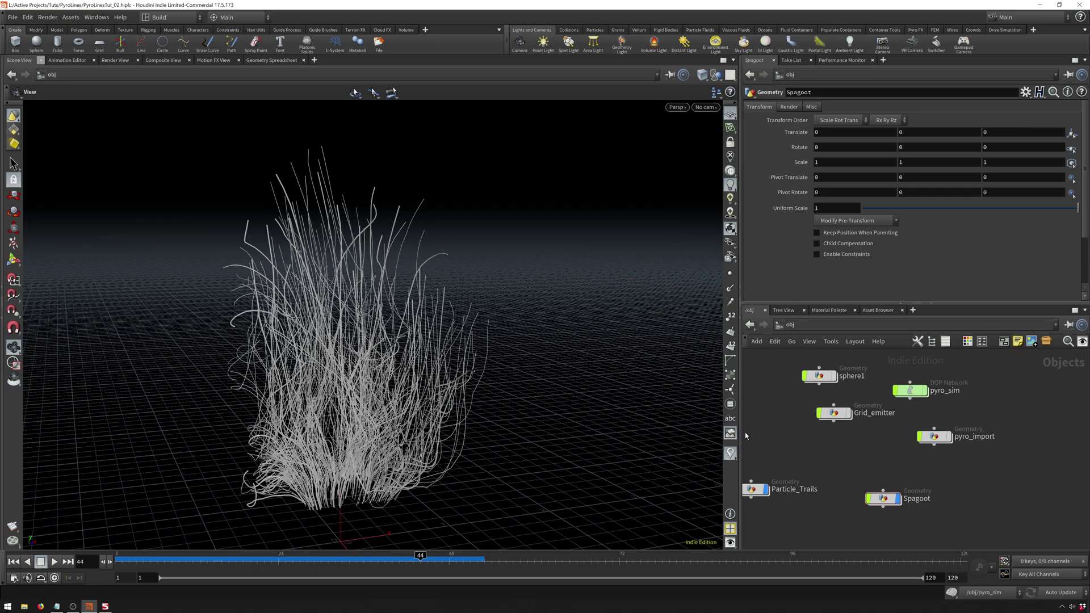
# Display Grid_emitter again and, inside it, wire a new Circle node into transform1 in place of grid1.
pyautogui.click(843, 413)
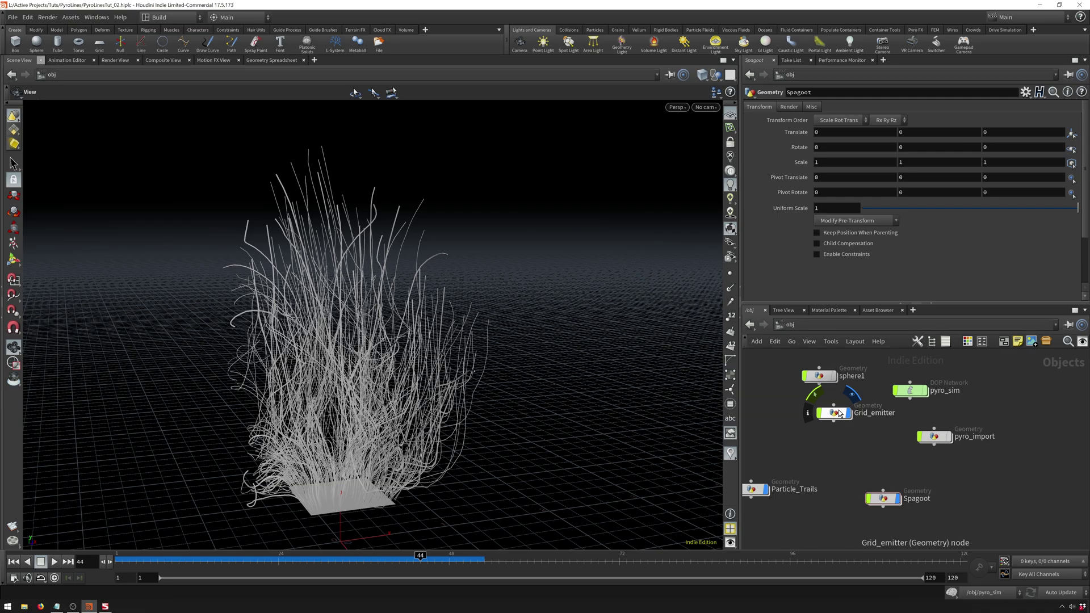
pyautogui.doubleClick(841, 414)
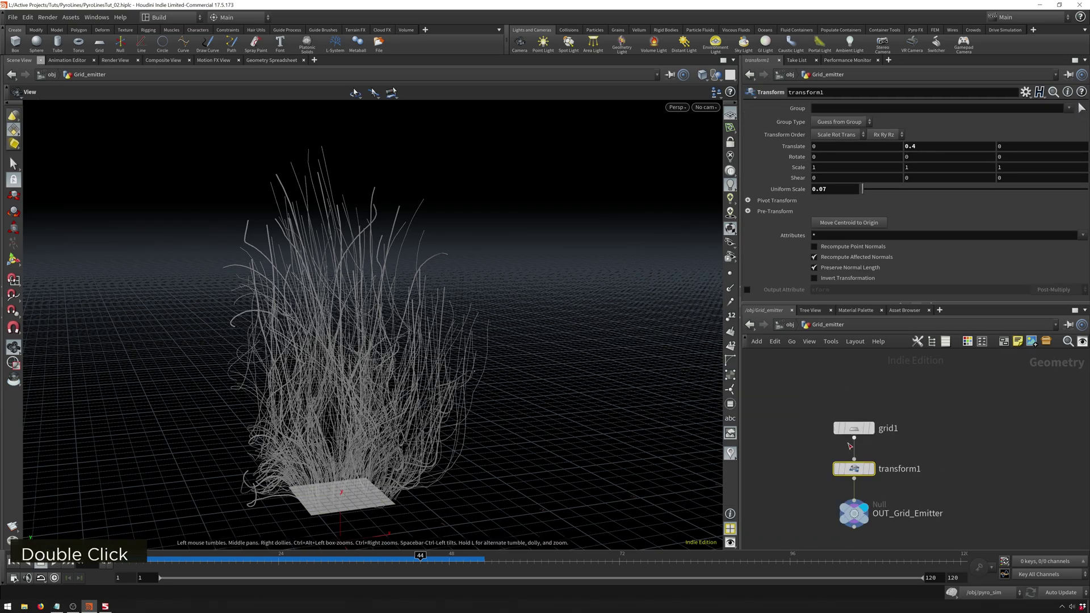
pyautogui.press('Tab')
pyautogui.write('cir')
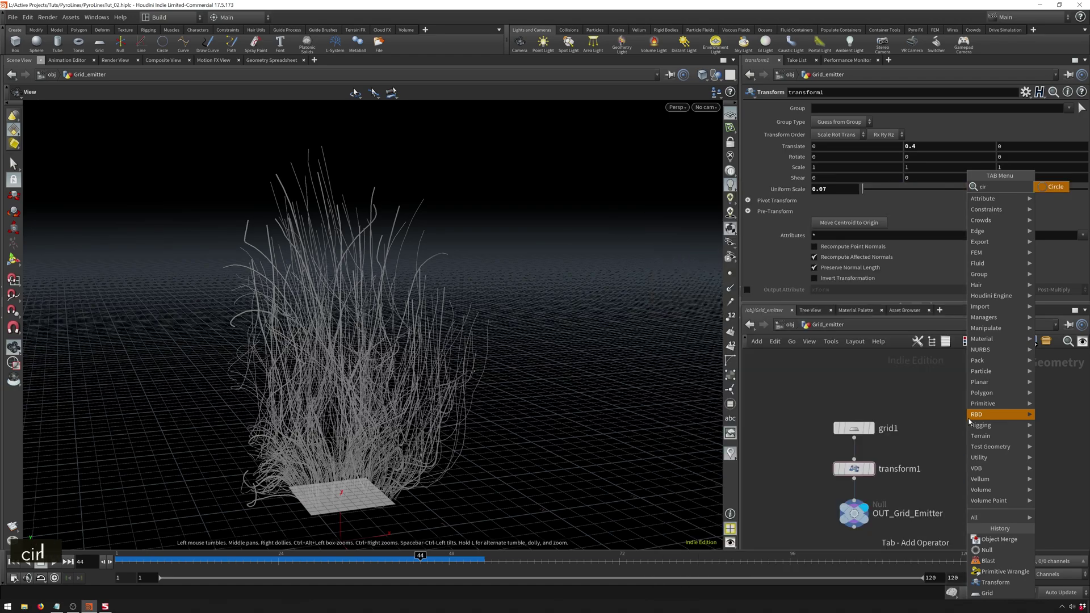
pyautogui.press('Return')
pyautogui.press('Return')
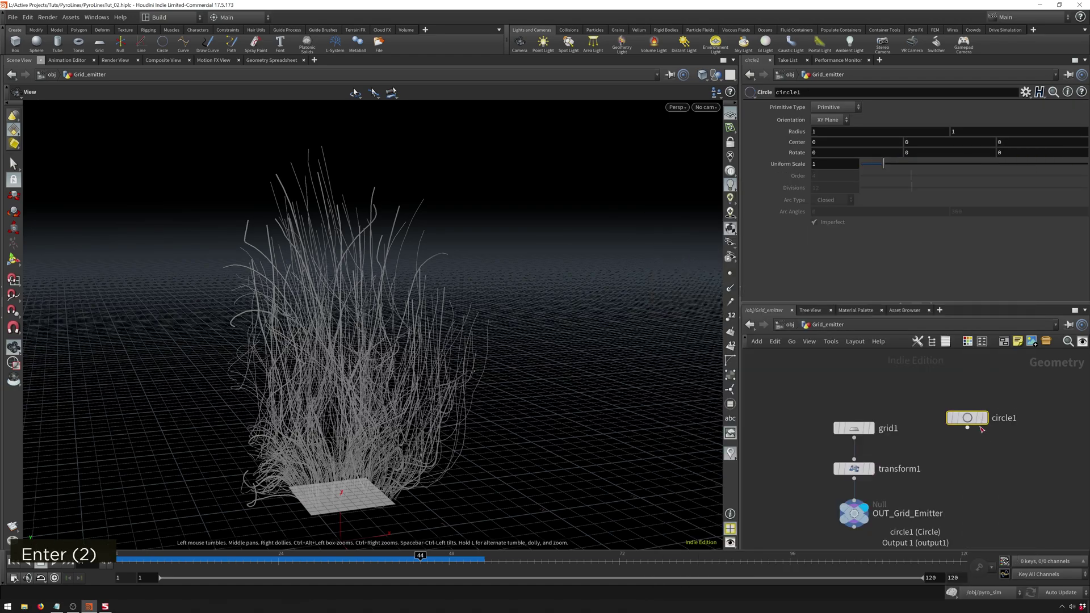
pyautogui.click(967, 427)
pyautogui.click(853, 458)
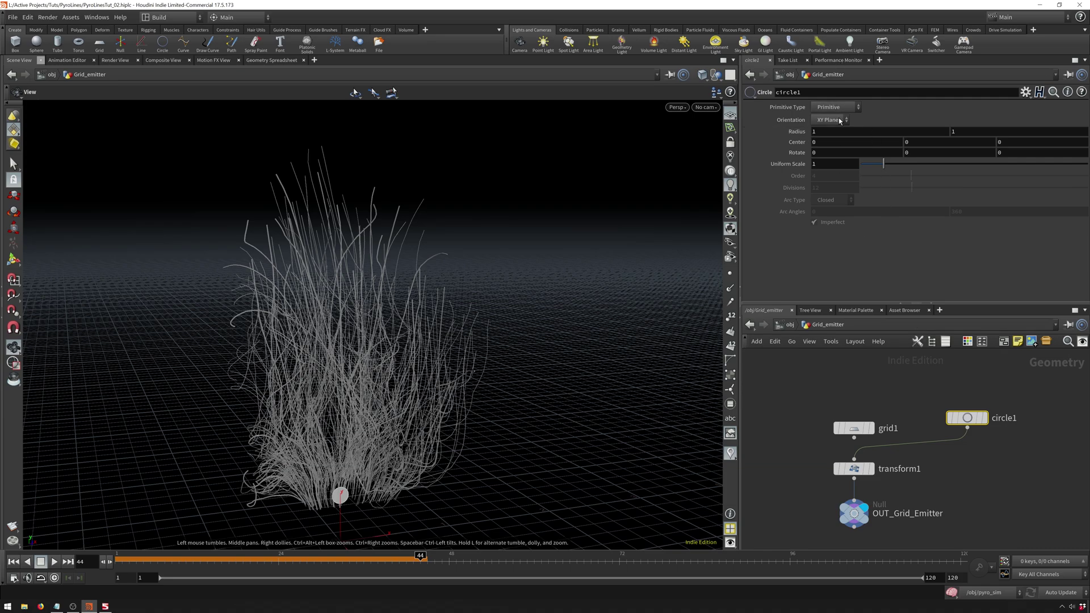
# Return to frame 1 and set circle1's orientation to ZX Plane.
pyautogui.scroll(-1, 840, 121)
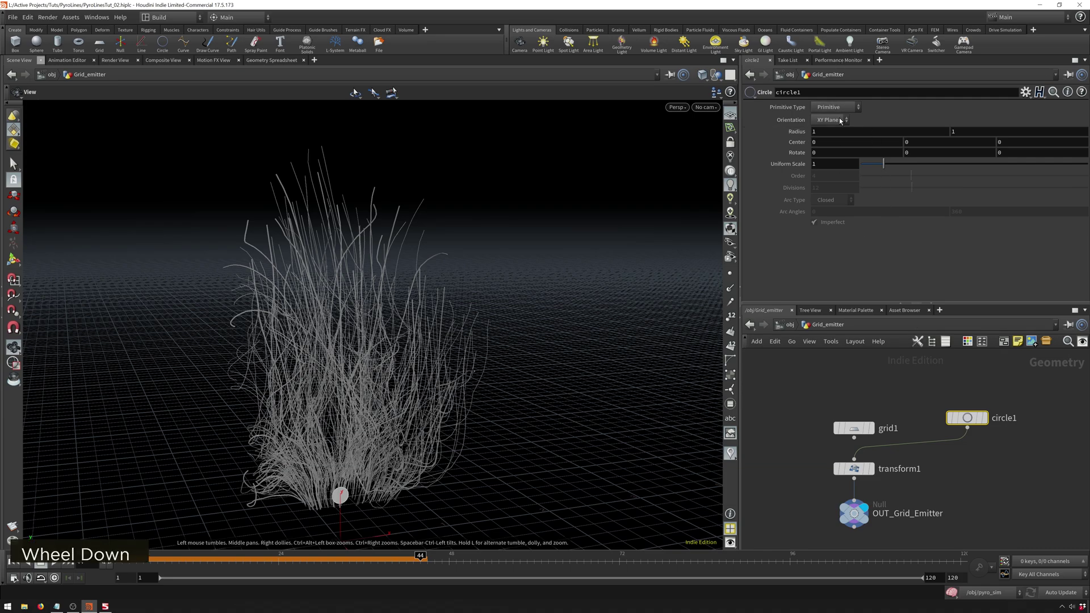
pyautogui.click(14, 562)
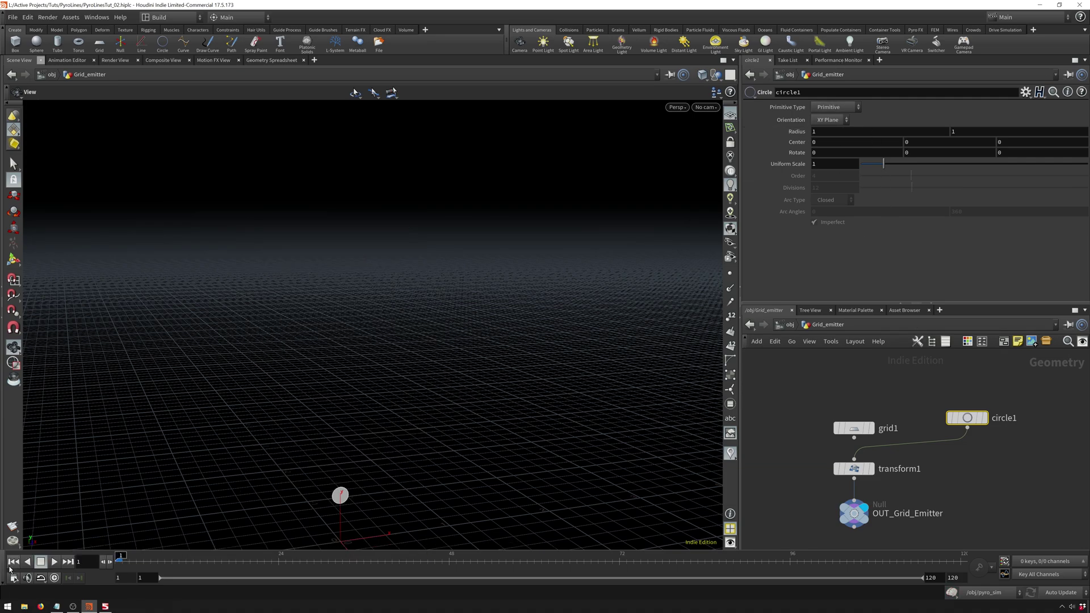
pyautogui.click(821, 120)
pyautogui.click(831, 130)
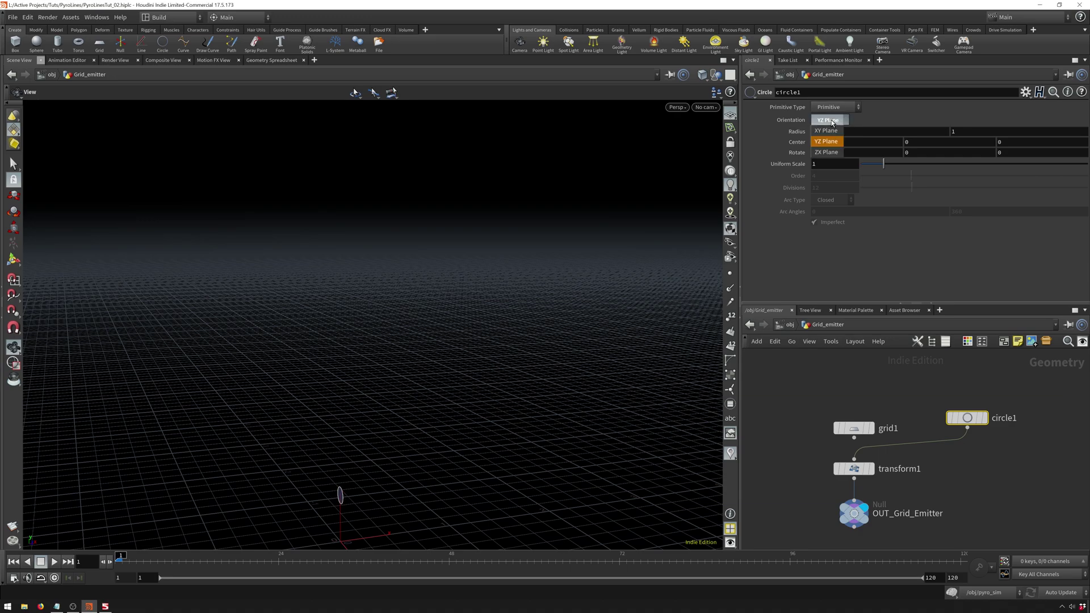
pyautogui.click(826, 151)
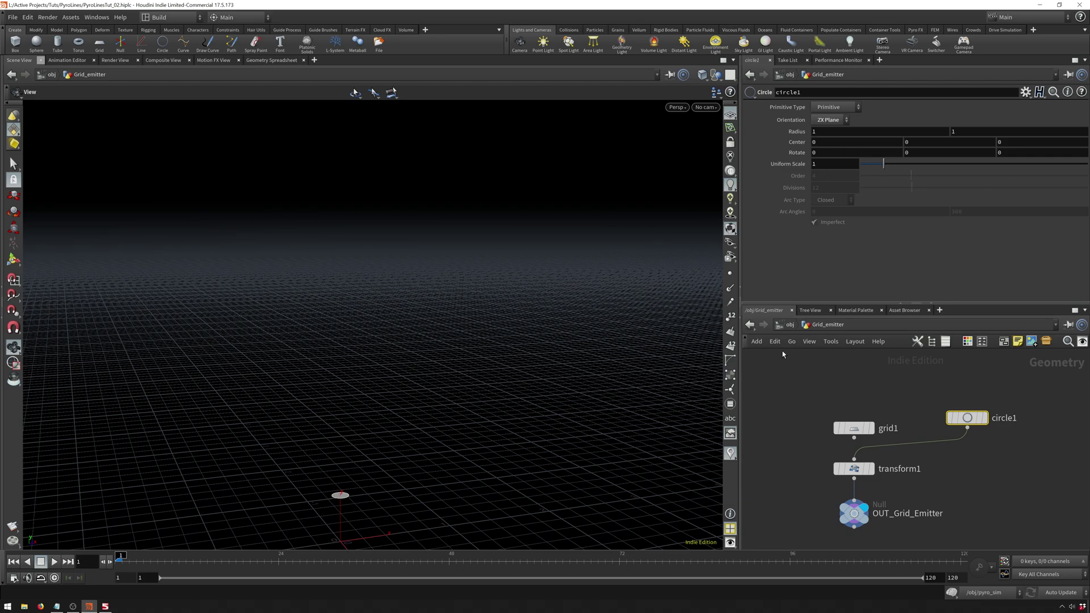
# Inside pyro_sim, set the Impulse Count of popsource1 to 1200.
pyautogui.click(786, 328)
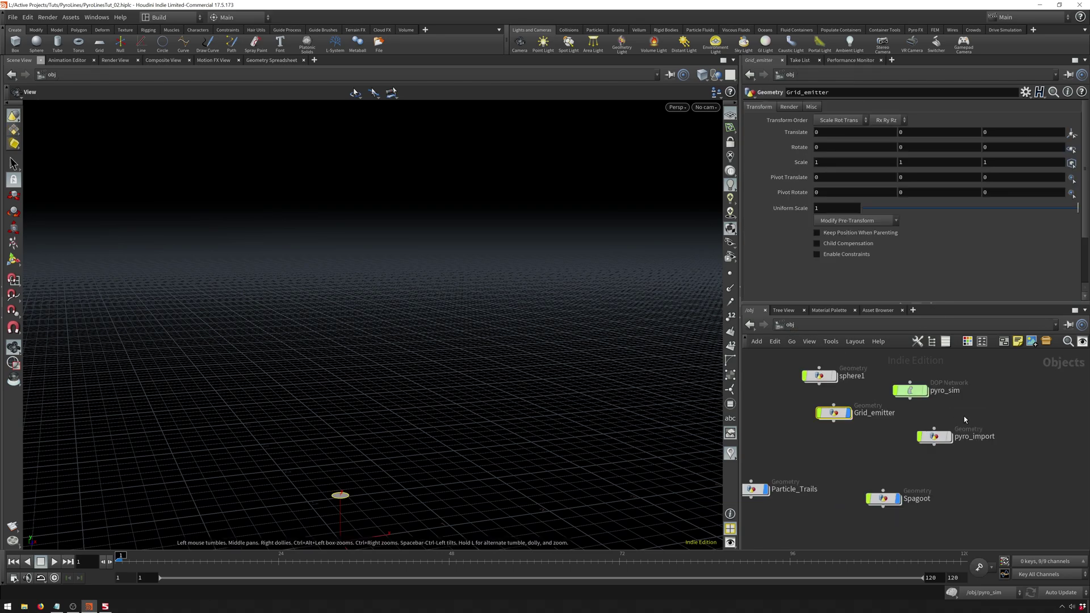
pyautogui.click(911, 392)
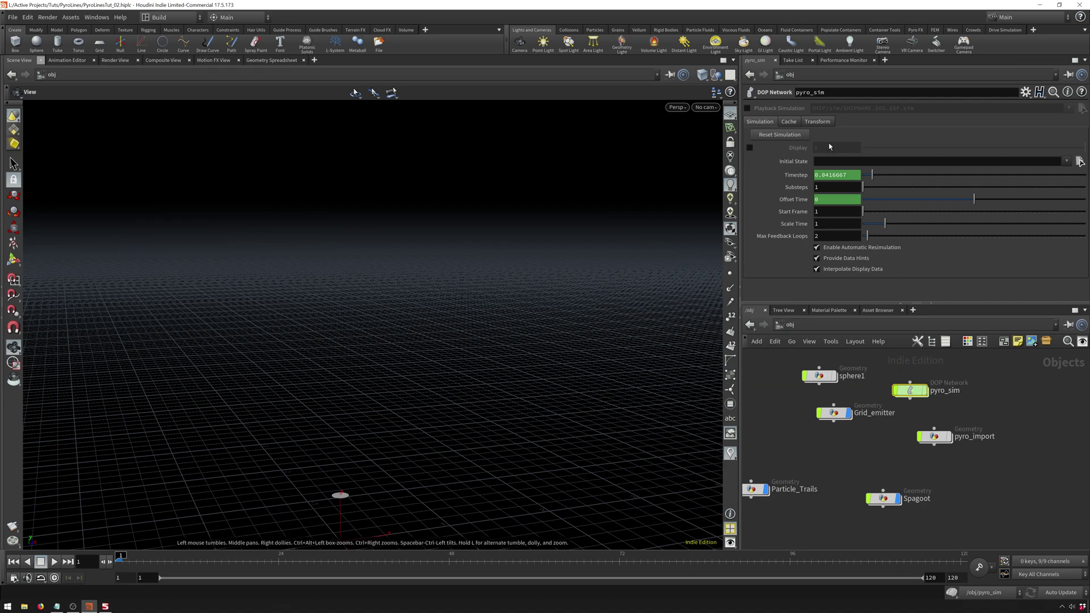
pyautogui.doubleClick(911, 390)
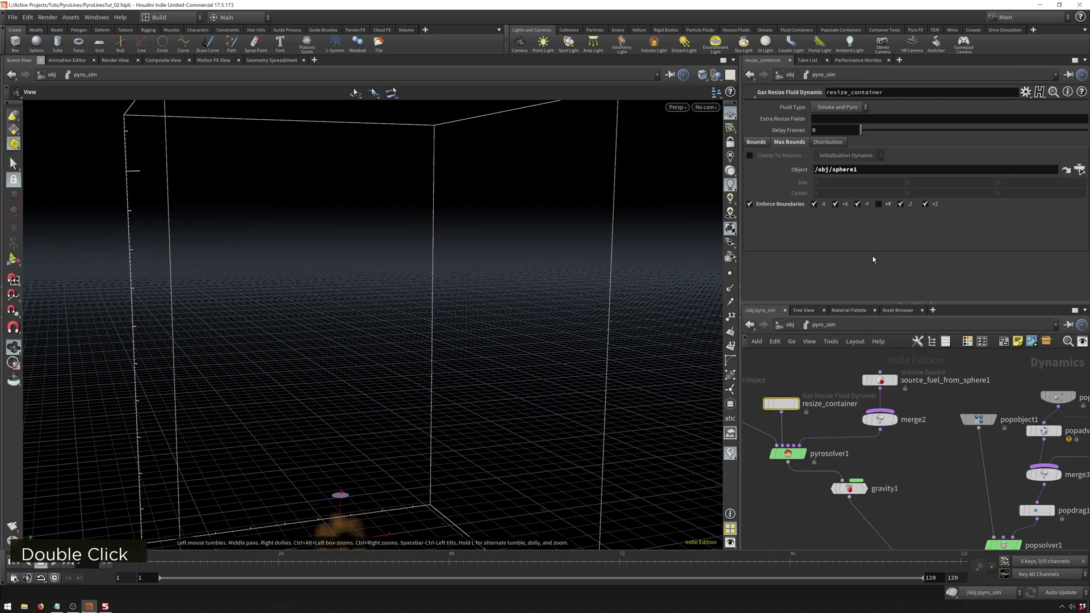
pyautogui.moveTo(962, 428); pyautogui.dragTo(843, 428, button='middle')
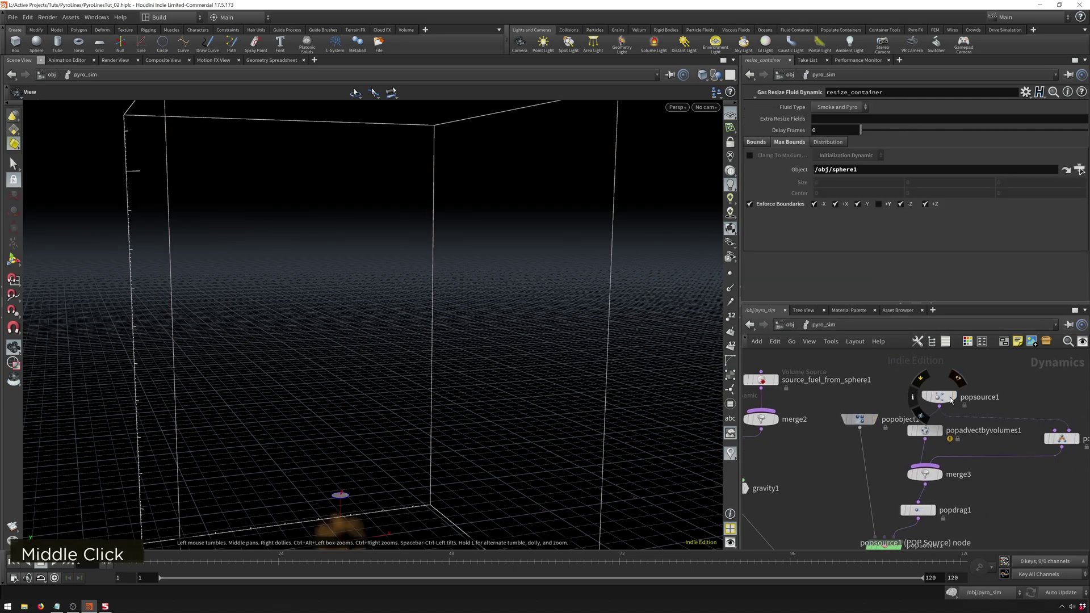
pyautogui.click(944, 398)
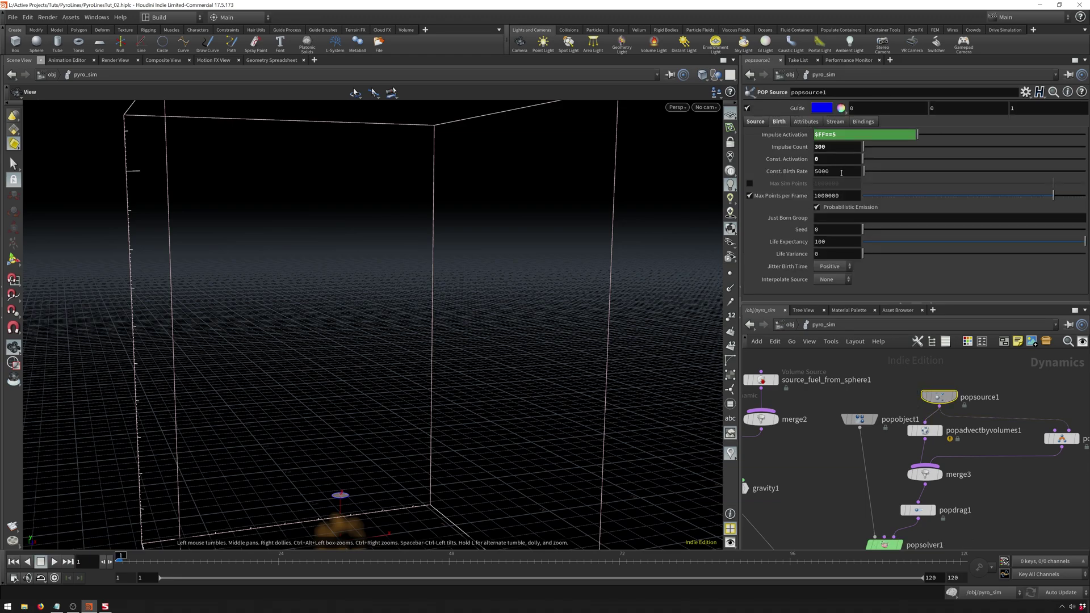
pyautogui.doubleClick(838, 144)
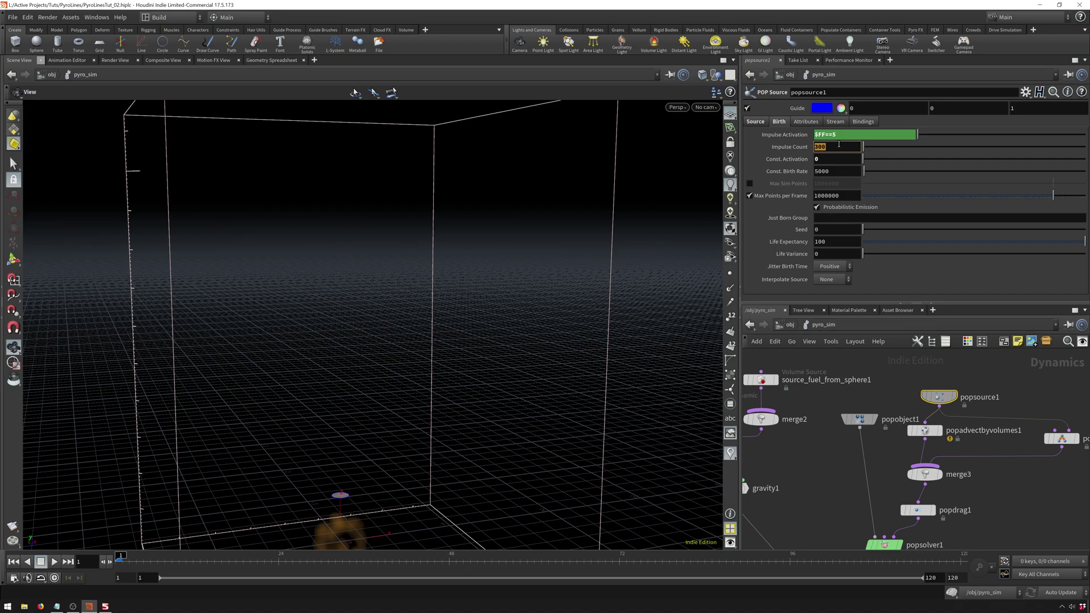
pyautogui.write('1200')
pyautogui.press('Return')
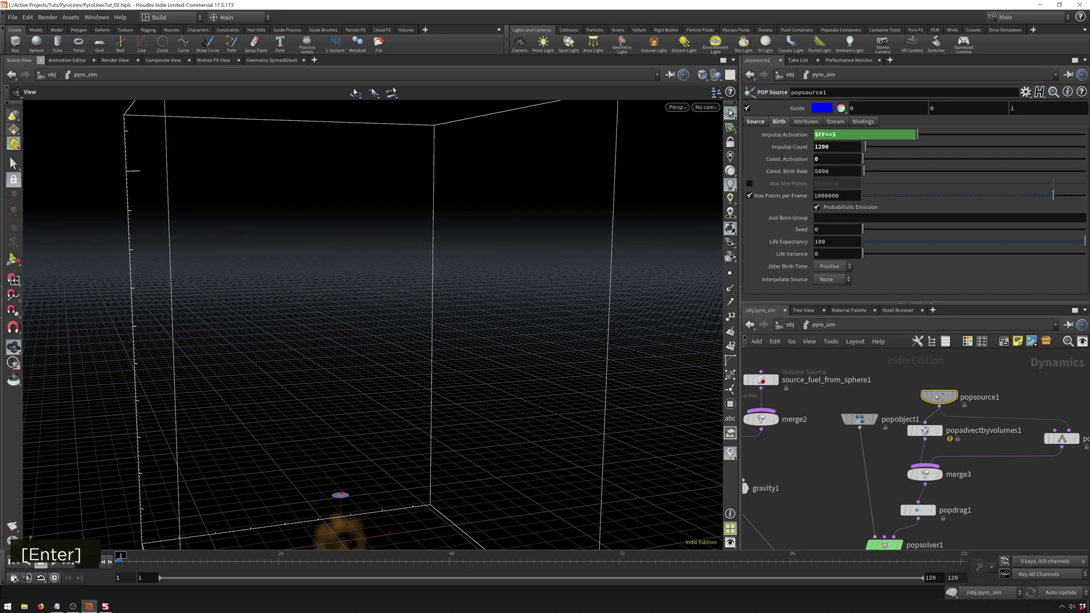
# Go inside Particle_Trails, play the simulation to frame 35 and inspect the generated trails up close.
pyautogui.click(790, 324)
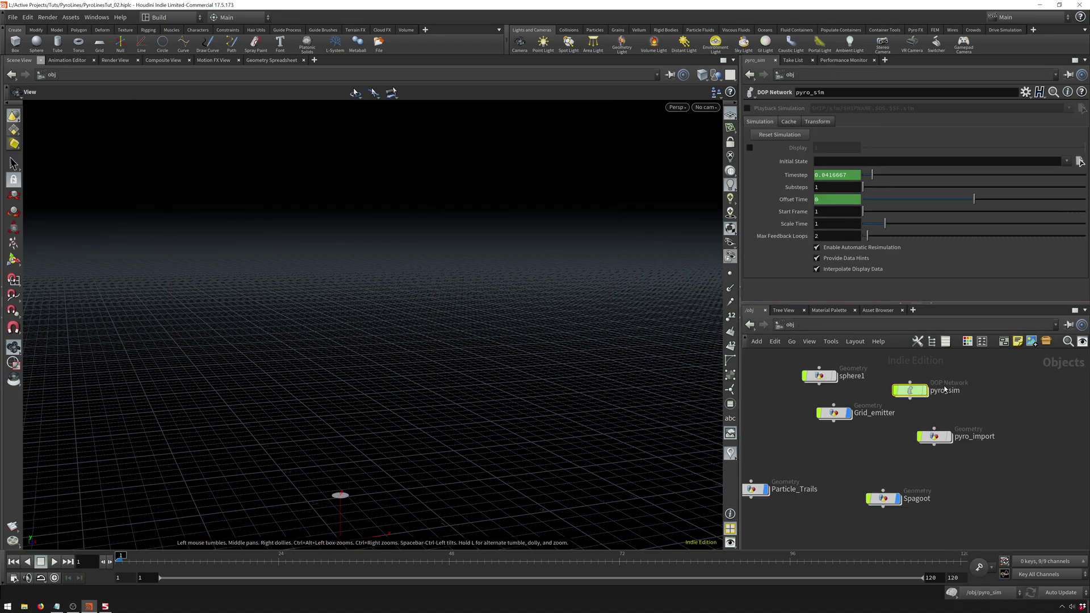
pyautogui.doubleClick(785, 466)
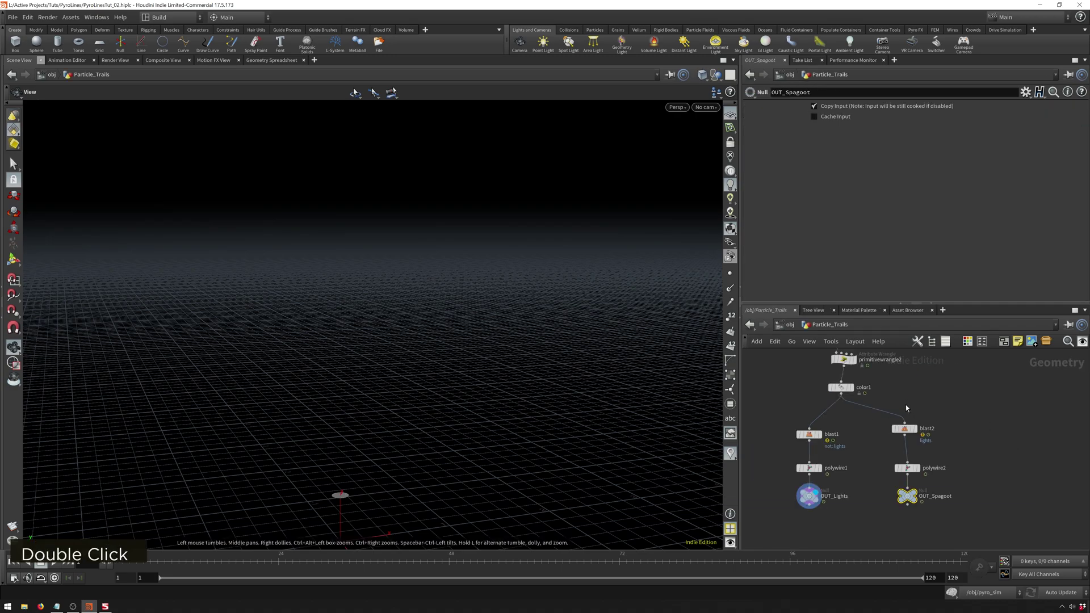
pyautogui.moveTo(907, 408); pyautogui.dragTo(907, 421, button='middle')
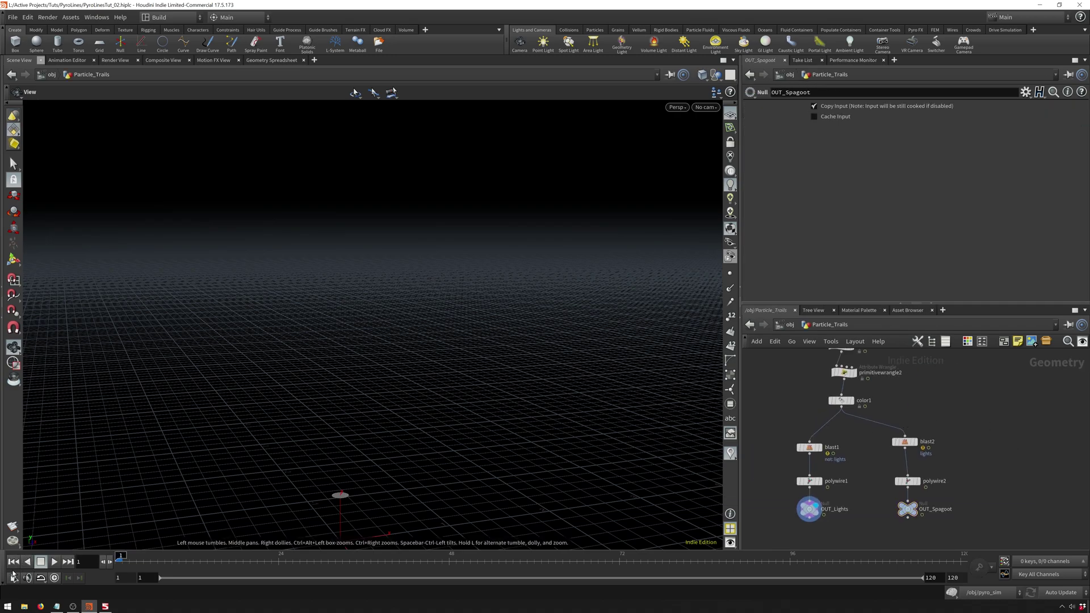
pyautogui.click(53, 561)
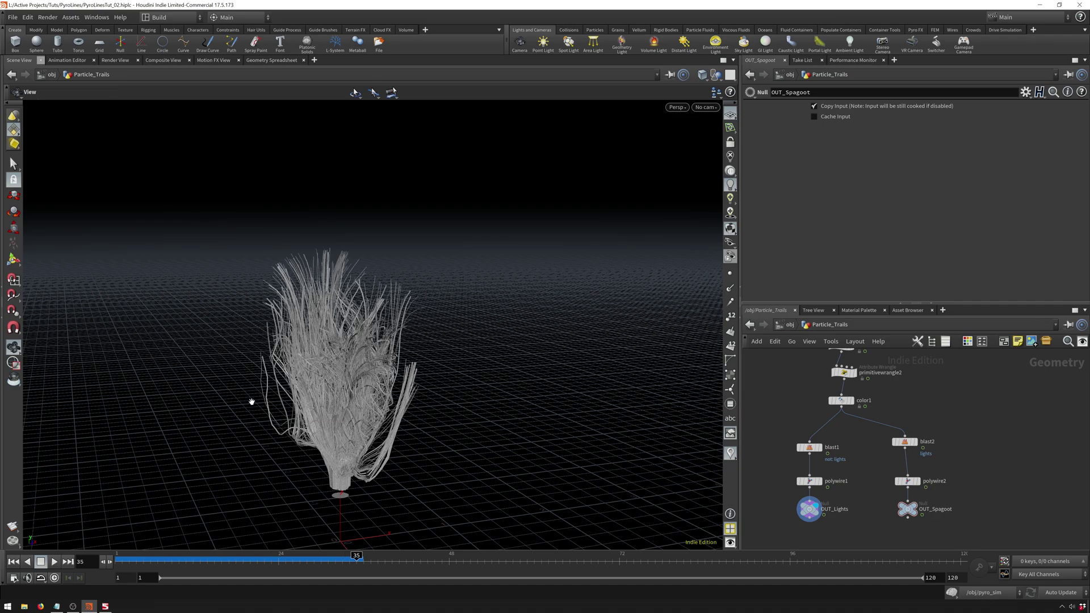
pyautogui.keyDown('alt'); pyautogui.moveTo(315, 379); pyautogui.dragTo(246, 440); pyautogui.keyUp('alt')
pyautogui.keyDown('alt'); pyautogui.scroll(3, 255, 420); pyautogui.keyUp('alt')
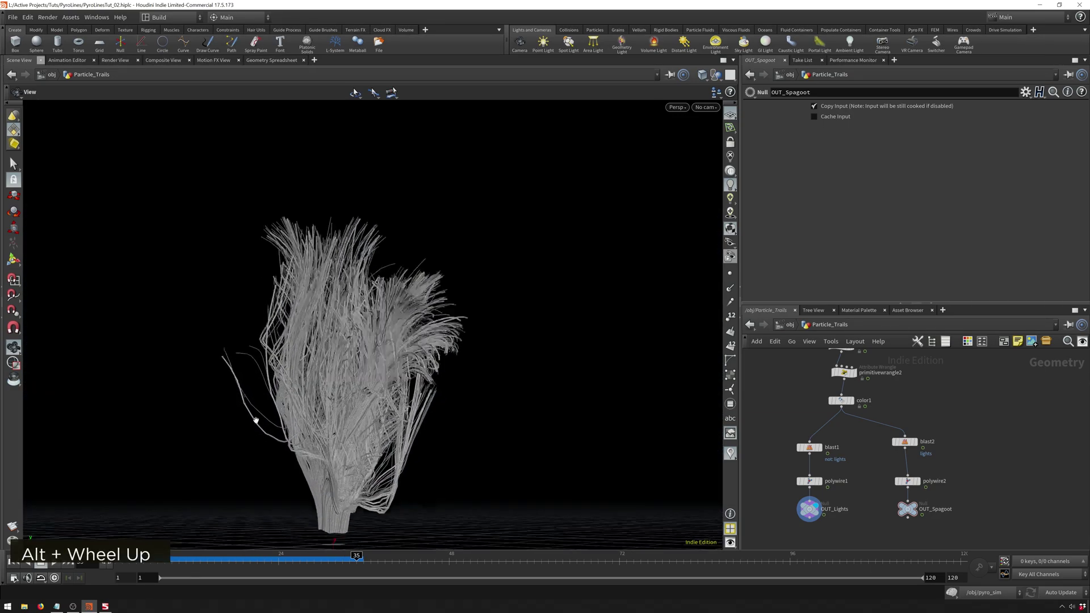
pyautogui.keyDown('alt'); pyautogui.scroll(6, 255, 420); pyautogui.keyUp('alt')
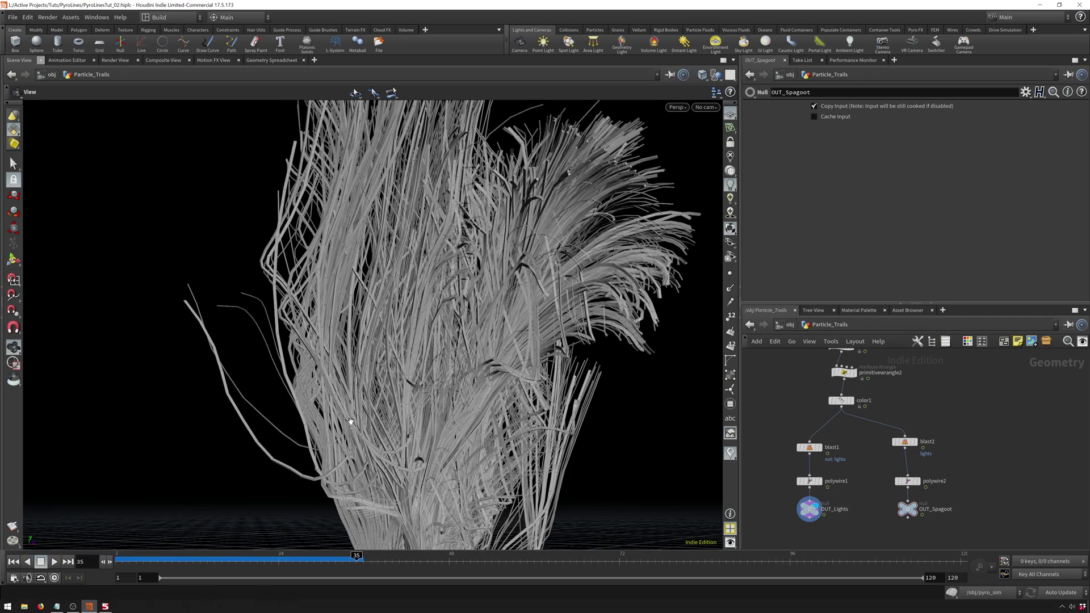
# Insert a Resample node between primitivewrangle2 and color1, display its output and show the curve points in the viewport.
pyautogui.moveTo(960, 457); pyautogui.dragTo(946, 458, button='middle')
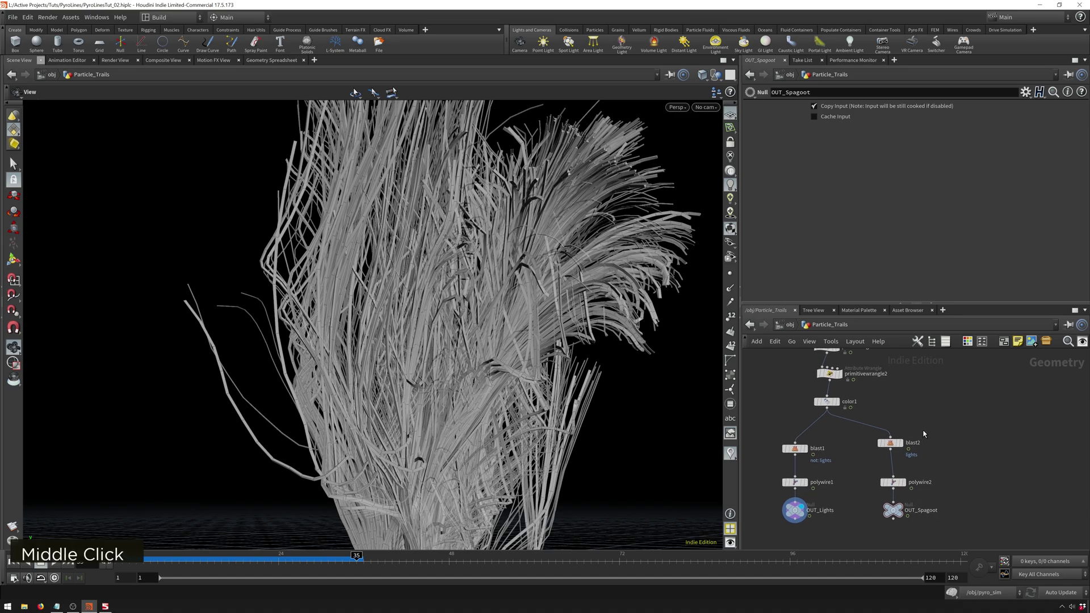
pyautogui.keyDown('alt'); pyautogui.click(920, 422); pyautogui.keyUp('alt')
pyautogui.moveTo(912, 407); pyautogui.dragTo(900, 460, button='middle')
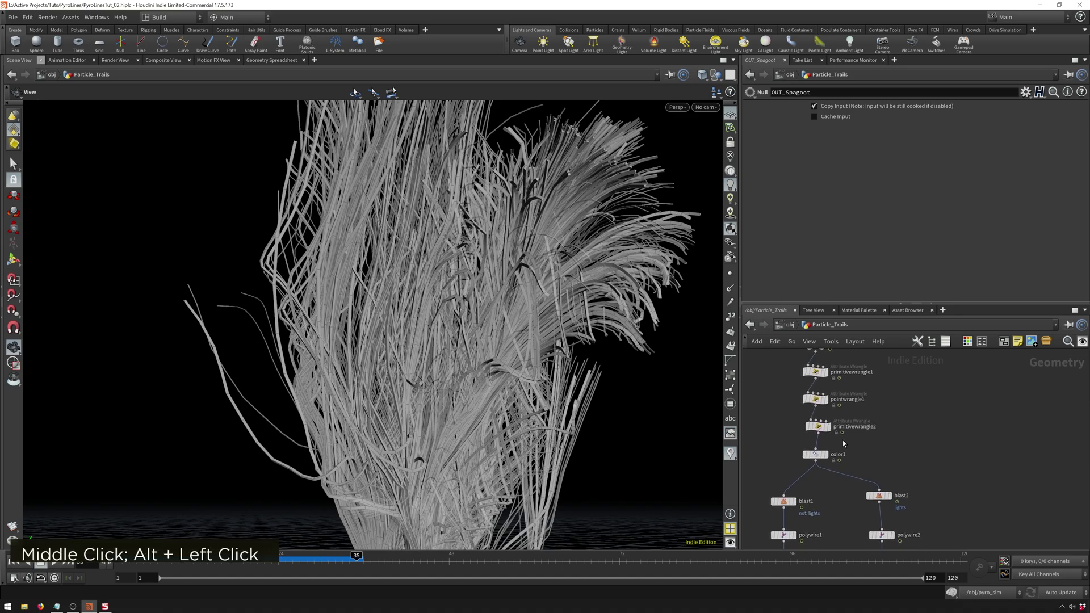
pyautogui.press('Tab')
pyautogui.moveTo(994, 448)
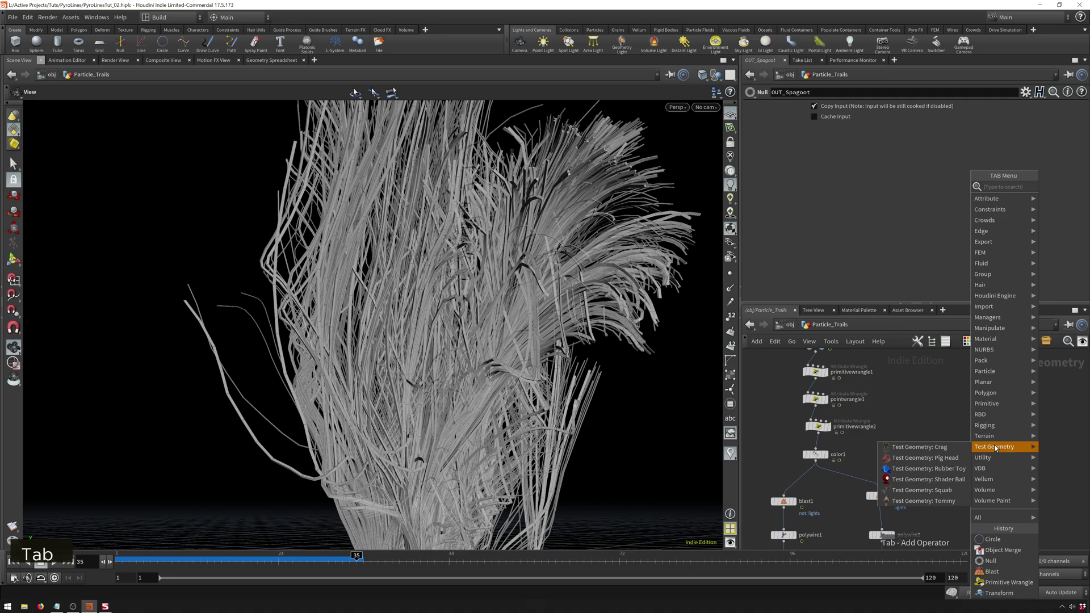
pyautogui.write('resample')
pyautogui.press('Return')
pyautogui.press('Return')
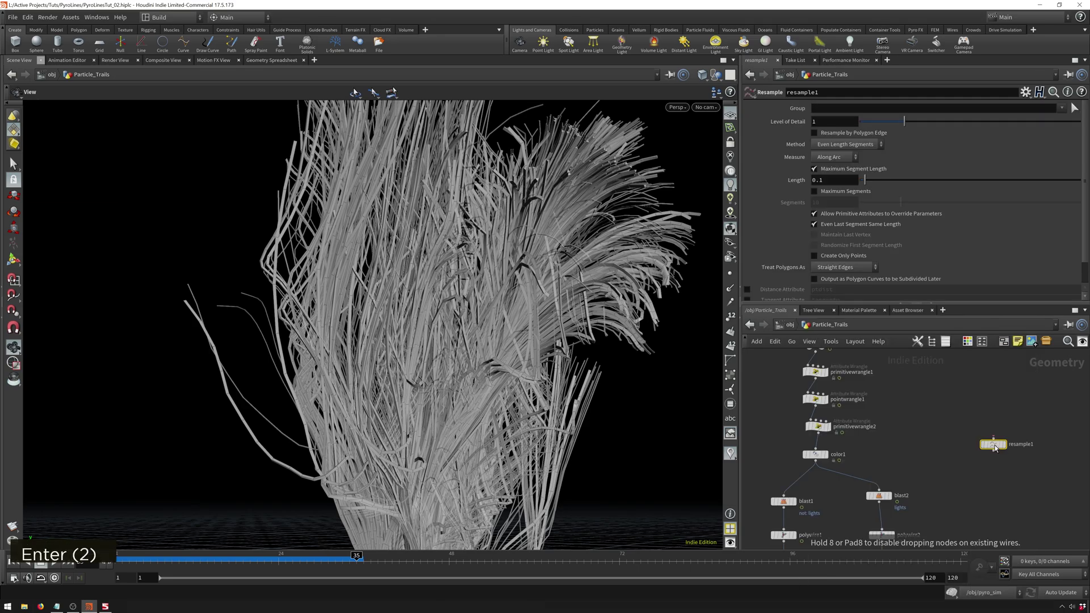
pyautogui.moveTo(994, 445); pyautogui.dragTo(817, 453)
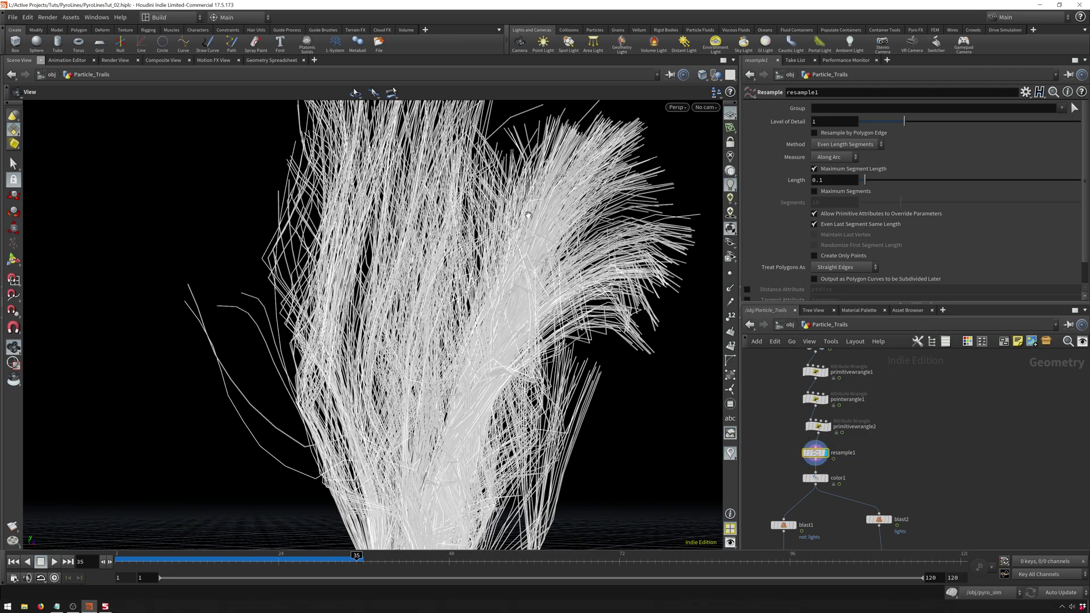
pyautogui.click(730, 274)
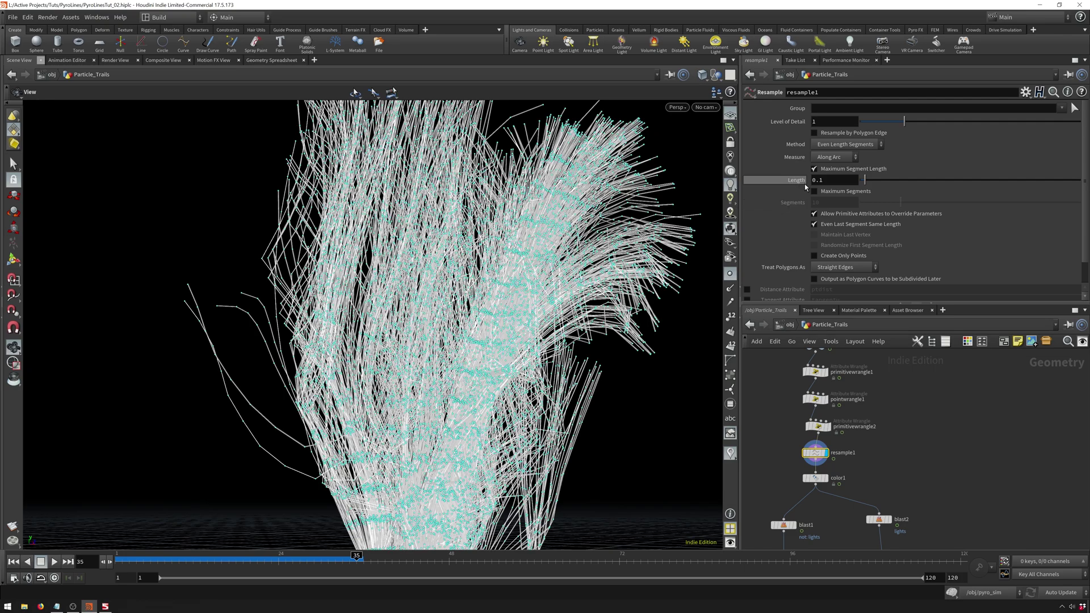
# Try shorter segment lengths of 0.025 and 0.02 on resample1.
pyautogui.moveTo(866, 181); pyautogui.dragTo(864, 184)
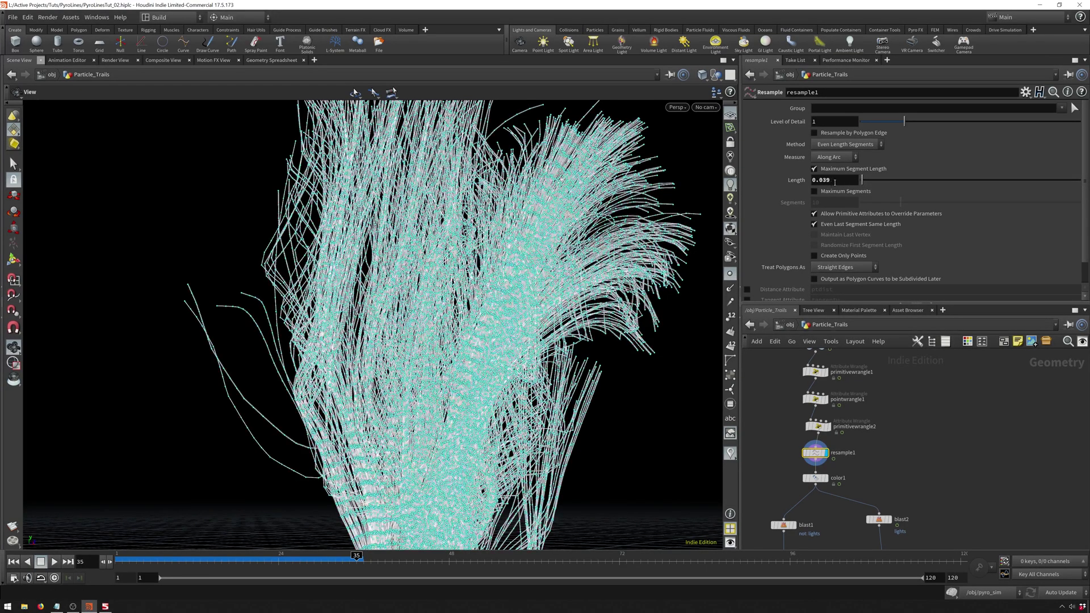
pyautogui.doubleClick(834, 180)
pyautogui.write('.025')
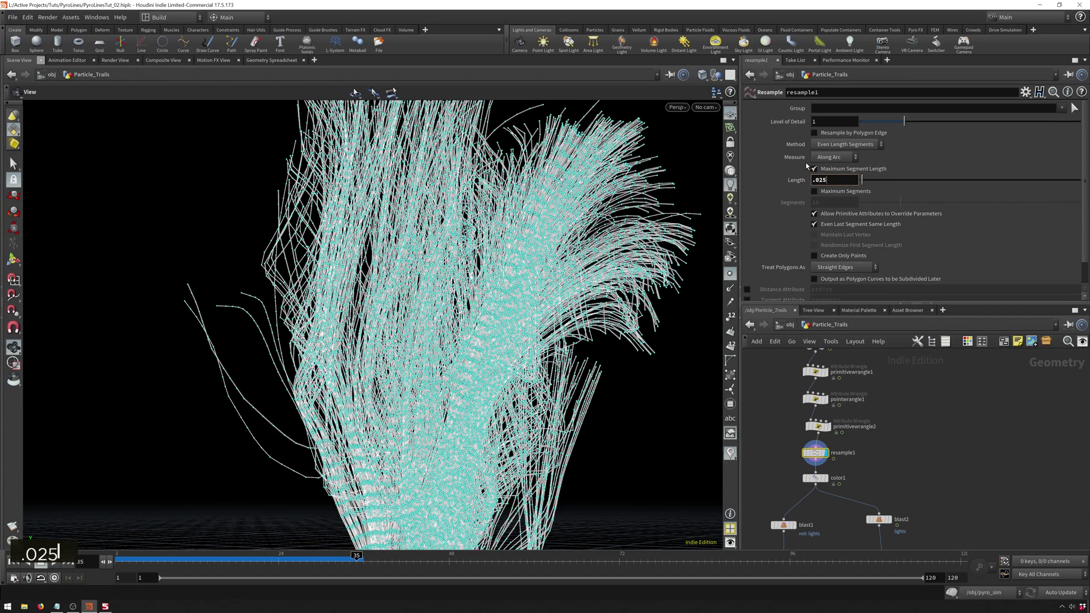
pyautogui.press('Return')
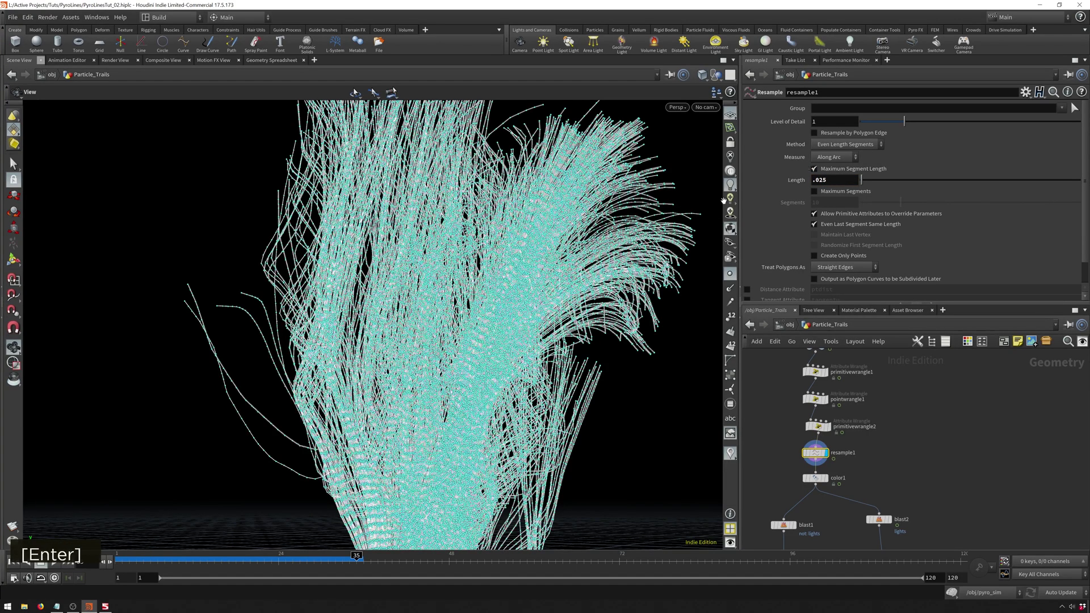
pyautogui.click(841, 180)
pyautogui.press('BackSpace')
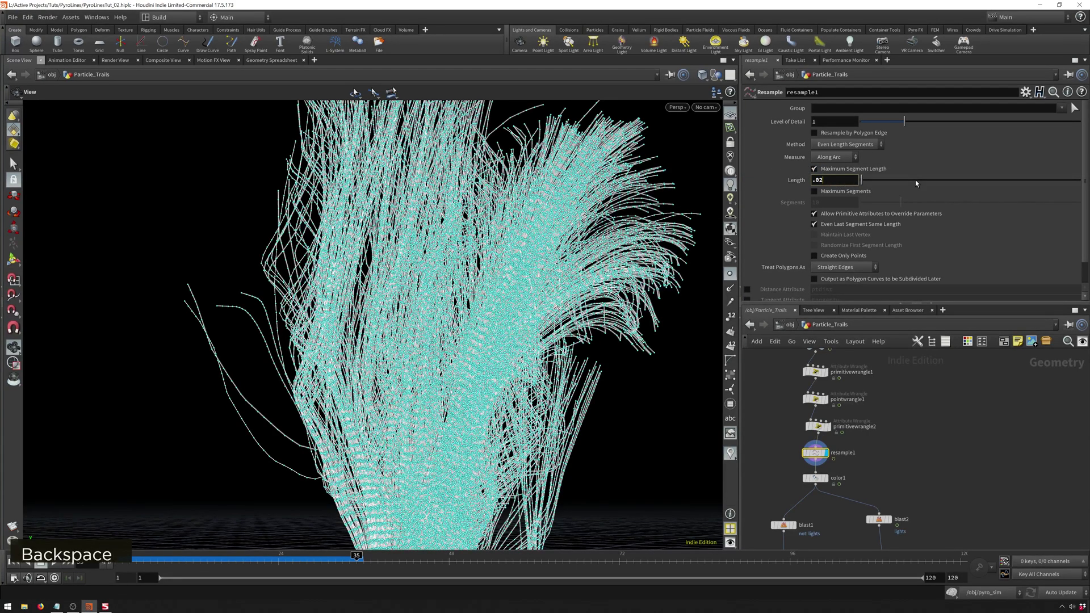
pyautogui.press('Return')
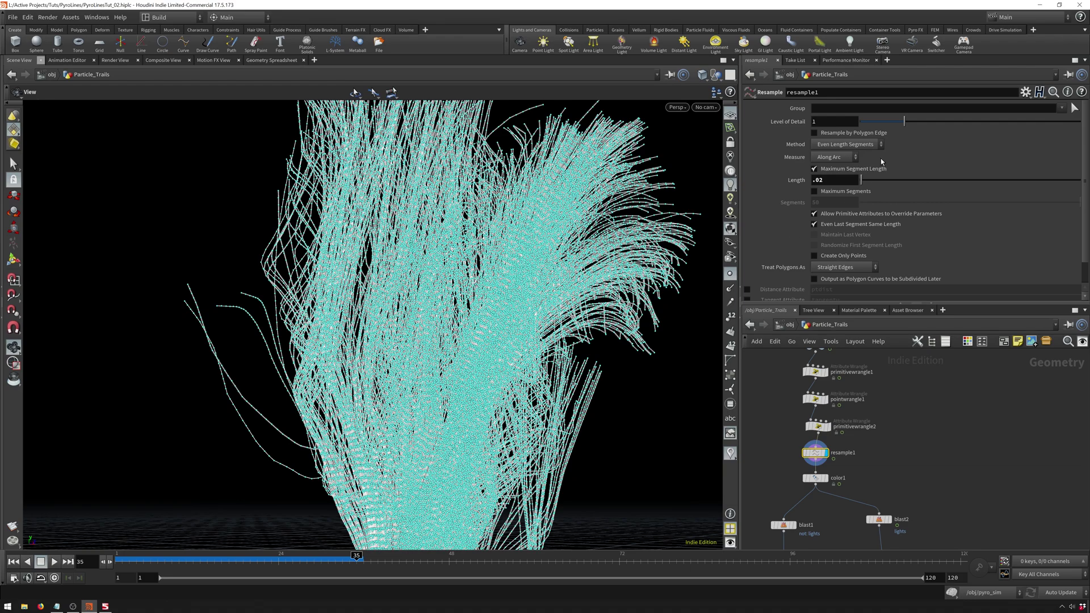
# Set the Length of resample1 to 0.015.
pyautogui.doubleClick(829, 181)
pyautogui.press('Return')
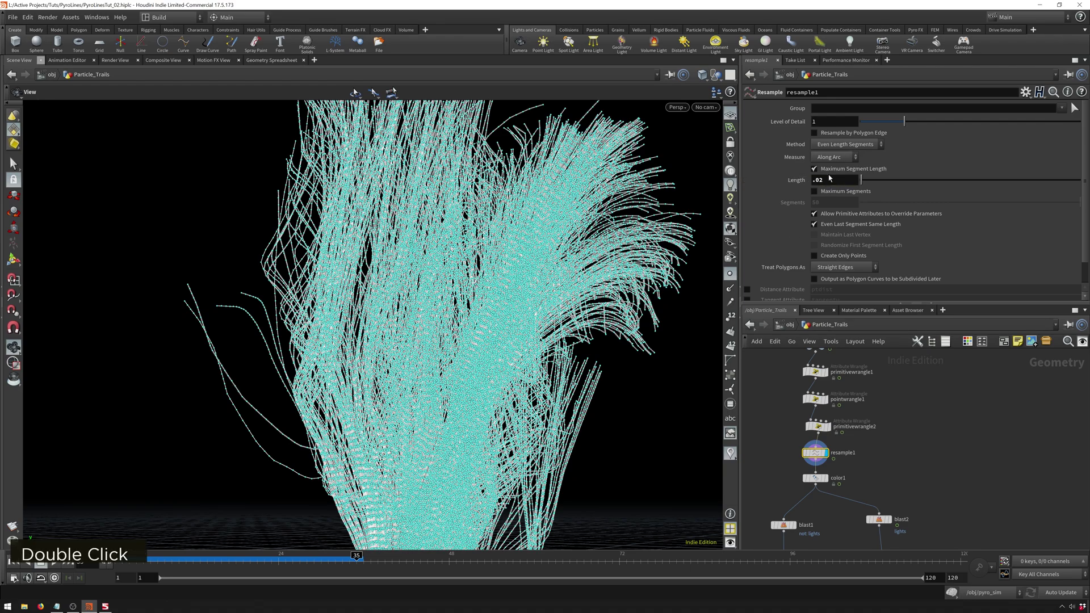
pyautogui.press('BackSpace')
pyautogui.write('15')
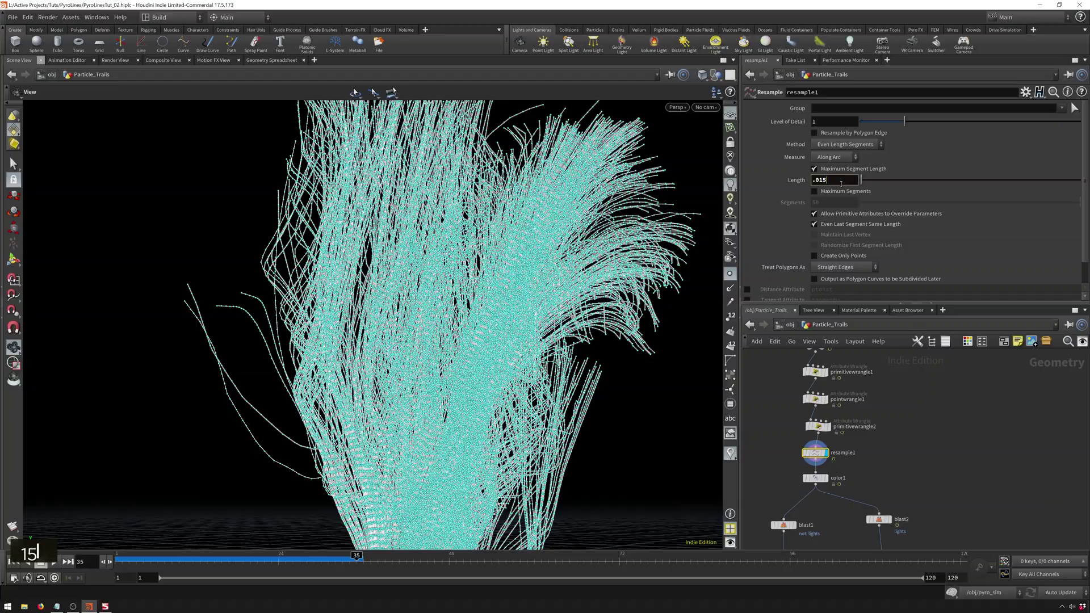
pyautogui.press('Return')
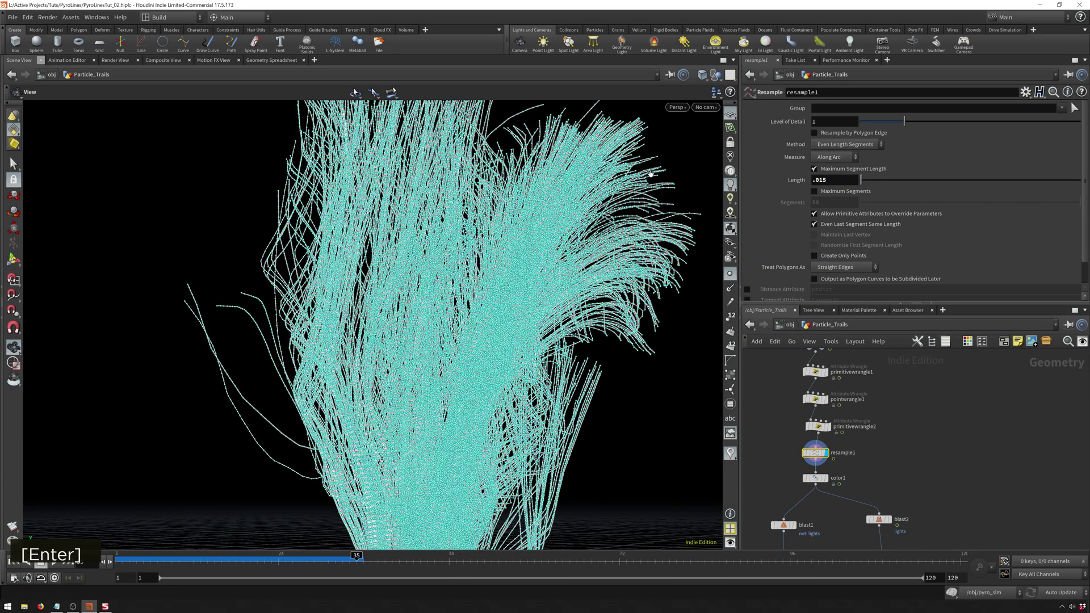
# Examine the resampled trails, return to the object level and inspect the light and spaghetti wires together.
pyautogui.scroll(-3, 503, 310)
pyautogui.keyDown('alt'); pyautogui.moveTo(495, 248); pyautogui.dragTo(513, 302); pyautogui.keyUp('alt')
pyautogui.keyDown('alt'); pyautogui.moveTo(605, 262); pyautogui.dragTo(566, 302); pyautogui.keyUp('alt')
pyautogui.scroll(-3, 950, 530)
pyautogui.middleClick(944, 502)
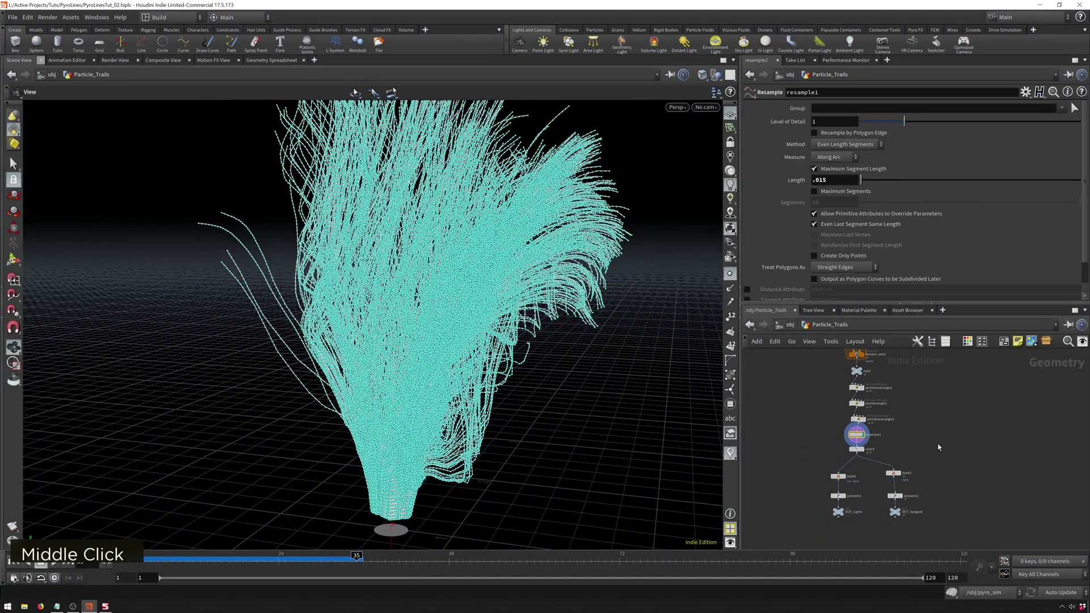
pyautogui.scroll(1, 938, 477)
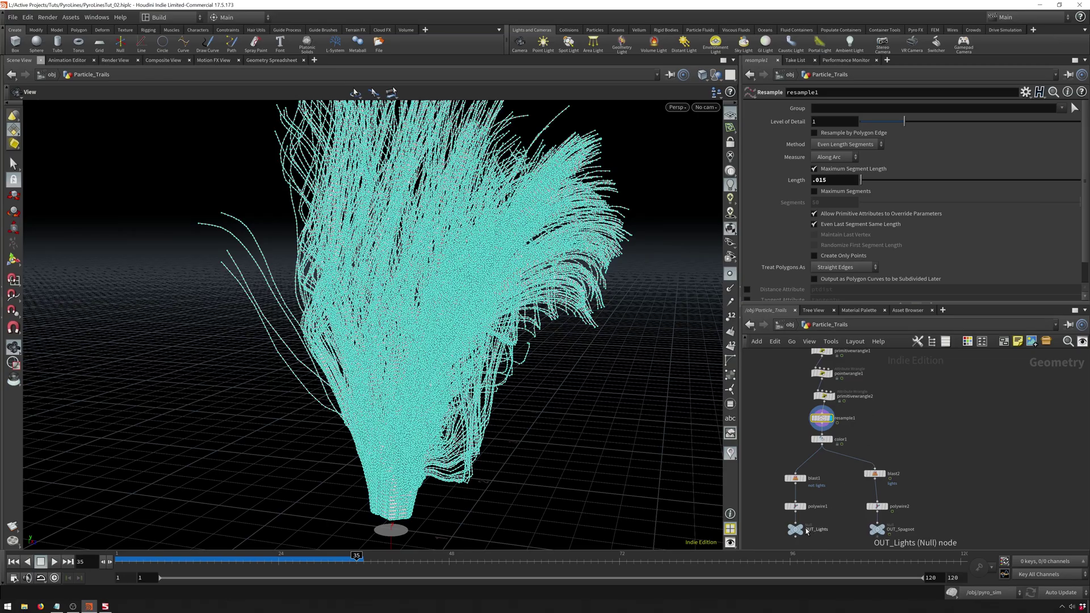
pyautogui.click(789, 325)
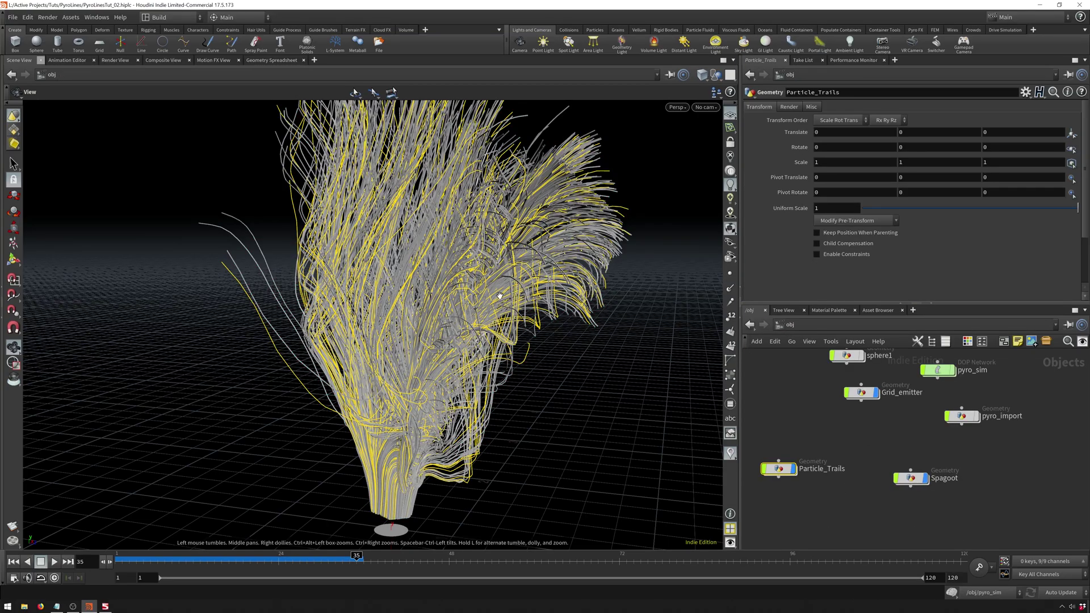
pyautogui.keyDown('alt'); pyautogui.moveTo(499, 295); pyautogui.dragTo(307, 227); pyautogui.keyUp('alt')
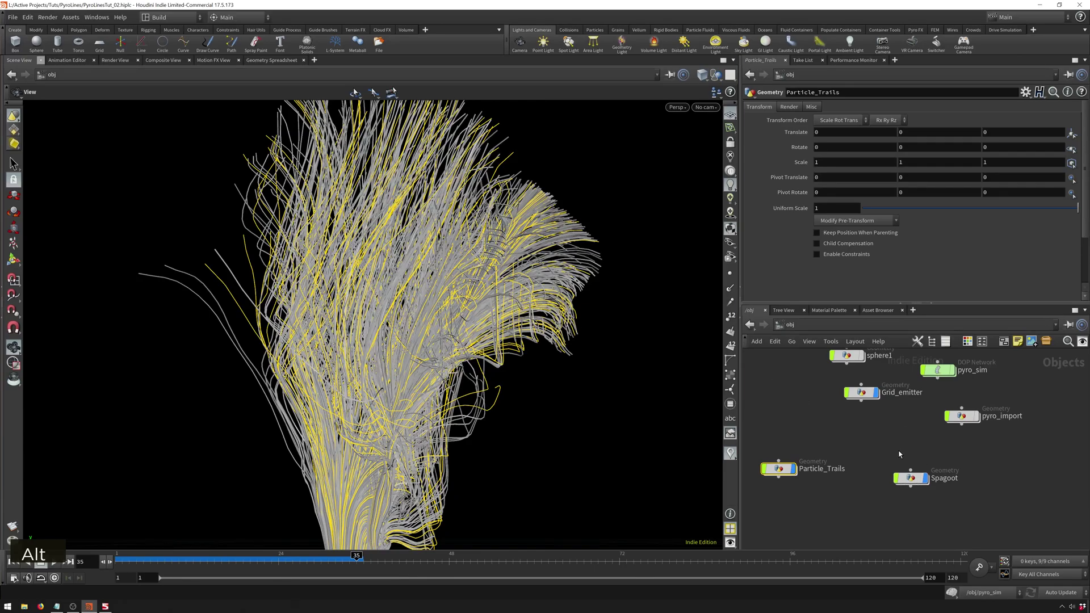
# Change the modulo in primitivewrangle2 of Particle_Trails to 10 and inspect the sparser lights at object level.
pyautogui.doubleClick(778, 467)
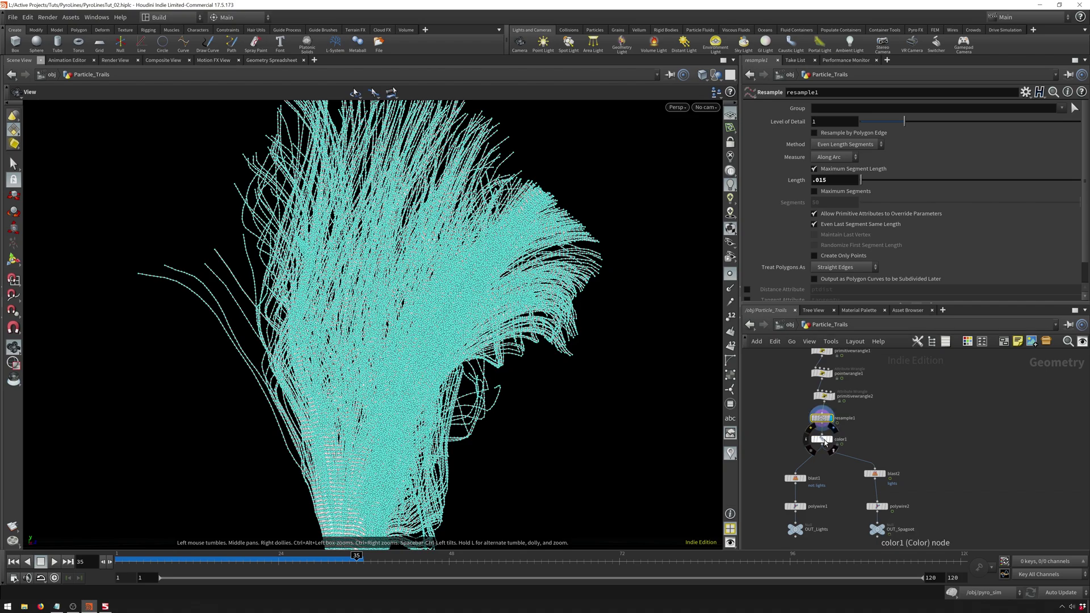
pyautogui.click(834, 393)
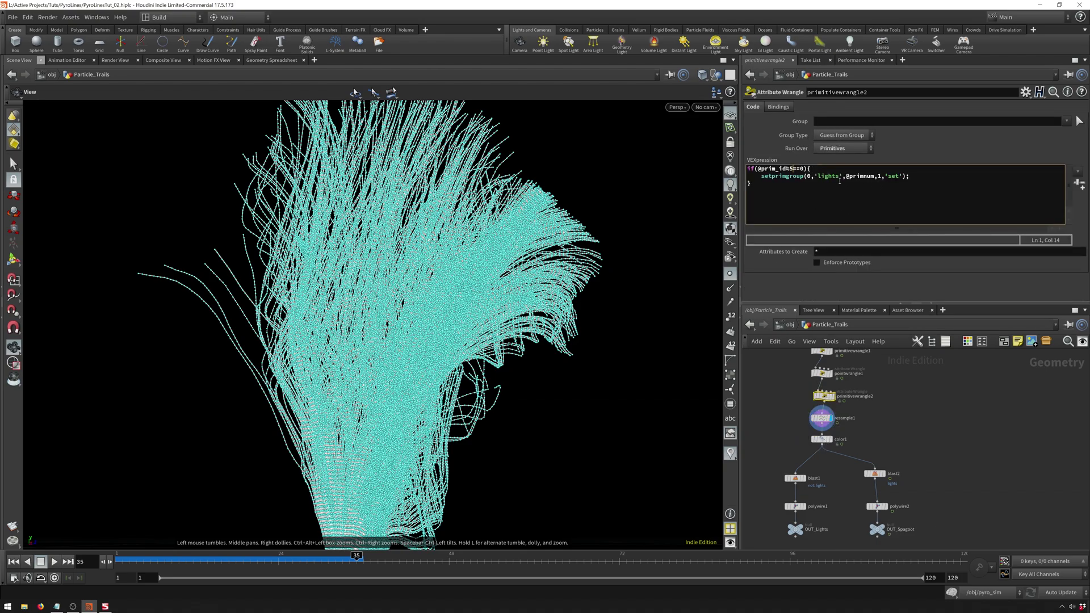
pyautogui.press('BackSpace')
pyautogui.write('10')
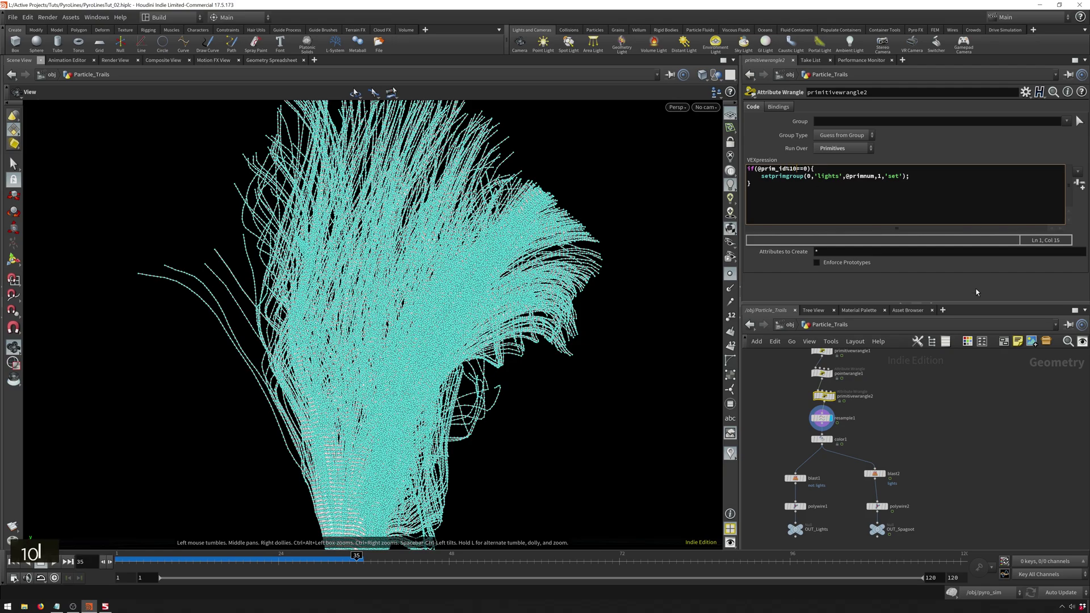
pyautogui.click(789, 324)
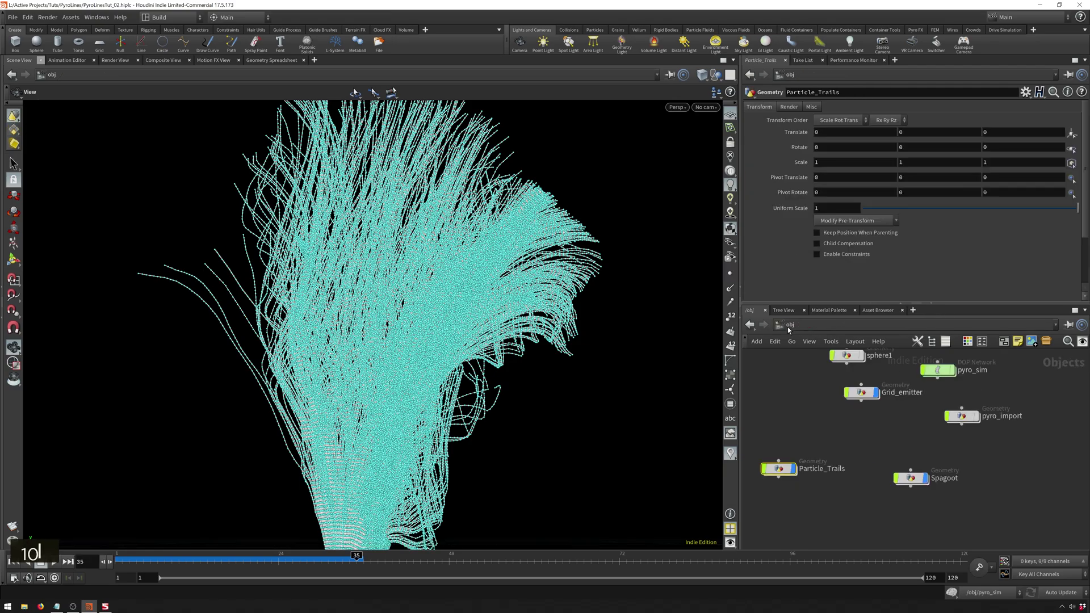
pyautogui.keyDown('alt'); pyautogui.moveTo(417, 171); pyautogui.dragTo(650, 258); pyautogui.keyUp('alt')
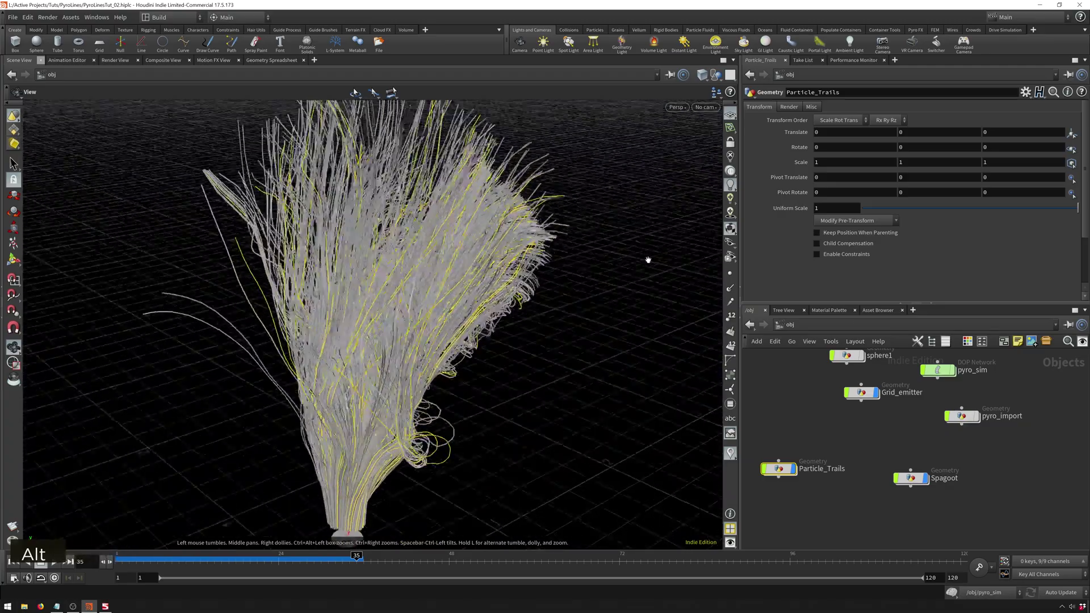
pyautogui.click(893, 456)
pyautogui.keyDown('alt'); pyautogui.moveTo(504, 298); pyautogui.dragTo(425, 232); pyautogui.keyUp('alt')
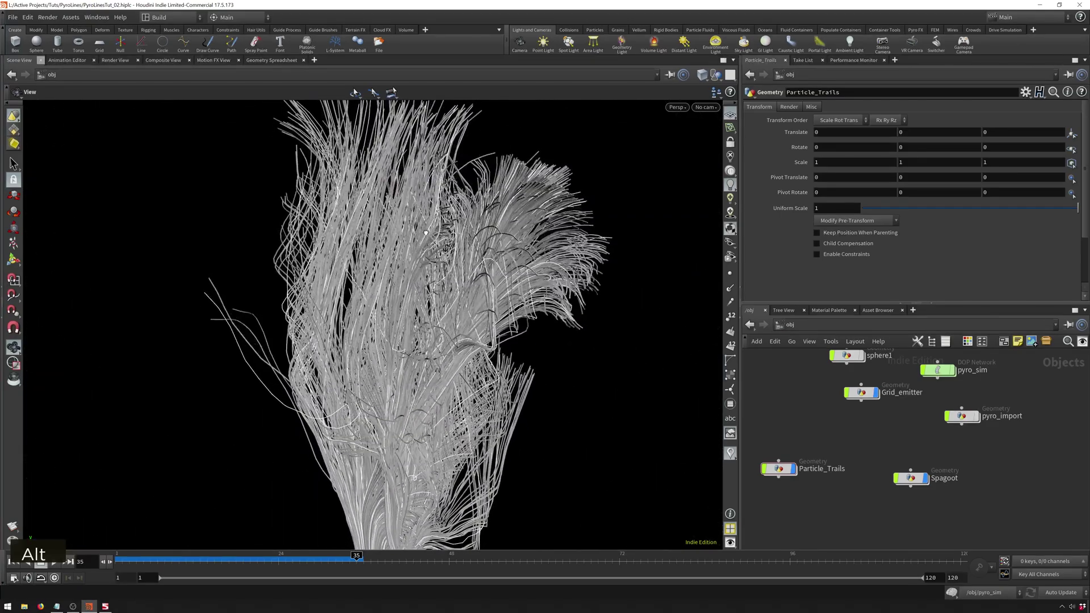
# Start an Alembic export with the valid frame range set to Export Frame Range.
pyautogui.click(13, 17)
pyautogui.moveTo(74, 166)
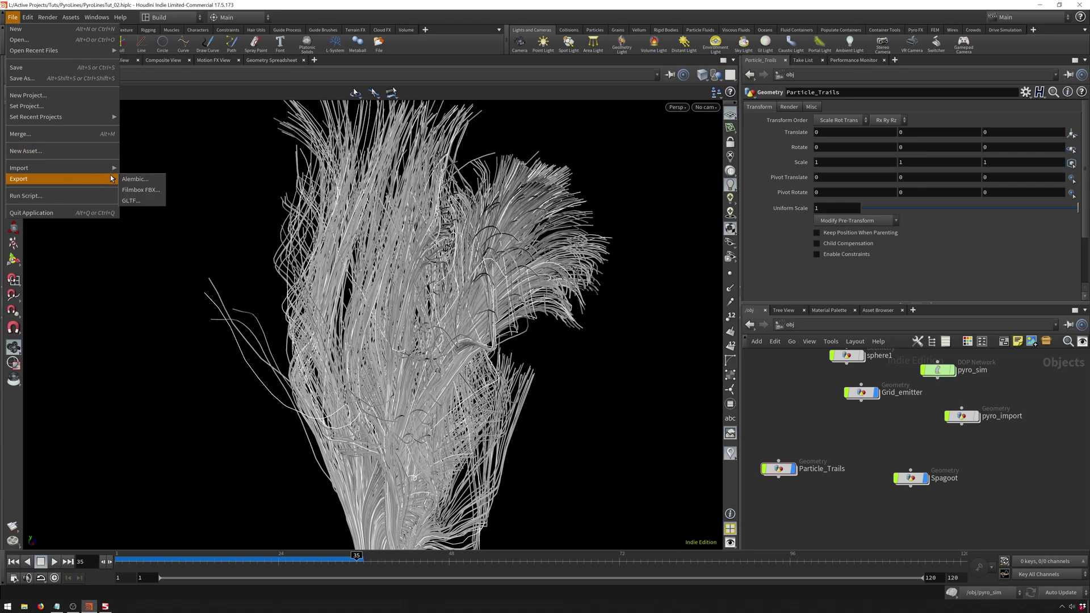
pyautogui.doubleClick(135, 179)
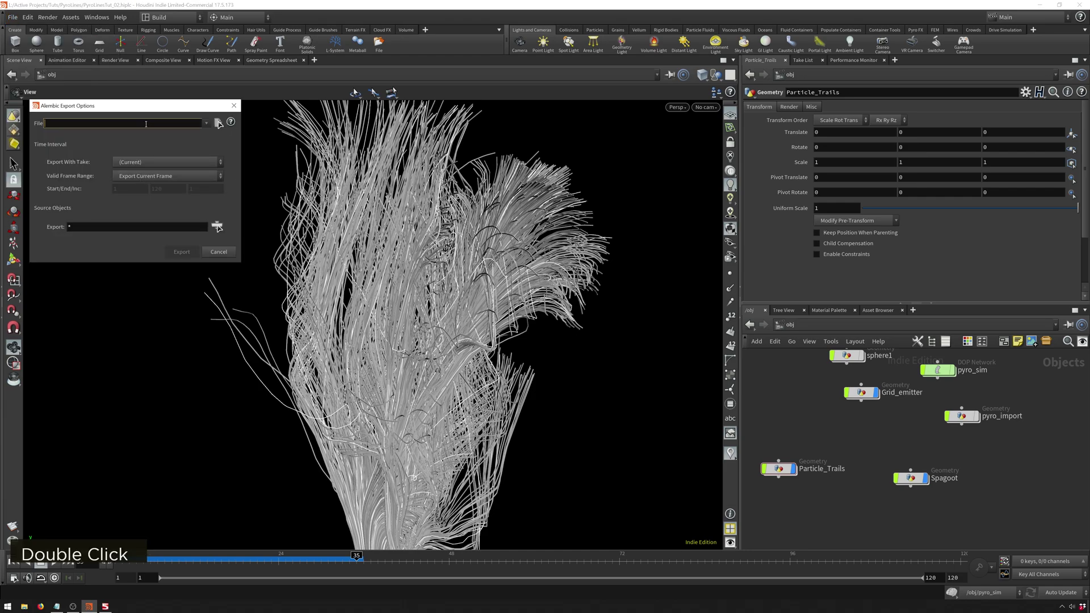
pyautogui.click(170, 176)
pyautogui.click(164, 193)
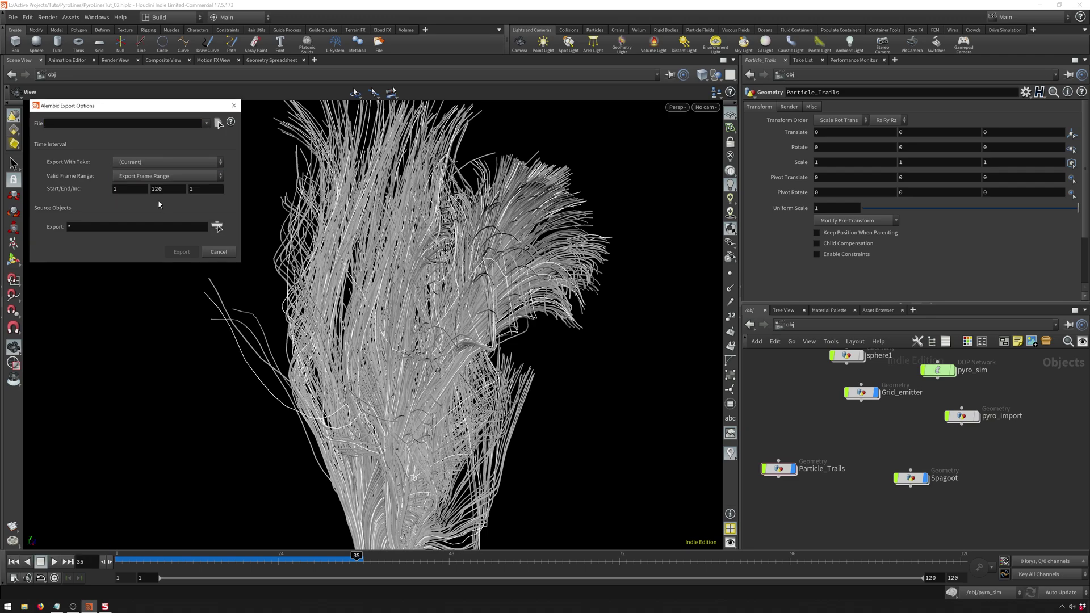
# Set the Alembic export's source objects to /obj/Spagoot and /obj/Particle_Trails.
pyautogui.click(217, 226)
pyautogui.doubleClick(208, 116)
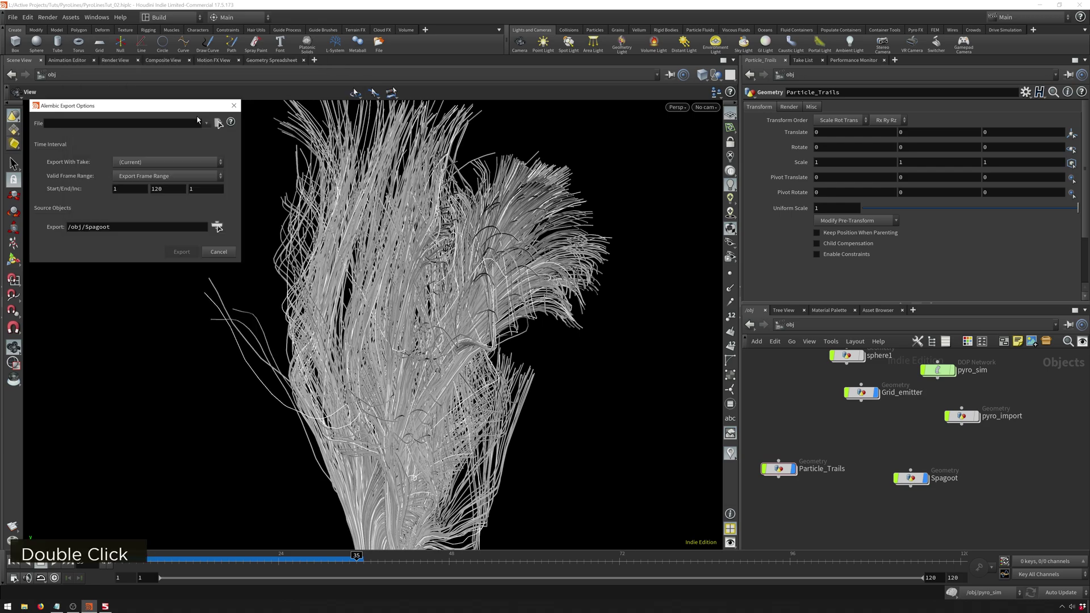
pyautogui.click(217, 226)
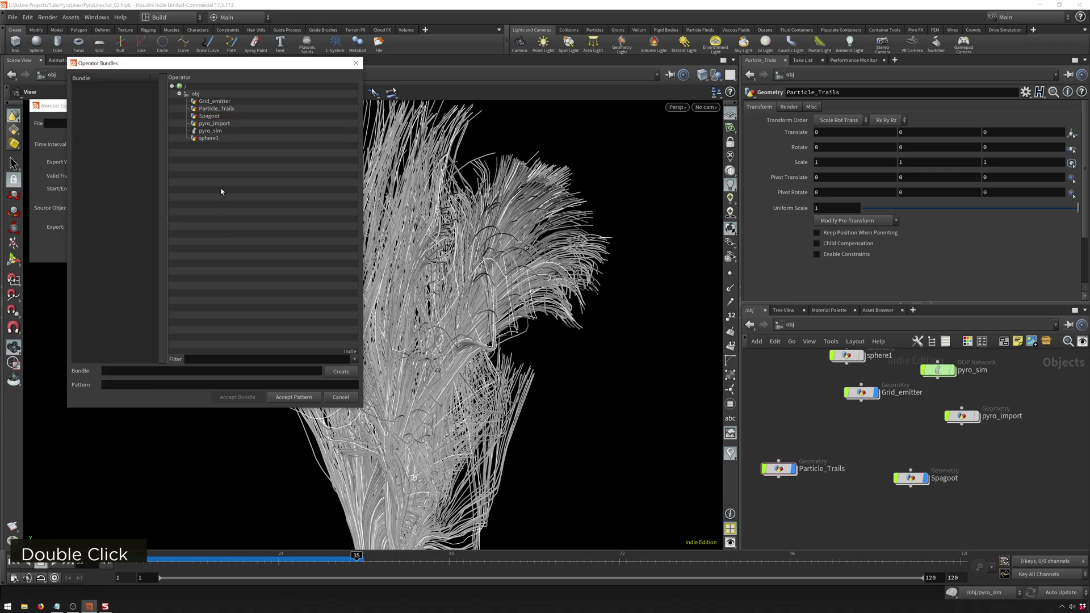
pyautogui.click(218, 117)
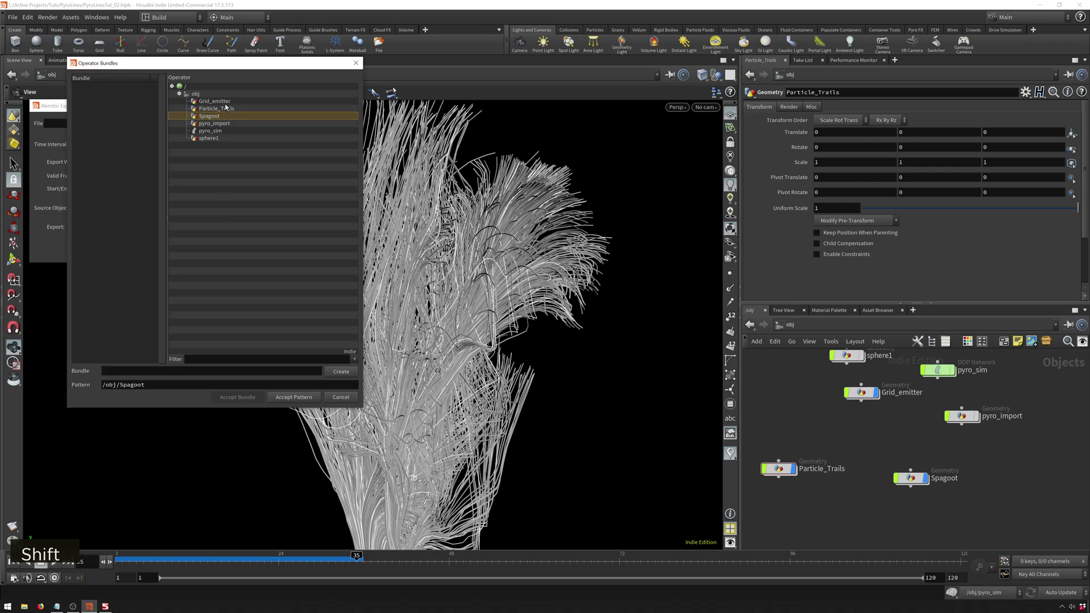
pyautogui.keyDown('shift'); pyautogui.click(226, 109); pyautogui.keyUp('shift')
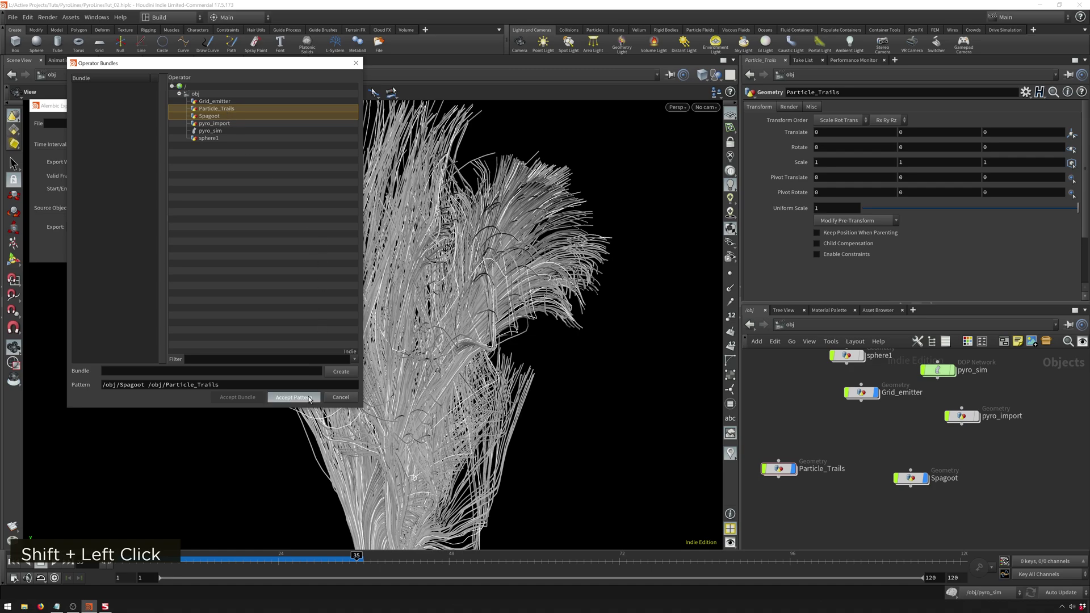
pyautogui.click(293, 397)
# Name the export file PyrLinesTutorial_HIPOUT01.abc in the $HIP folder and run the Alembic export.
pyautogui.click(220, 123)
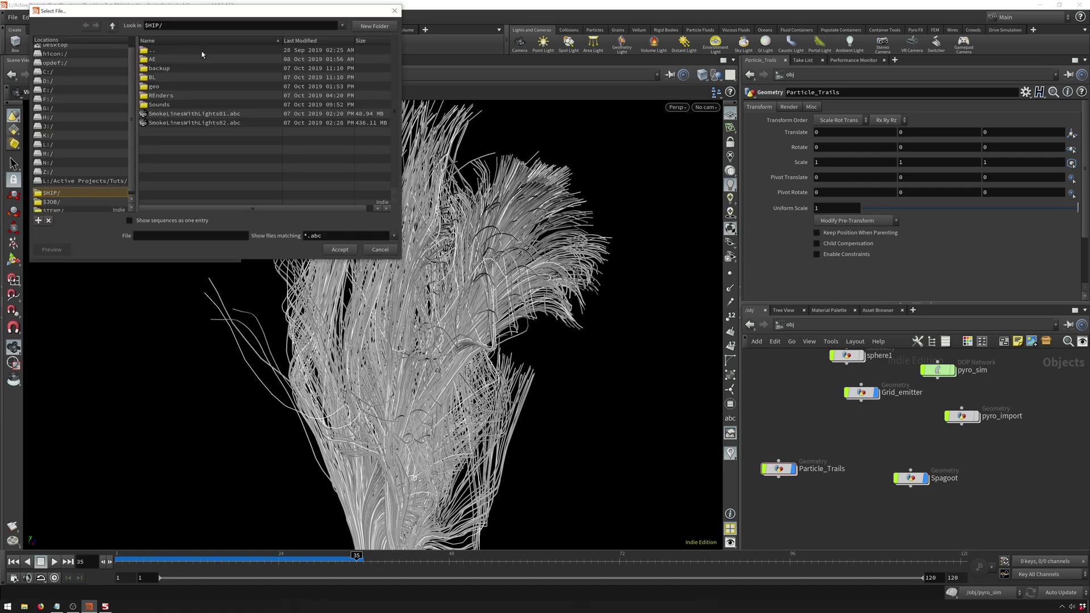
pyautogui.click(176, 234)
pyautogui.write('Pyr')
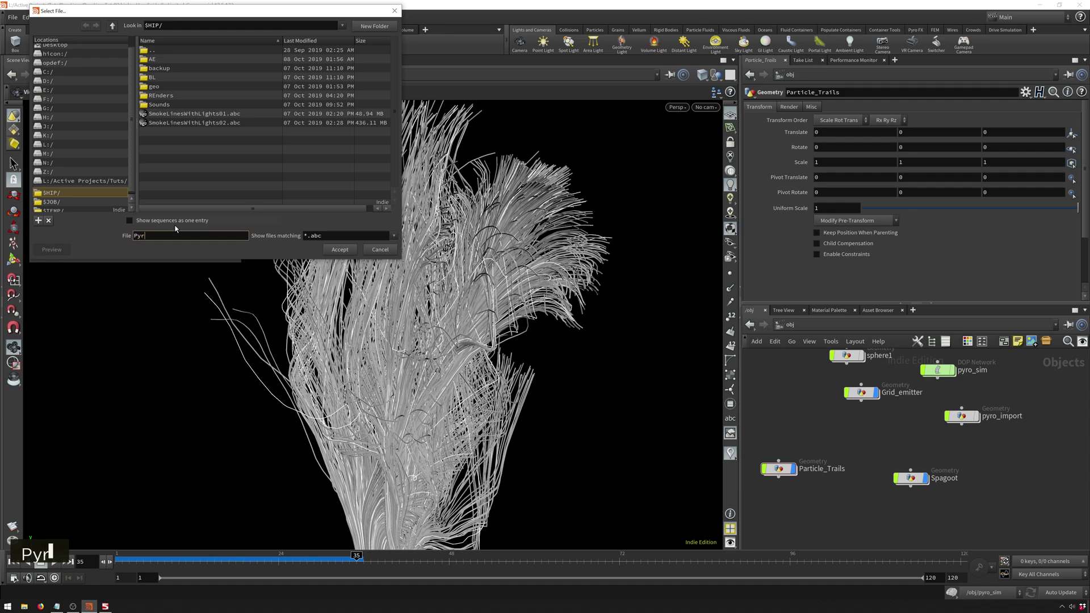
pyautogui.write('LinesTutorial_')
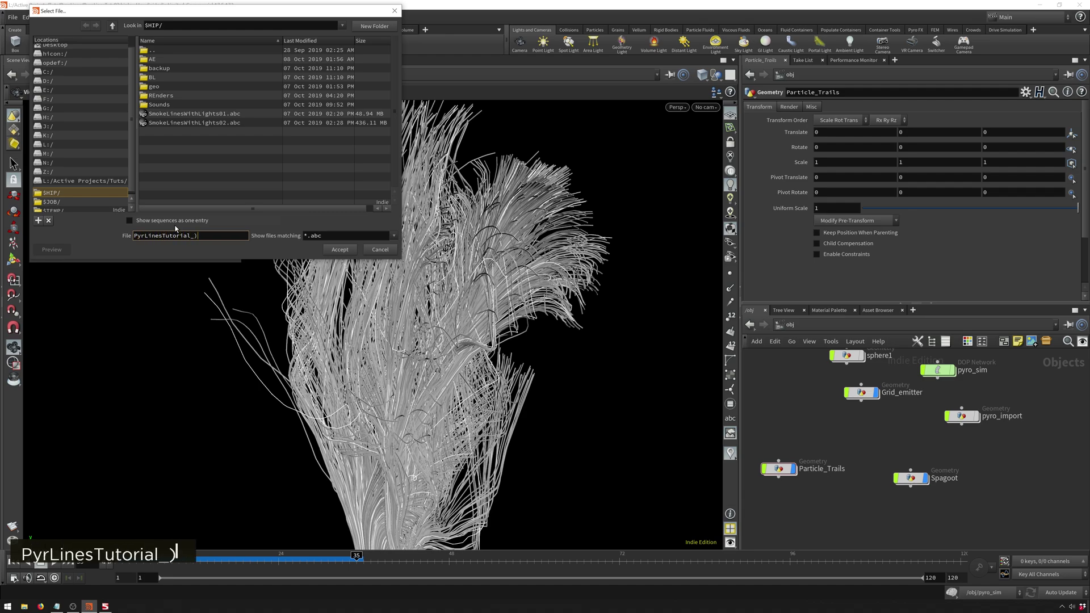
pyautogui.write('HIPOUT')
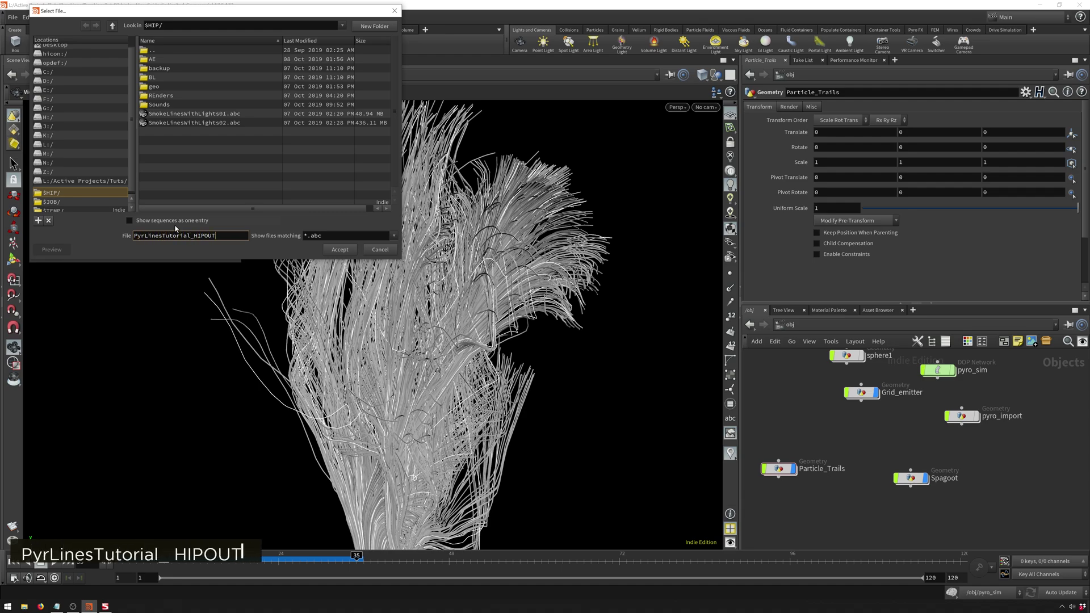
pyautogui.write('.abc')
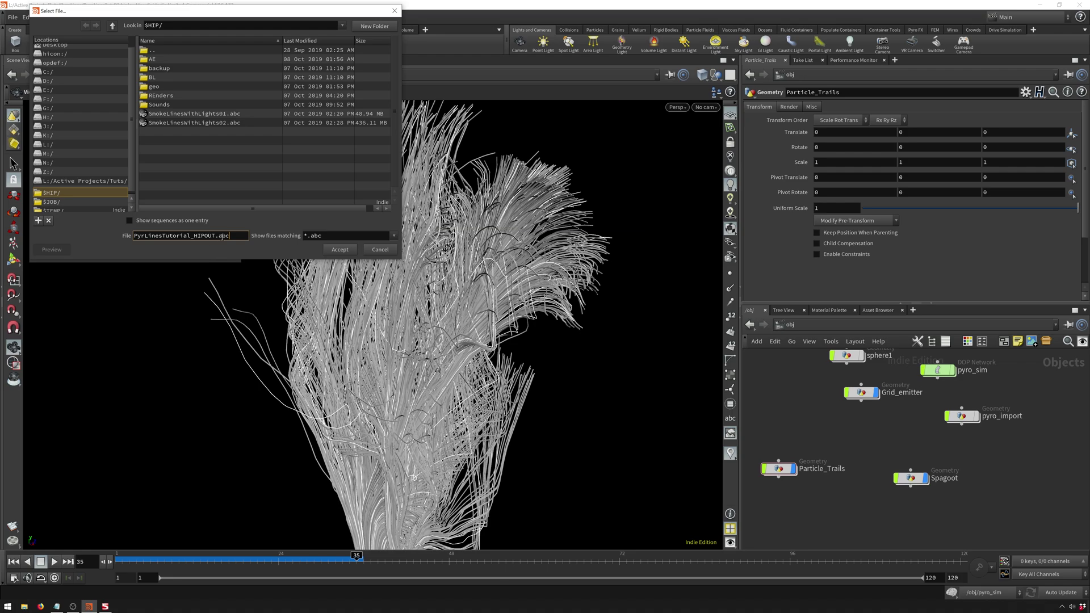
pyautogui.write('01')
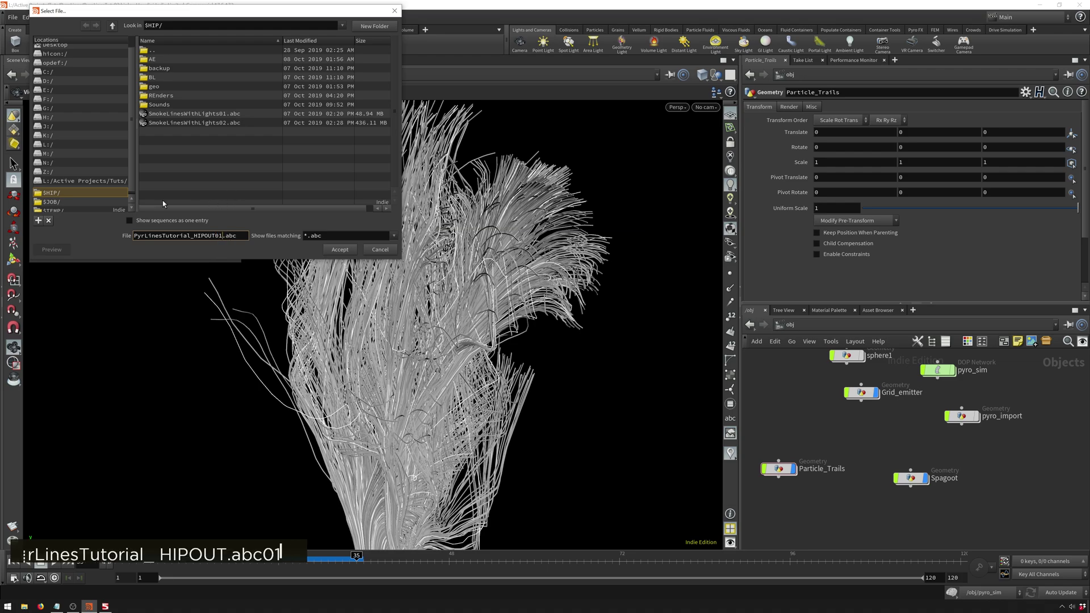
pyautogui.click(331, 251)
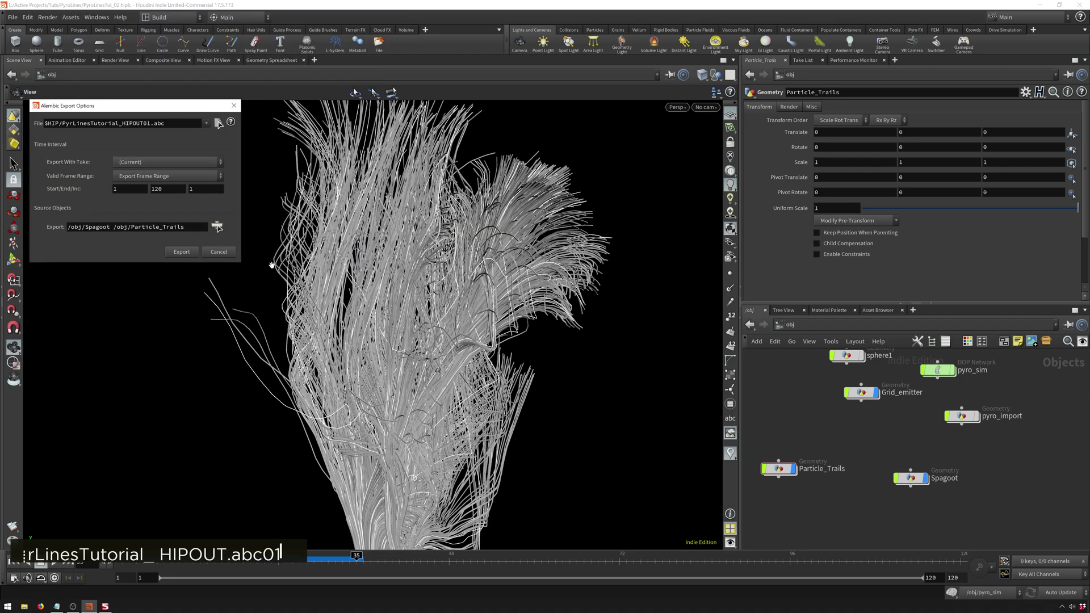
pyautogui.click(182, 251)
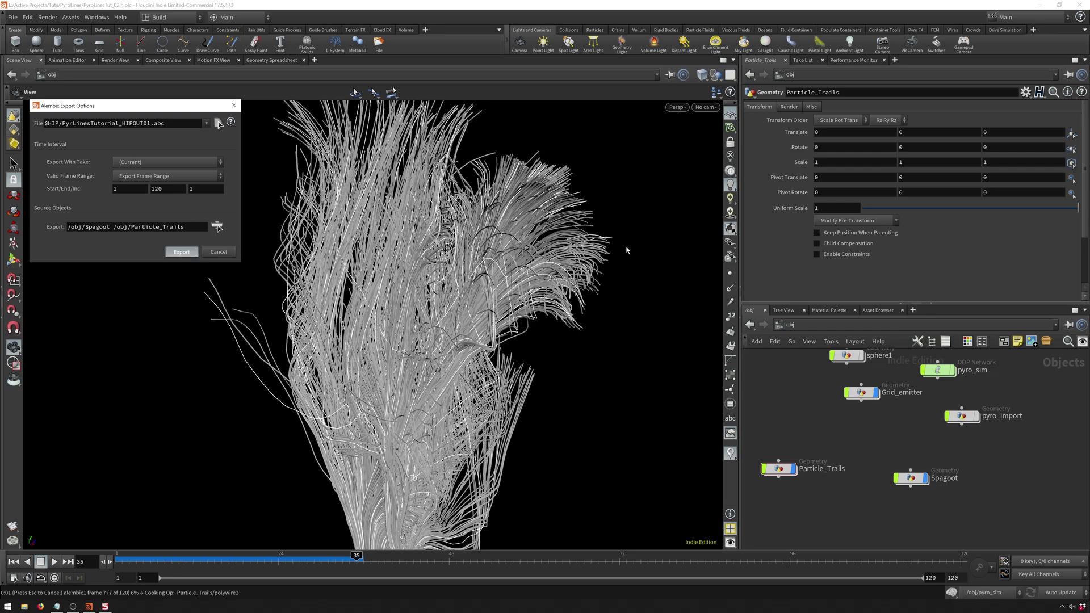
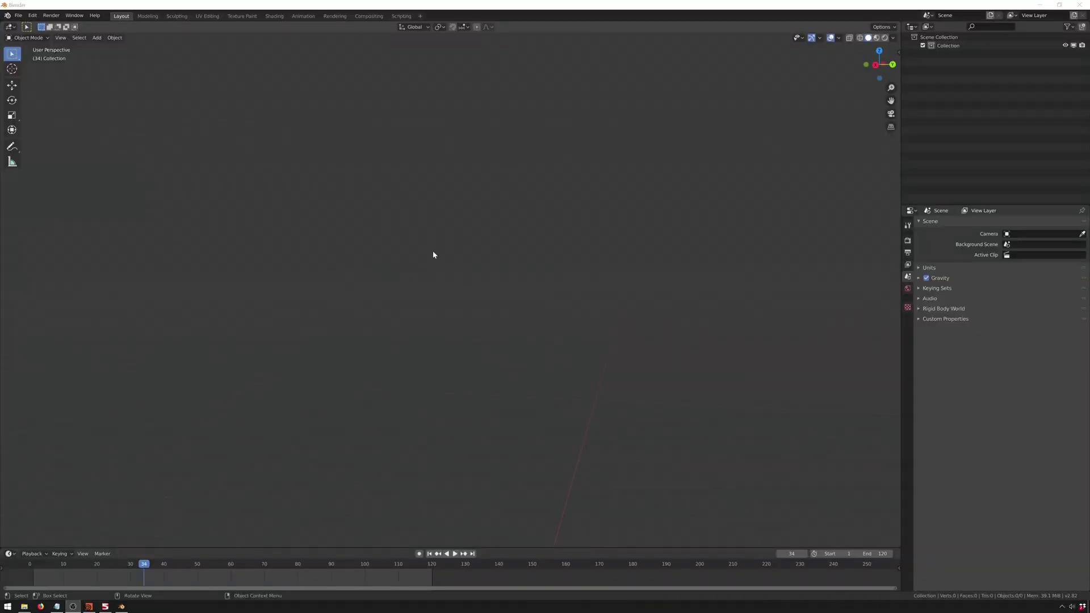
# Switch to Blender and import the Alembic file PyrLinesTutorial_HIPOUT02.abc from the PyroLines folder.
pyautogui.scroll(-5, 458, 299)
pyautogui.moveTo(515, 356); pyautogui.dragTo(440, 256, button='middle')
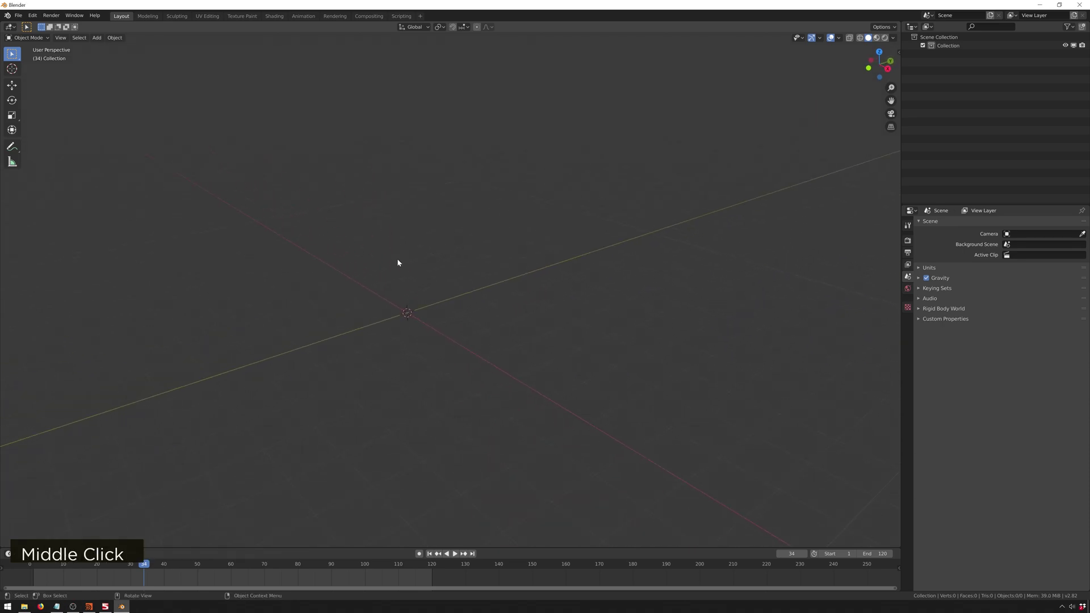
pyautogui.click(18, 15)
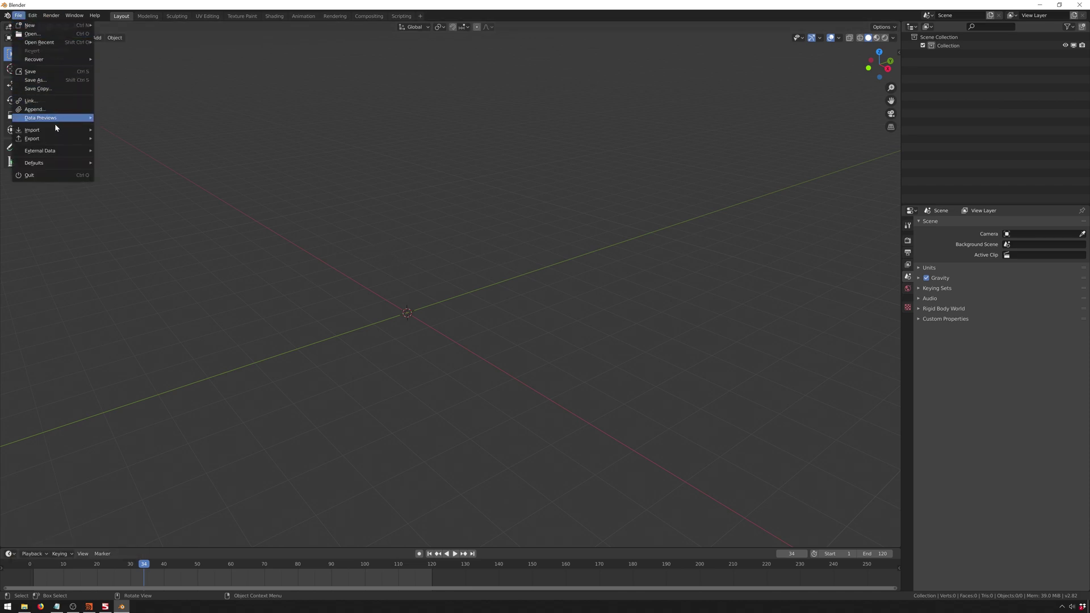
pyautogui.moveTo(55, 130)
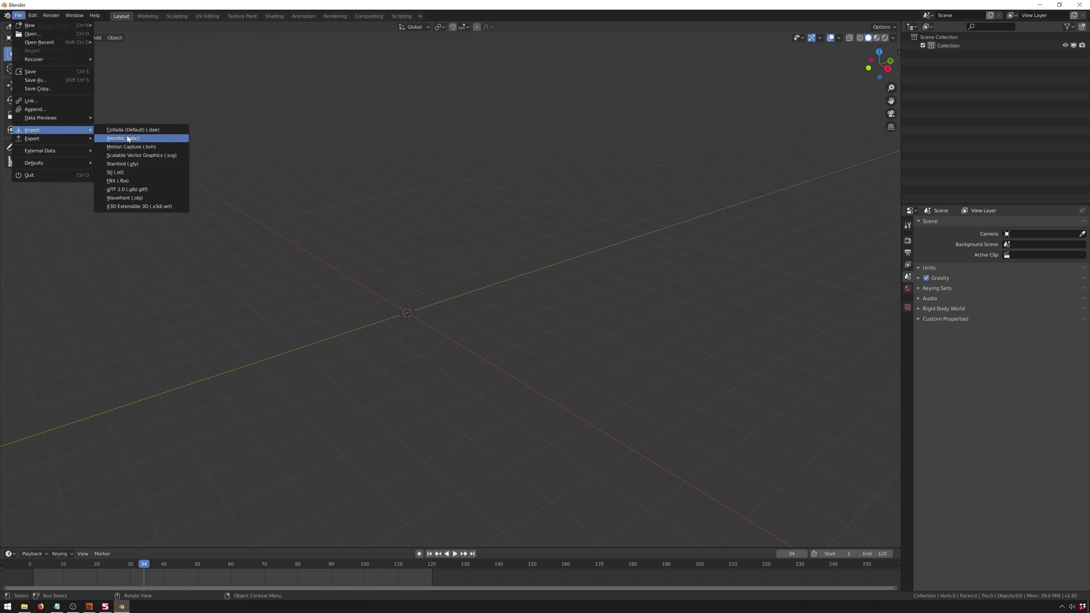
pyautogui.click(123, 139)
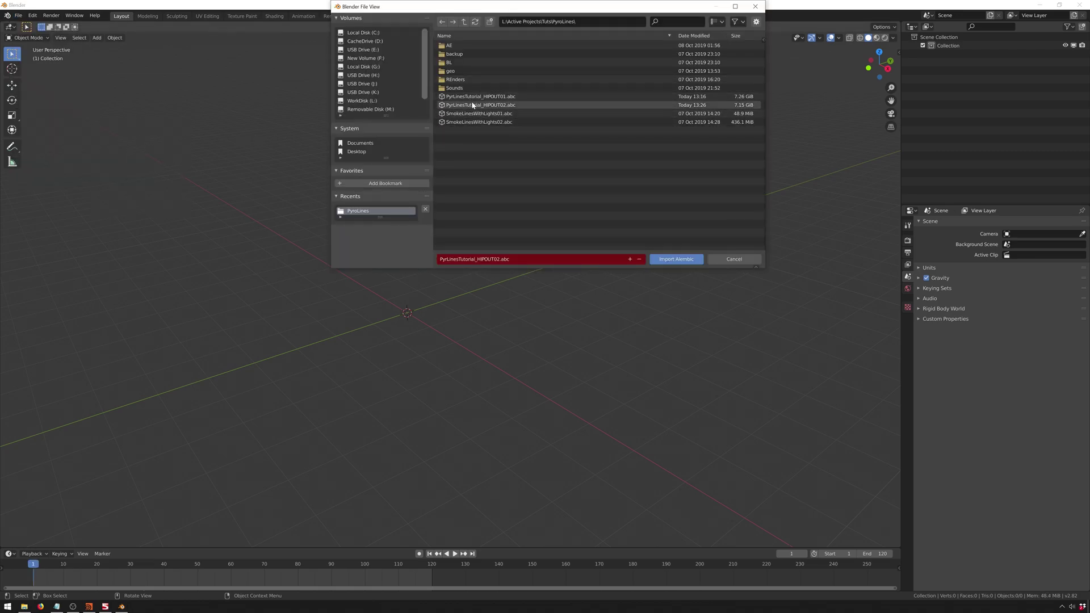
pyautogui.press('Return')
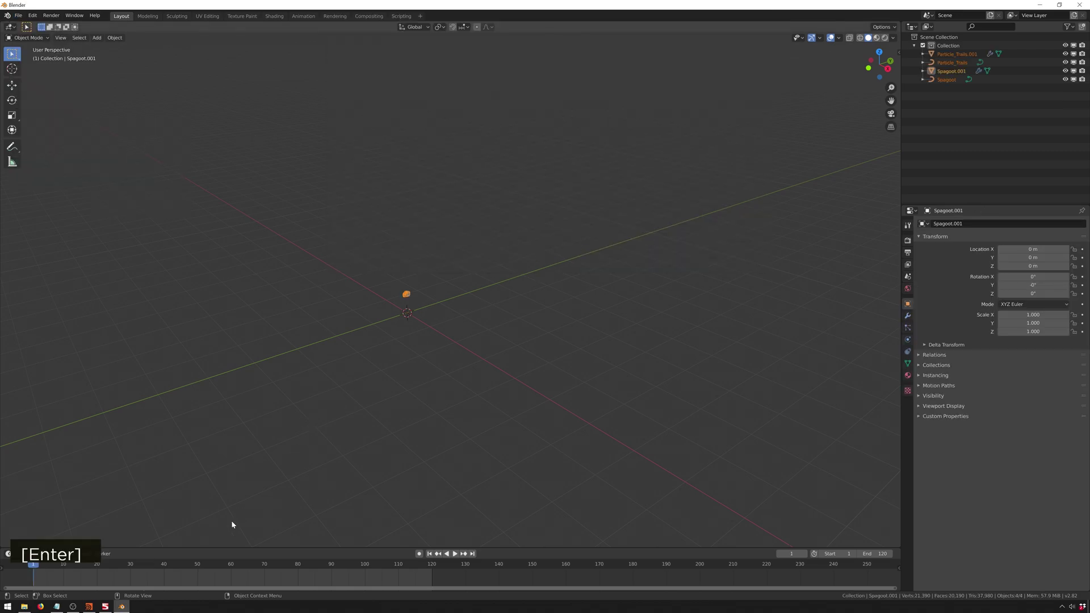
# Scrub the timeline to frame 56, look at the imported trails and clear the selection.
pyautogui.moveTo(216, 571); pyautogui.dragTo(219, 571)
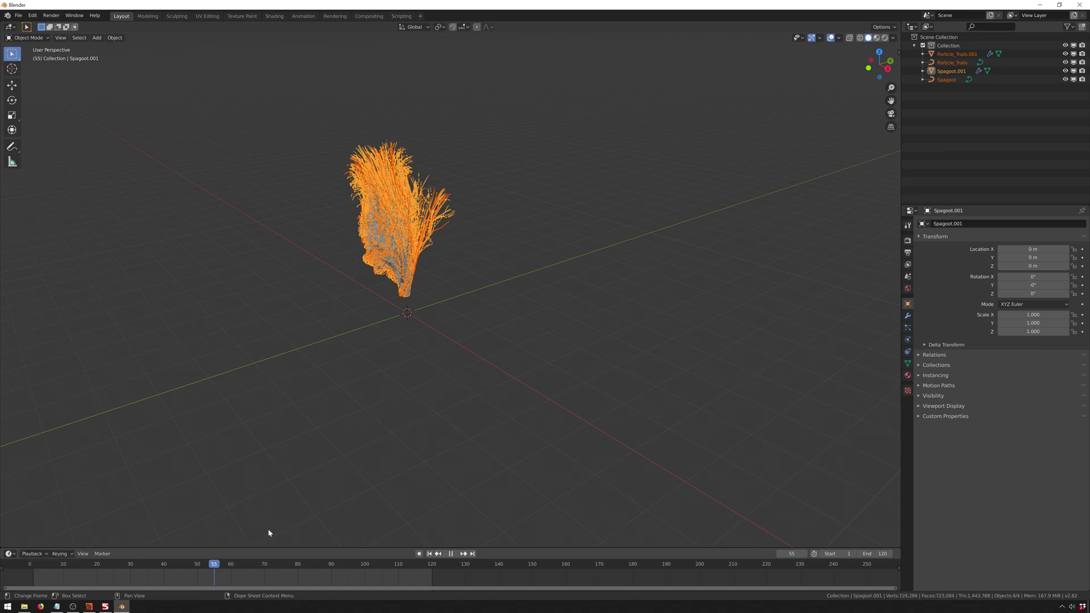
pyautogui.scroll(4, 460, 244)
pyautogui.keyDown('alt'); pyautogui.moveTo(430, 156); pyautogui.dragTo(511, 132); pyautogui.keyUp('alt')
pyautogui.click(965, 110)
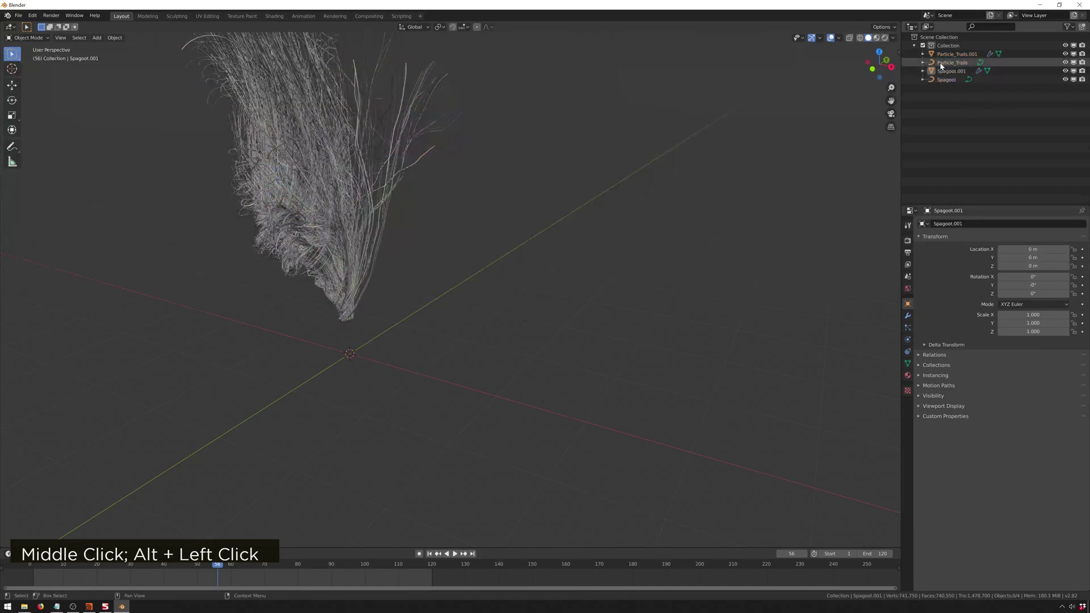
# Delete the curve objects Particle_Trails and Spagoot, keeping the two mesh objects.
pyautogui.click(940, 64)
pyautogui.keyDown('shift'); pyautogui.click(934, 80); pyautogui.keyUp('shift')
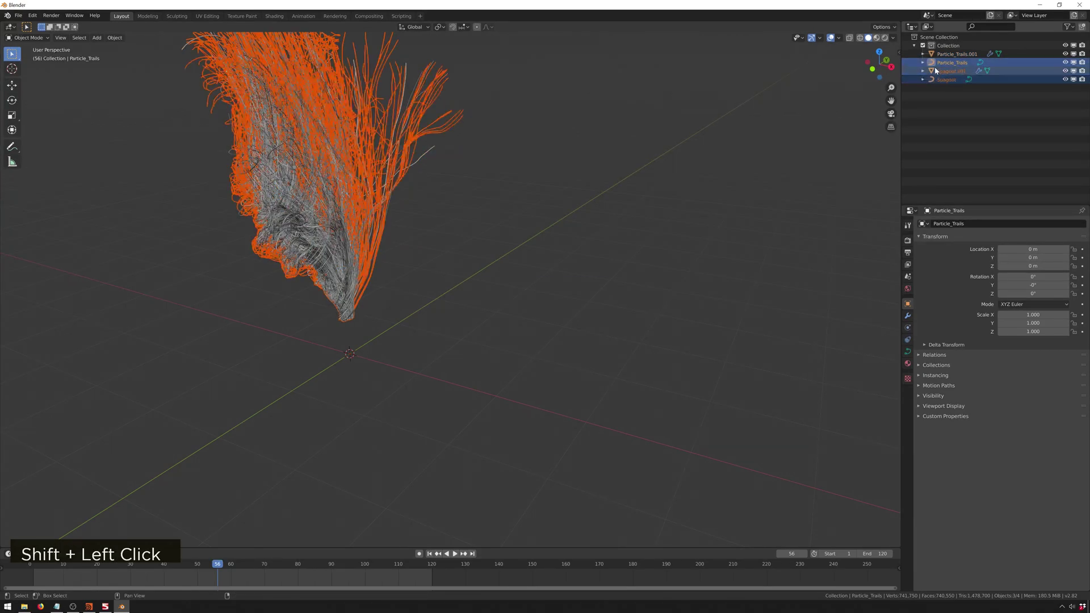
pyautogui.keyDown('shift'); pyautogui.click(938, 64); pyautogui.keyUp('shift')
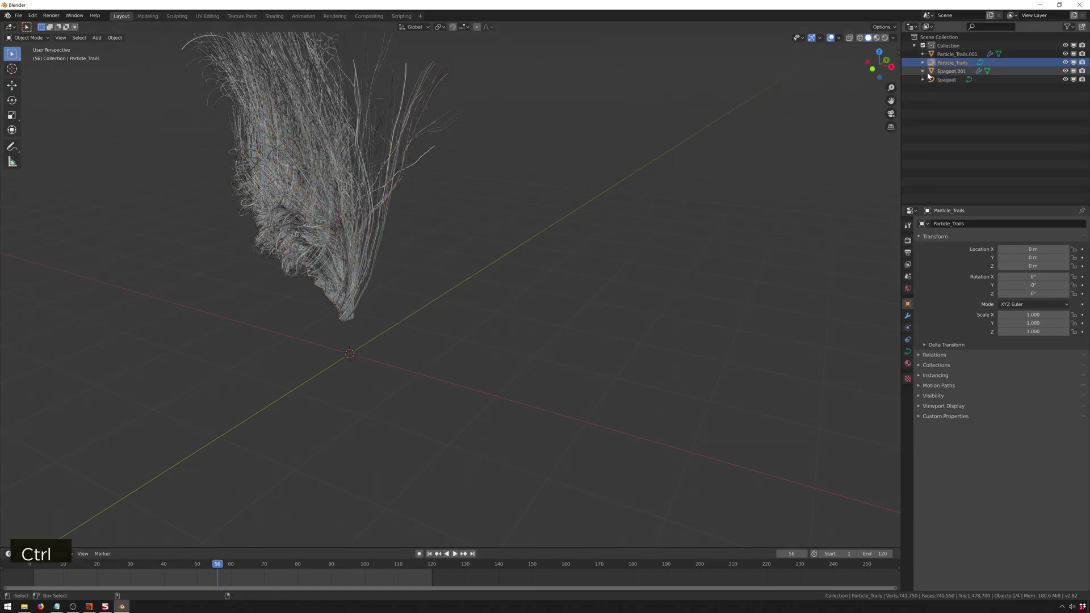
pyautogui.keyDown('ctrl'); pyautogui.click(934, 79); pyautogui.keyUp('ctrl')
pyautogui.press('Return')
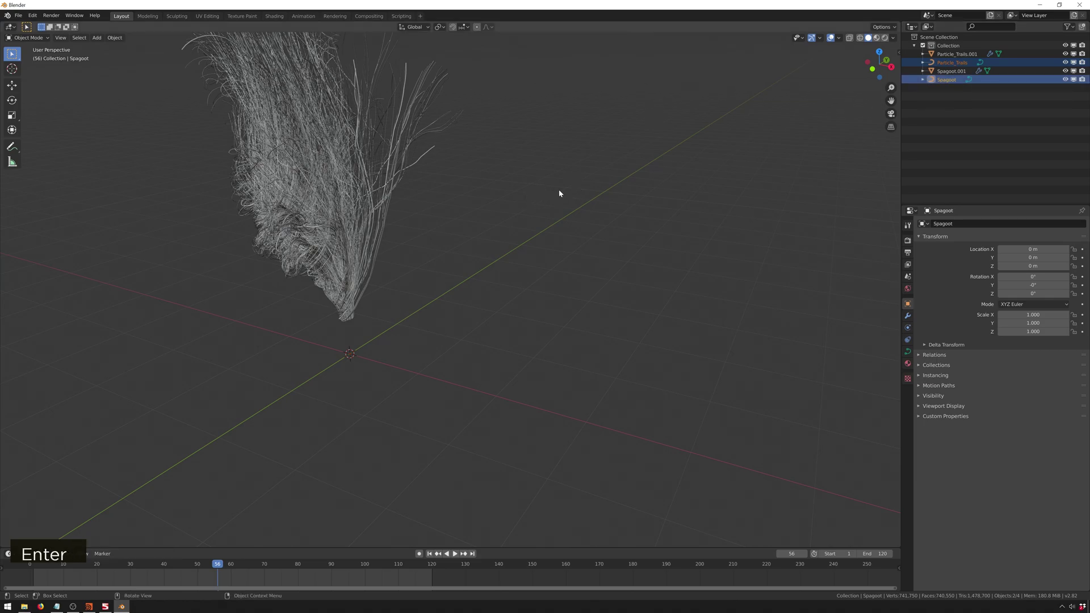
pyautogui.press('Delete')
# Examine the remaining trail meshes from several angles and close up.
pyautogui.scroll(2, 604, 195)
pyautogui.keyDown('shift'); pyautogui.moveTo(273, 134); pyautogui.dragTo(448, 213, button='middle'); pyautogui.keyUp('shift')
pyautogui.scroll(3, 555, 287)
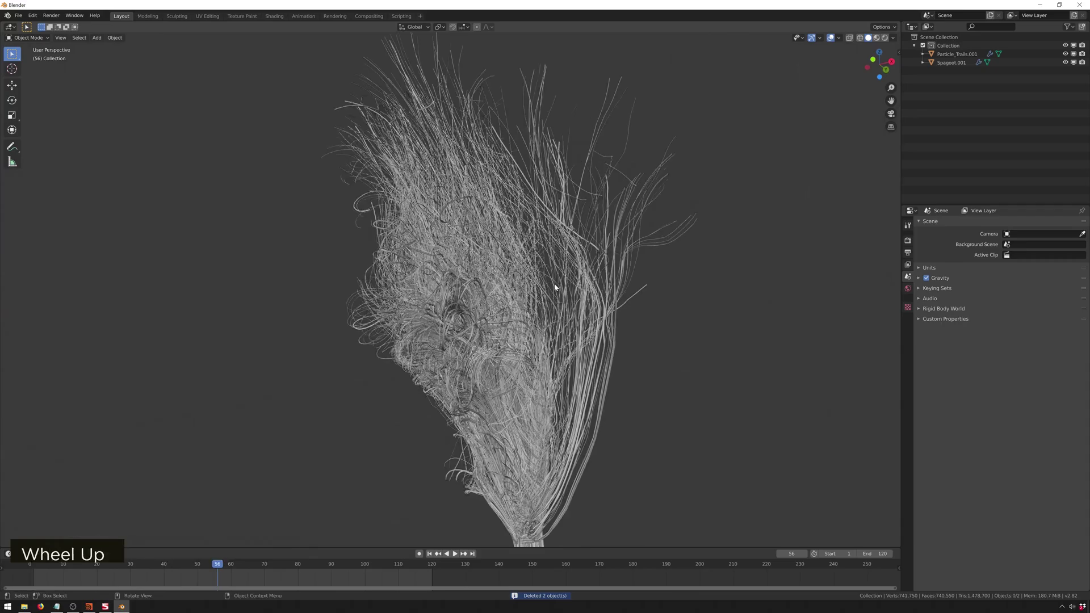
pyautogui.moveTo(555, 287); pyautogui.dragTo(564, 226, button='middle')
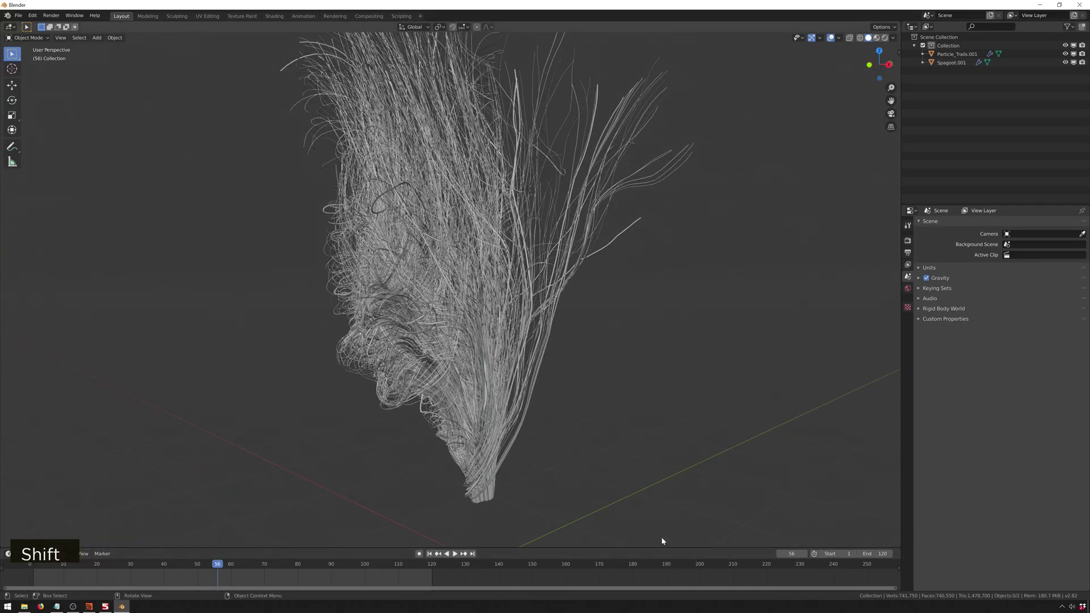
pyautogui.moveTo(557, 428); pyautogui.dragTo(514, 275, button='middle')
pyautogui.scroll(3, 574, 398)
pyautogui.scroll(2, 586, 296)
pyautogui.scroll(-2, 561, 292)
pyautogui.scroll(-1, 554, 331)
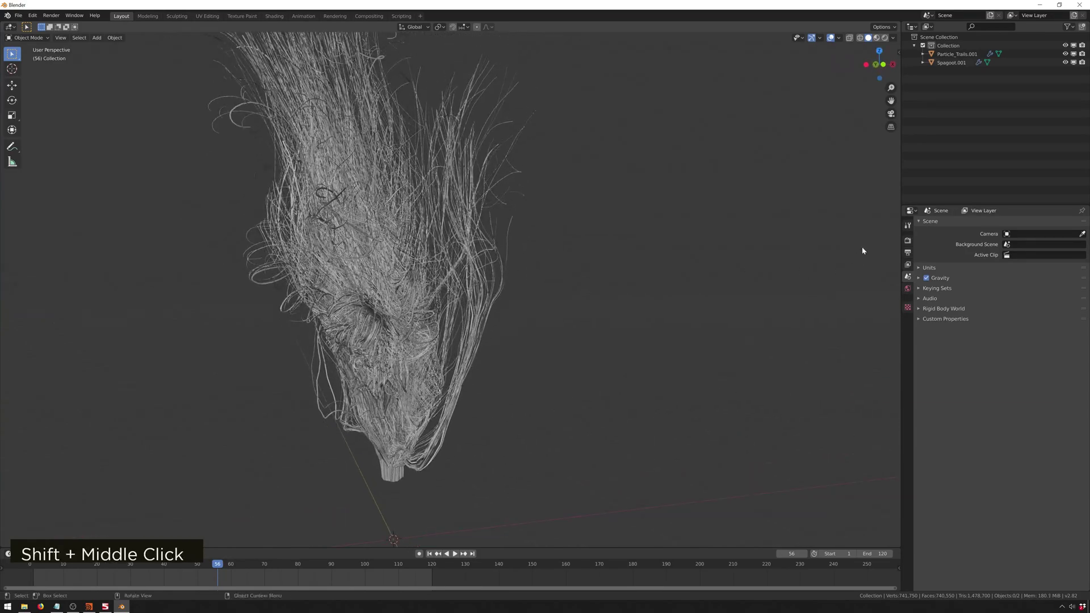
# Rename the Particle_Trails.001 object as Lights.
pyautogui.doubleClick(954, 54)
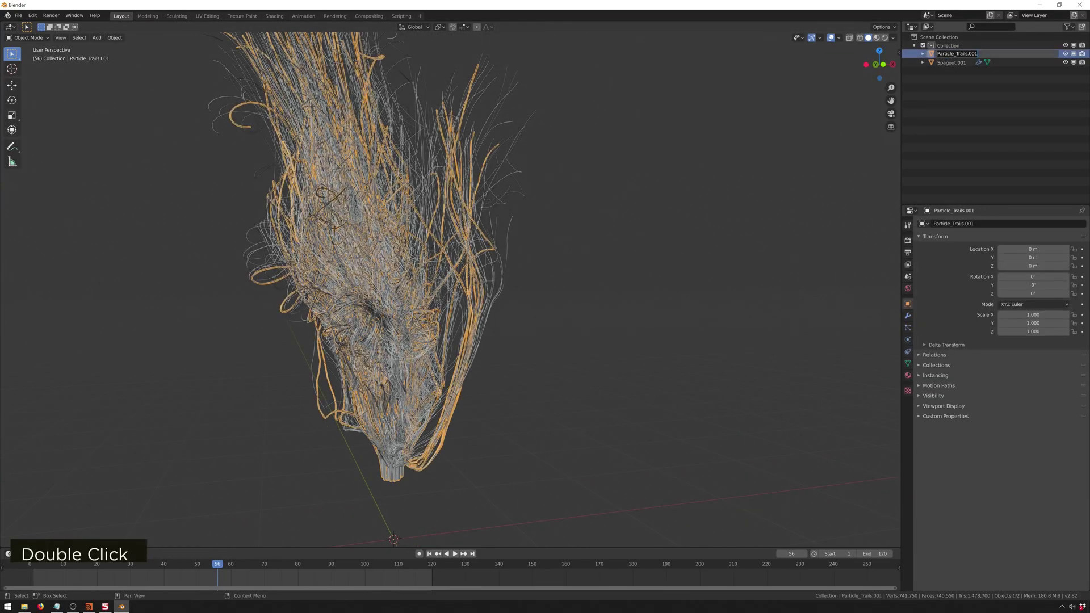
pyautogui.write('Lights')
pyautogui.press('Return')
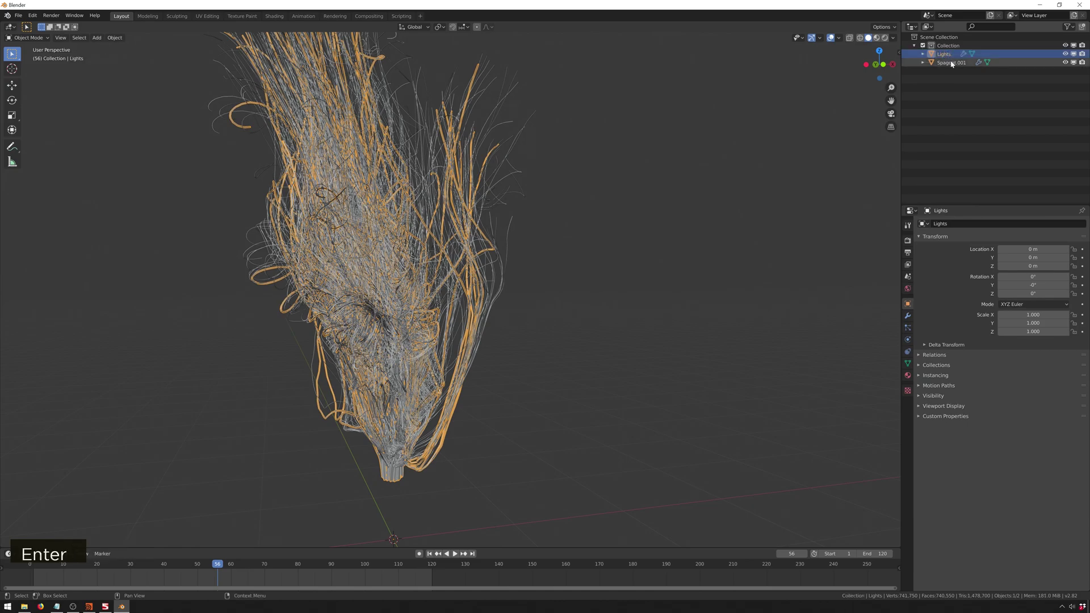
# Split the 3D viewport vertically and turn the new area into a Shader Editor.
pyautogui.moveTo(900, 24); pyautogui.dragTo(608, 170)
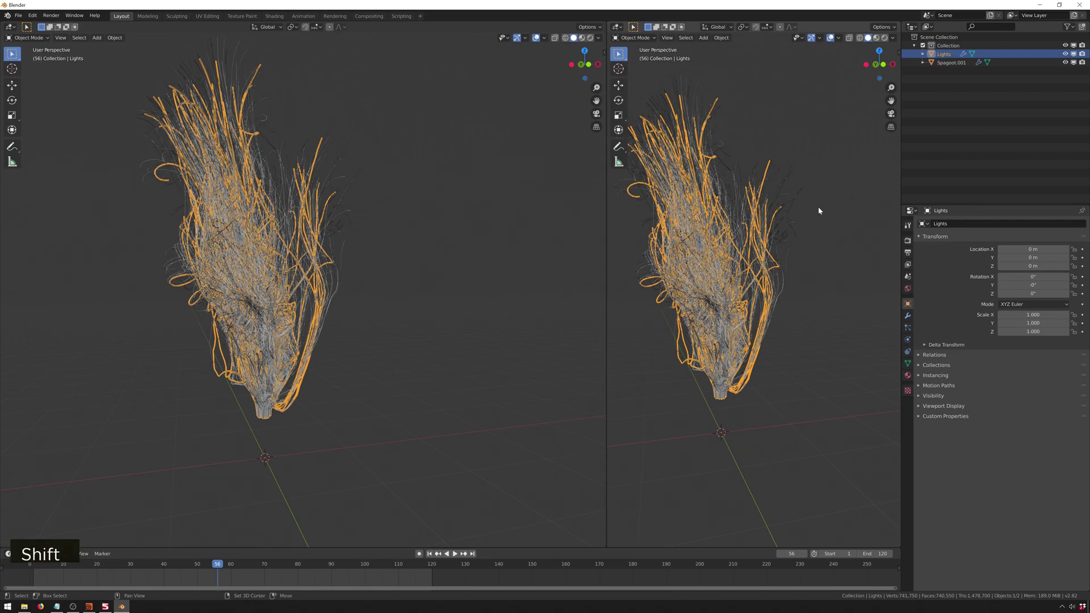
pyautogui.hotkey('shift', 'F3')
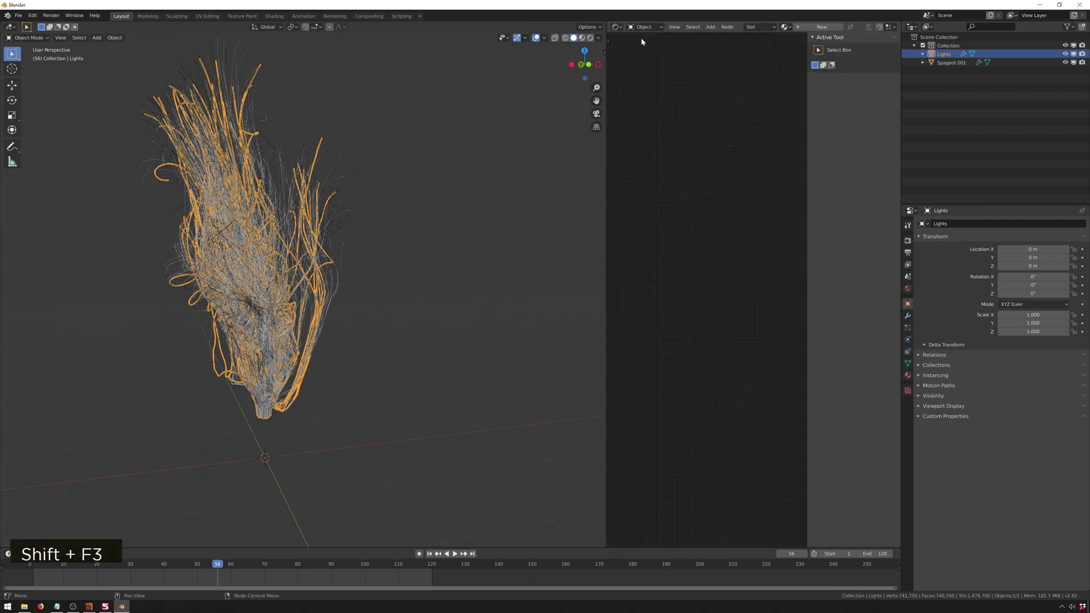
# Create a new material for the Lights object and change its surface shader to Emission.
pyautogui.click(818, 28)
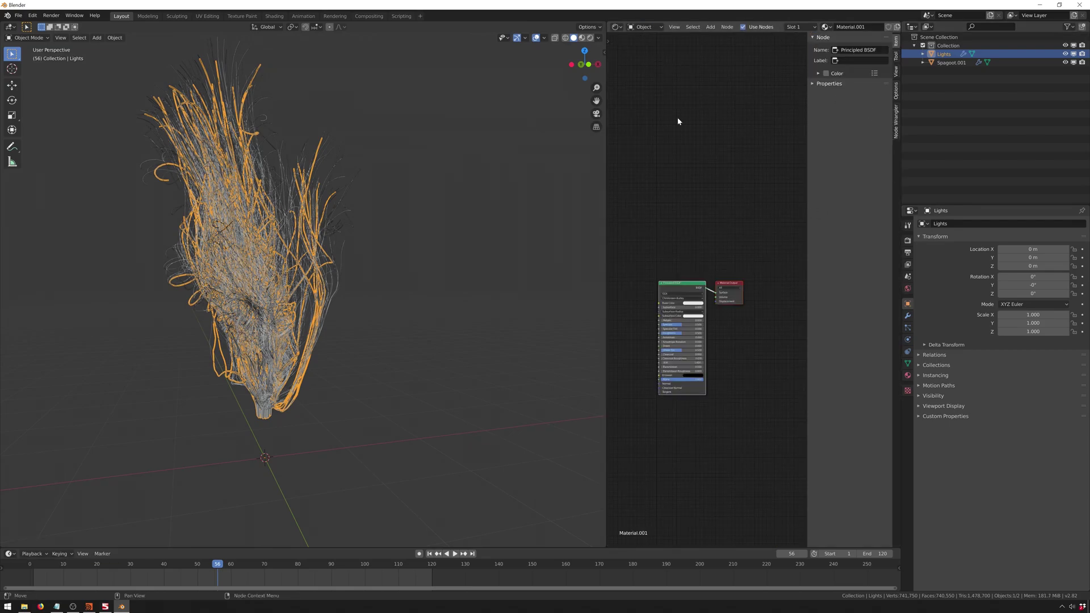
pyautogui.click(907, 375)
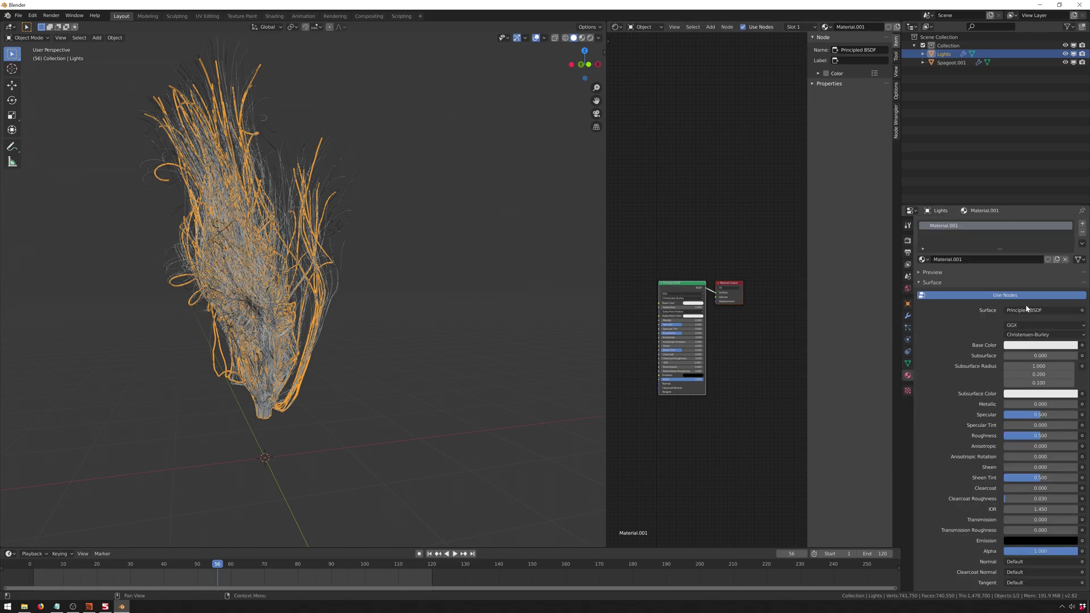
pyautogui.click(1027, 308)
pyautogui.click(996, 361)
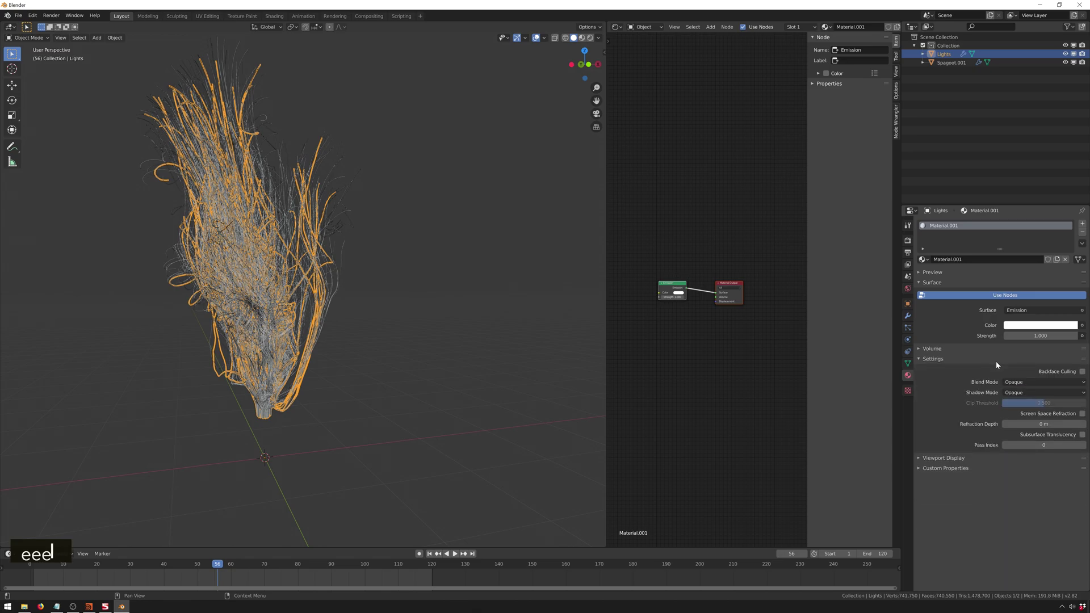
# Preview the scene in Rendered viewport shading and inspect the emissive strands.
pyautogui.click(907, 240)
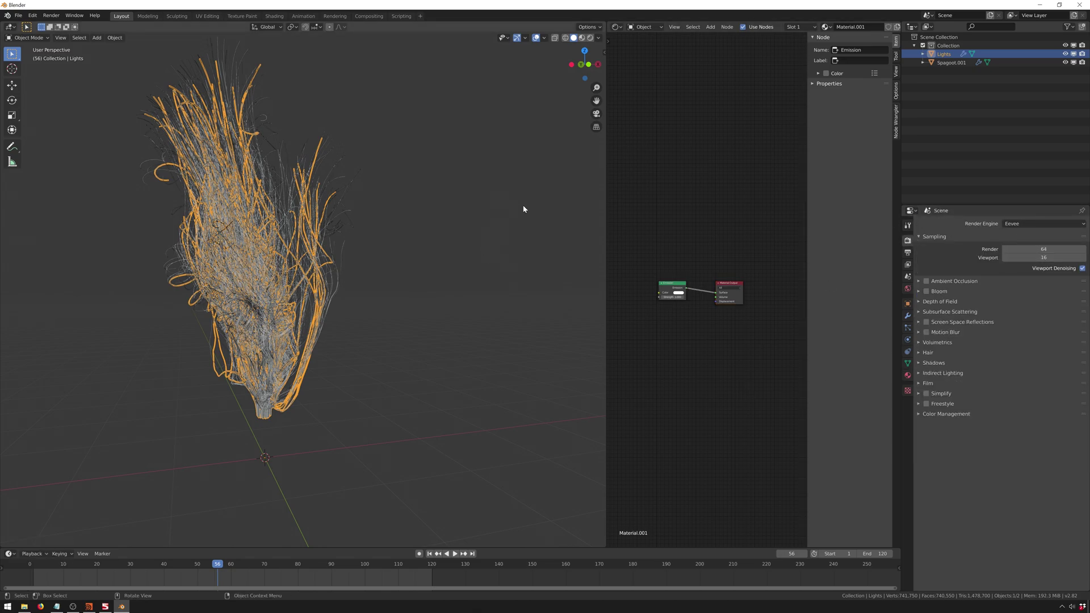
pyautogui.press('z')
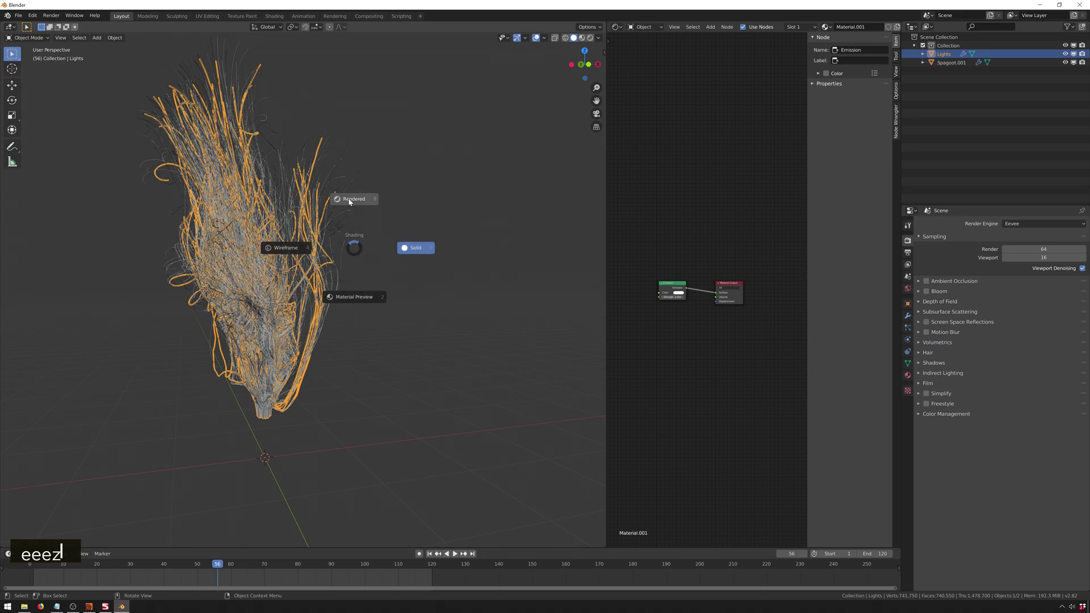
pyautogui.click(322, 109)
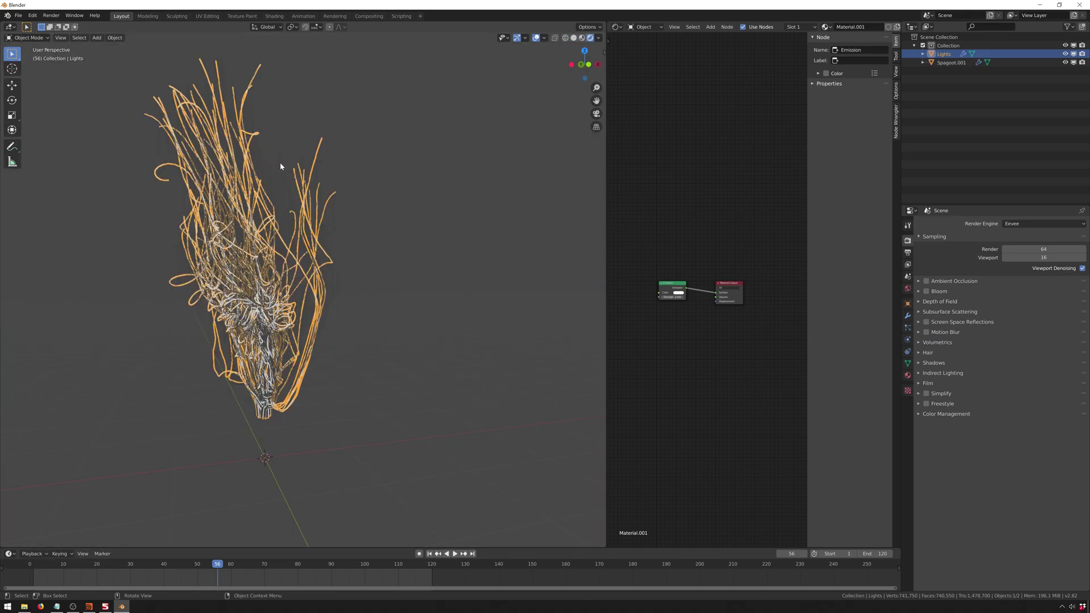
pyautogui.scroll(3, 284, 165)
pyautogui.keyDown('shift'); pyautogui.moveTo(227, 165); pyautogui.dragTo(308, 165, button='middle'); pyautogui.keyUp('shift')
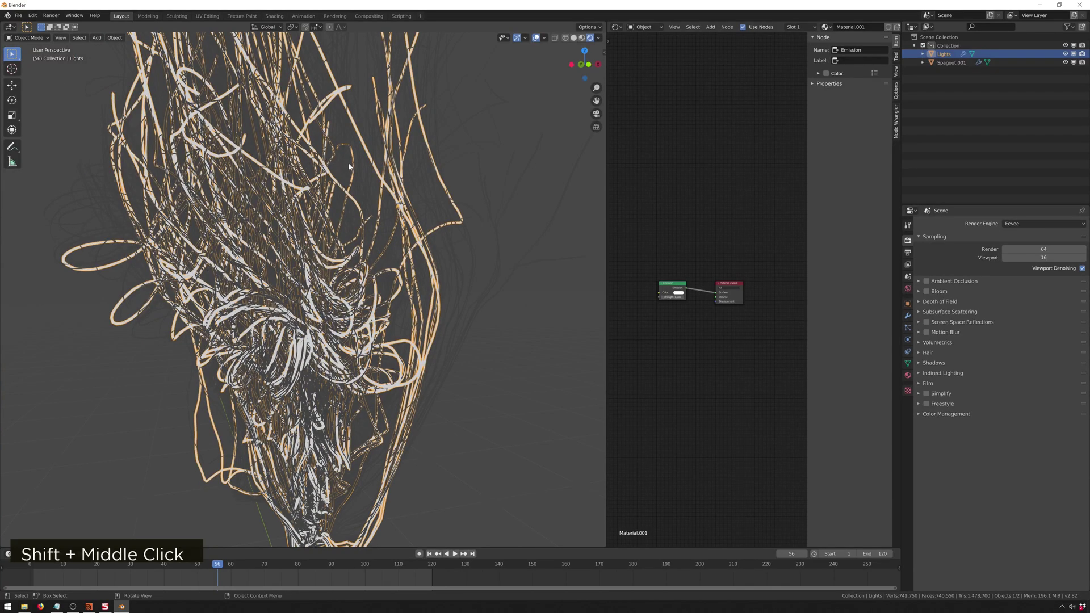
pyautogui.scroll(-2, 349, 166)
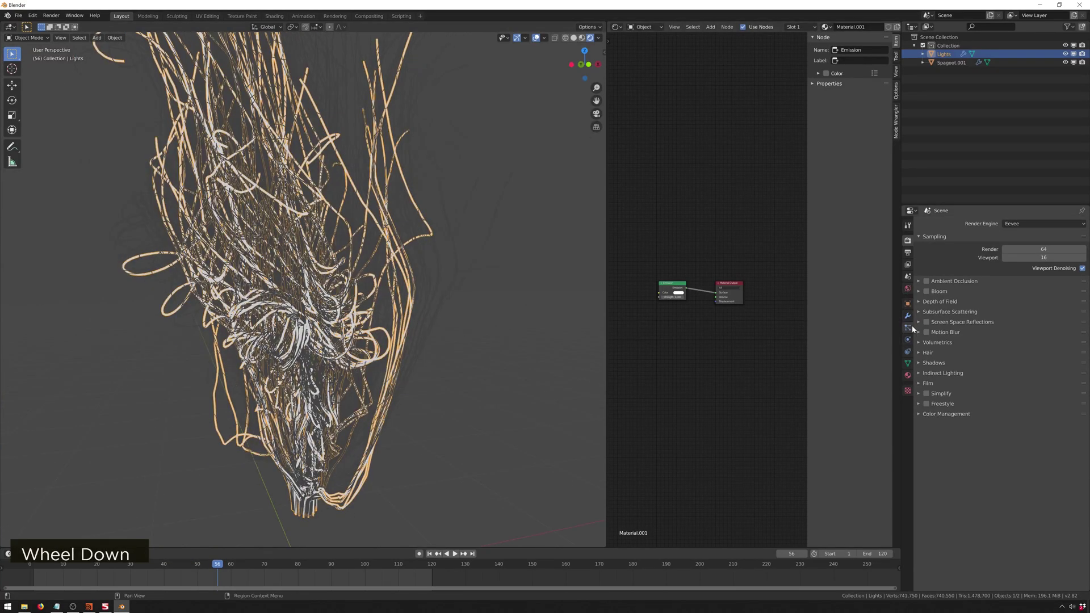
# Set the world background colour to black and hide the viewport overlays.
pyautogui.click(907, 288)
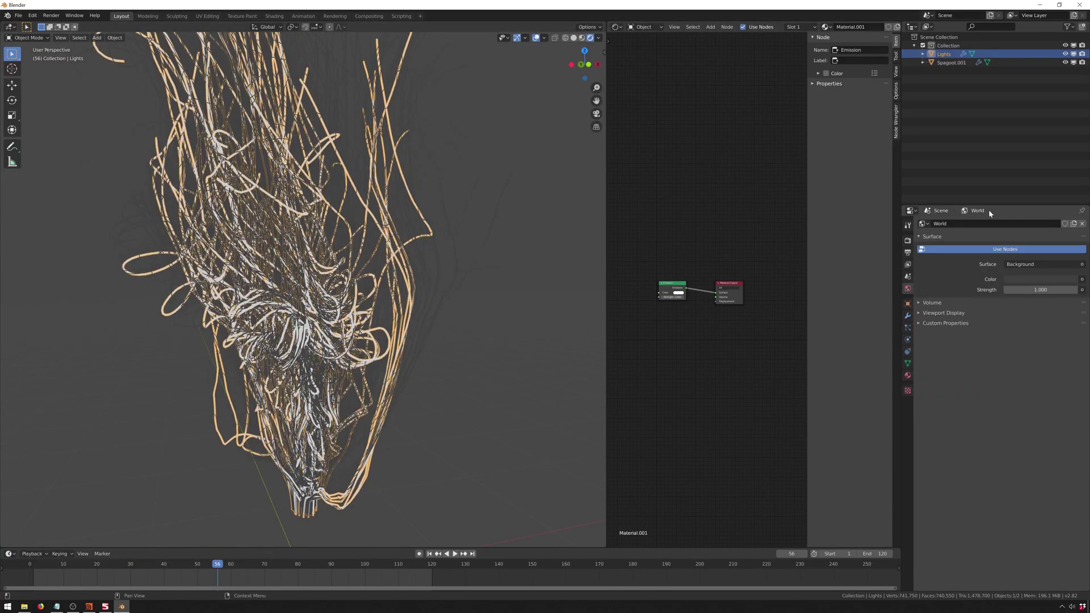
pyautogui.click(1026, 278)
pyautogui.scroll(-5, 1056, 199)
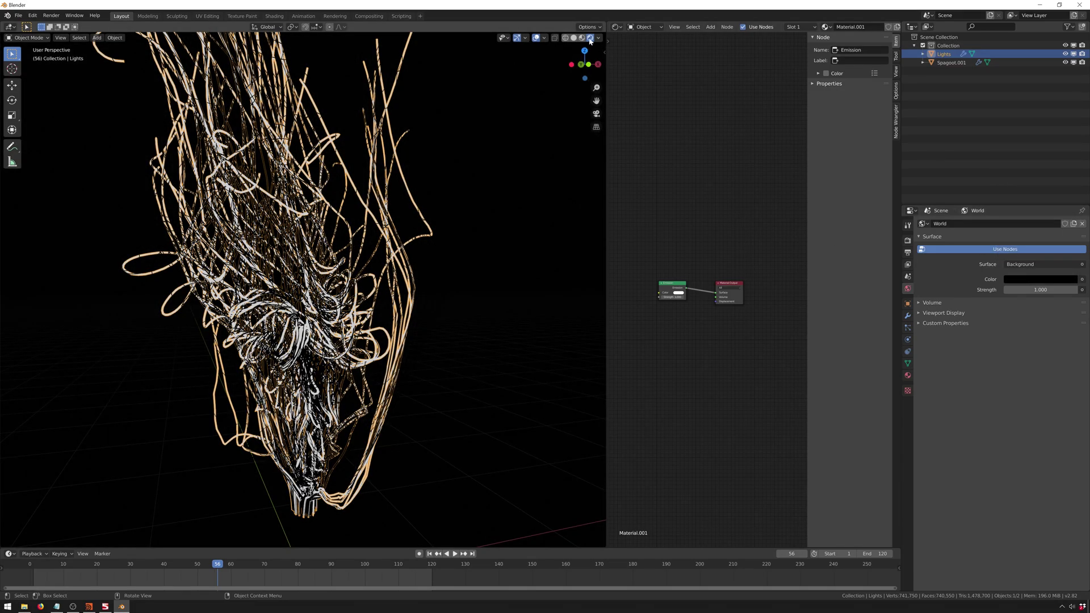
pyautogui.click(536, 38)
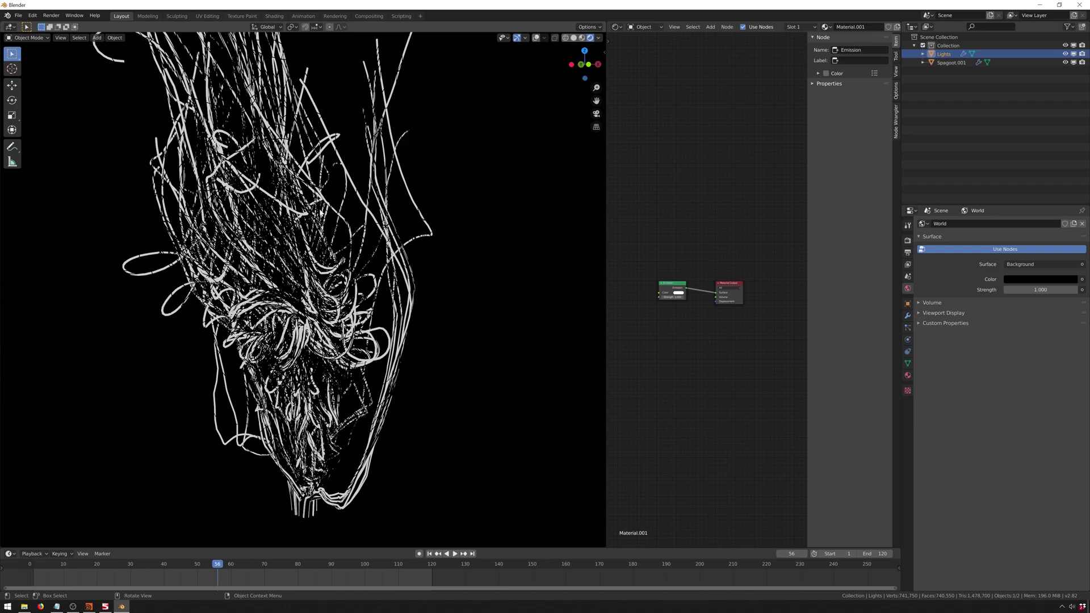
# Enable Eevee's Screen Space Reflections and make the film background transparent.
pyautogui.click(908, 240)
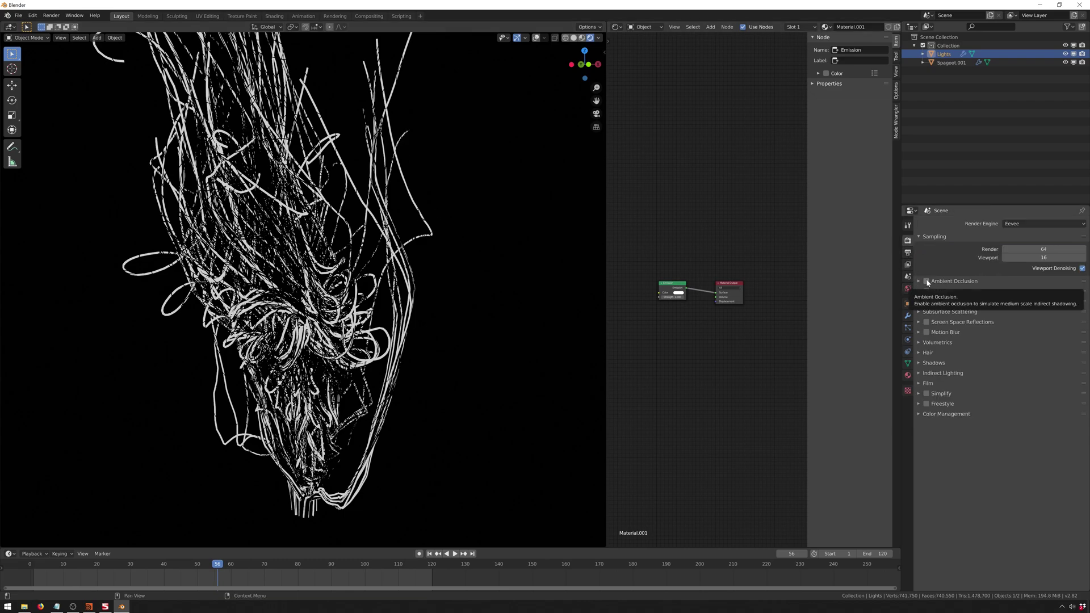
pyautogui.click(926, 322)
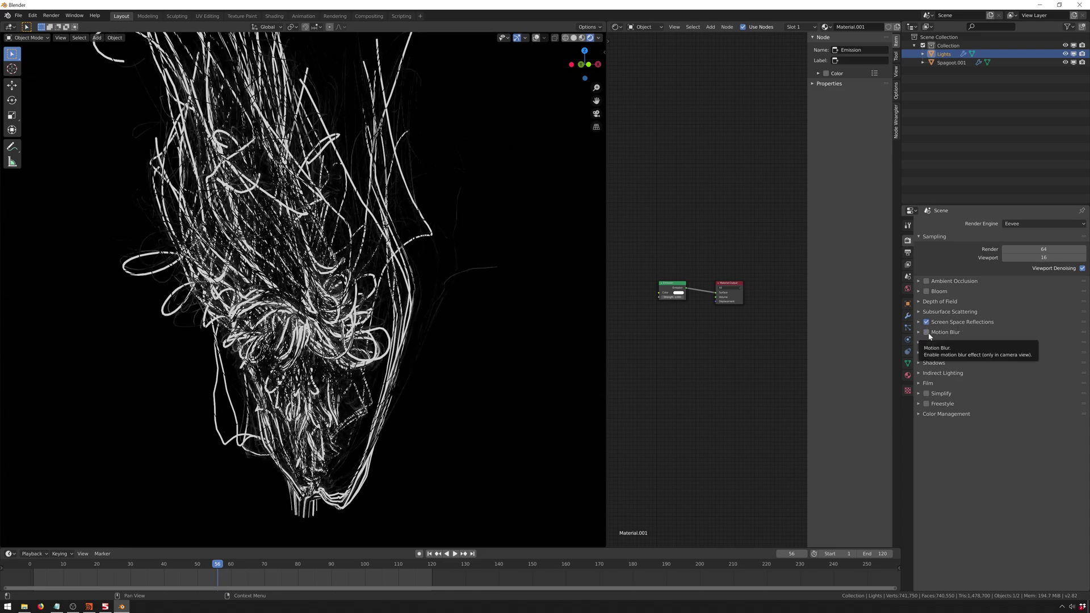
pyautogui.click(925, 374)
pyautogui.click(926, 374)
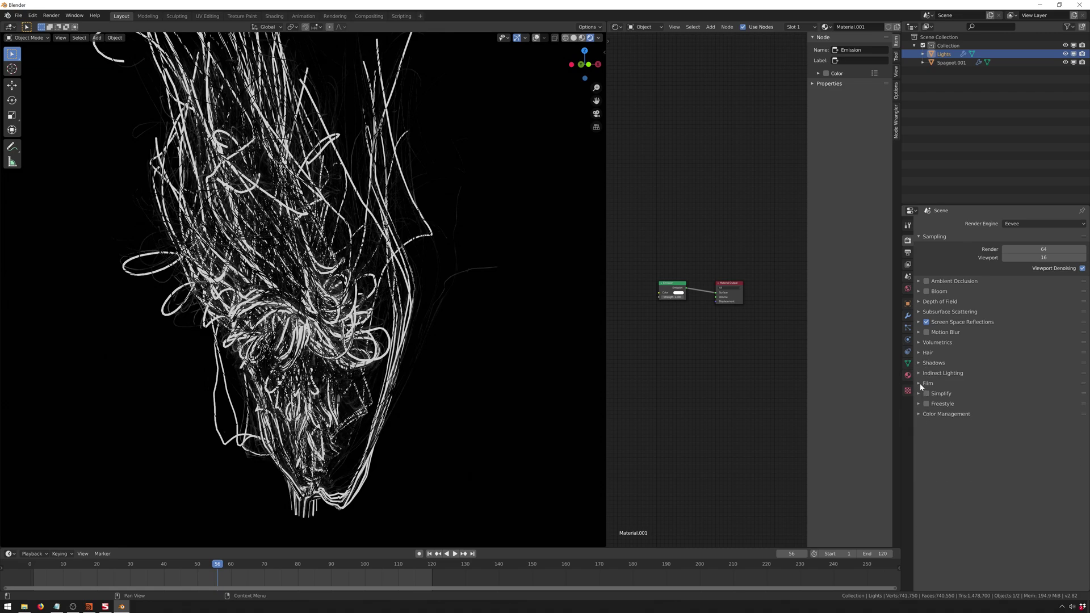
pyautogui.click(924, 383)
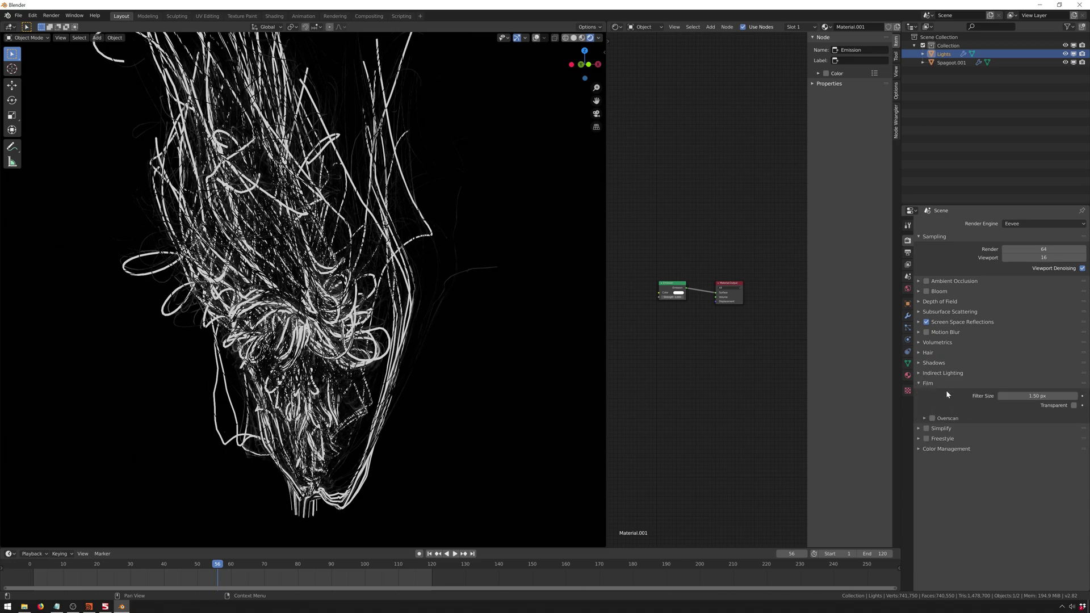
pyautogui.click(1067, 405)
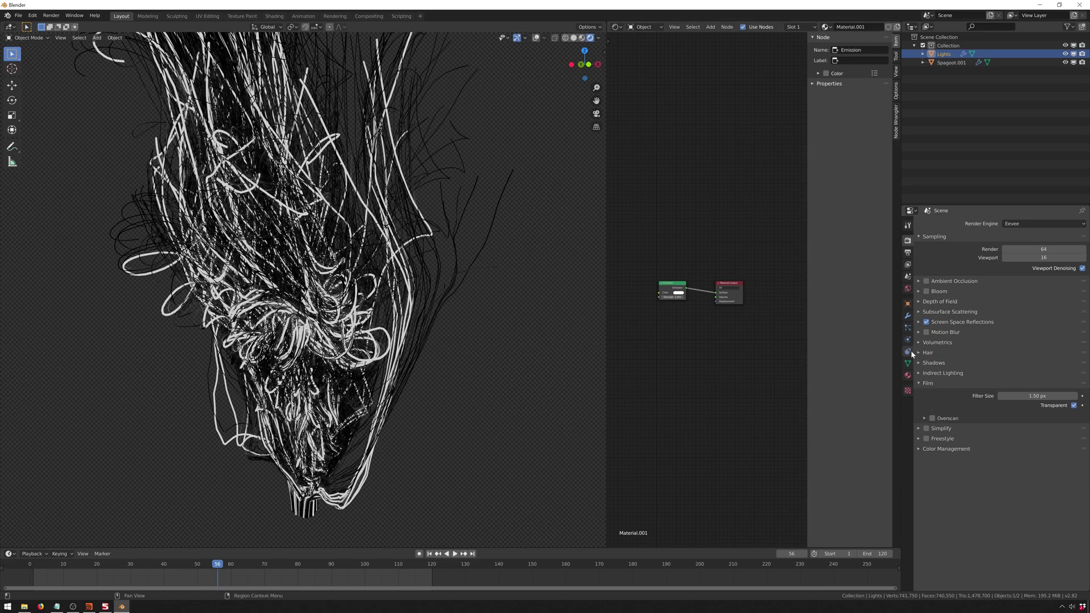
# Enable Bloom and Ambient Occlusion for the Eevee render and check the glow on the strands.
pyautogui.click(924, 291)
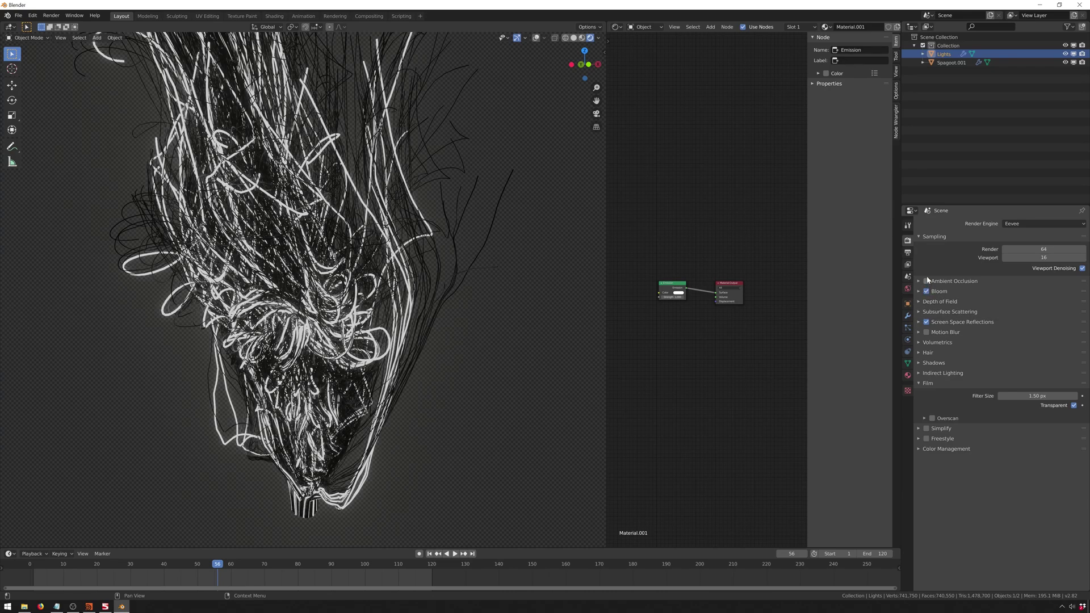
pyautogui.click(927, 281)
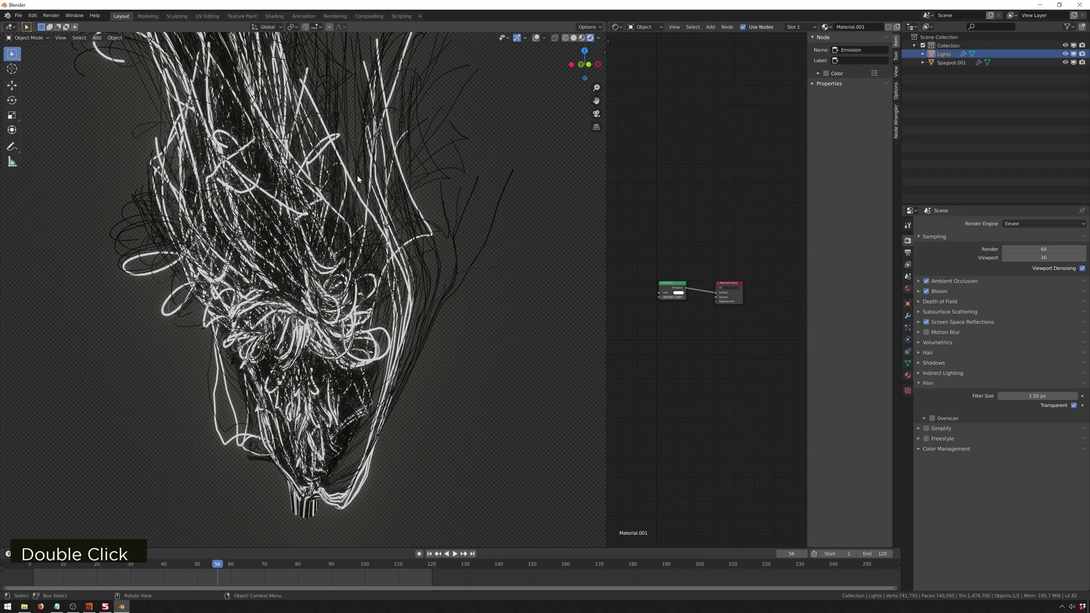
pyautogui.moveTo(361, 210); pyautogui.dragTo(377, 155, button='middle')
pyautogui.keyDown('shift'); pyautogui.moveTo(368, 439); pyautogui.dragTo(383, 465, button='middle'); pyautogui.keyUp('shift')
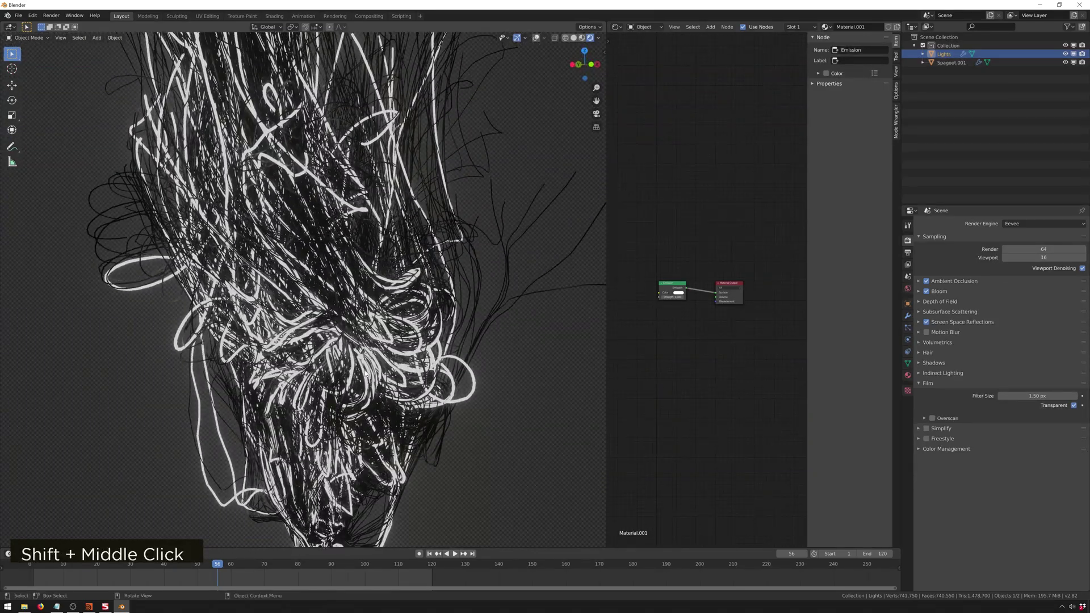
pyautogui.keyDown('shift'); pyautogui.moveTo(411, 232); pyautogui.dragTo(432, 266, button='middle'); pyautogui.keyUp('shift')
# Create a new Principled BSDF material for Spagoot.001 with Subsurface 0.261, and show the scene's Subsurface Scattering settings.
pyautogui.click(948, 63)
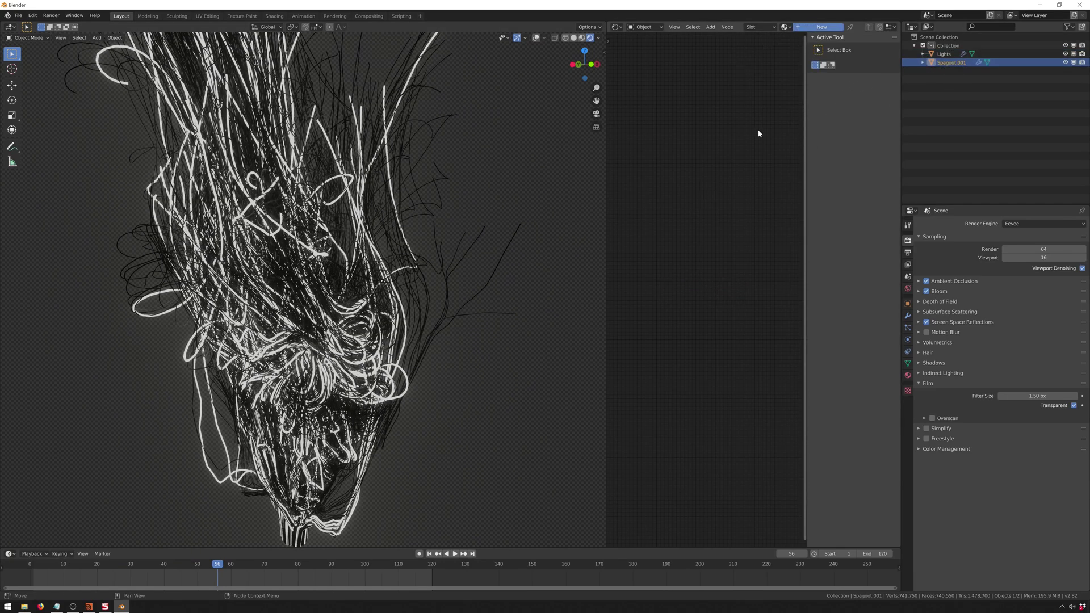
pyautogui.click(821, 26)
pyautogui.scroll(3, 731, 328)
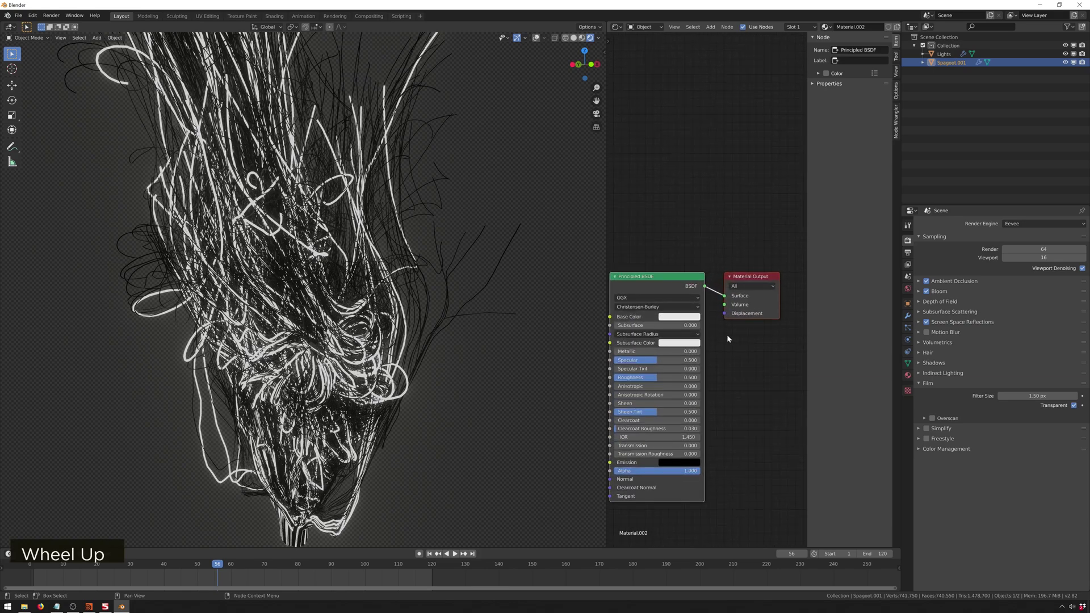
pyautogui.moveTo(727, 335); pyautogui.dragTo(743, 336, button='middle')
pyautogui.moveTo(682, 327); pyautogui.dragTo(705, 328)
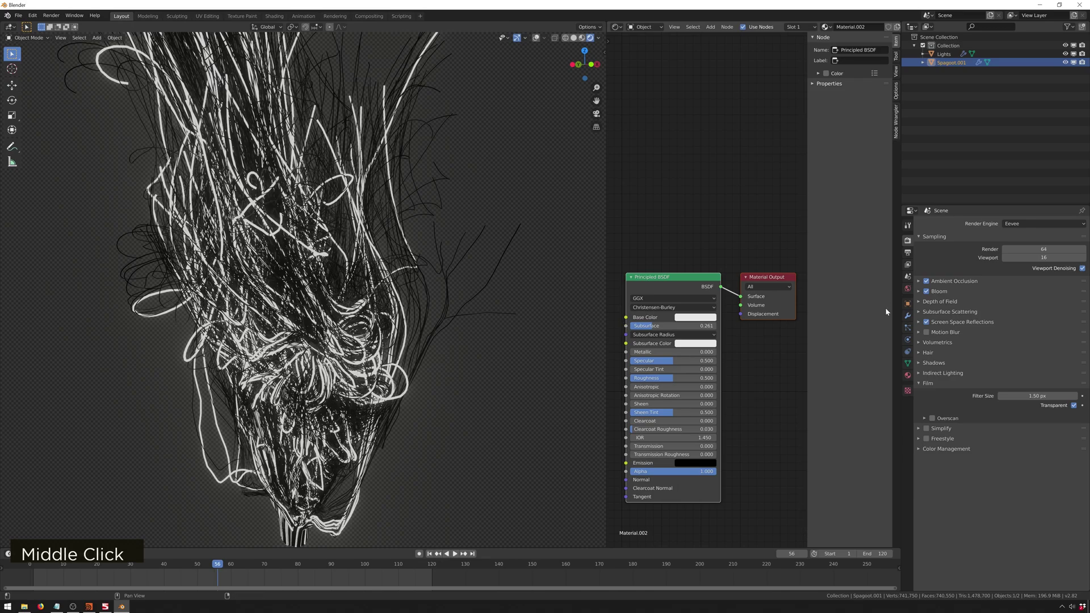
pyautogui.click(920, 312)
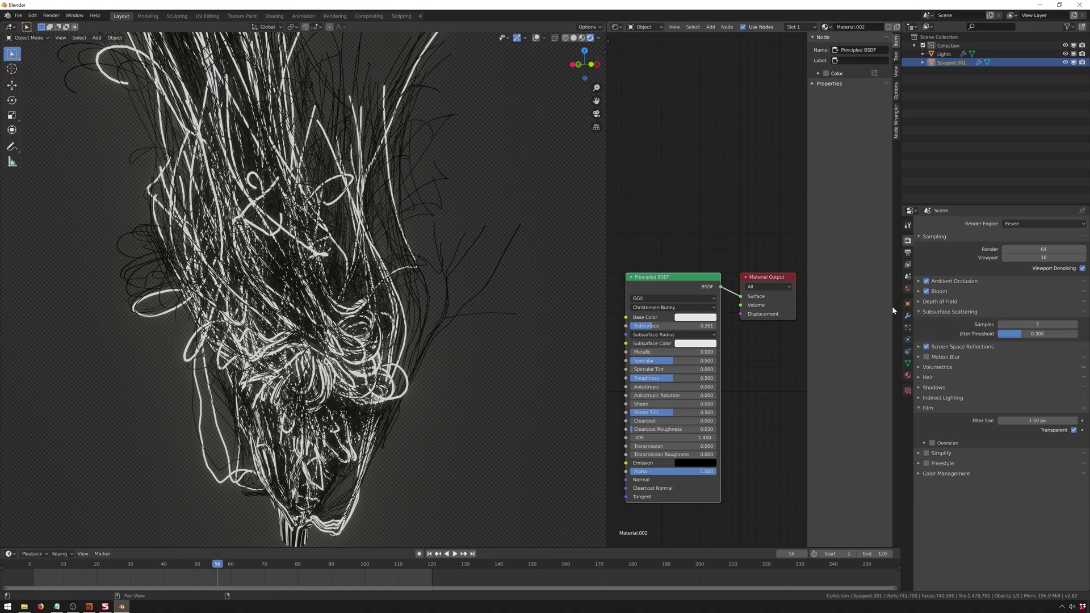
# Set the Spagoot.001 material's base colour to purple, with hue about 0.688 and saturation about 0.543.
pyautogui.moveTo(225, 209); pyautogui.dragTo(272, 213, button='middle')
pyautogui.click(709, 317)
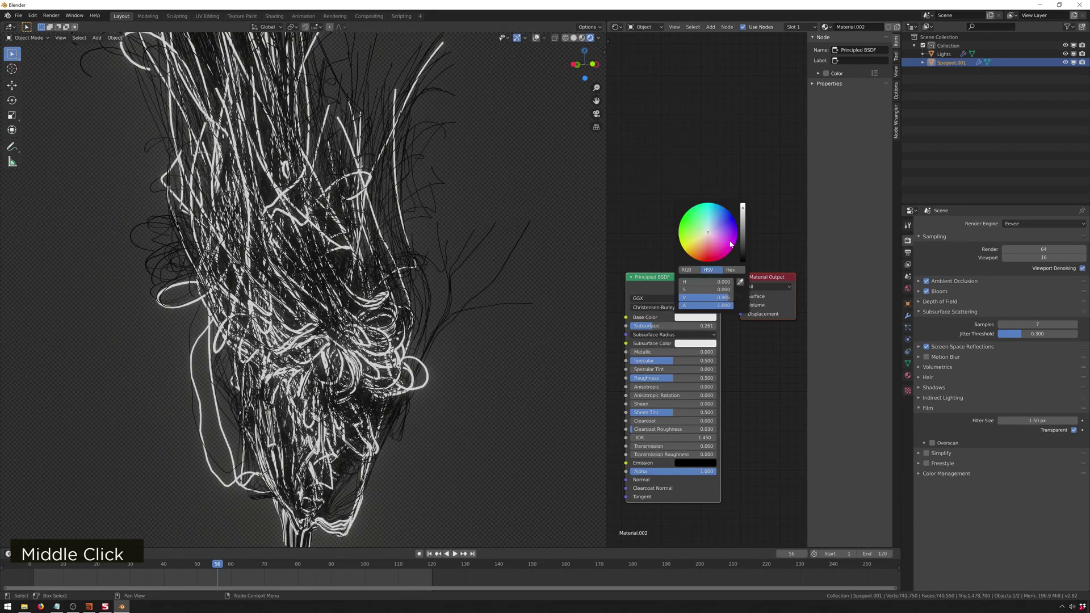
pyautogui.moveTo(728, 244)
pyautogui.mouseDown()
pyautogui.moveTo(733, 216)
pyautogui.moveTo(725, 227)
pyautogui.mouseUp()
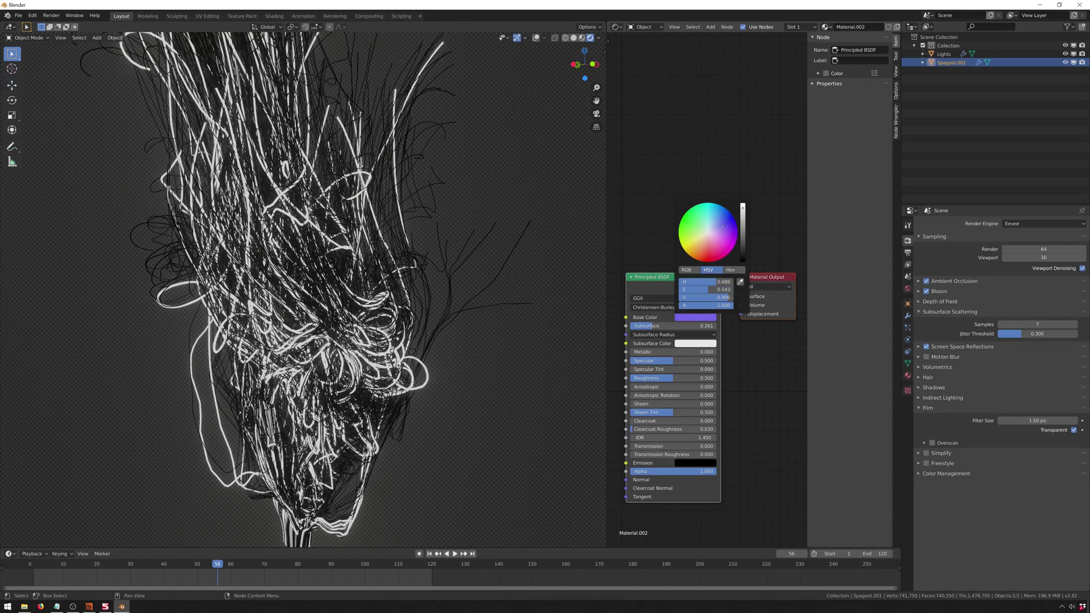
# Try baking the scene's indirect lighting, delete the lighting cache, and show the shadow settings.
pyautogui.click(924, 399)
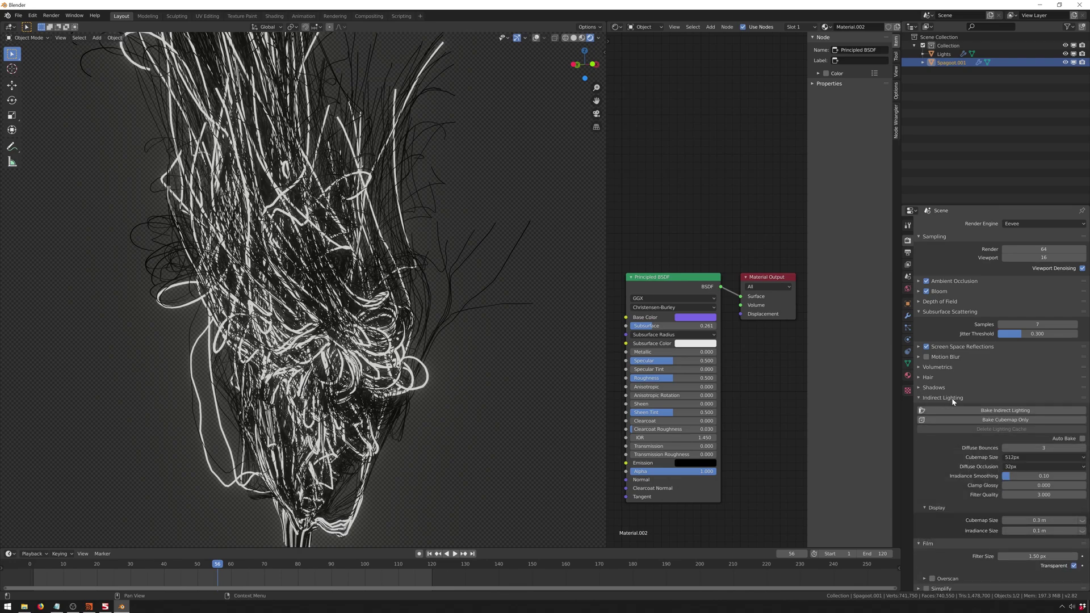
pyautogui.click(1016, 411)
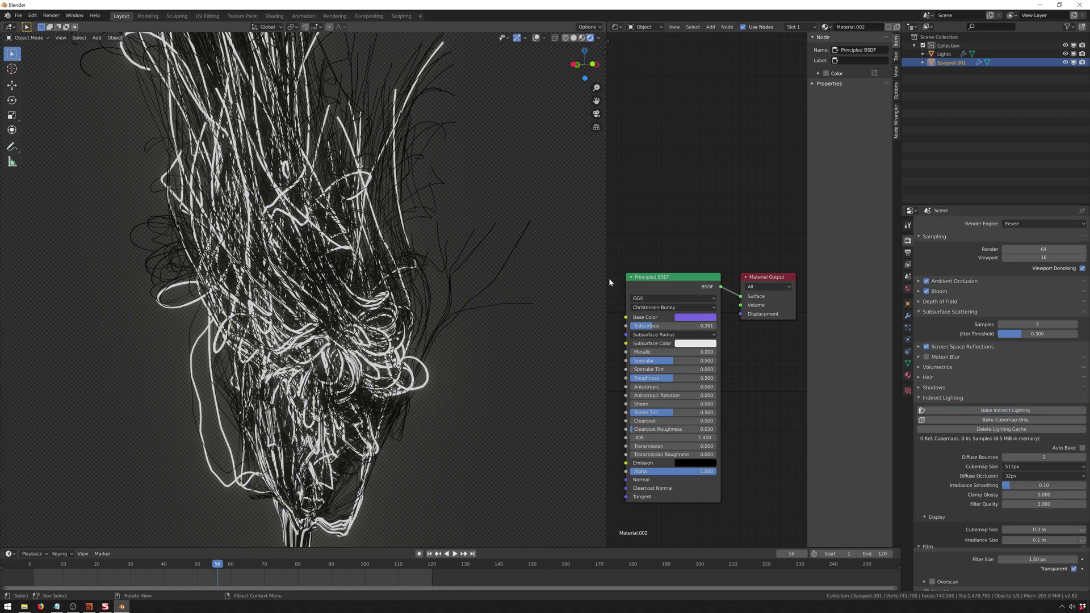
pyautogui.scroll(2, 511, 283)
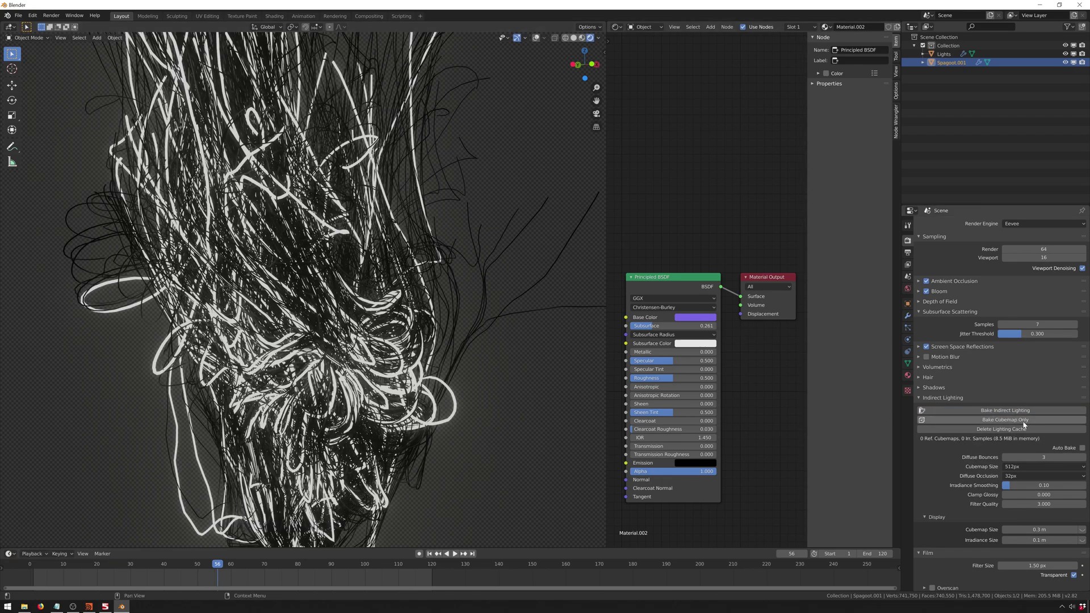
pyautogui.click(1001, 429)
pyautogui.click(949, 388)
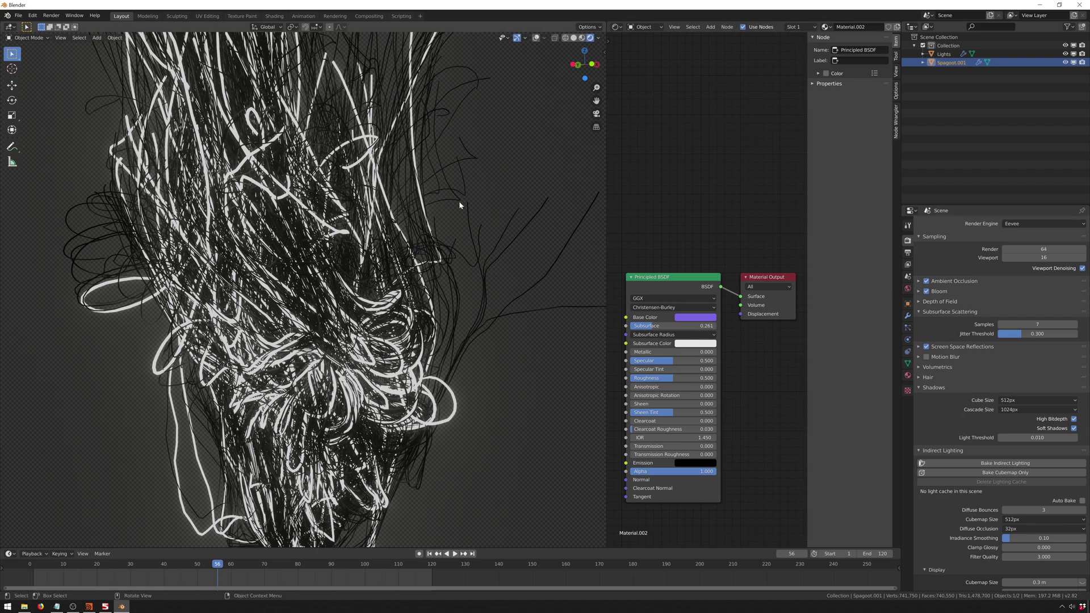
# Raise the Emission strength of the Lights object's material to 6.6.
pyautogui.click(944, 54)
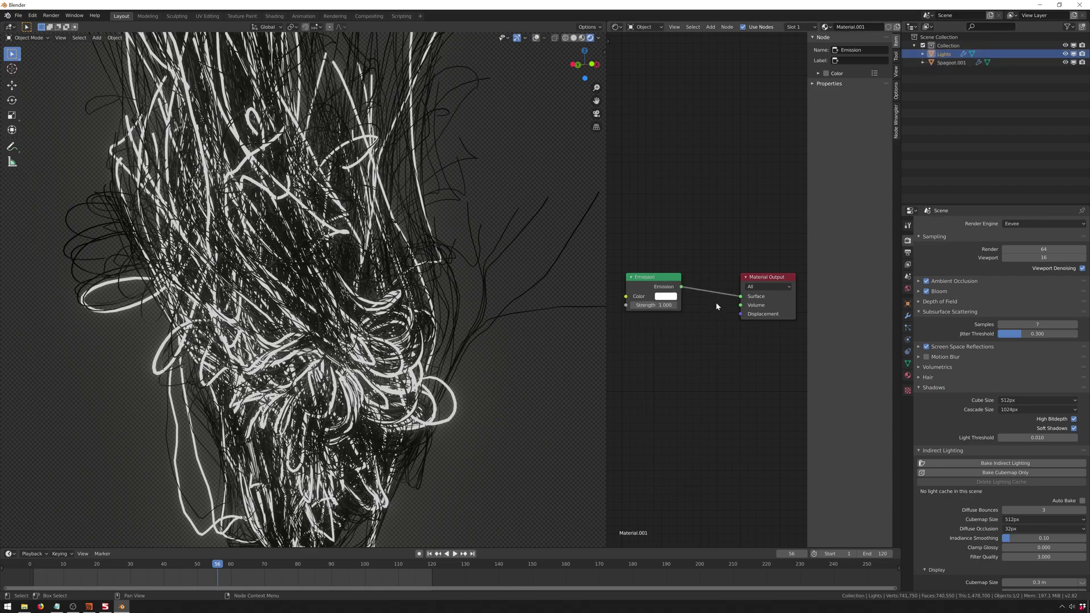
pyautogui.moveTo(653, 306); pyautogui.dragTo(676, 305)
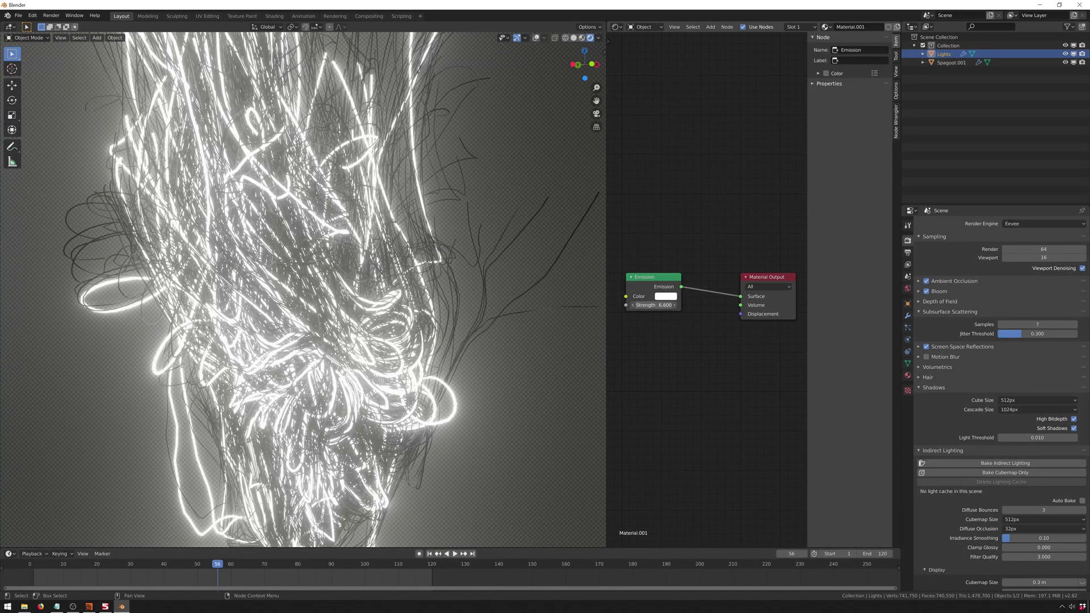
# Examine the glowing strands from several angles and distances, including how they light the dark strands.
pyautogui.scroll(-2, 352, 250)
pyautogui.moveTo(349, 277)
pyautogui.mouseDown(button='middle')
pyautogui.moveTo(367, 273)
pyautogui.moveTo(358, 267)
pyautogui.mouseUp(button='middle')
pyautogui.scroll(3, 349, 261)
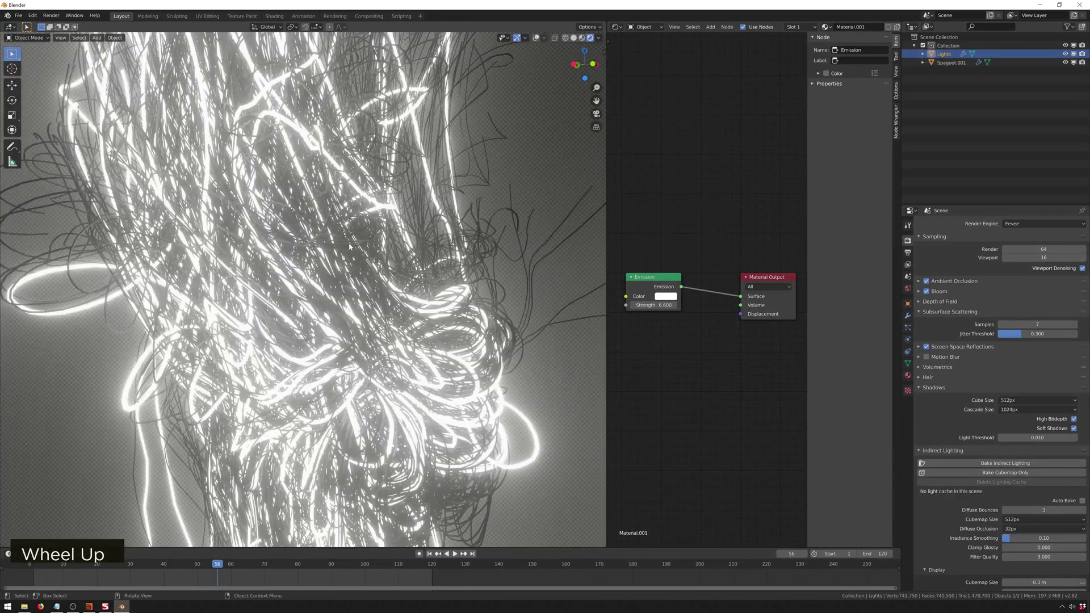
pyautogui.scroll(-4, 366, 242)
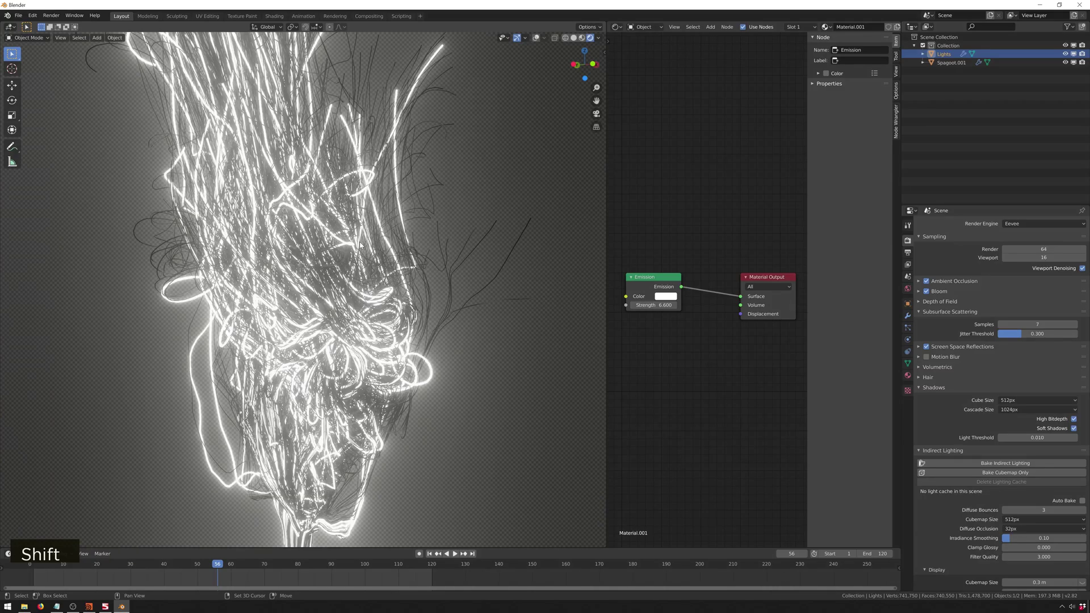
pyautogui.keyDown('shift'); pyautogui.moveTo(367, 242); pyautogui.dragTo(318, 189, button='middle'); pyautogui.keyUp('shift')
pyautogui.scroll(2, 318, 189)
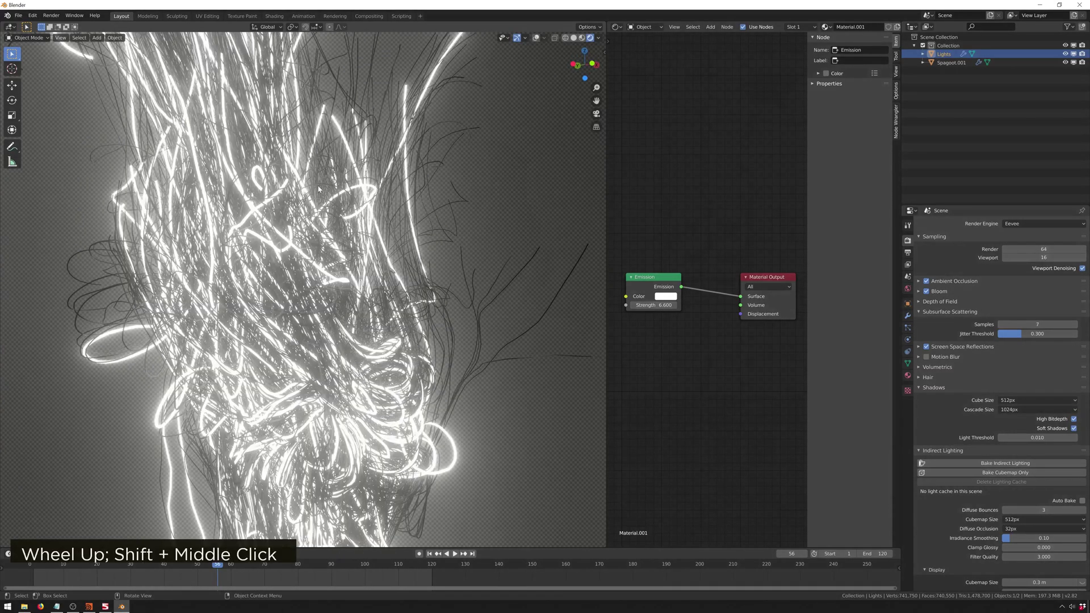
pyautogui.scroll(-1, 321, 213)
pyautogui.keyDown('shift'); pyautogui.moveTo(247, 256); pyautogui.dragTo(278, 165, button='middle'); pyautogui.keyUp('shift')
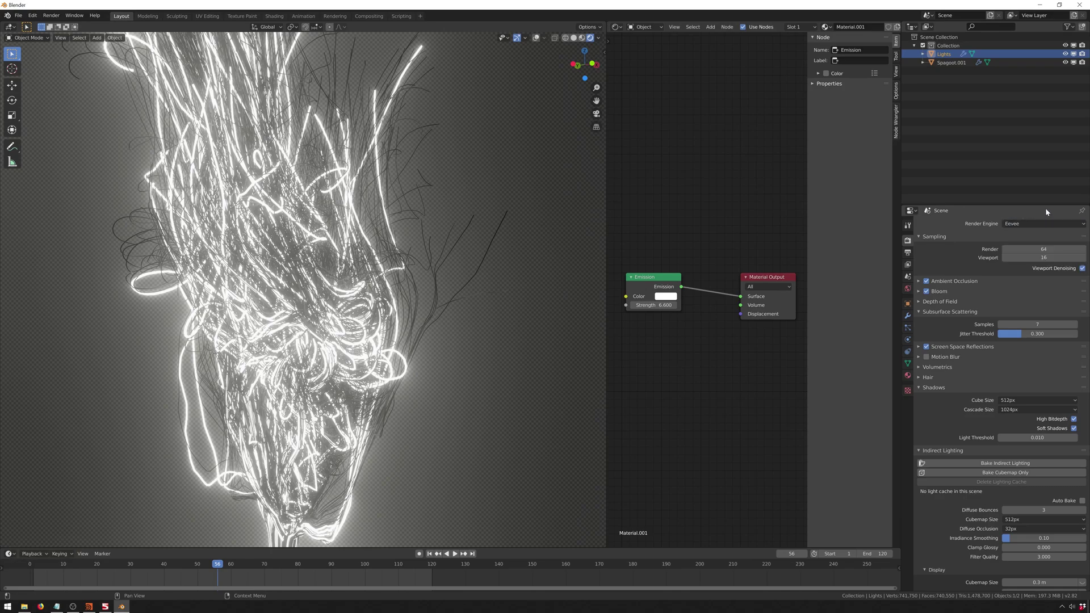
# Deselect the Lights object and switch the viewport to solid shading.
pyautogui.click(416, 232)
pyautogui.press('z')
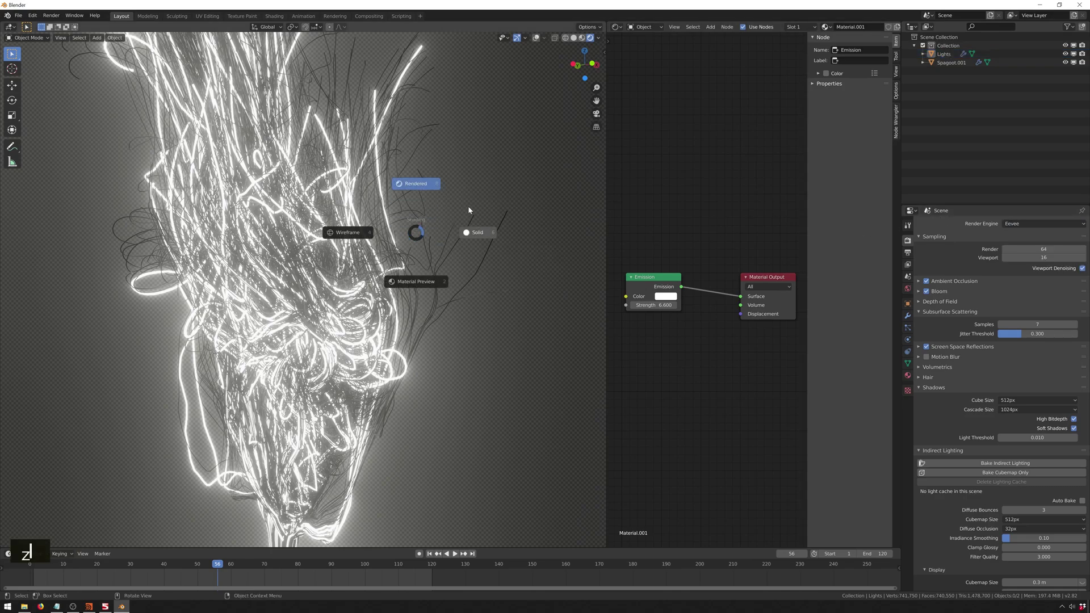
pyautogui.click(562, 162)
# Save the project as PyrlinesTut_BL01 in the folder L:\Active Projects\Tuts\PyroLines.
pyautogui.hotkey('ctrl', 'shift', 's')
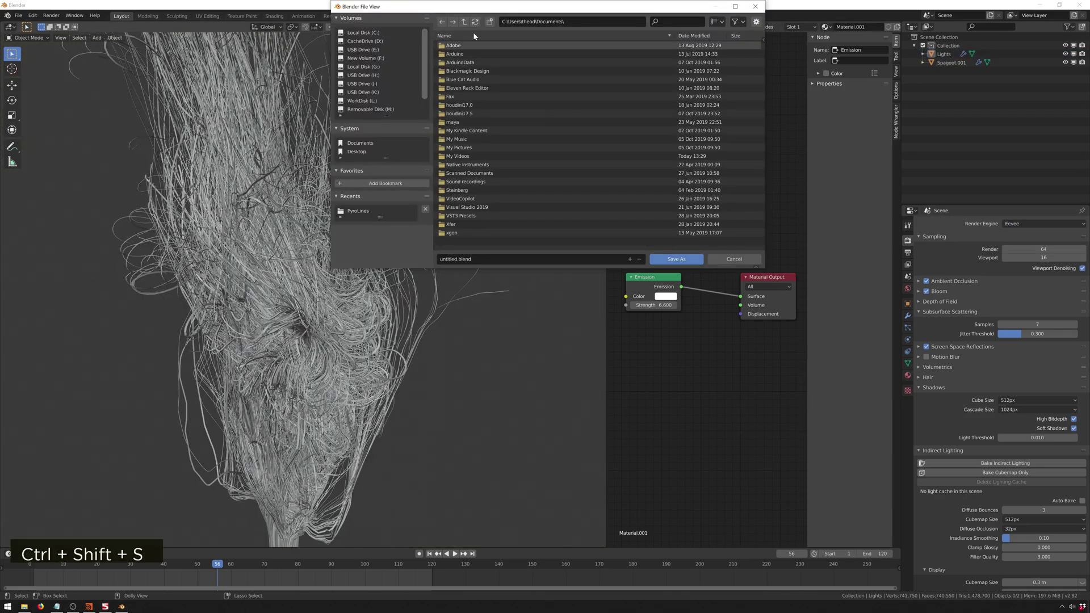
pyautogui.click(526, 22)
pyautogui.hotkey('ctrl', 'b')
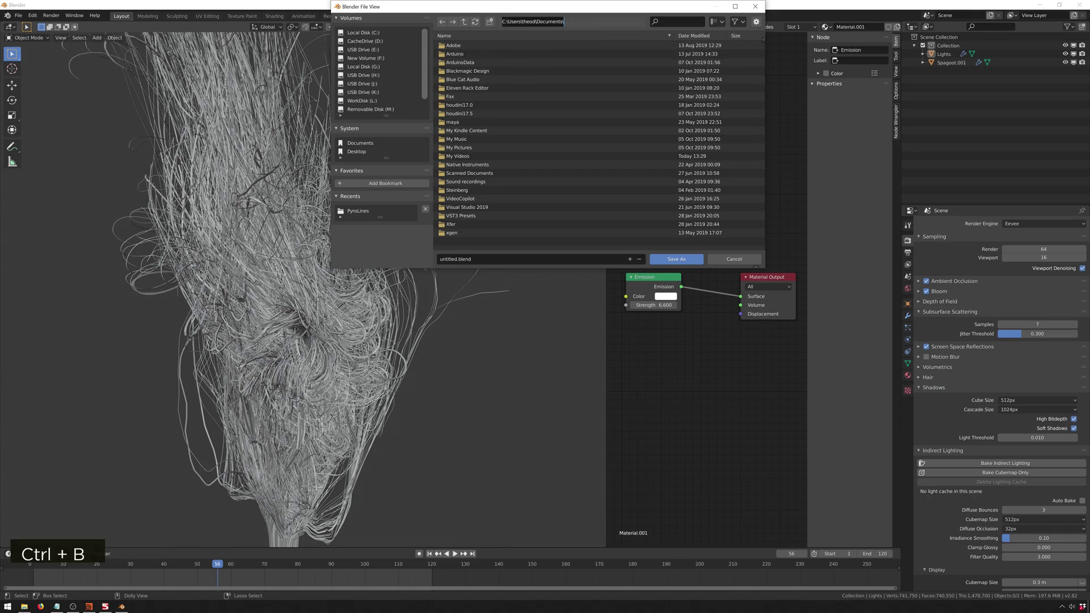
pyautogui.write('v')
pyautogui.write('L:\\Active Projects\\Tuts\\PyroLines')
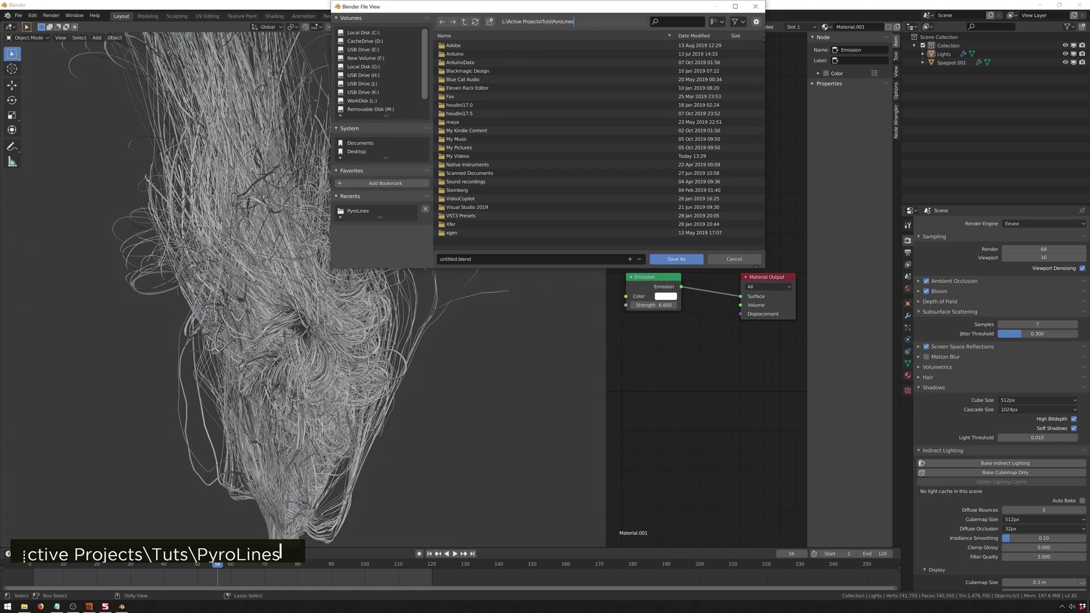
pyautogui.press('Return')
pyautogui.click(467, 259)
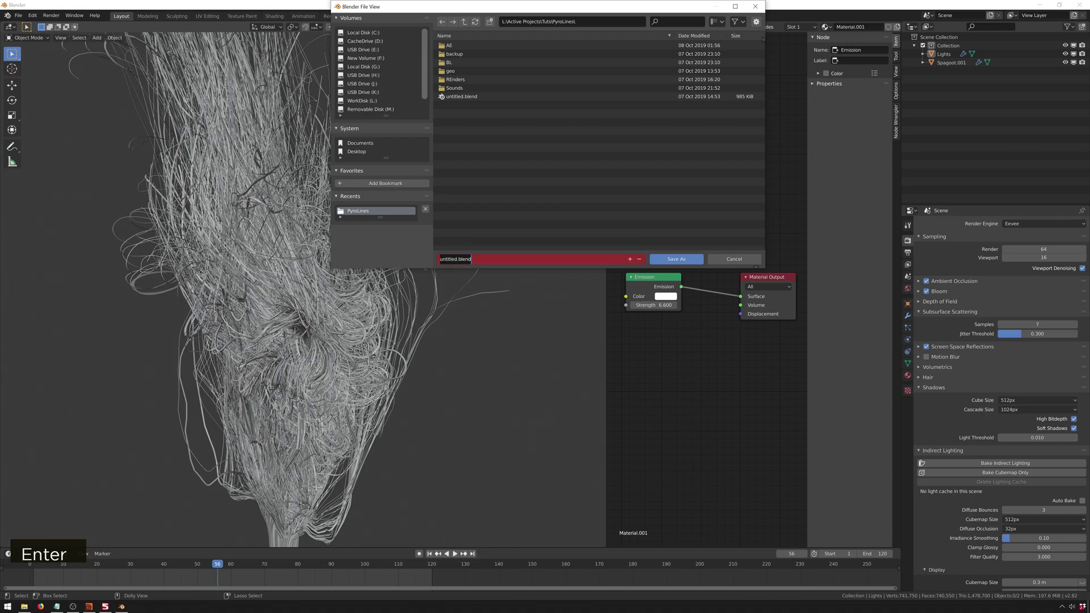
pyautogui.write('Pyr')
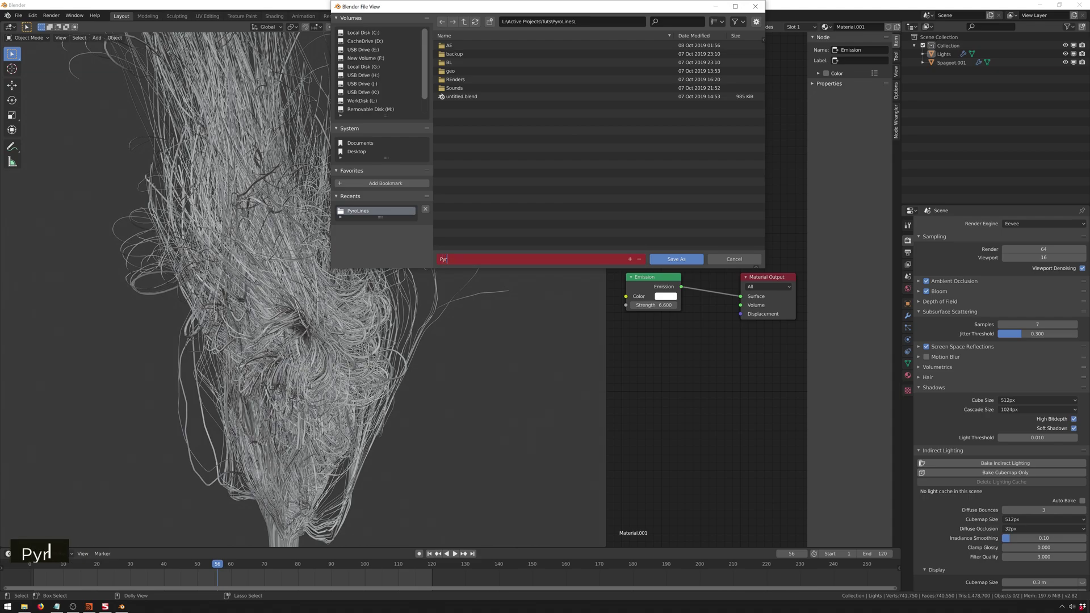
pyautogui.write('lines_BL01')
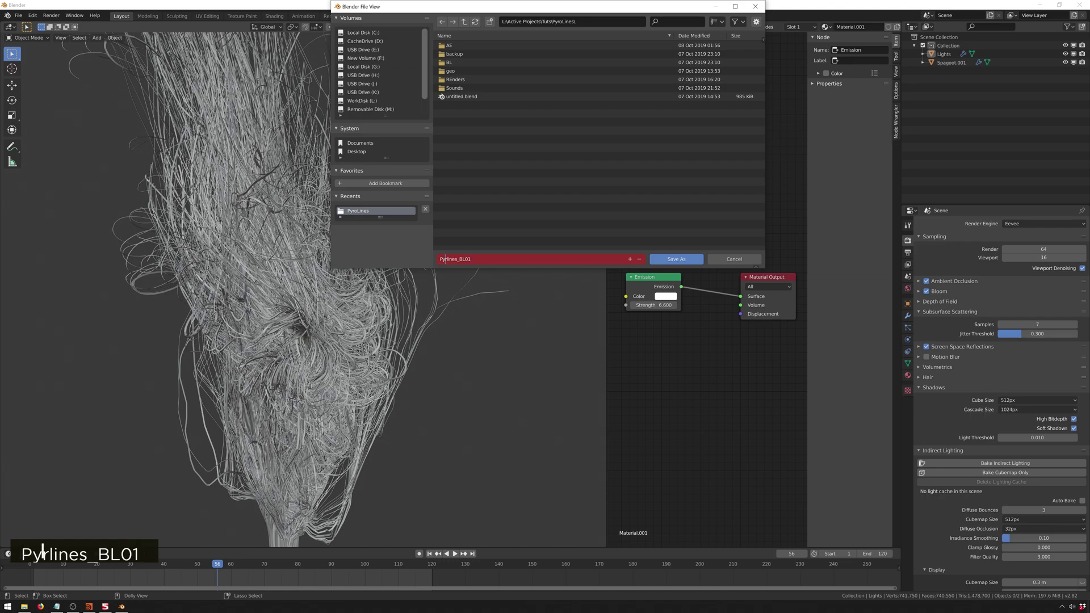
pyautogui.write('Tut')
pyautogui.press('Return')
pyautogui.press('Return')
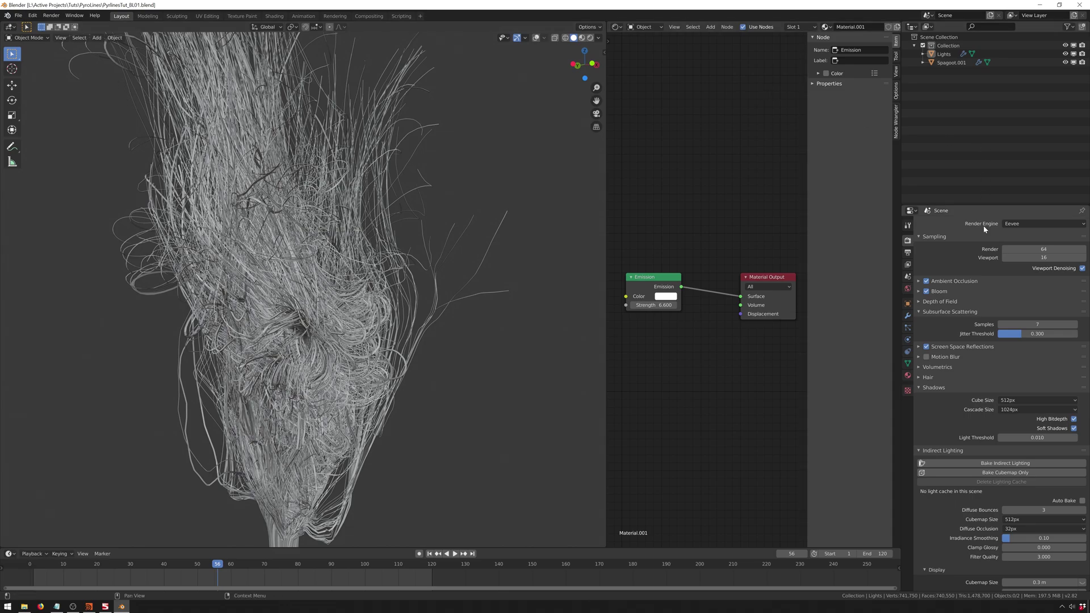
# Set the render engine to Cycles and show the viewport in rendered shading.
pyautogui.click(1018, 224)
pyautogui.click(1028, 252)
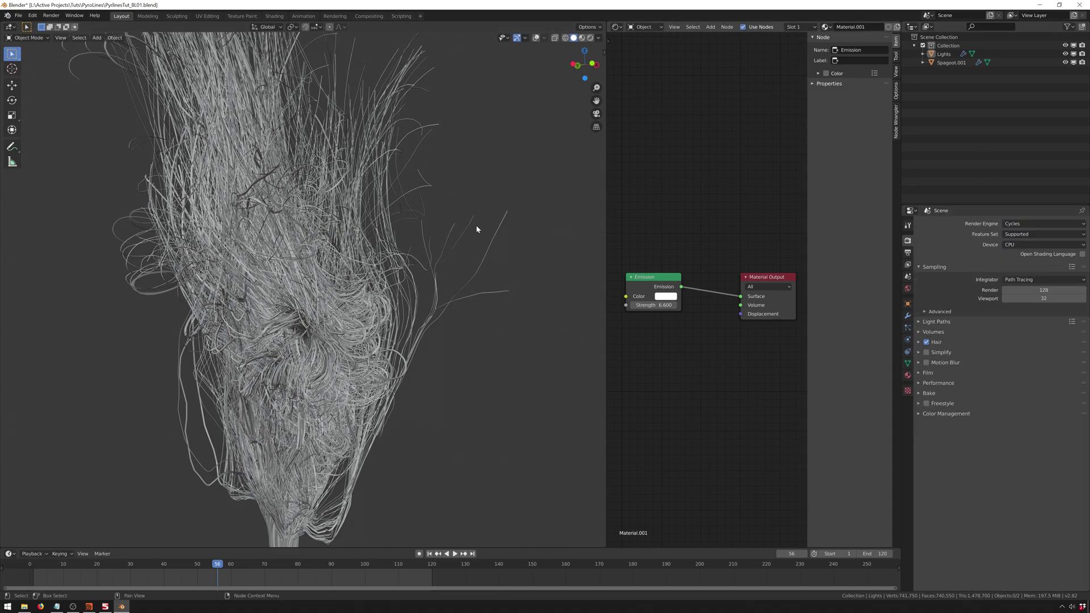
pyautogui.press('z')
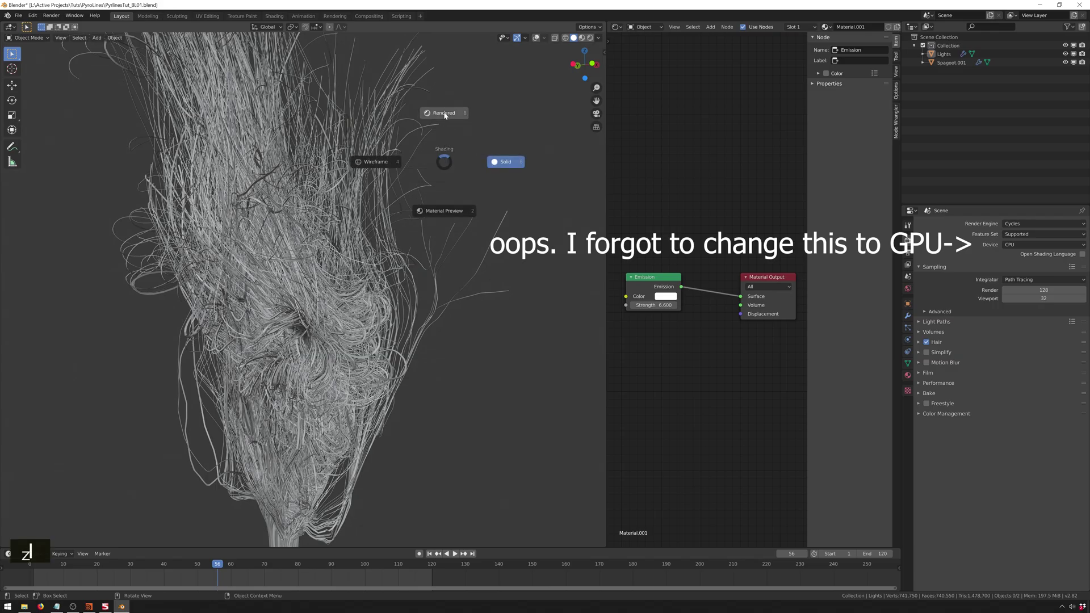
pyautogui.click(445, 115)
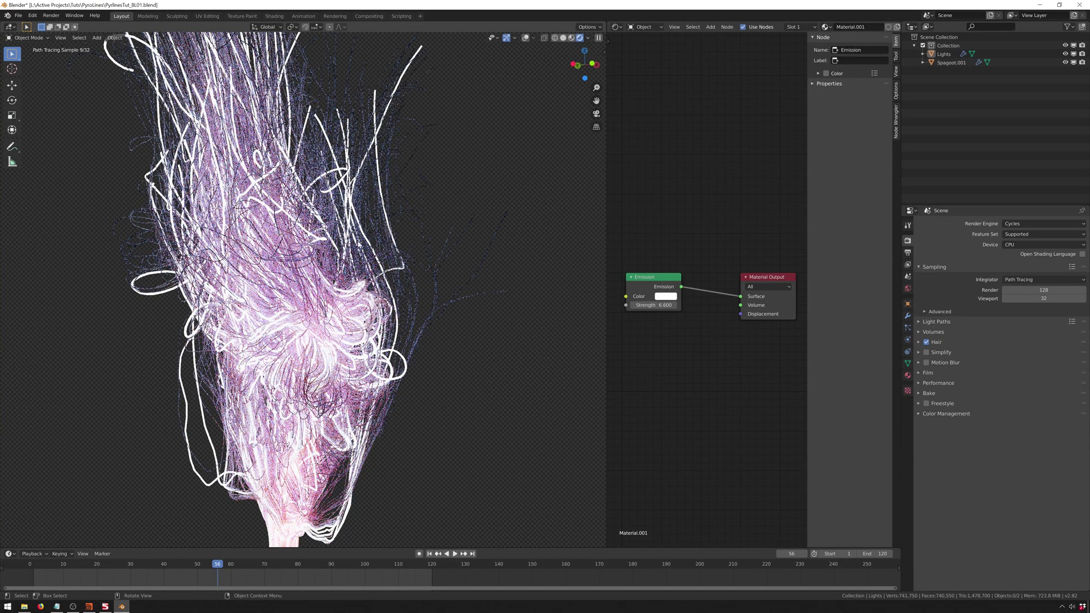
# Select the Spagoot.001 strands and change the Subsurface Radius values of their Principled BSDF material.
pyautogui.click(382, 231)
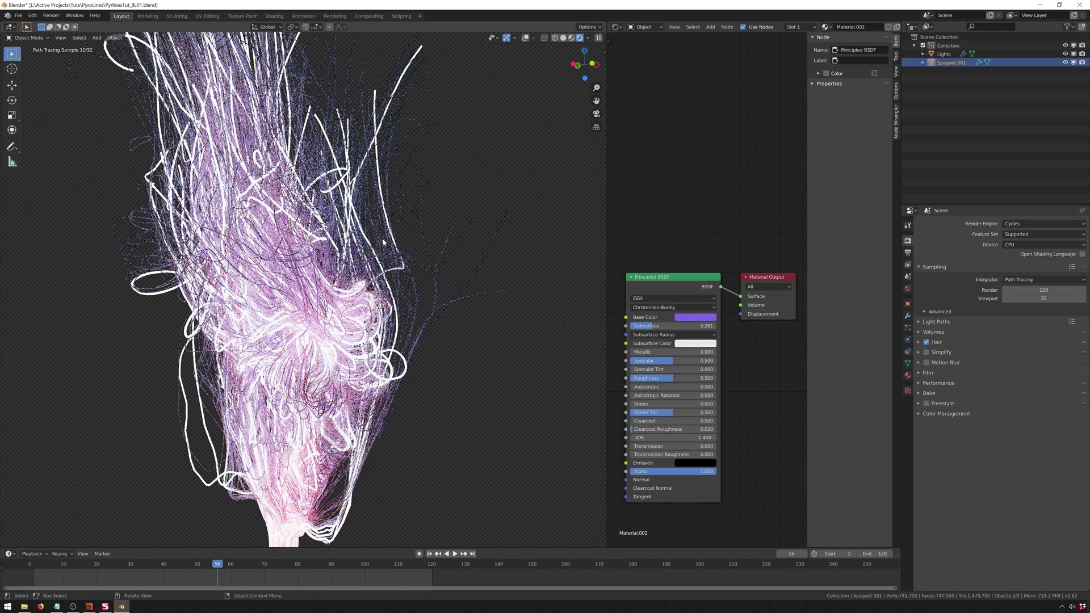
pyautogui.click(669, 334)
pyautogui.click(656, 344)
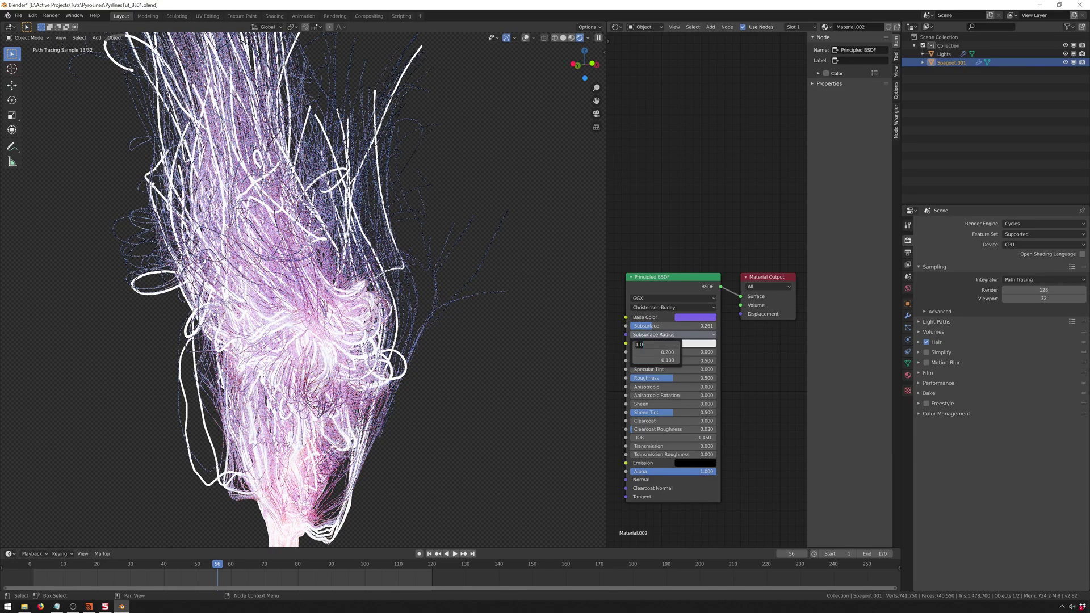
pyautogui.press('Tab')
pyautogui.press('Return')
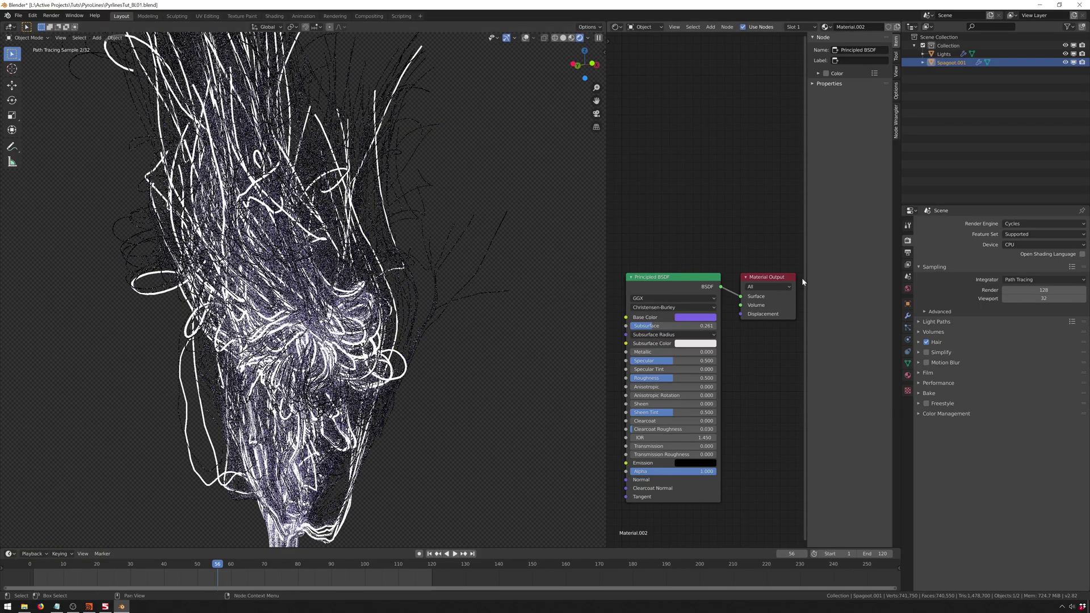
# Set the strand material's Subsurface amount to 0.025.
pyautogui.doubleClick(673, 325)
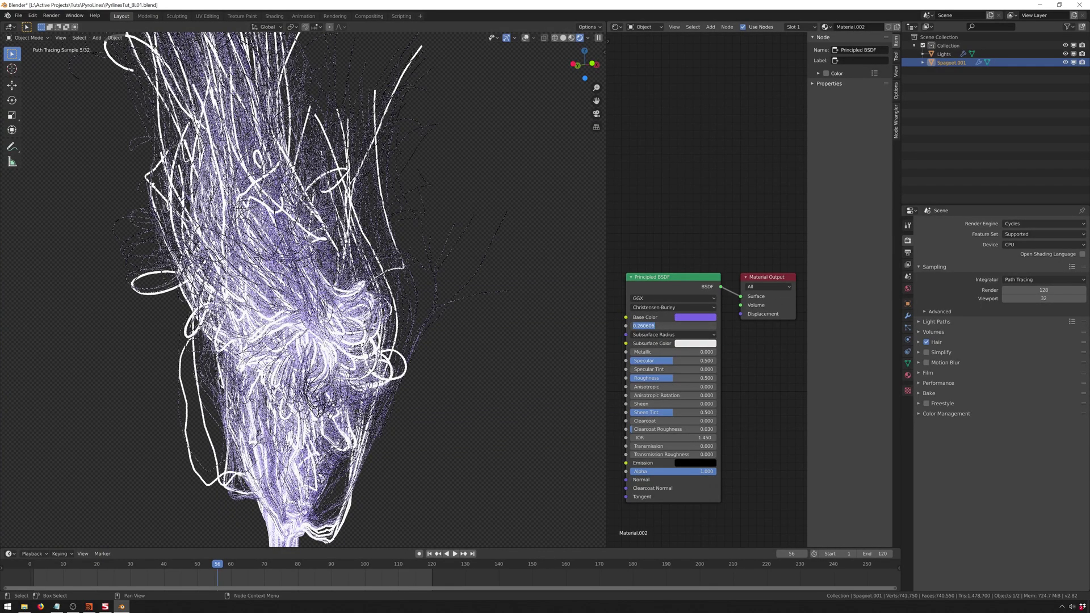
pyautogui.write('.01')
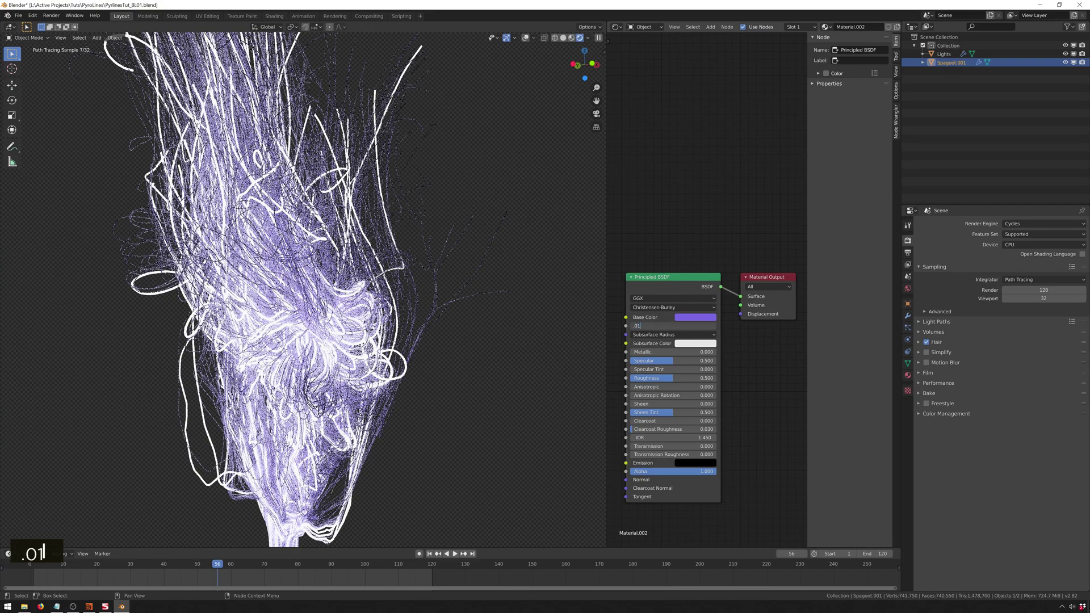
pyautogui.press('BackSpace')
pyautogui.write('25')
pyautogui.press('Return')
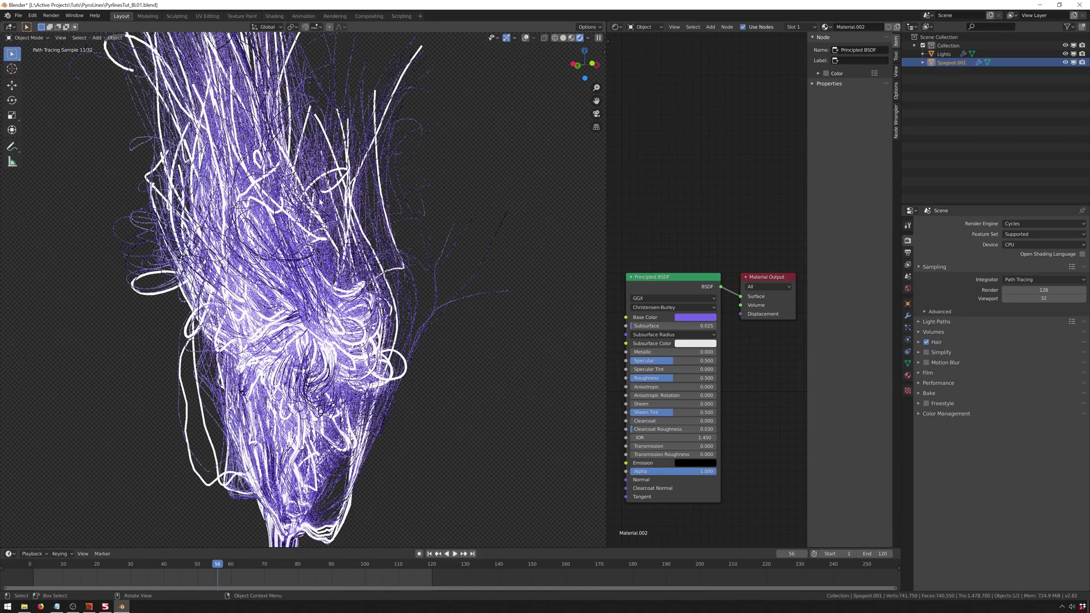
# Set the strand material's Subsurface to 0, then try Metallic at 1.000 and return it to 0.
pyautogui.doubleClick(673, 325)
pyautogui.write('0')
pyautogui.press('Return')
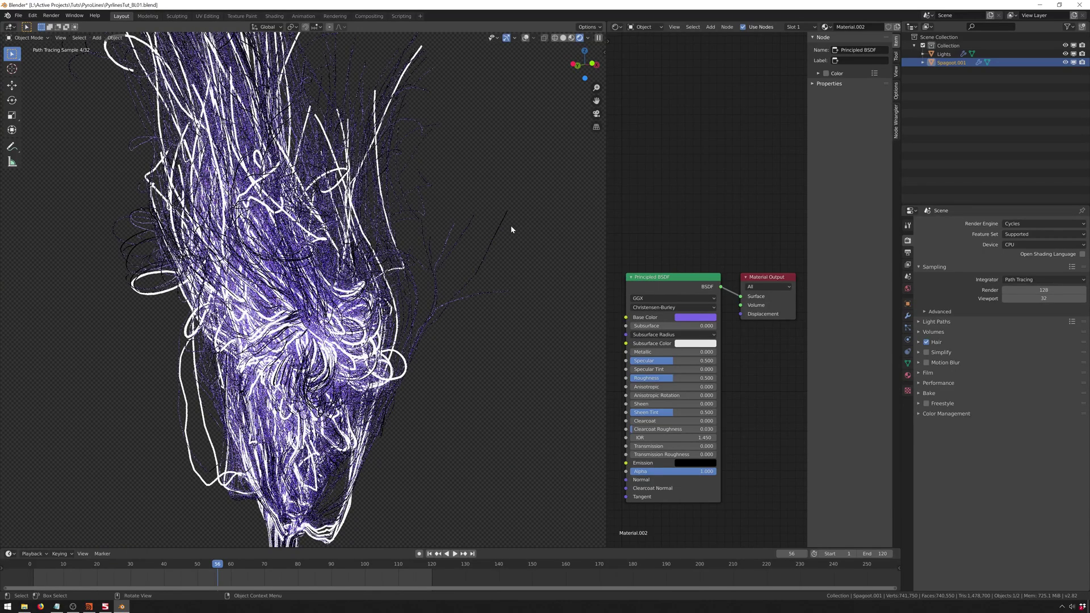
pyautogui.moveTo(670, 352); pyautogui.dragTo(720, 352)
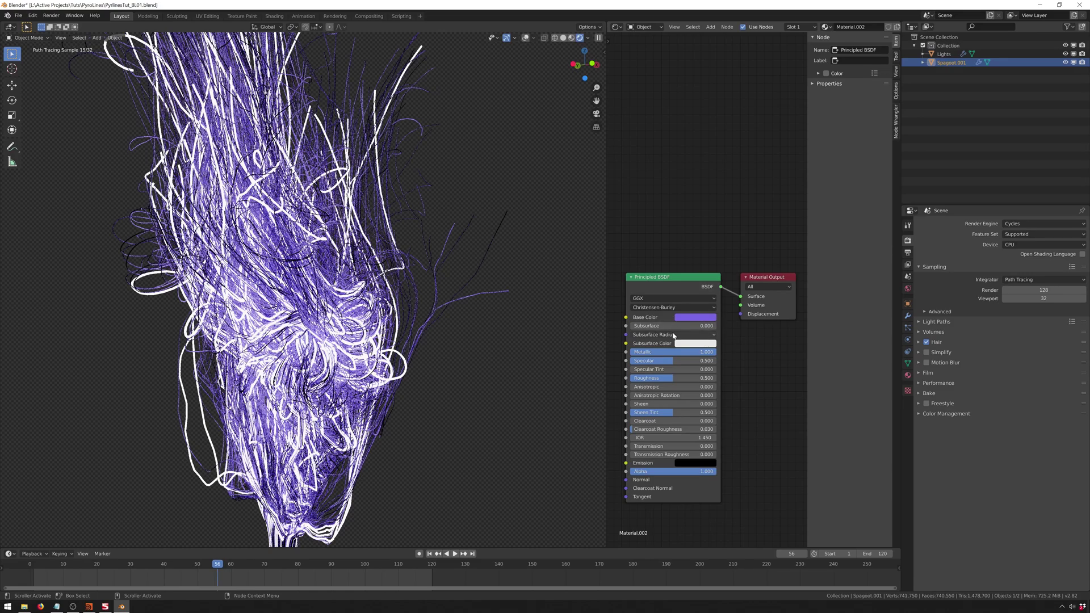
pyautogui.moveTo(679, 352); pyautogui.dragTo(615, 352)
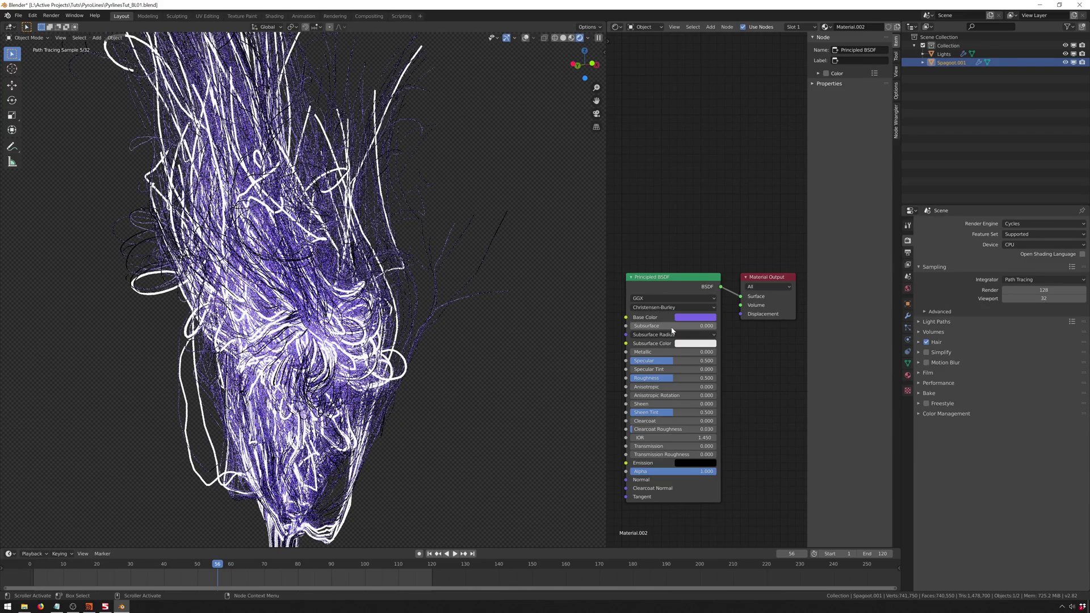
# Try Subsurface at 0.02 and then at 0.2 on the strand material.
pyautogui.click(672, 327)
pyautogui.press('BackSpace')
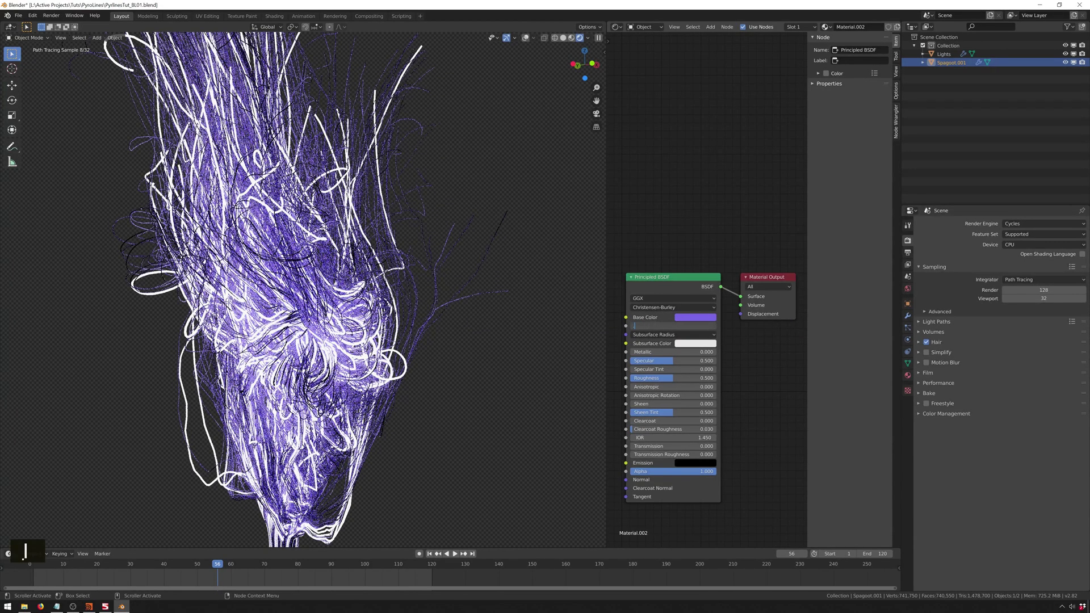
pyautogui.write('0.02')
pyautogui.press('Return')
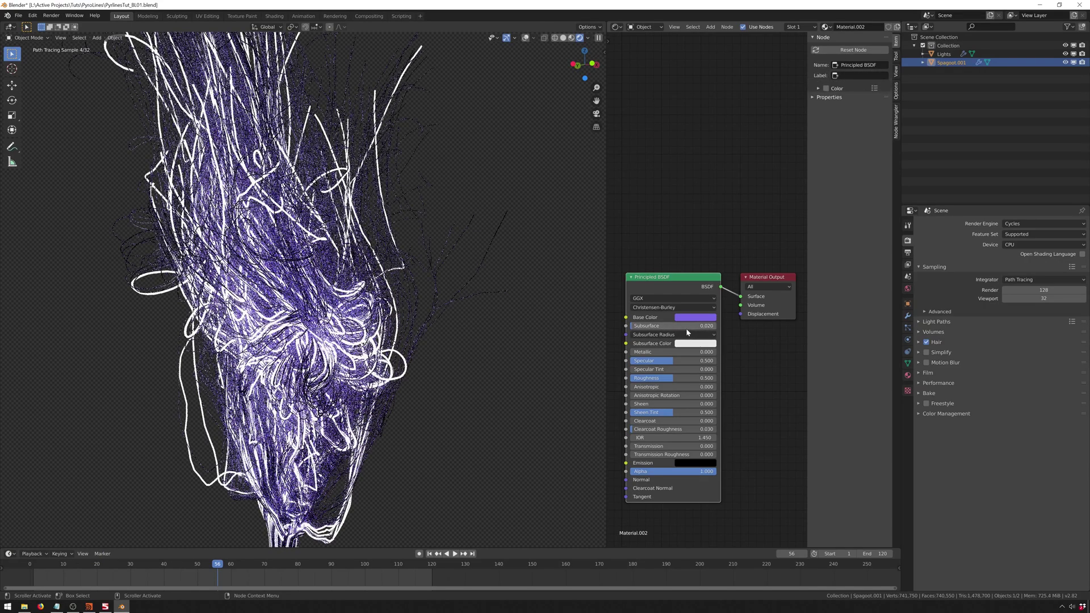
pyautogui.doubleClick(682, 327)
pyautogui.write('0.2')
pyautogui.press('Return')
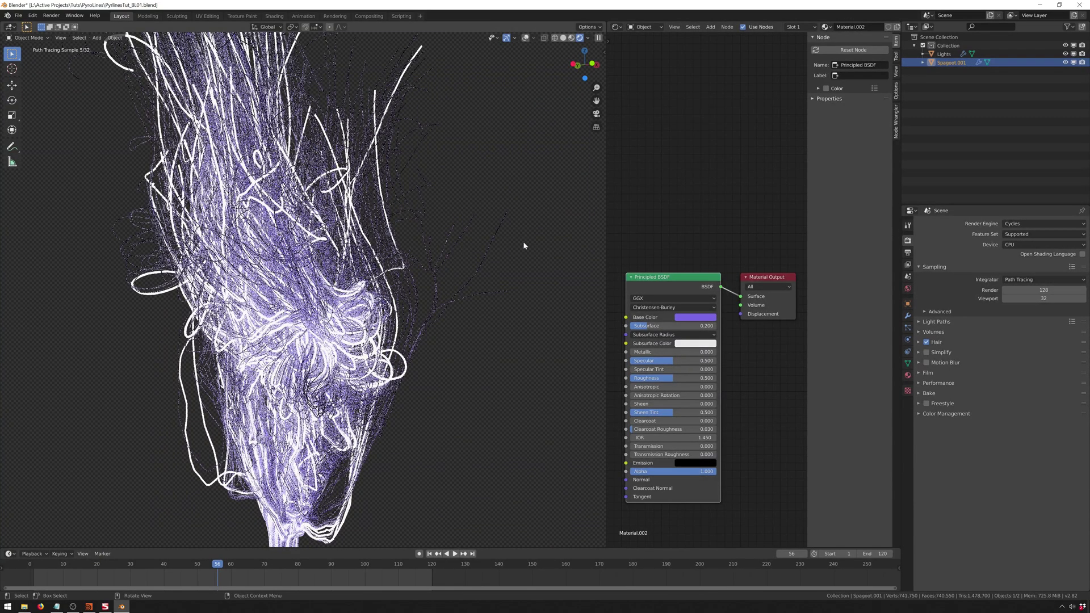
# Limit the total light path bounces to 6 and show the advanced sampling settings.
pyautogui.click(923, 322)
pyautogui.click(1046, 345)
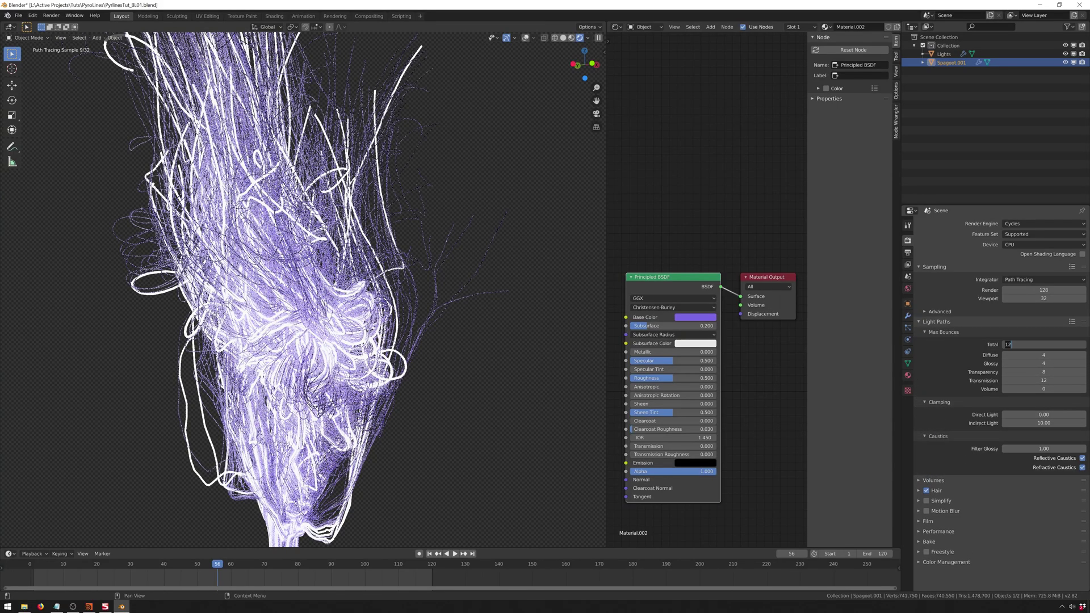
pyautogui.write('6')
pyautogui.press('Return')
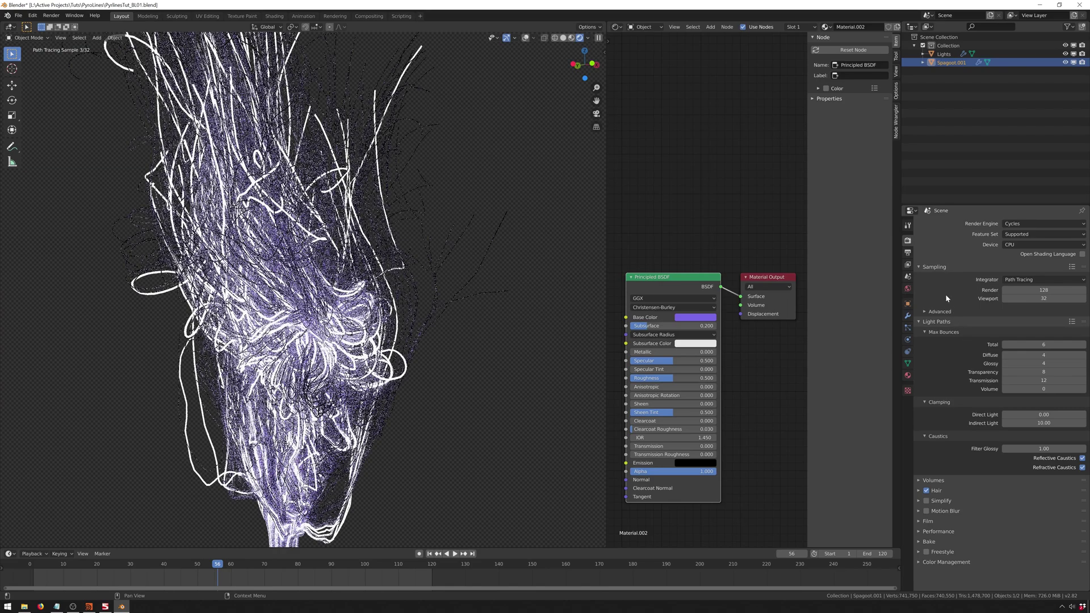
pyautogui.click(959, 313)
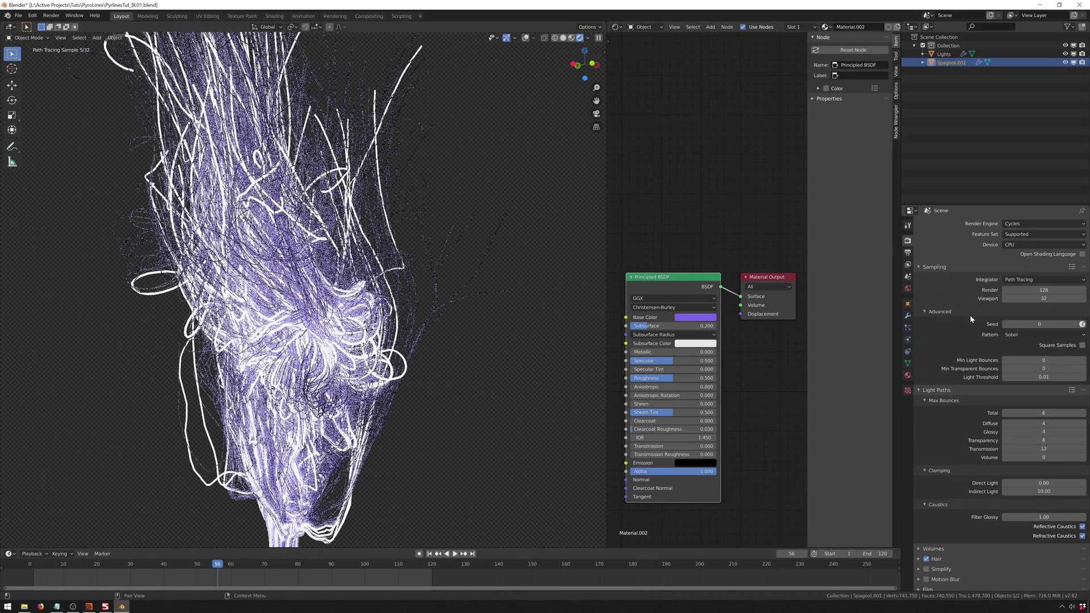
pyautogui.scroll(-3, 970, 315)
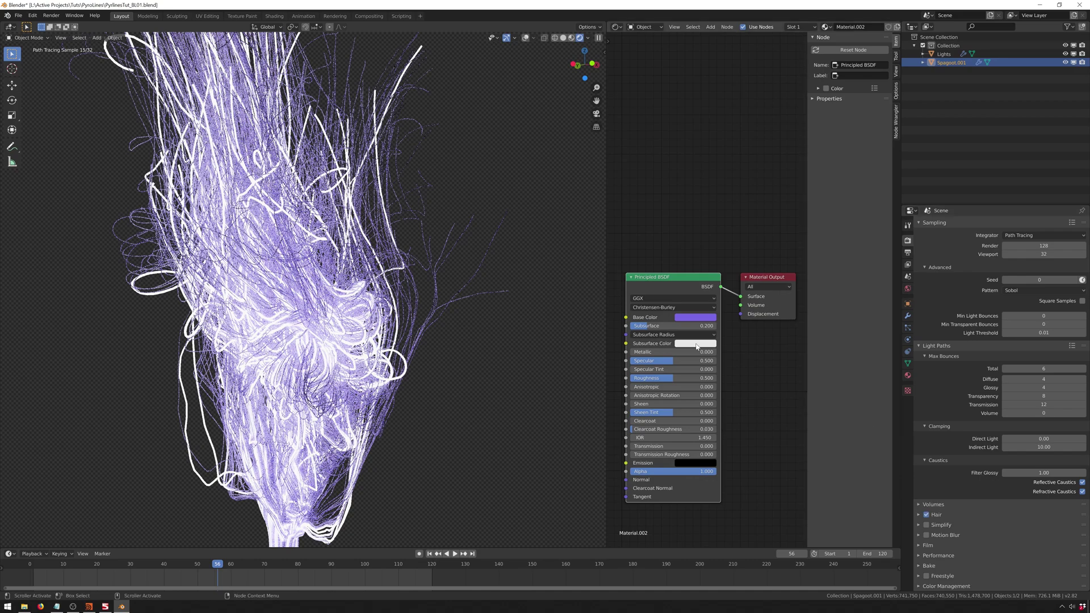
# Set the strand material's Subsurface amount to 0.1.
pyautogui.click(672, 326)
pyautogui.write('0.1')
pyautogui.press('Return')
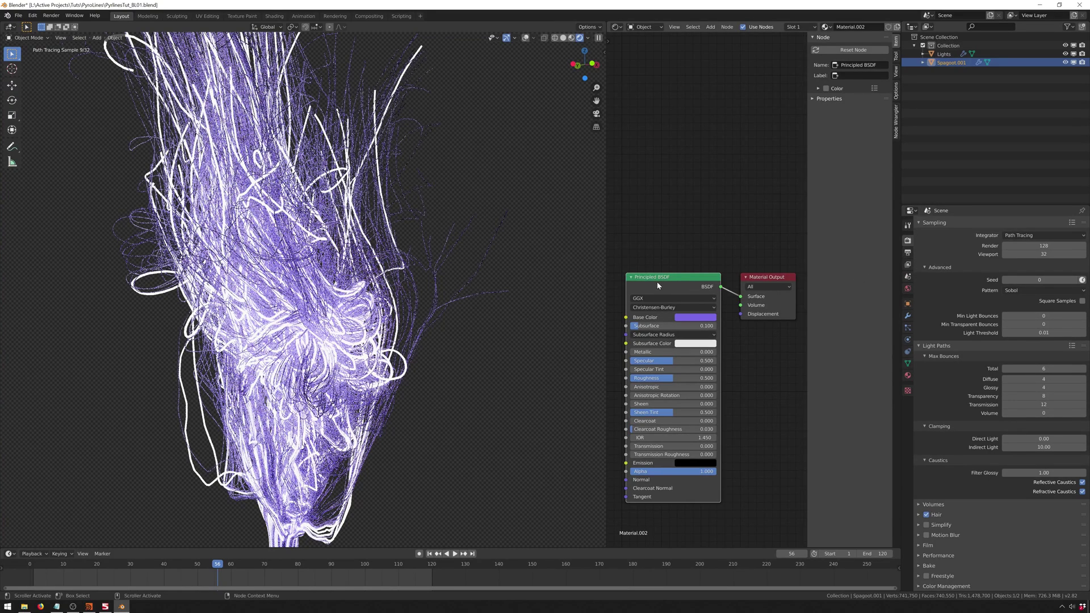
# Add a camera to the scene.
pyautogui.scroll(3, 256, 282)
pyautogui.scroll(-1, 257, 282)
pyautogui.scroll(-3, 382, 237)
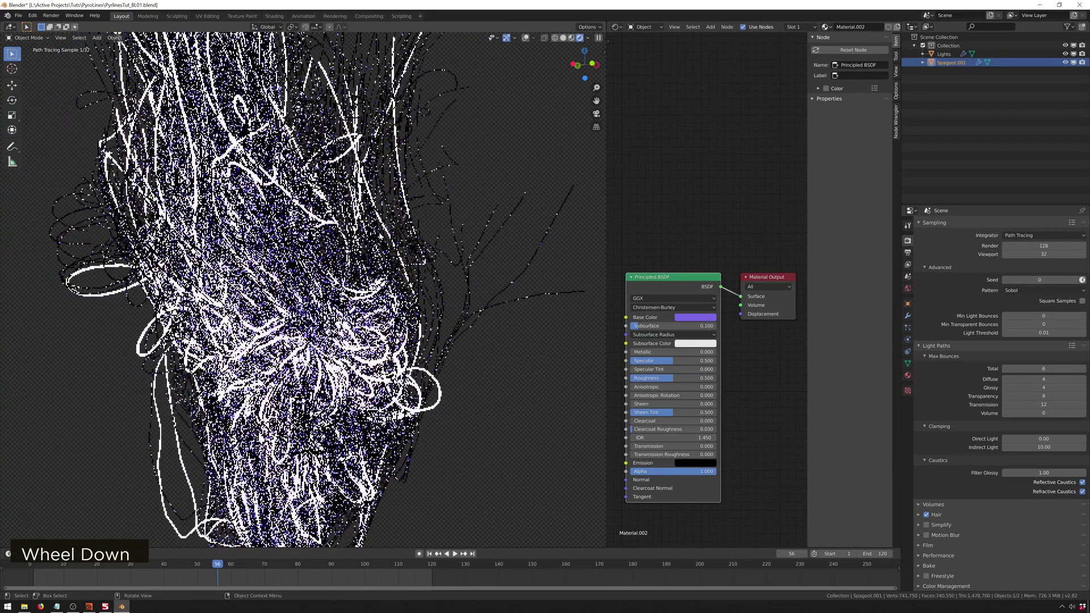
pyautogui.hotkey('shift', 'a')
pyautogui.moveTo(420, 265)
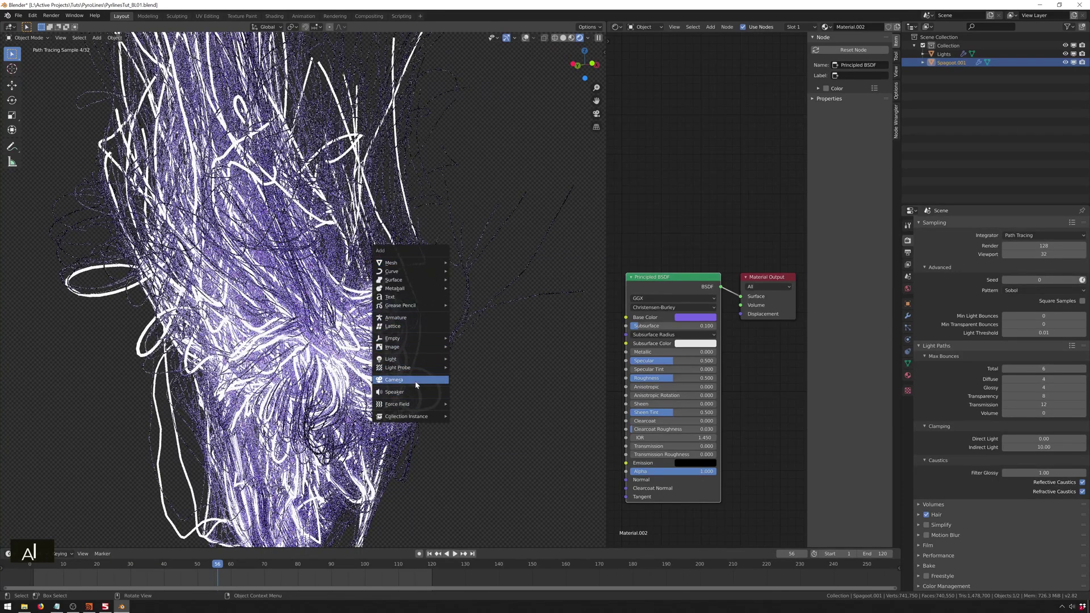
pyautogui.click(416, 379)
# Turn on the viewport overlays, switch to solid shading, and align the new camera to the current view.
pyautogui.press('ctrl+alt+KP_0')
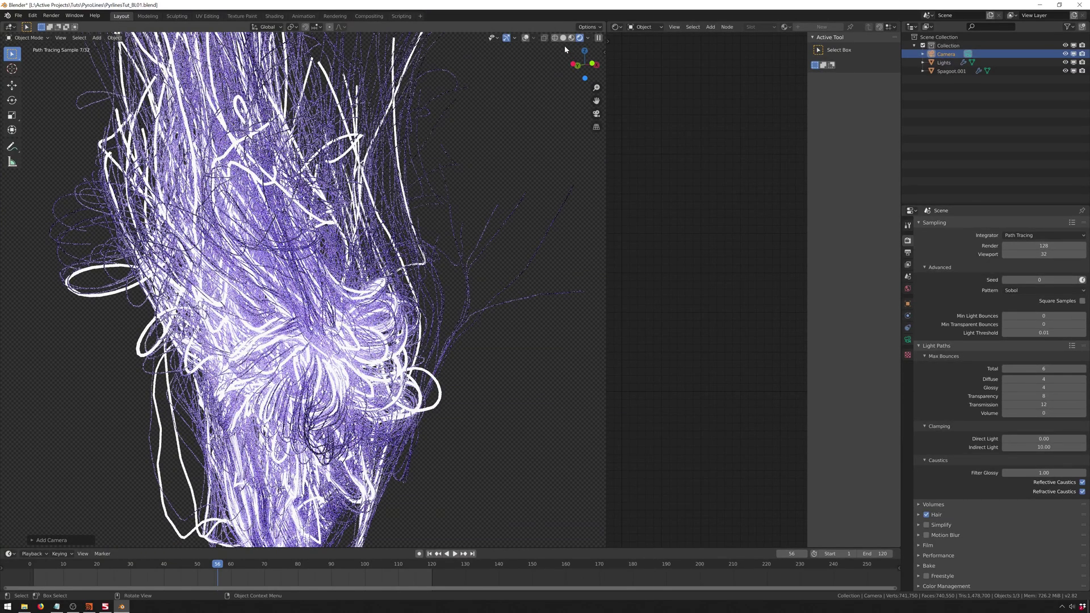
pyautogui.click(526, 38)
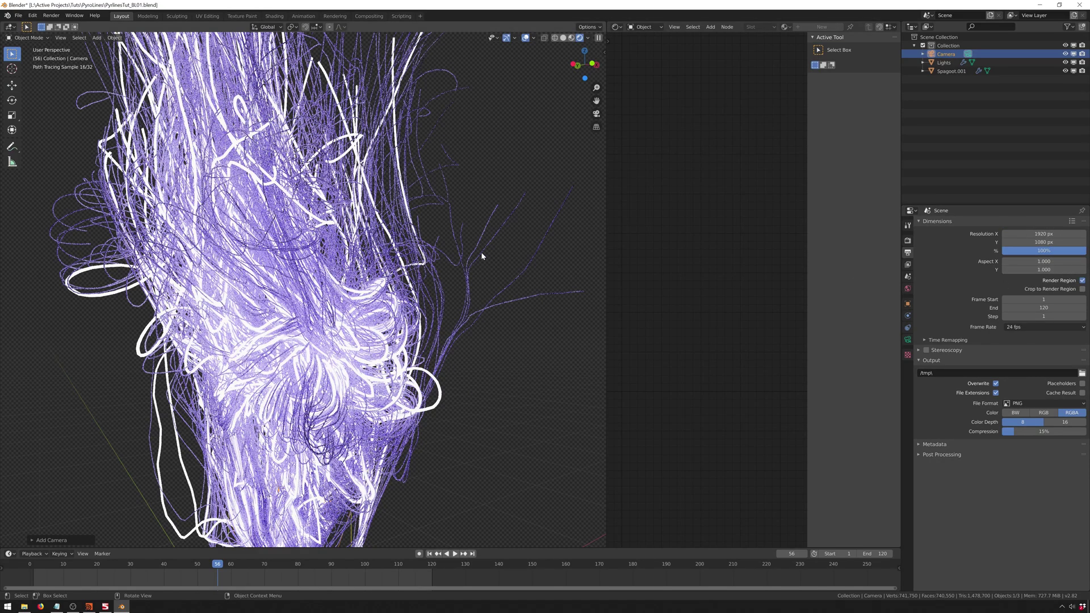
pyautogui.press('z')
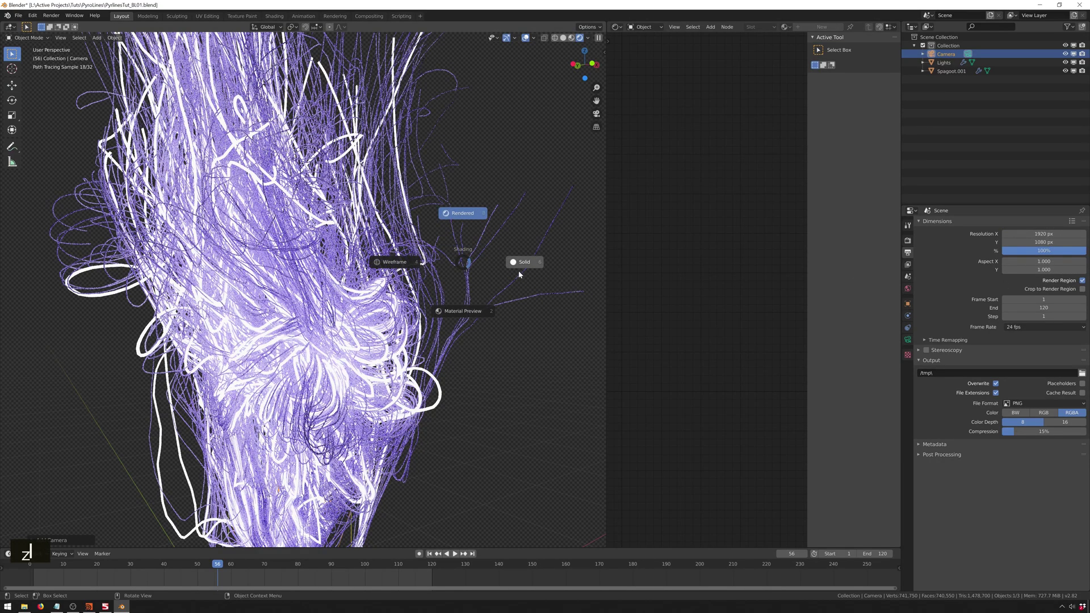
pyautogui.click(523, 261)
pyautogui.press('ctrl+alt+KP_0')
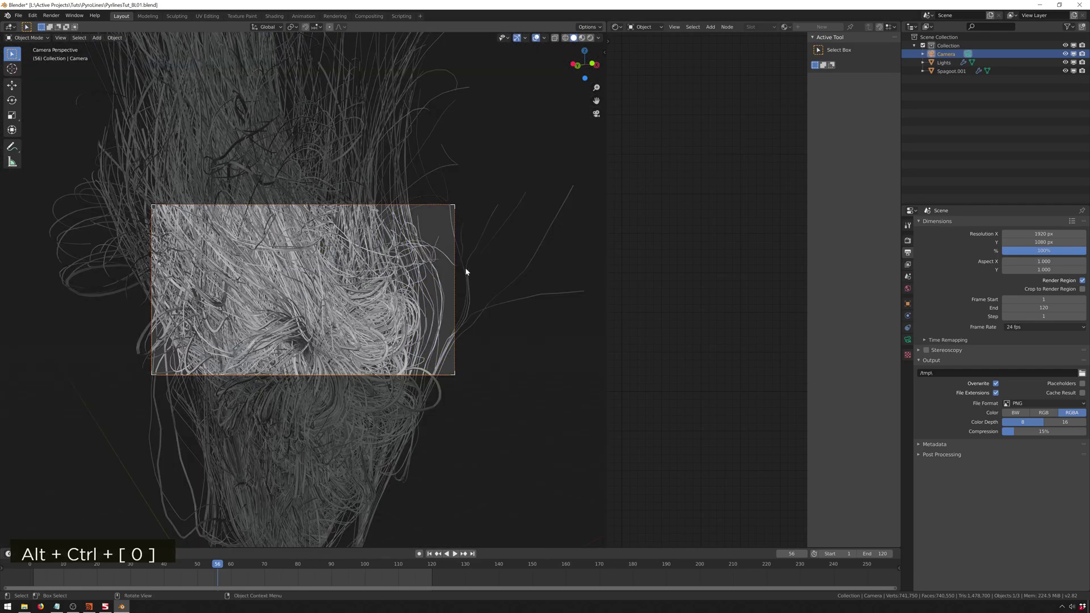
pyautogui.press('b')
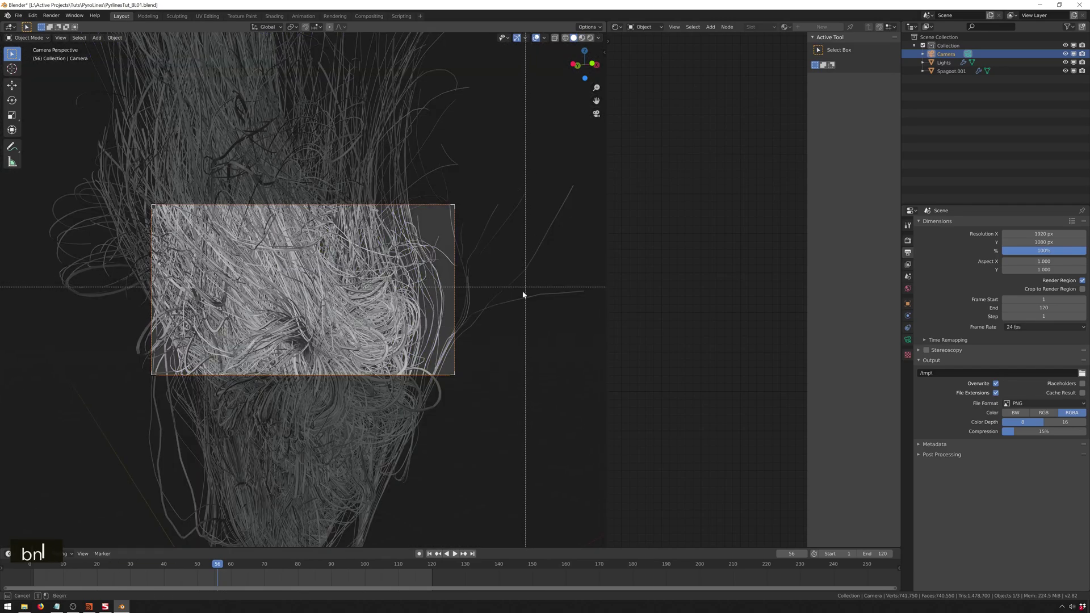
# Lock the camera to the view and reframe it from a new angle, farther back from the strands.
pyautogui.press('Escape')
pyautogui.press('n')
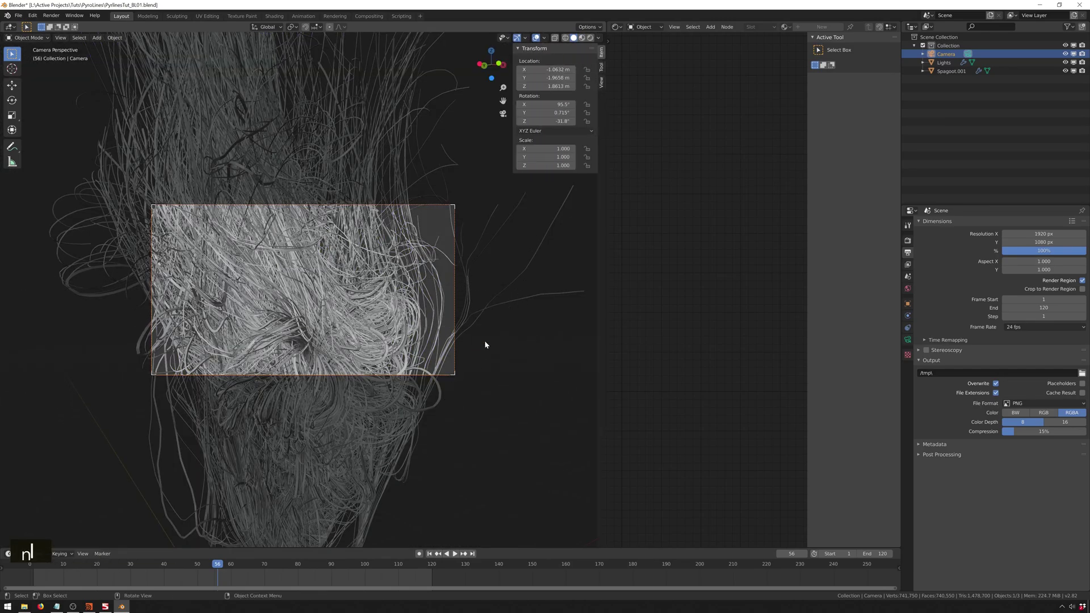
pyautogui.click(601, 83)
pyautogui.moveTo(431, 244); pyautogui.dragTo(351, 266, button='middle')
pyautogui.scroll(-4, 352, 266)
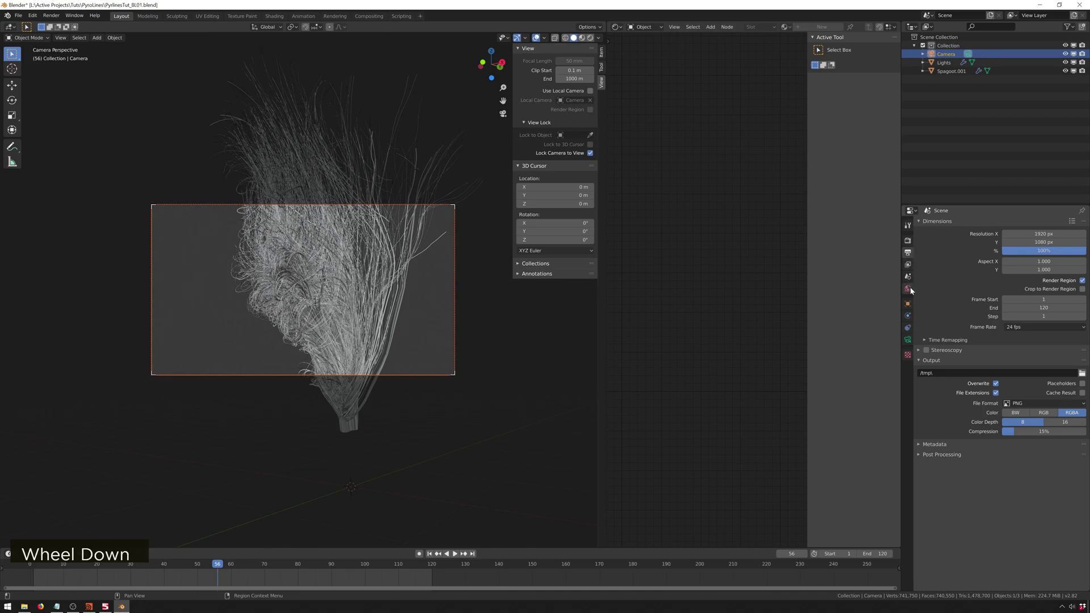
# Set the camera's sensor size to 70 mm.
pyautogui.click(908, 340)
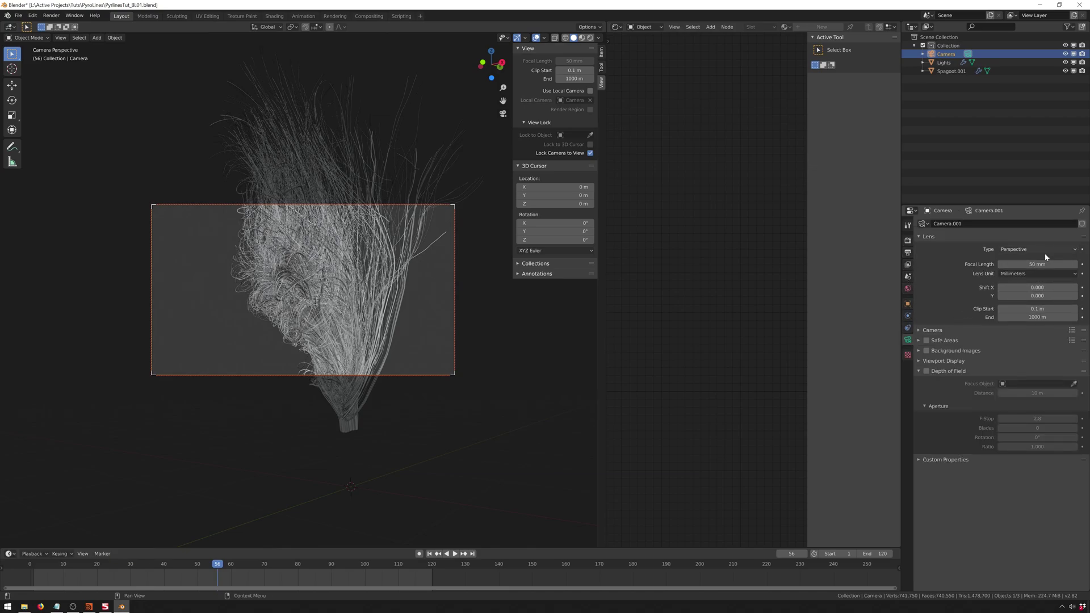
pyautogui.click(932, 331)
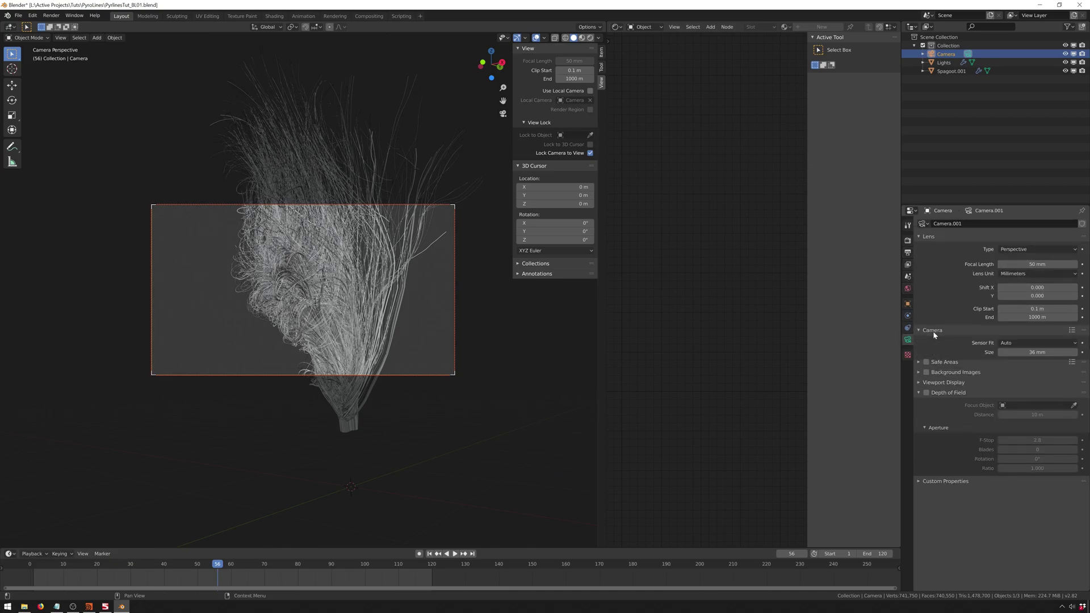
pyautogui.click(1038, 351)
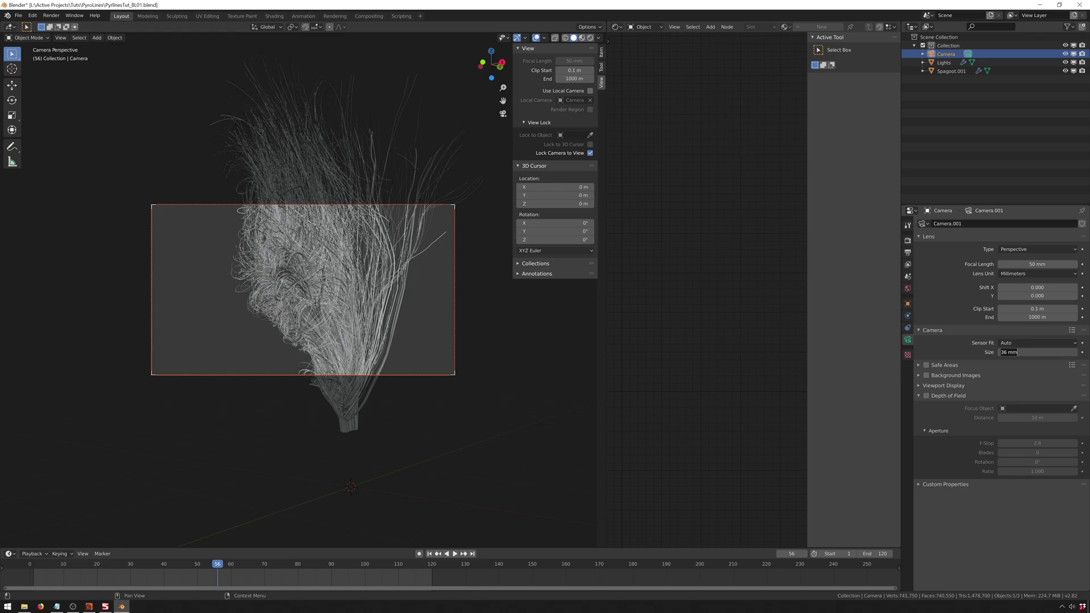
pyautogui.write('70')
pyautogui.press('Return')
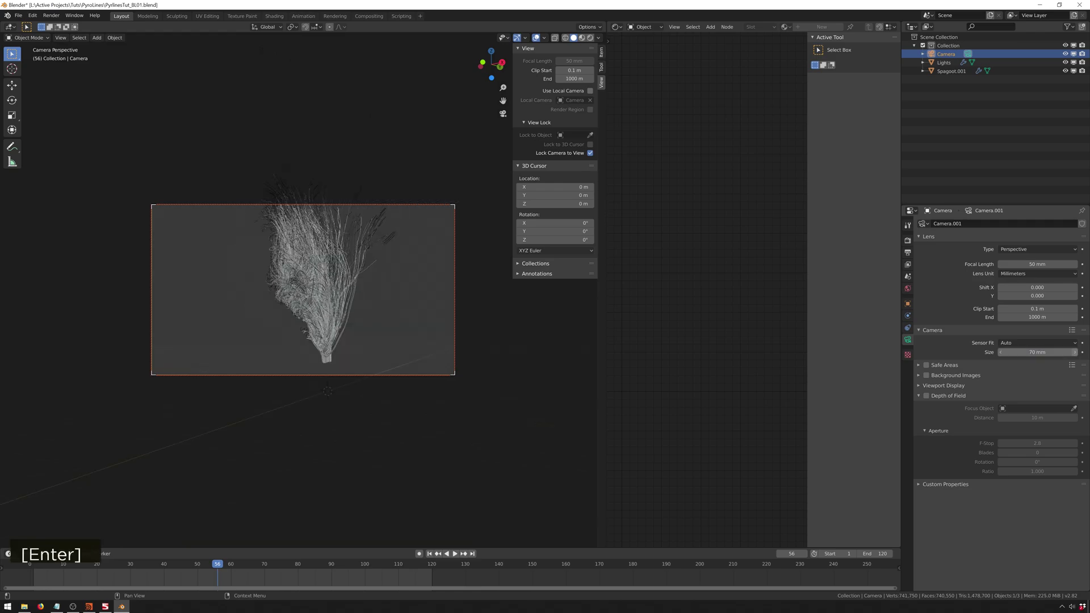
# Set the camera's focal length to 1200 mm and pull the camera back to frame the curled strands.
pyautogui.click(1029, 263)
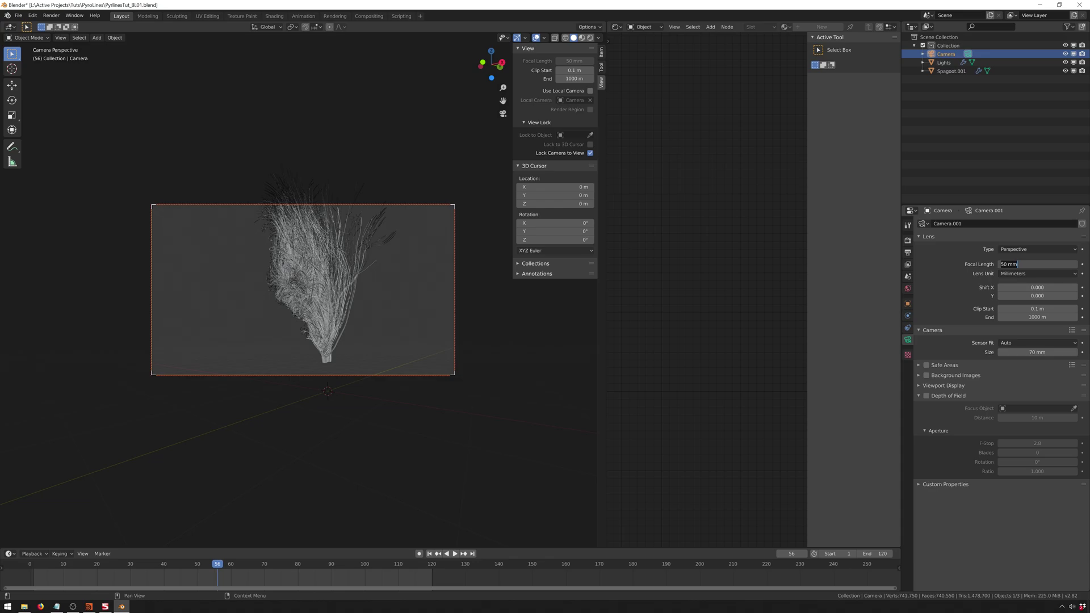
pyautogui.write('1200')
pyautogui.press('Return')
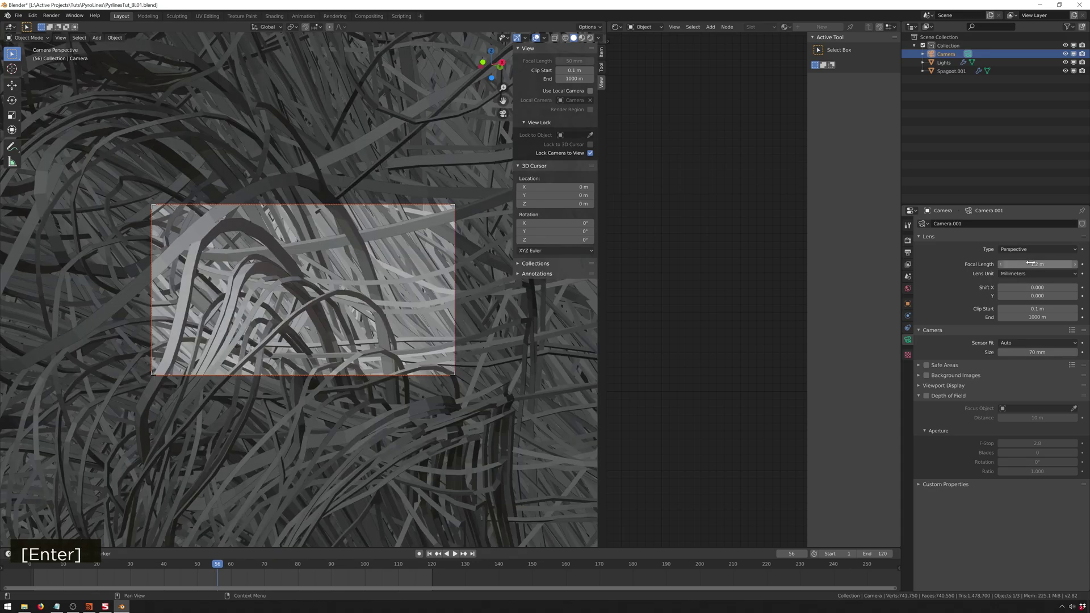
pyautogui.scroll(-4, 316, 258)
pyautogui.moveTo(316, 258)
pyautogui.mouseDown(button='middle')
pyautogui.moveTo(346, 241)
pyautogui.moveTo(411, 235)
pyautogui.moveTo(335, 251)
pyautogui.mouseUp(button='middle')
pyautogui.scroll(-1, 338, 255)
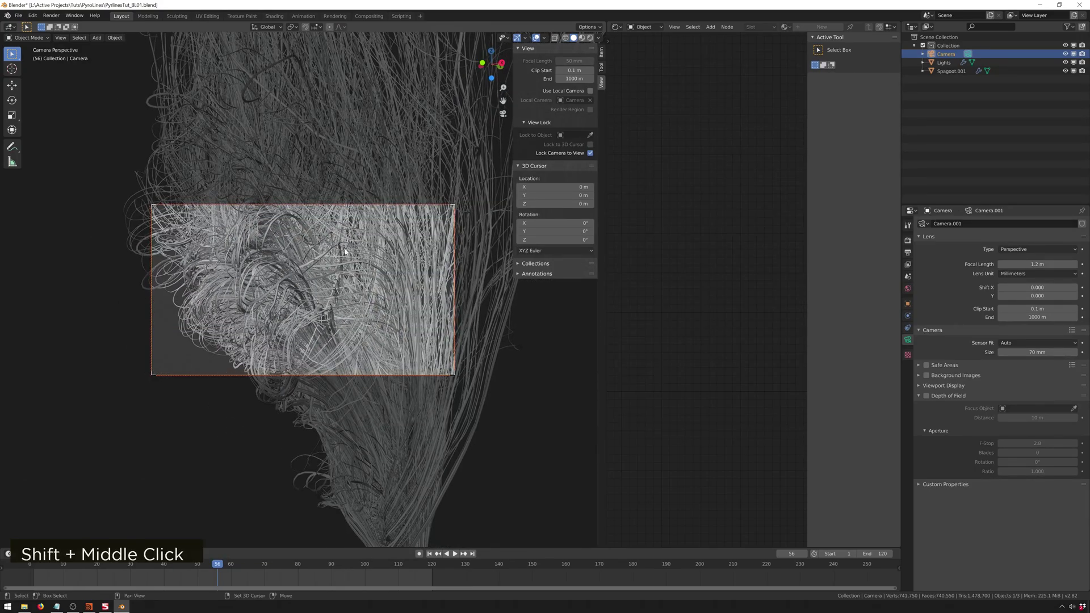
# Enable the camera's depth of field with an aperture ratio of 2 and sample the focus distance from the curled strands.
pyautogui.click(929, 397)
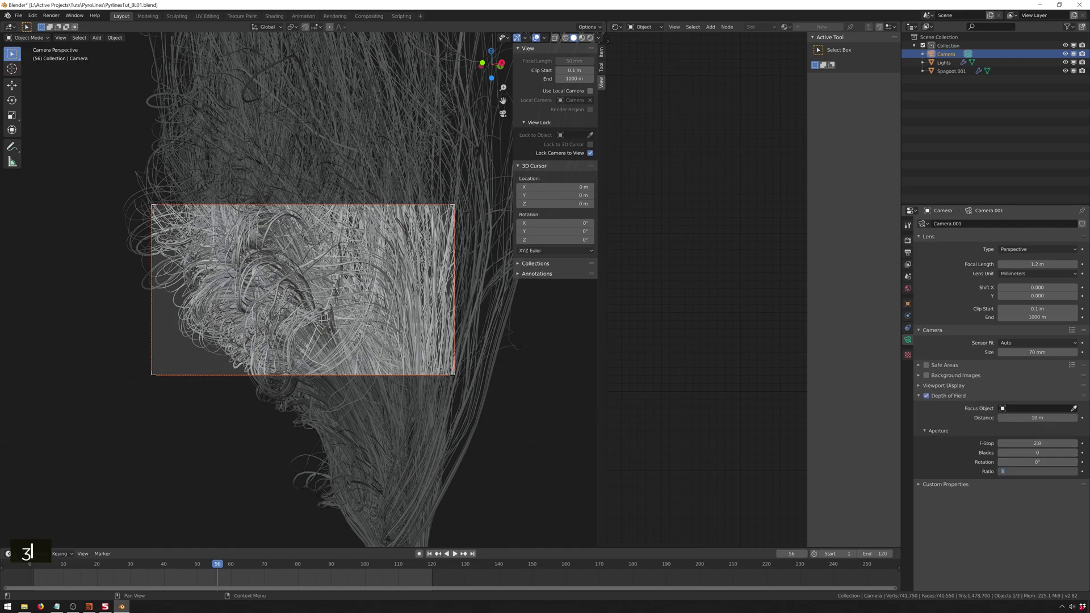
pyautogui.write('2')
pyautogui.press('Return')
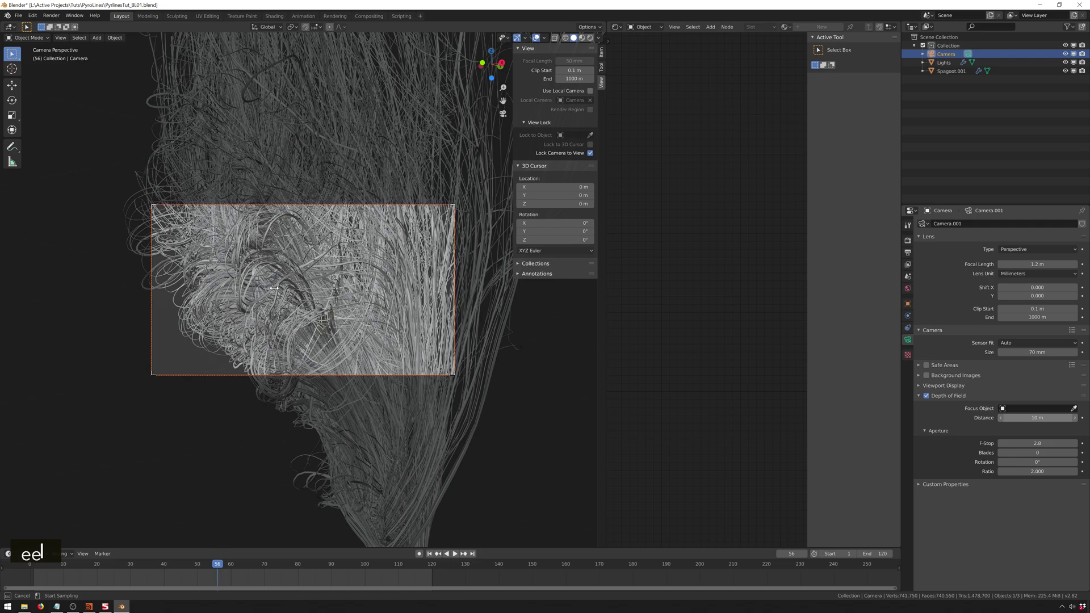
pyautogui.click(255, 262)
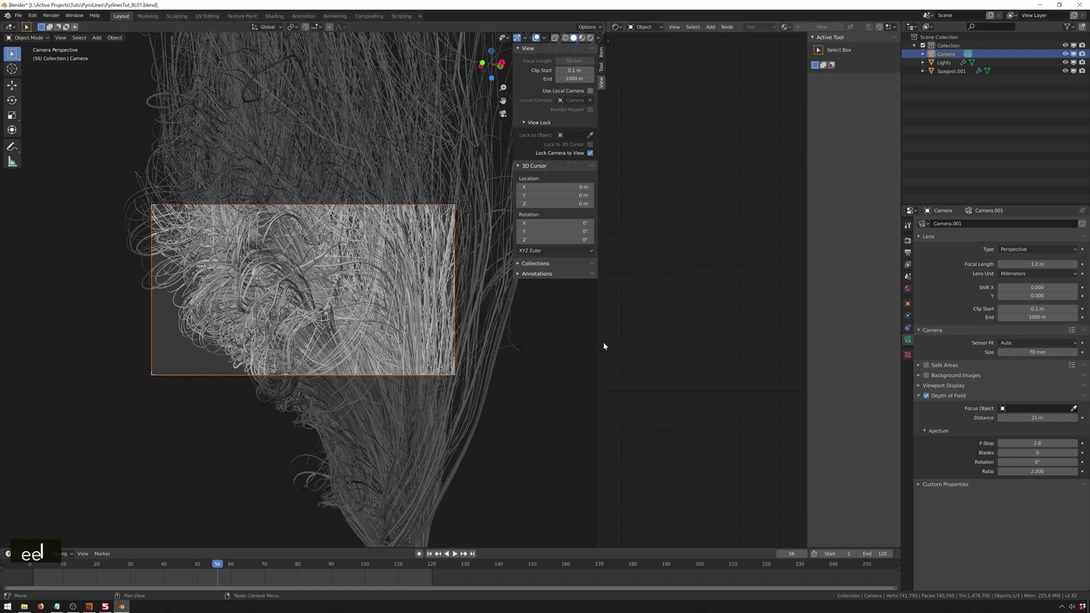
# Switch the camera view to rendered shading and orbit slightly to check the depth of field on the strands.
pyautogui.press('z')
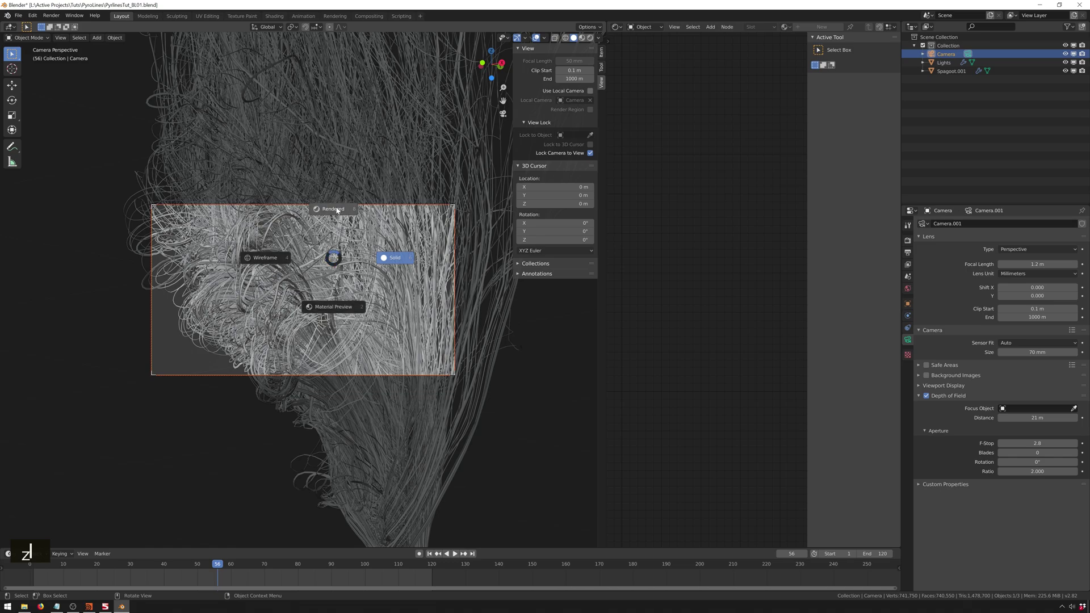
pyautogui.click(335, 209)
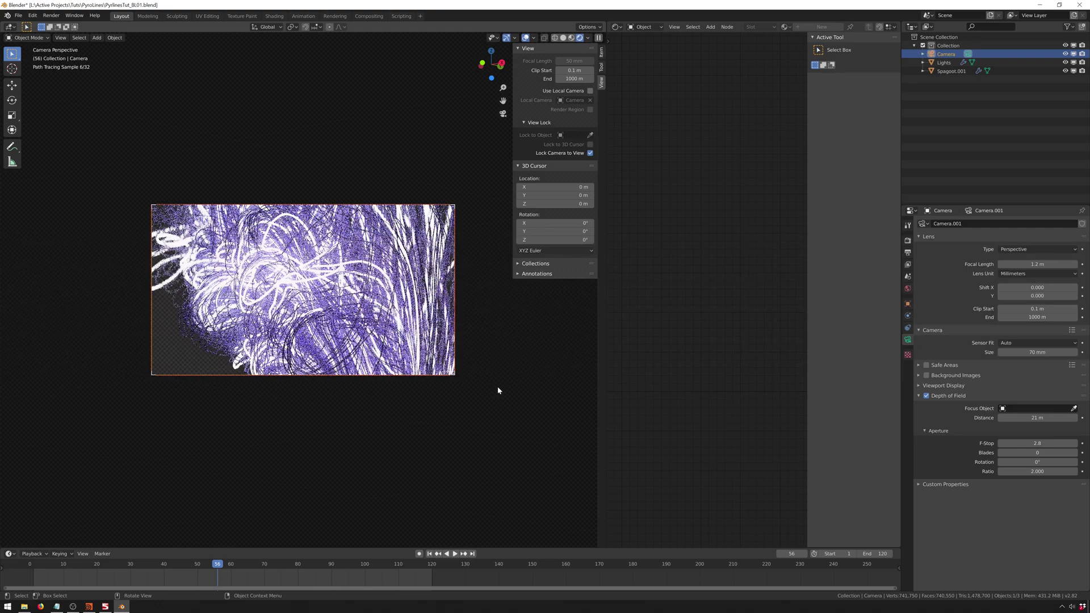
pyautogui.moveTo(317, 284); pyautogui.dragTo(330, 284, button='middle')
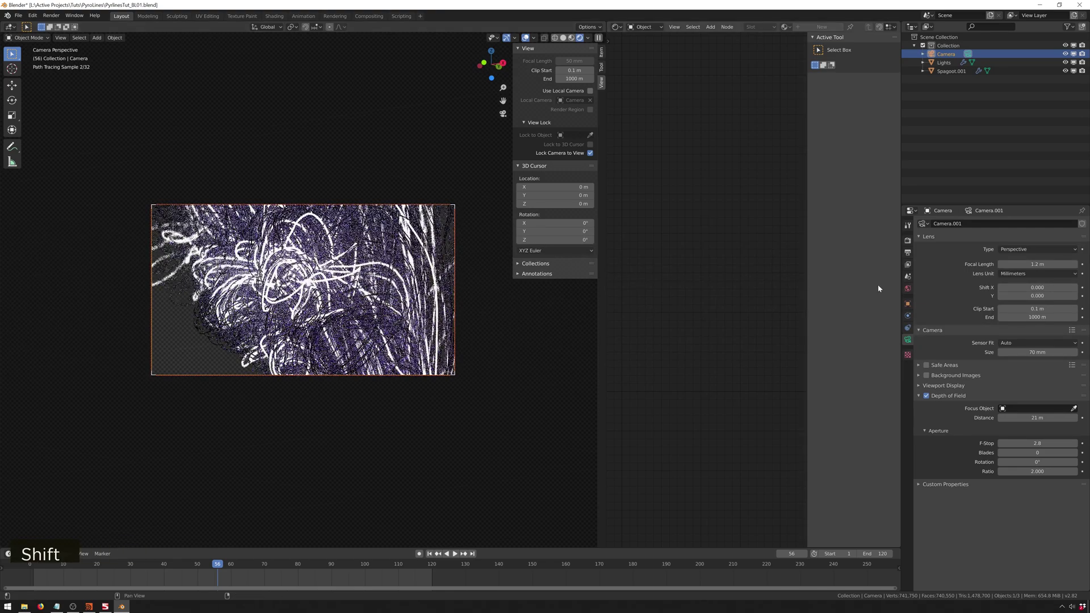
# Turn off the camera's depth of field and reframe the camera so the whole strand plume fits inside the frame.
pyautogui.click(926, 395)
pyautogui.scroll(-1, 929, 399)
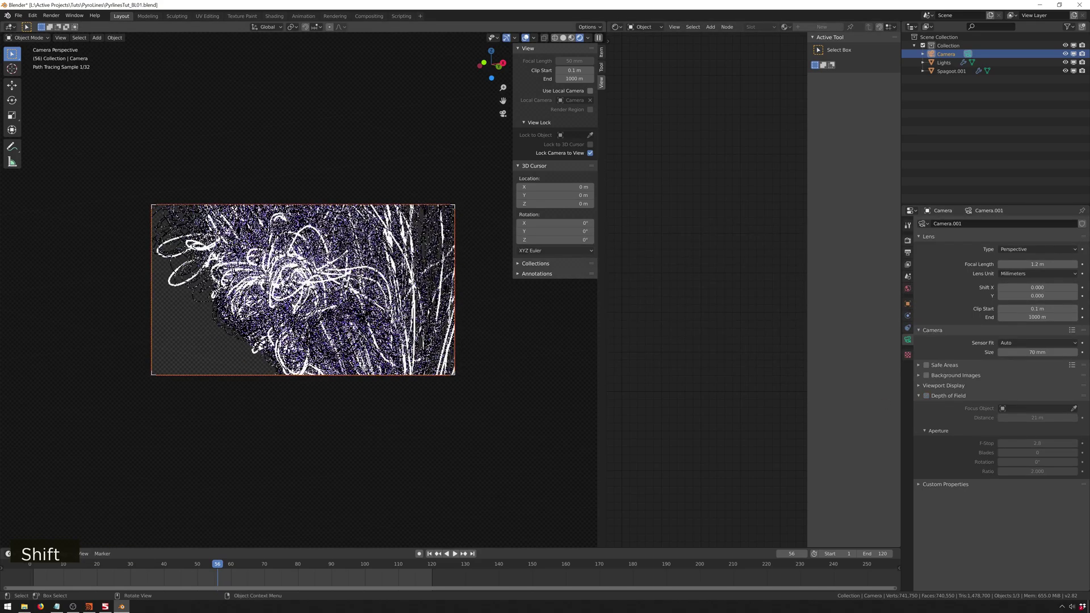
pyautogui.keyDown('shift'); pyautogui.moveTo(398, 270); pyautogui.dragTo(366, 283, button='middle'); pyautogui.keyUp('shift')
pyautogui.scroll(-2, 401, 280)
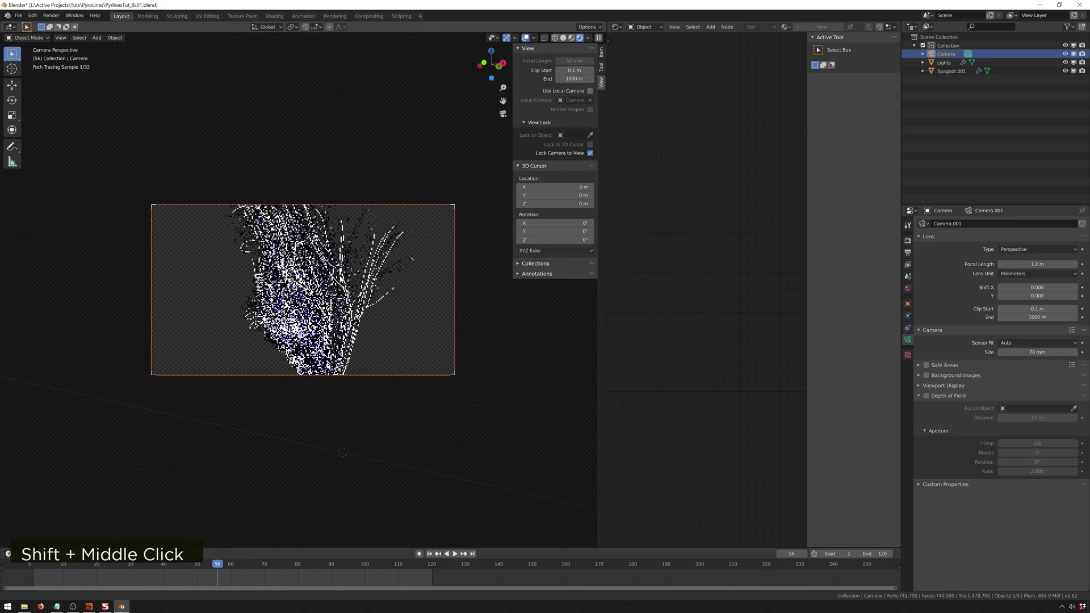
pyautogui.scroll(-1, 344, 281)
pyautogui.scroll(-1, 344, 281)
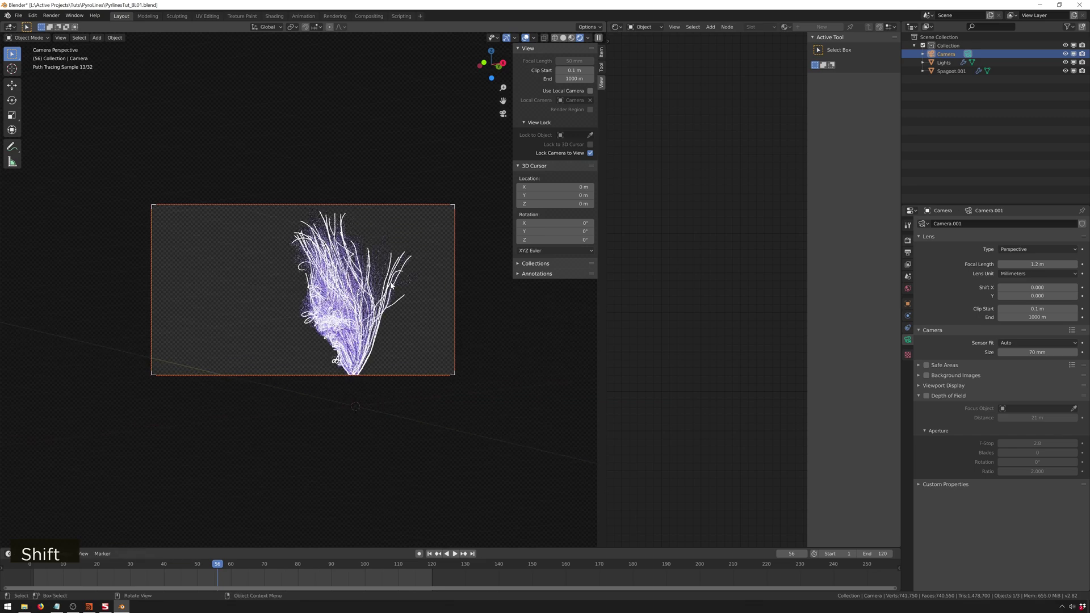
pyautogui.moveTo(378, 328); pyautogui.dragTo(215, 328, button='middle')
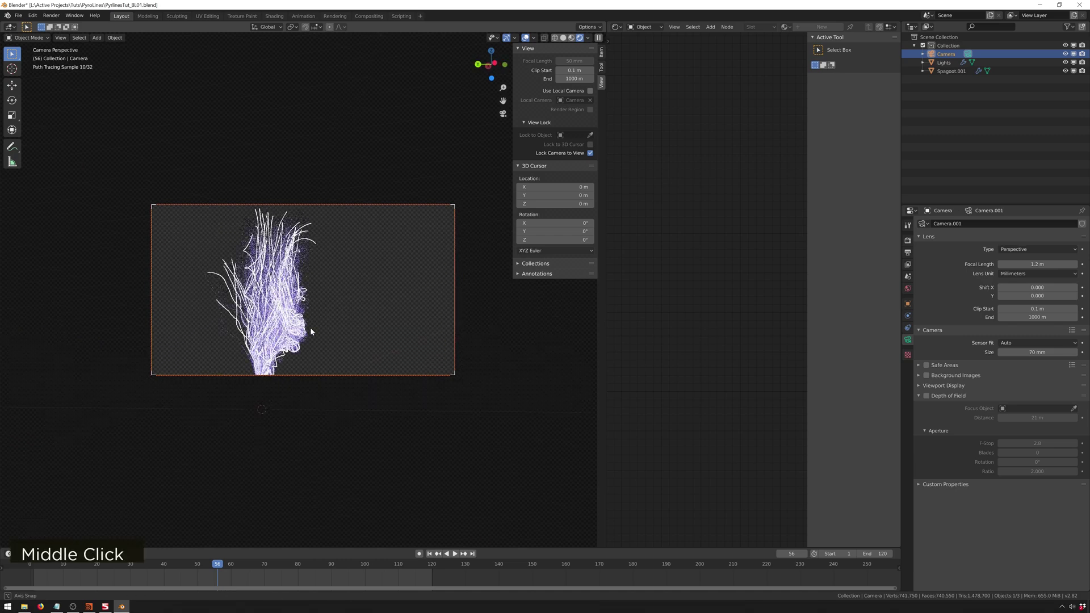
pyautogui.moveTo(310, 327); pyautogui.dragTo(248, 323, button='middle')
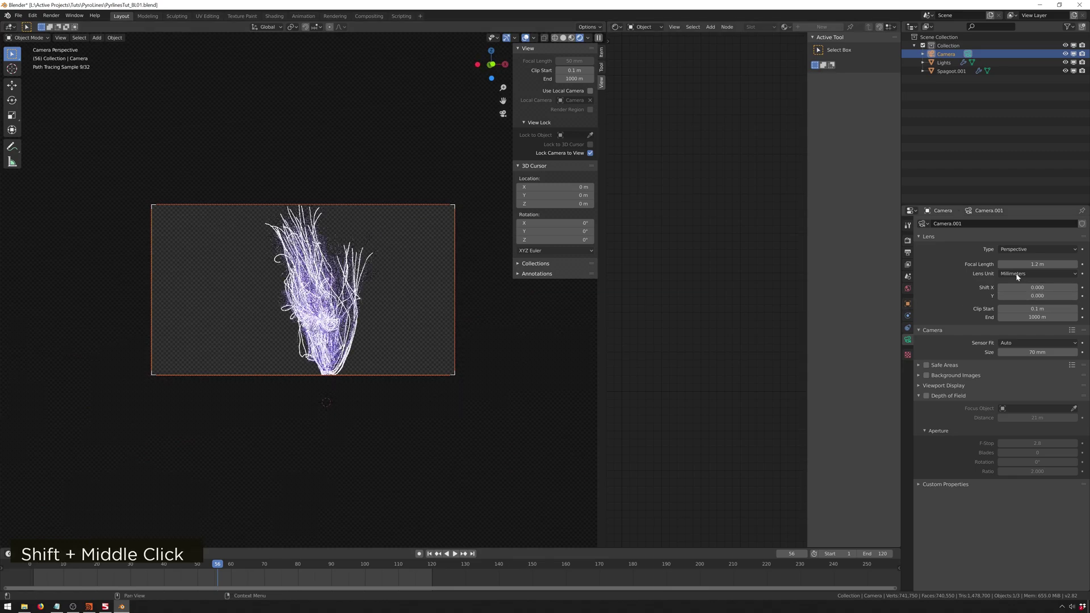
# Set the horizontal render resolution to 1080 px for a square frame and reposition the strands within it.
pyautogui.click(907, 242)
pyautogui.click(906, 253)
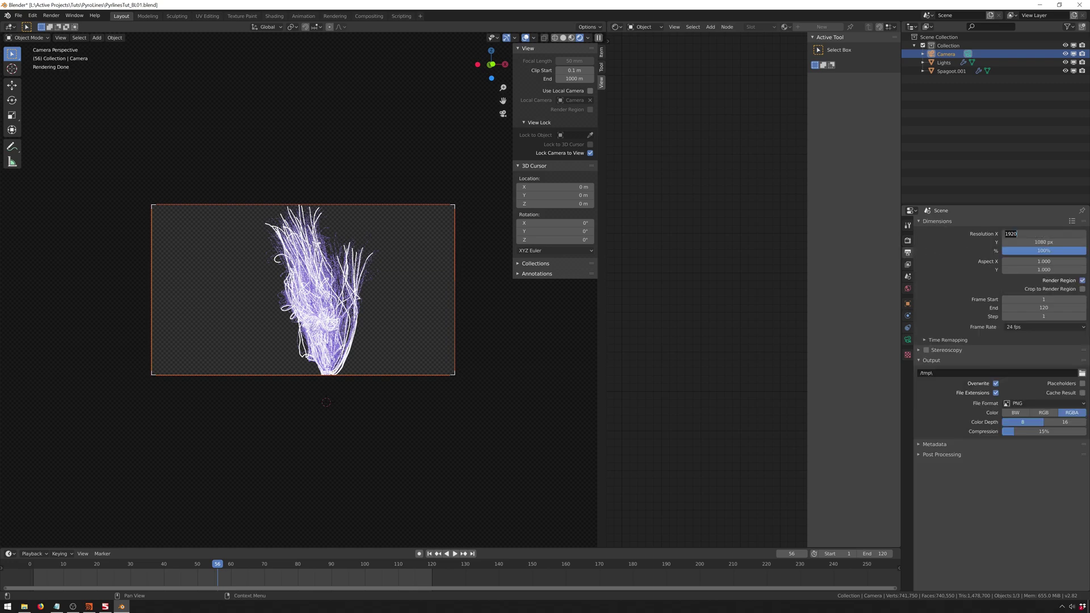
pyautogui.press('Return')
pyautogui.keyDown('shift'); pyautogui.moveTo(374, 359); pyautogui.dragTo(340, 354, button='middle'); pyautogui.keyUp('shift')
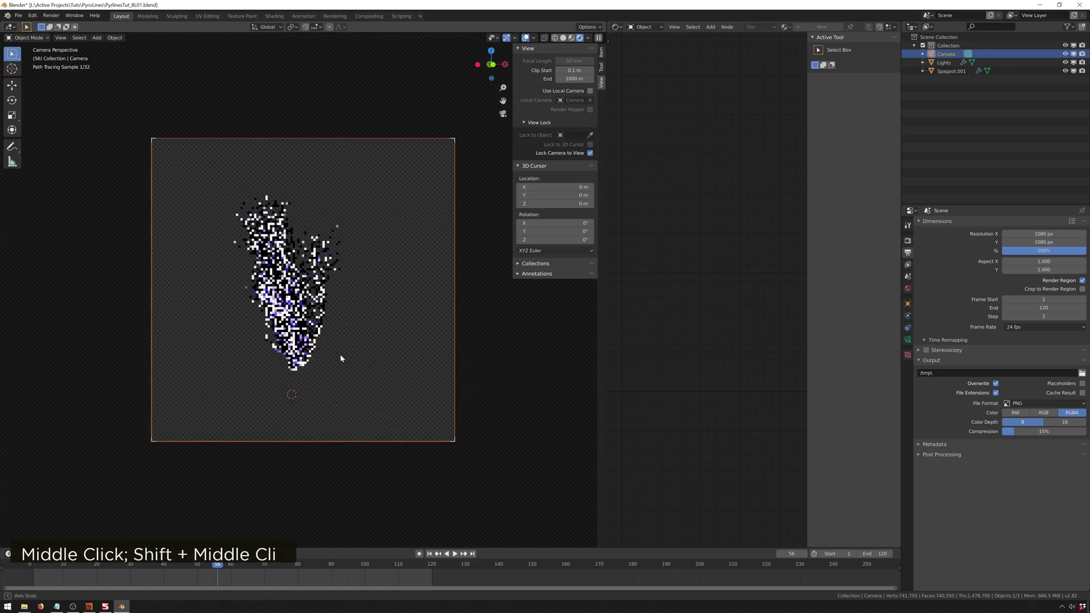
# Add a mesh plane to the scene beneath the strands.
pyautogui.hotkey('shift', 'a')
pyautogui.moveTo(348, 222)
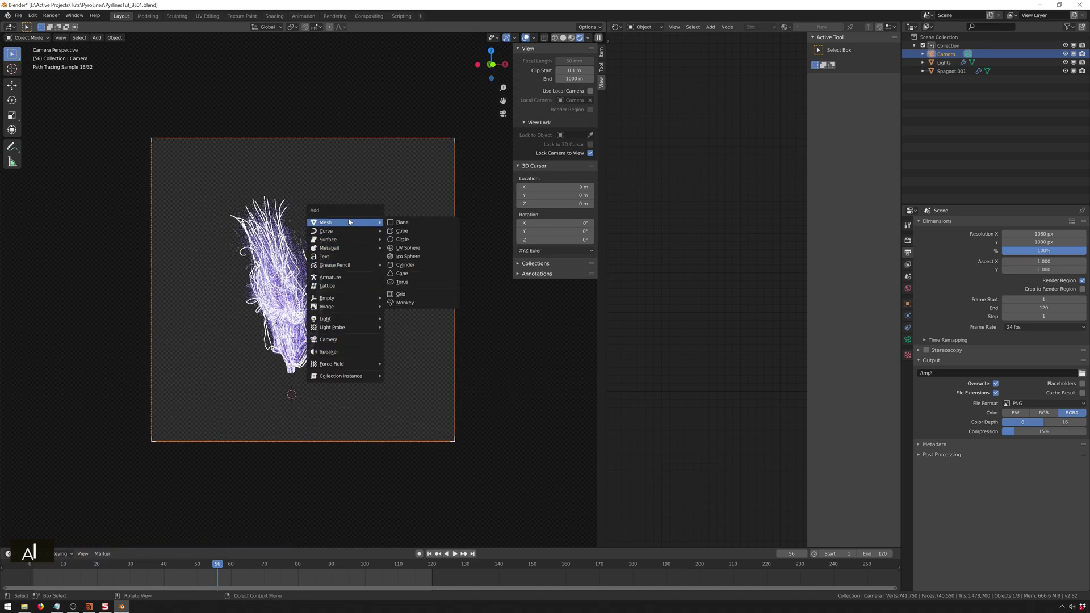
pyautogui.click(407, 222)
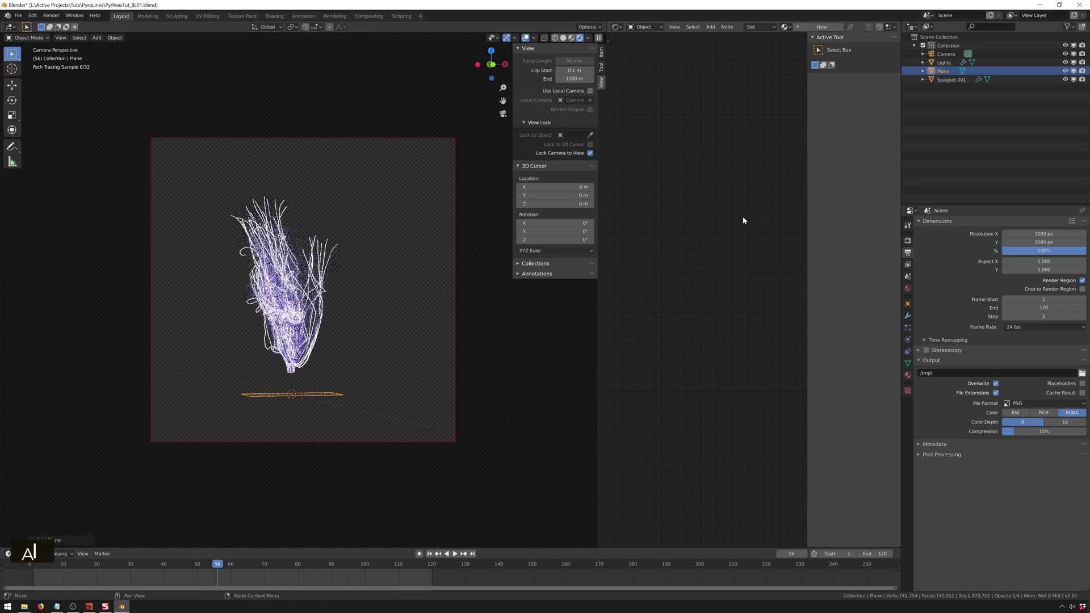
# In a second 3D viewport's front view, raise the plane to the base of the strands and enlarge it into a wide floor.
pyautogui.hotkey('shift', 'F5')
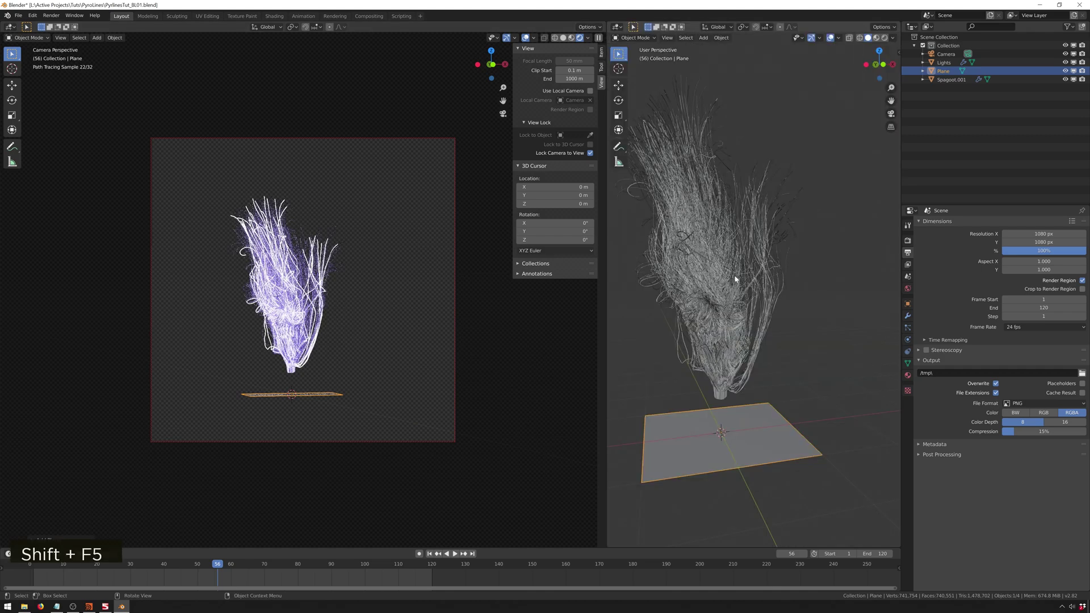
pyautogui.press('1')
pyautogui.press('g')
pyautogui.press('z')
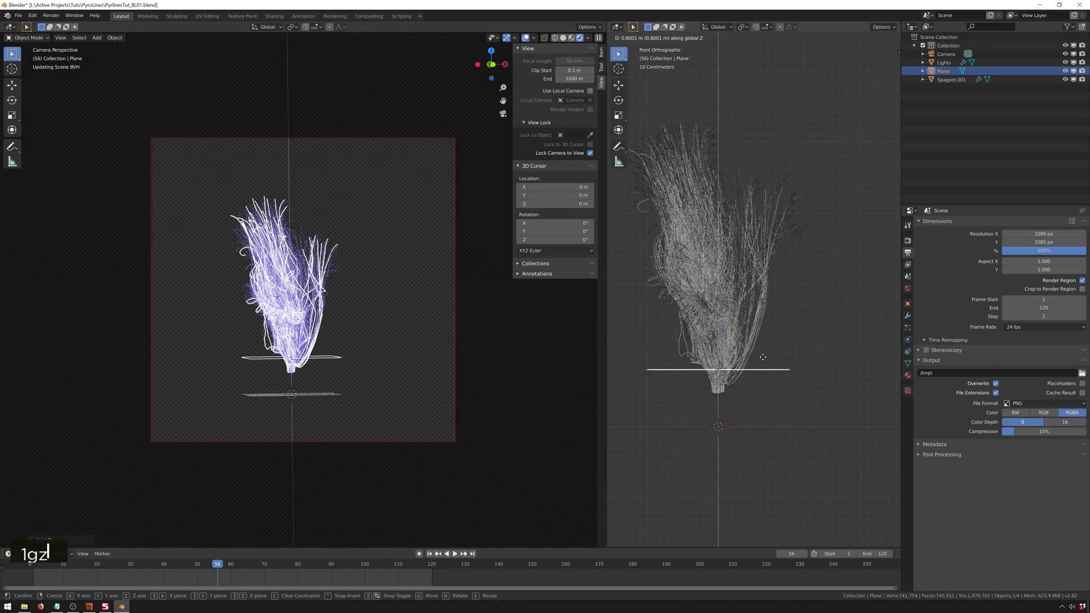
pyautogui.press('s')
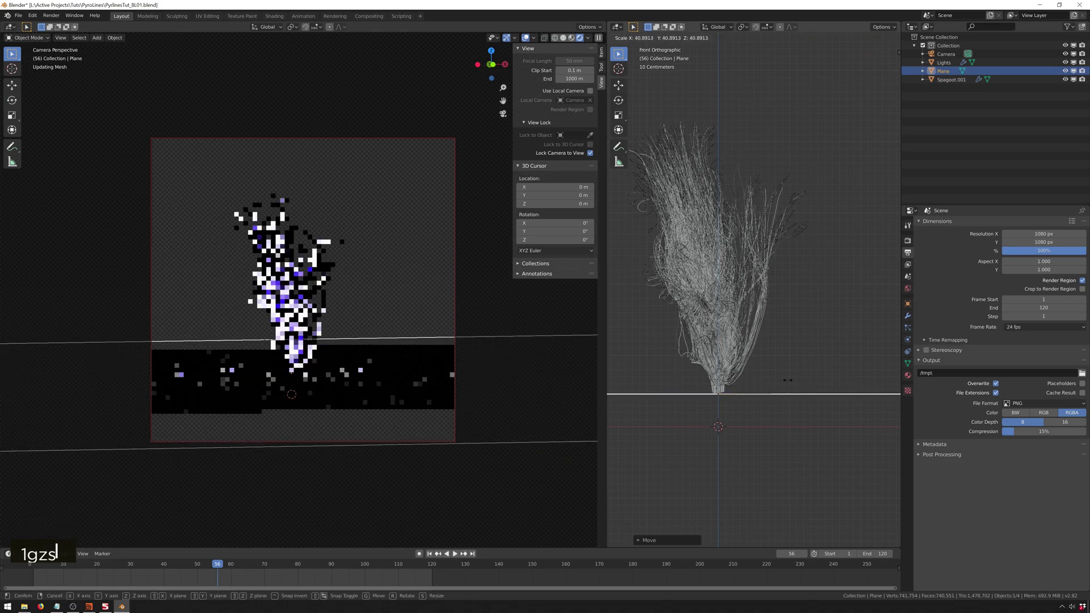
pyautogui.click(636, 377)
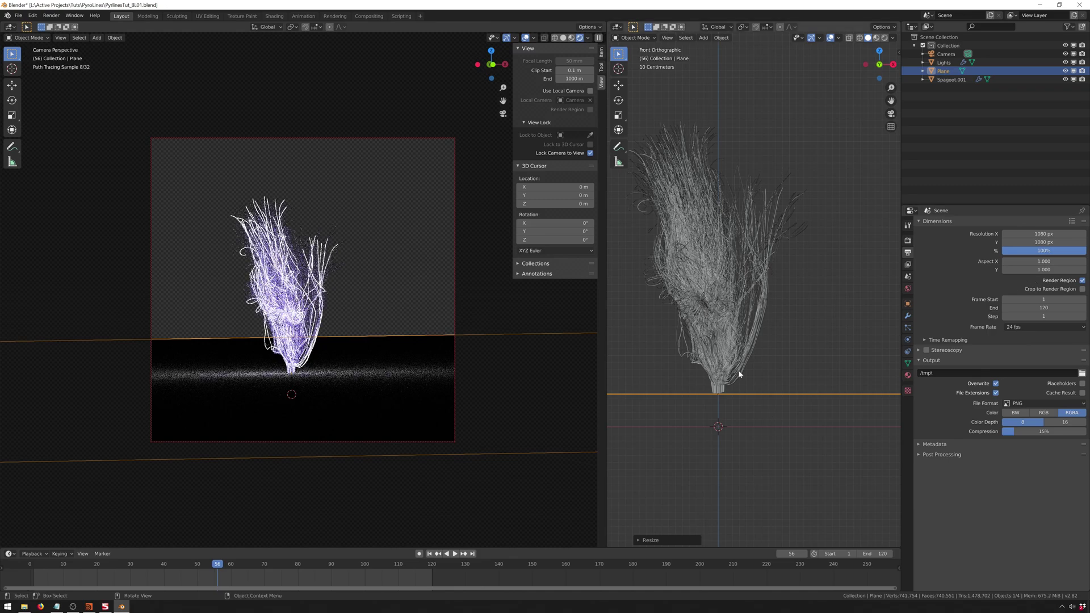
# Give the floor plane a new material in the shader editor with Metallic 1.0 and Roughness about 0.08.
pyautogui.hotkey('shift', 'F3')
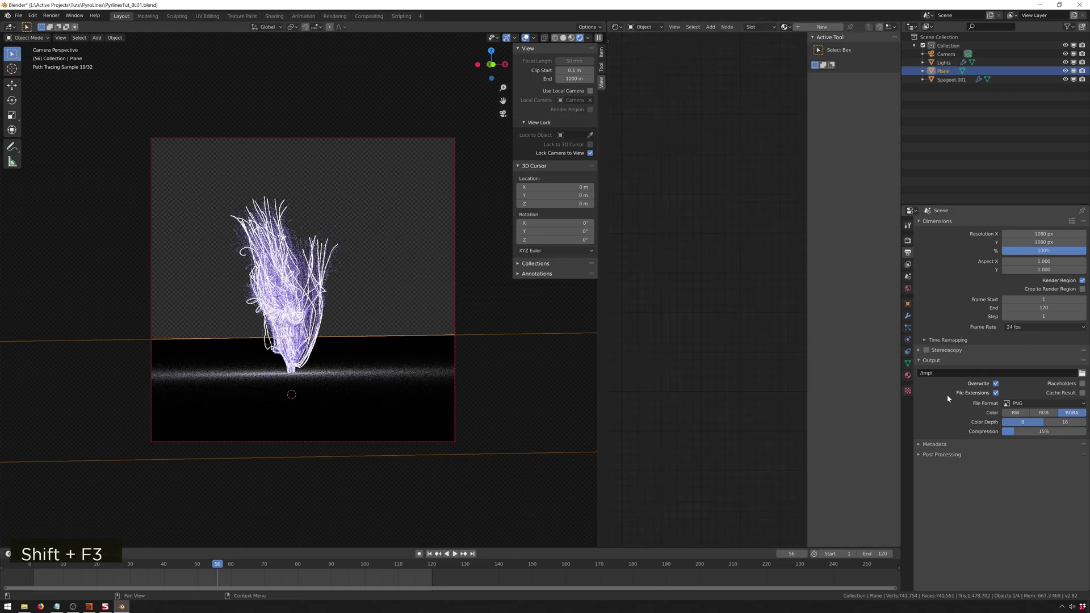
pyautogui.click(821, 27)
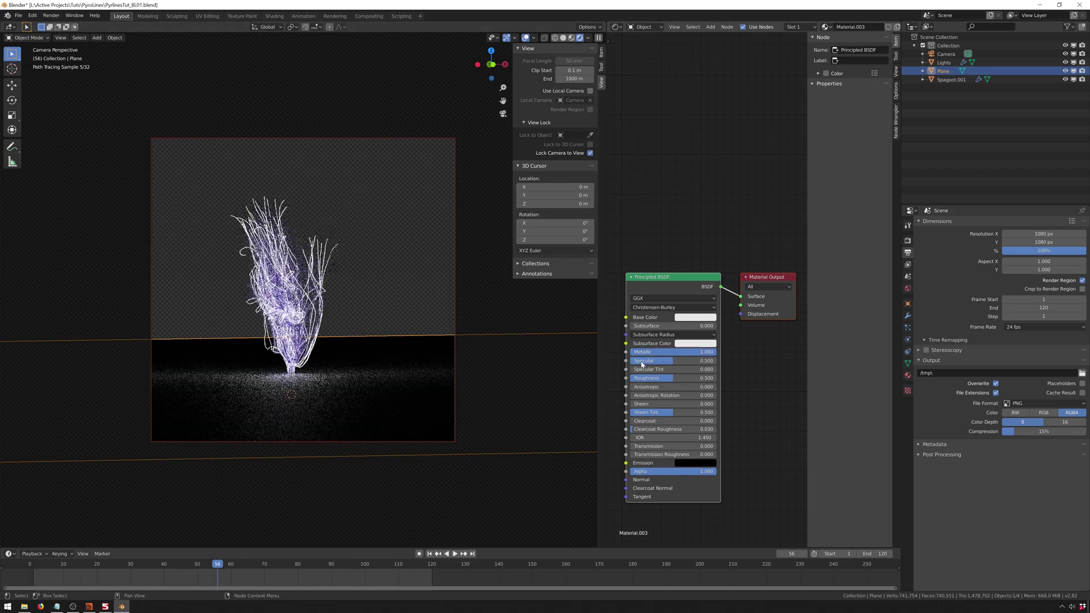
pyautogui.moveTo(670, 378); pyautogui.dragTo(637, 378)
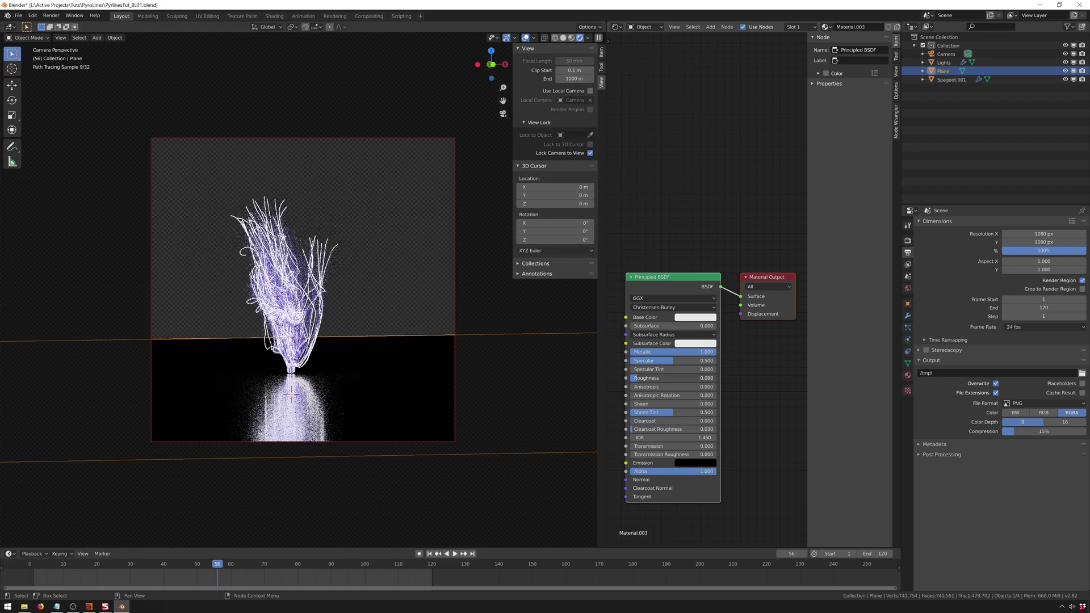
pyautogui.moveTo(638, 378); pyautogui.dragTo(635, 378)
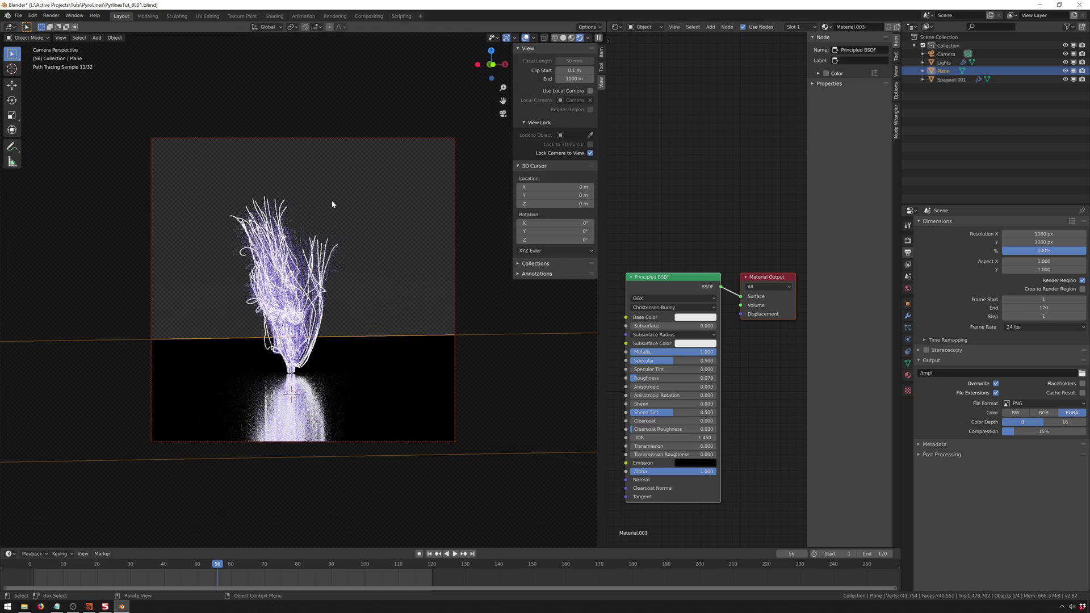
# Reframe the camera slightly closer on the strands and their floor reflection, and move the timeline to frame 119.
pyautogui.keyDown('shift'); pyautogui.moveTo(341, 237); pyautogui.dragTo(251, 291, button='middle'); pyautogui.keyUp('shift')
pyautogui.scroll(3, 267, 274)
pyautogui.scroll(-3, 266, 274)
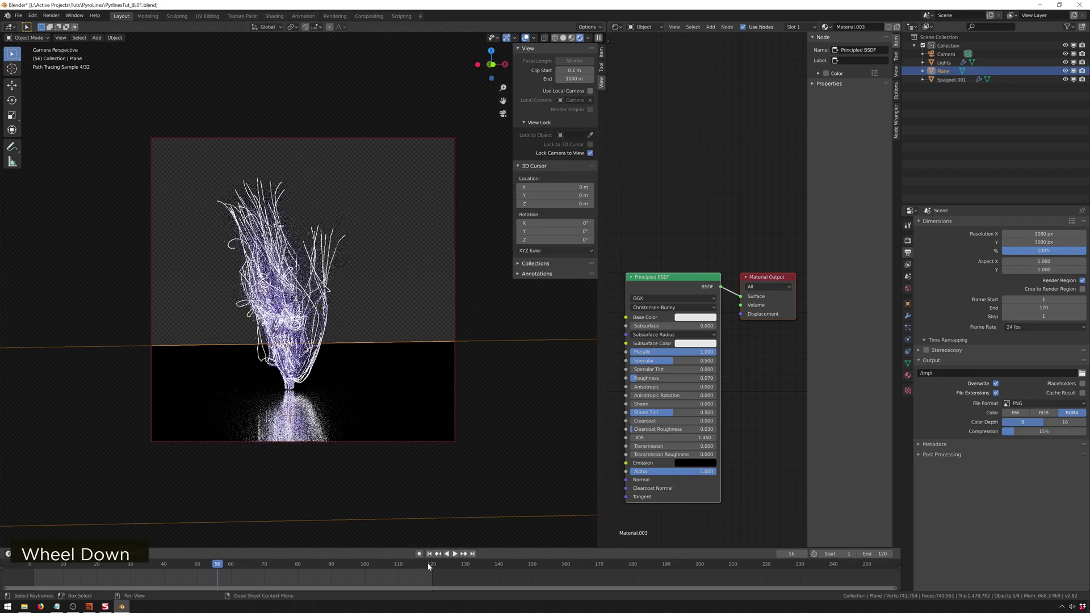
pyautogui.moveTo(420, 566); pyautogui.dragTo(430, 568)
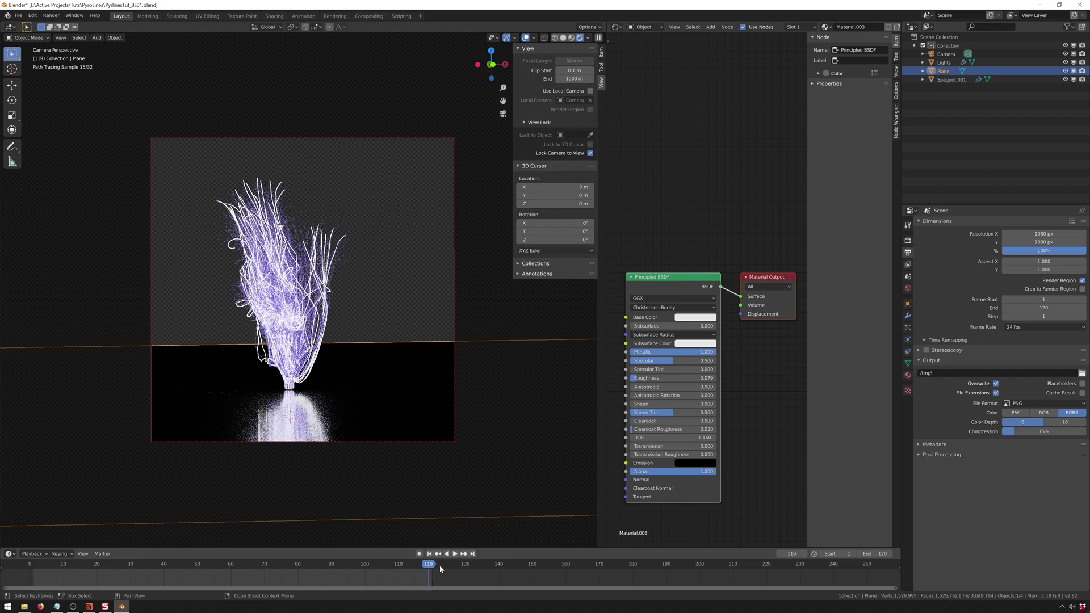
pyautogui.press('space')
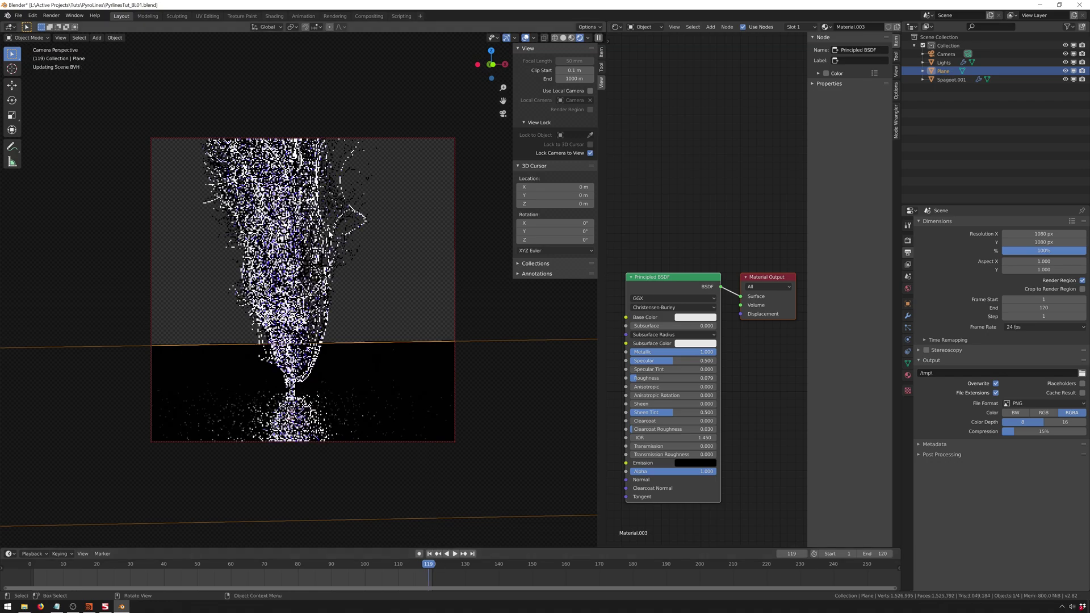
# Reframe the camera farther back at a lower angle on the strands, and scale up the floor plane to fill the lower frame.
pyautogui.keyDown('shift'); pyautogui.moveTo(329, 233); pyautogui.dragTo(314, 218, button='middle'); pyautogui.keyUp('shift')
pyautogui.scroll(-3, 313, 218)
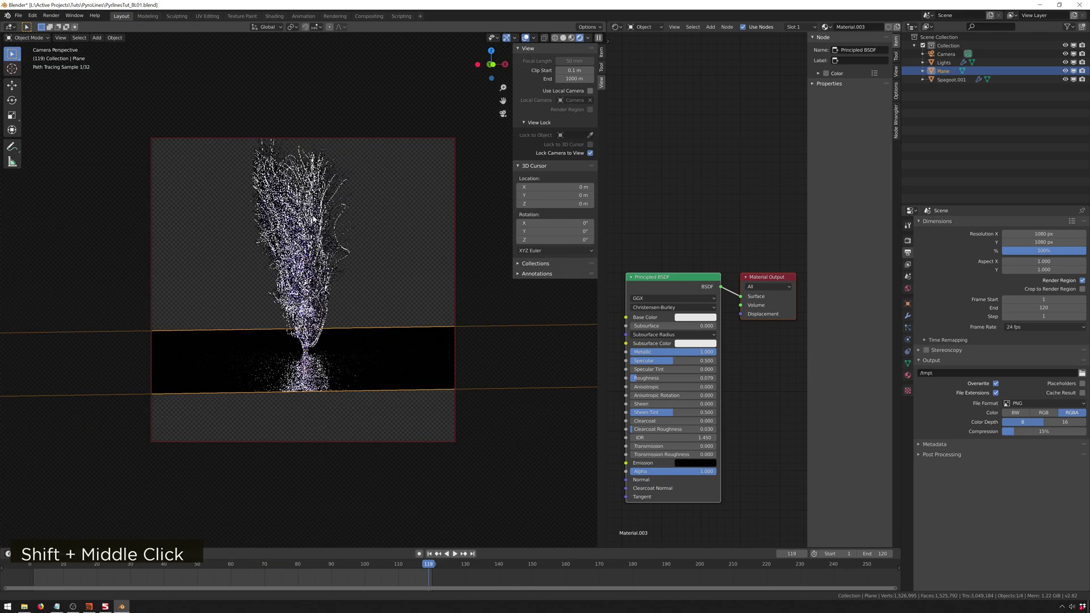
pyautogui.press('s')
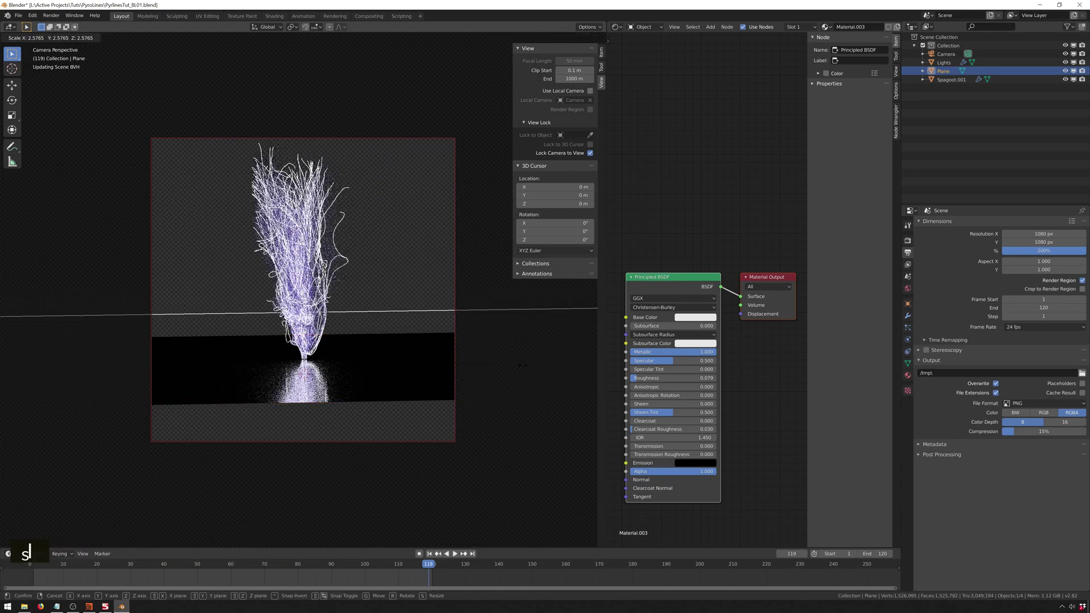
pyautogui.click(138, 244)
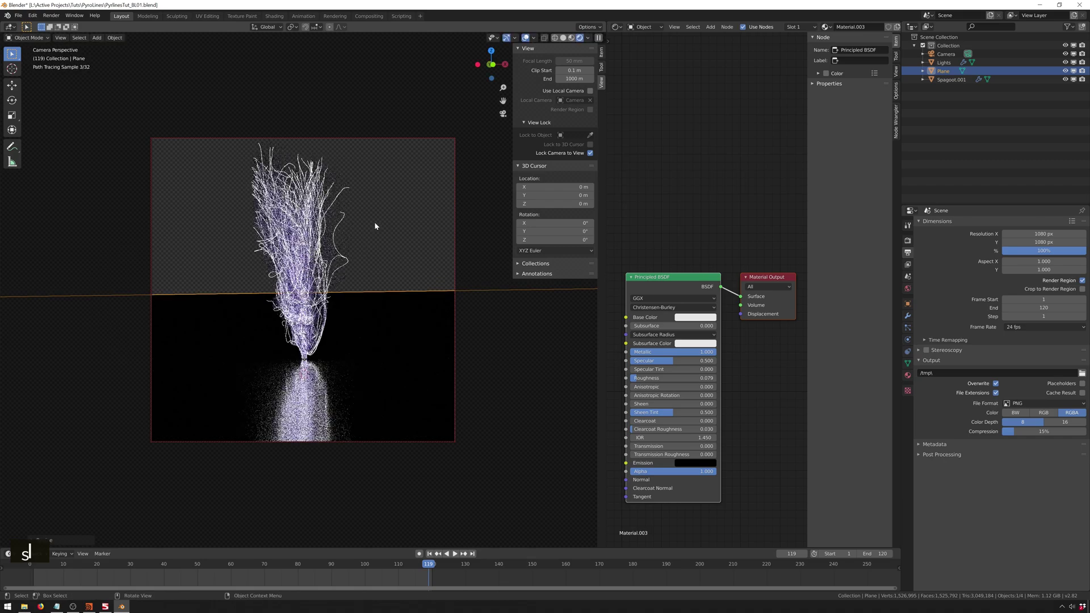
pyautogui.press('s')
pyautogui.moveTo(379, 213); pyautogui.dragTo(377, 212, button='middle')
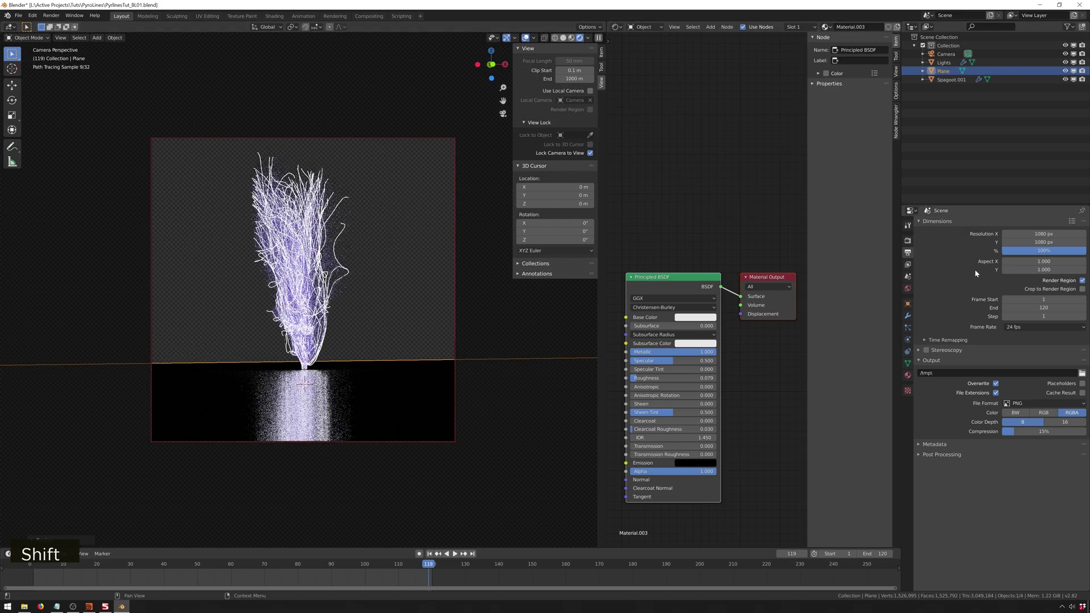
# Select the camera, open its lens and depth-of-field settings, and insert a LocRot keyframe for it at frame 119.
pyautogui.click(945, 54)
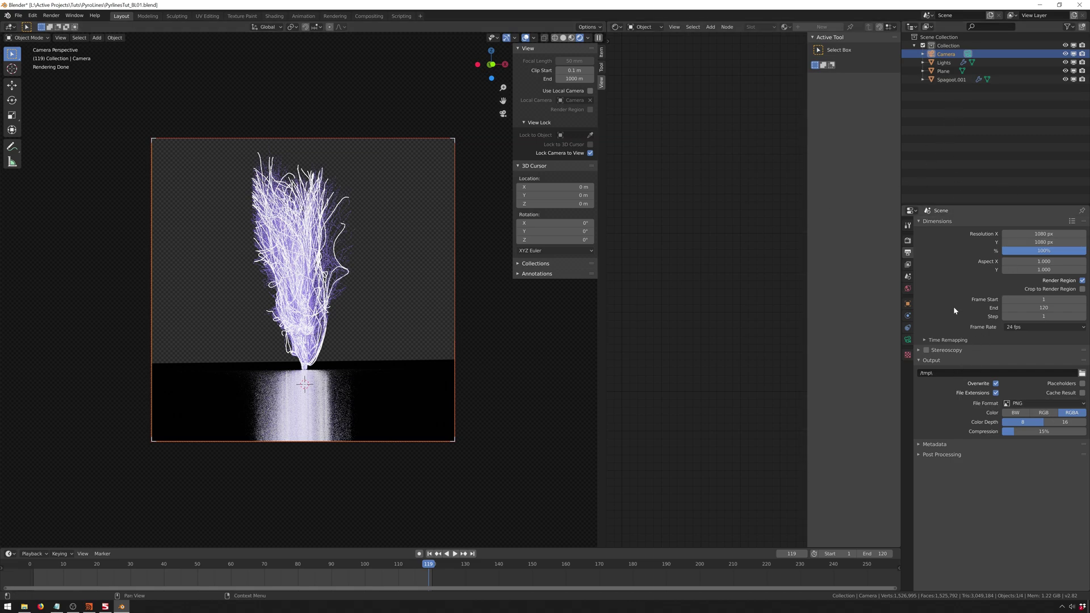
pyautogui.click(908, 341)
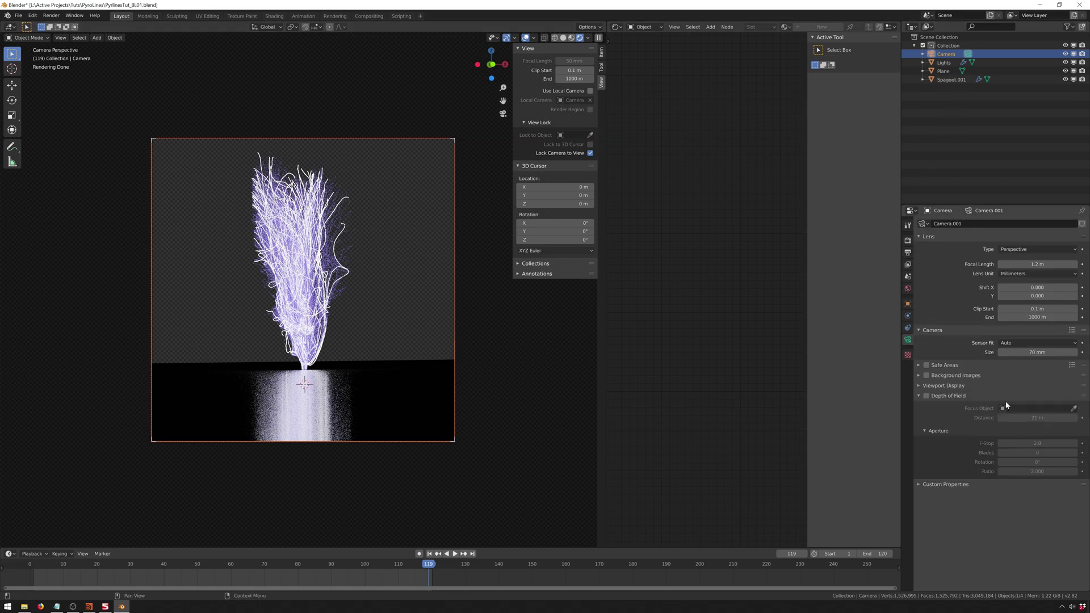
pyautogui.click(941, 397)
pyautogui.click(918, 397)
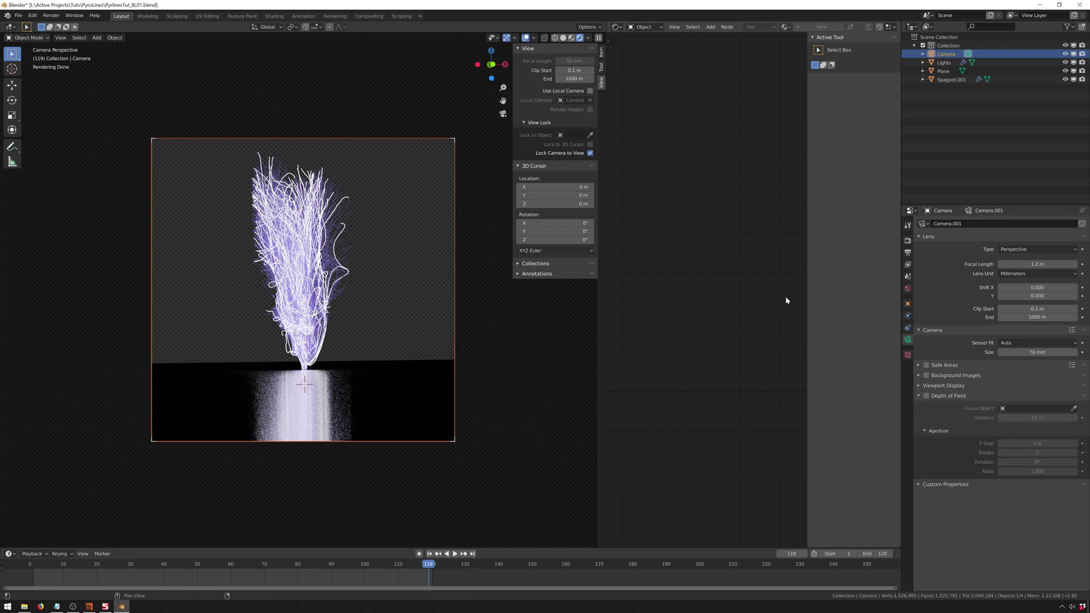
pyautogui.press('i')
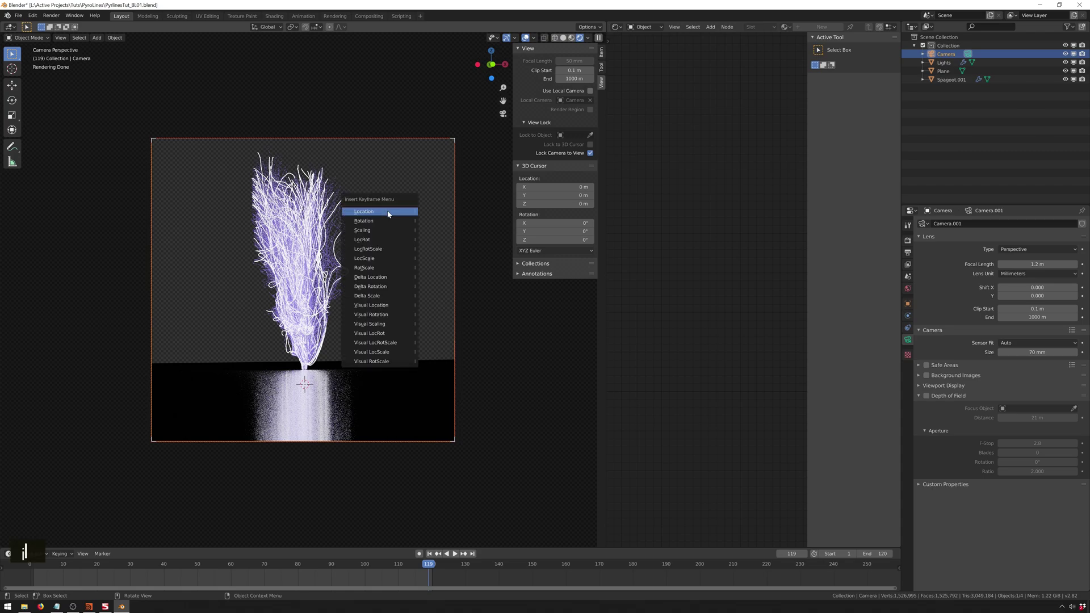
pyautogui.click(396, 240)
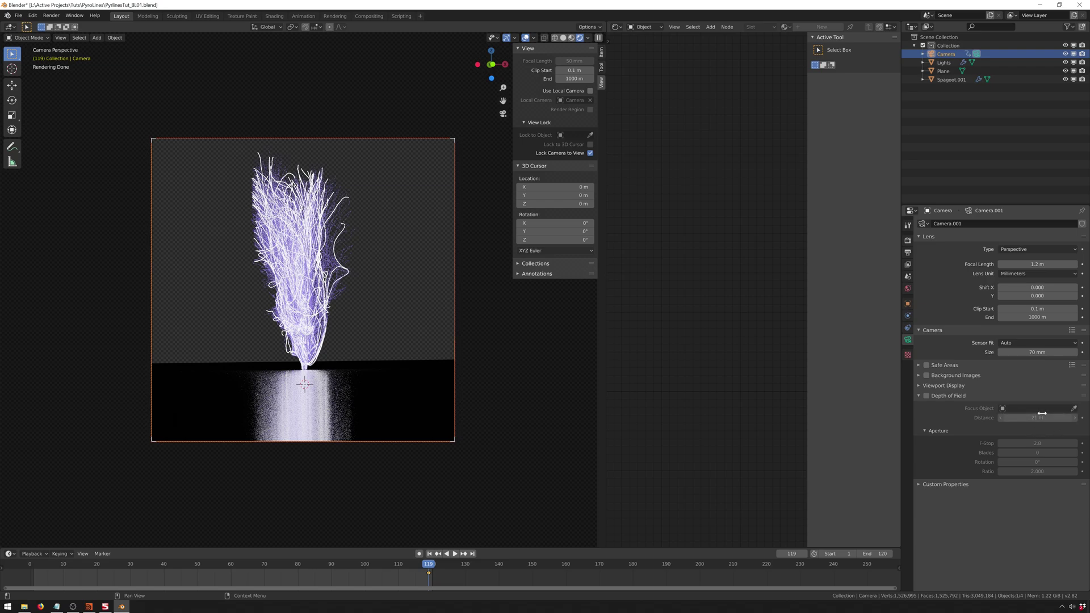
# Enable the camera's depth of field, sample the focus distance from the strands, and set the focus object to Lights.
pyautogui.click(931, 399)
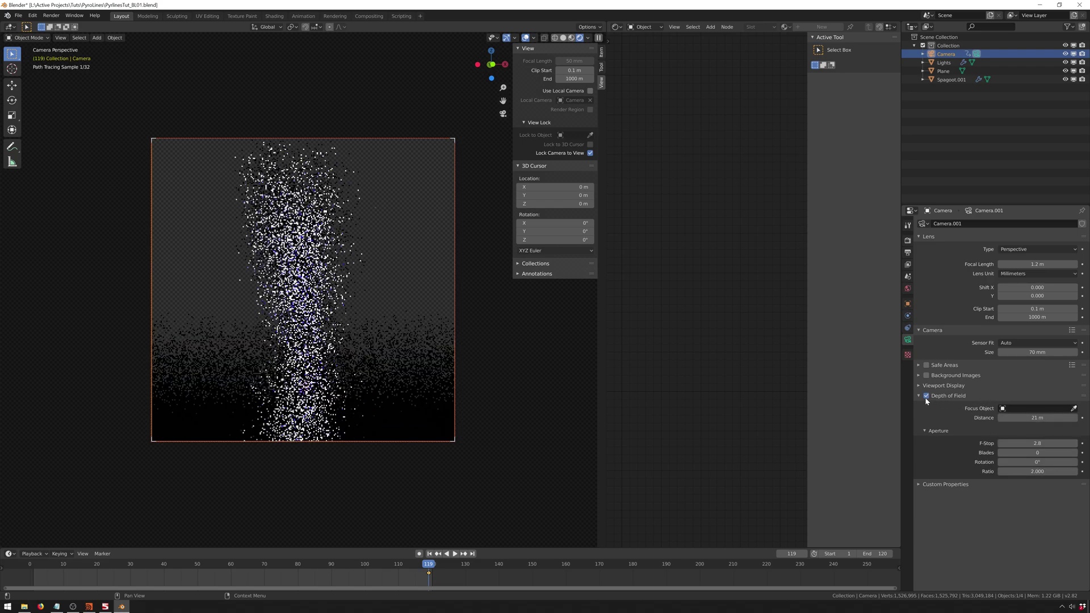
pyautogui.press('e')
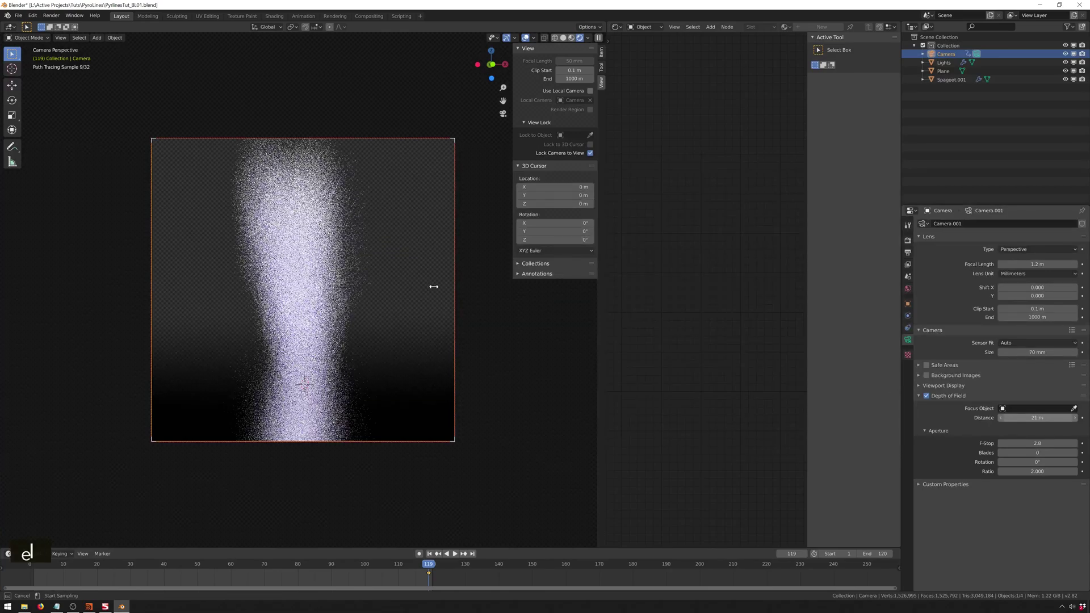
pyautogui.click(324, 336)
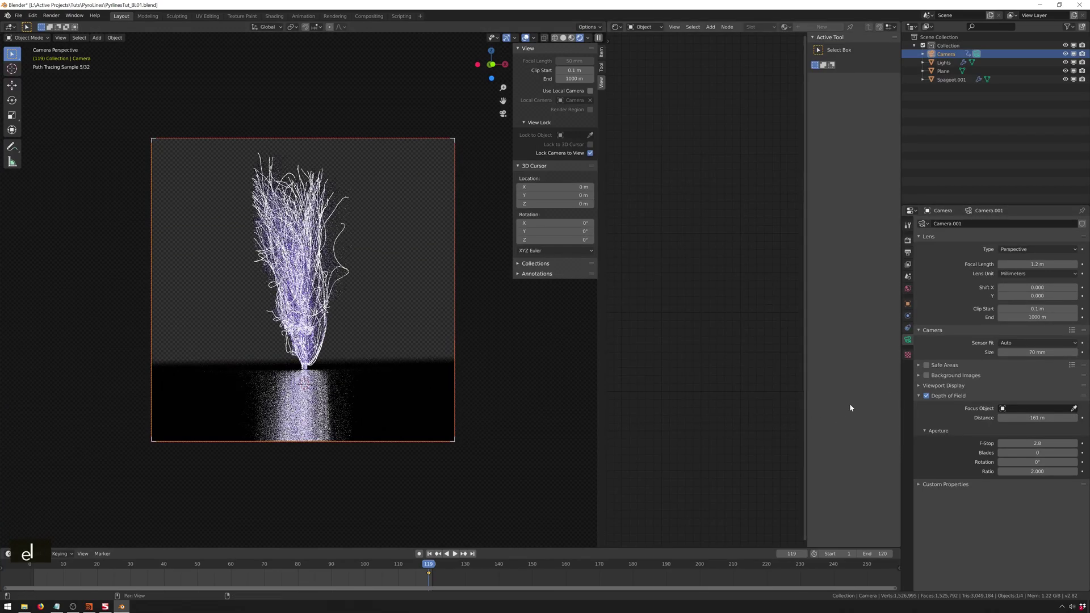
pyautogui.click(1041, 409)
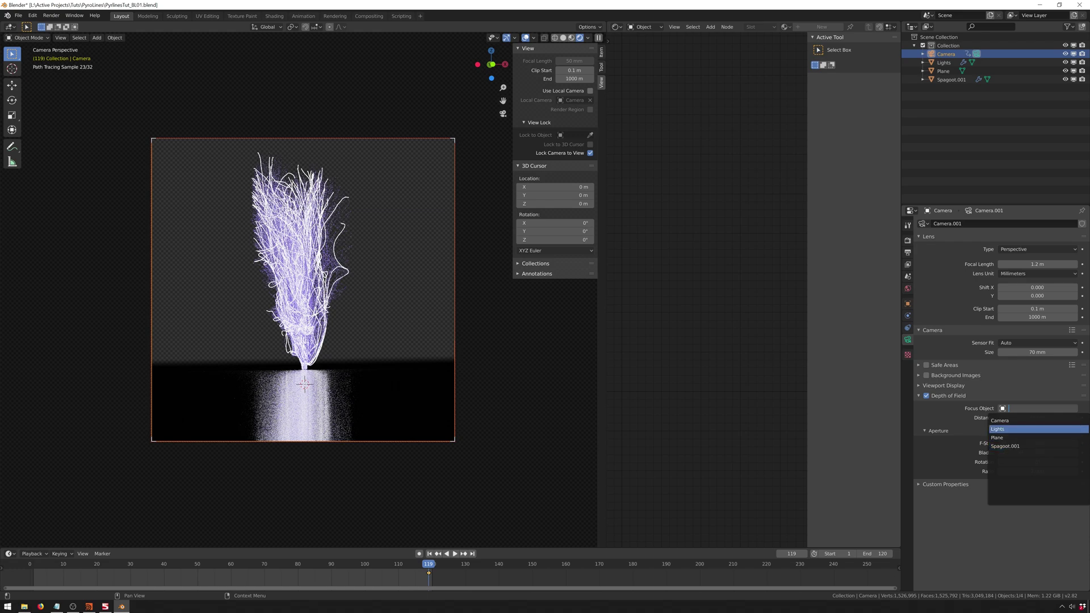
pyautogui.click(1016, 429)
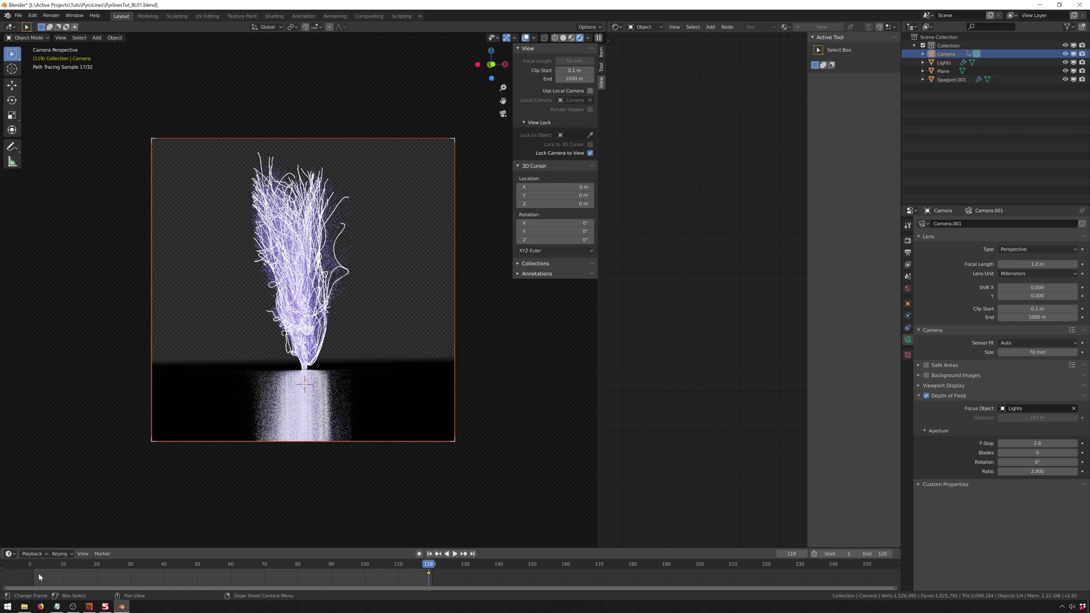
# At frame 9, move the camera in close on the short strands and their reflection, and keyframe that camera position.
pyautogui.click(60, 565)
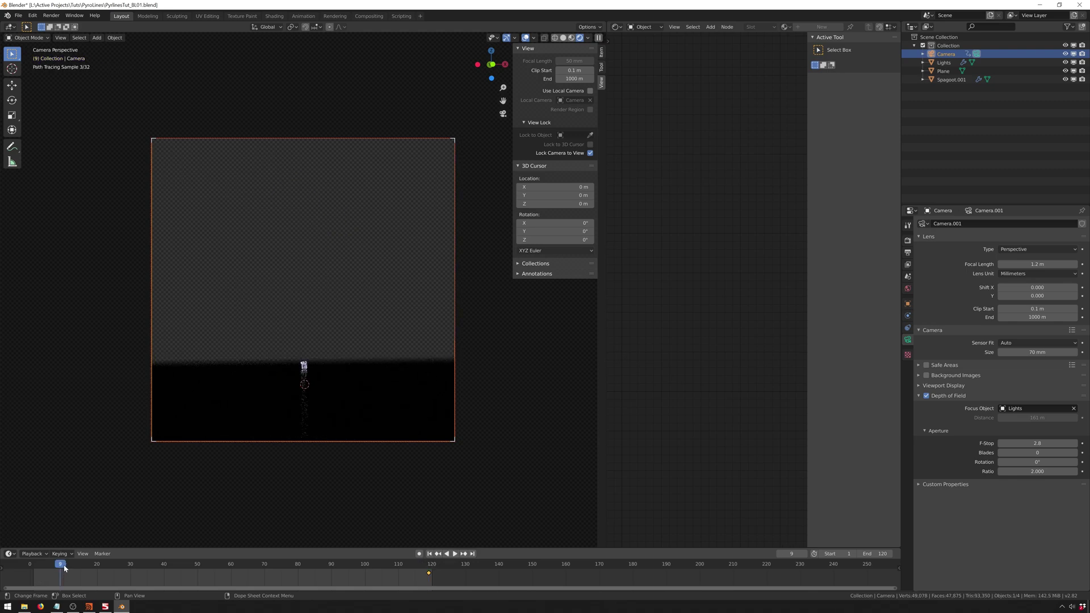
pyautogui.scroll(5, 322, 301)
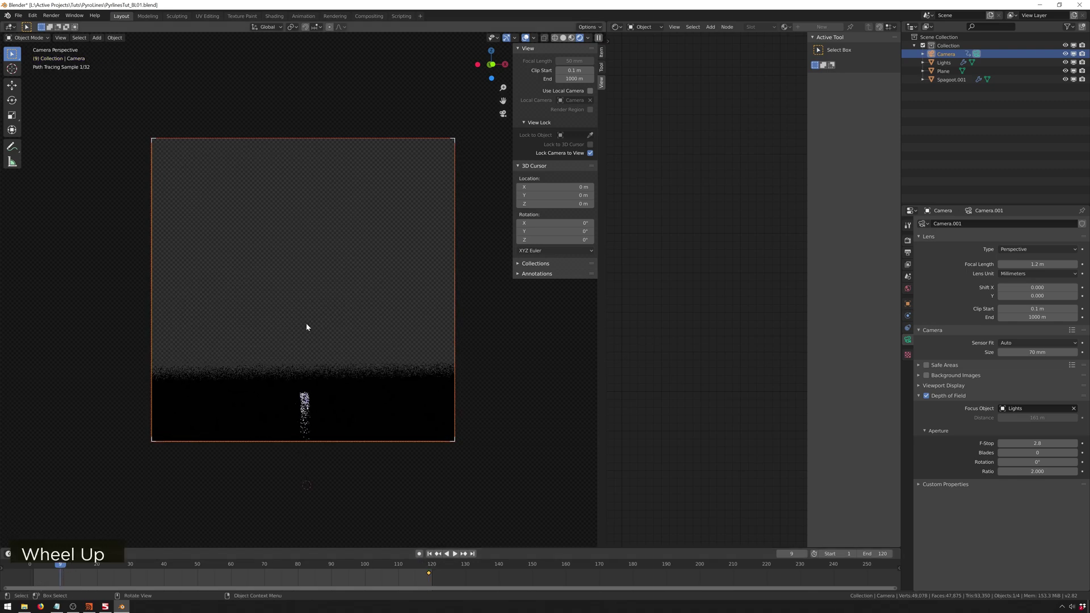
pyautogui.keyDown('shift'); pyautogui.moveTo(305, 339); pyautogui.dragTo(303, 268, button='middle'); pyautogui.keyUp('shift')
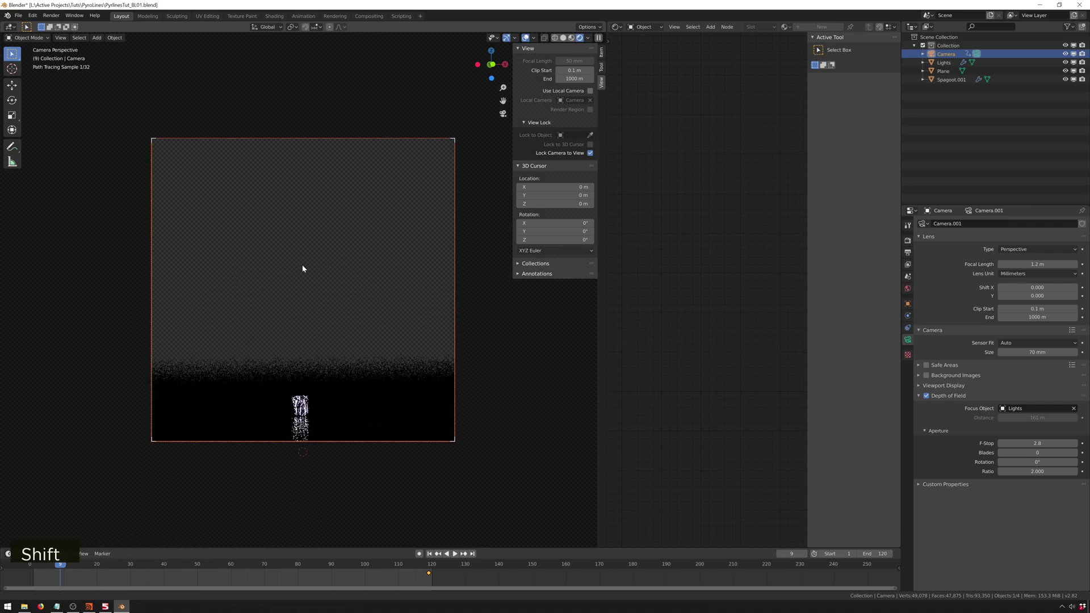
pyautogui.scroll(2, 317, 326)
pyautogui.moveTo(317, 325)
pyautogui.keyDown('shift'); pyautogui.mouseDown(button='middle')
pyautogui.moveTo(309, 341)
pyautogui.moveTo(308, 328)
pyautogui.mouseUp(button='middle'); pyautogui.keyUp('shift')
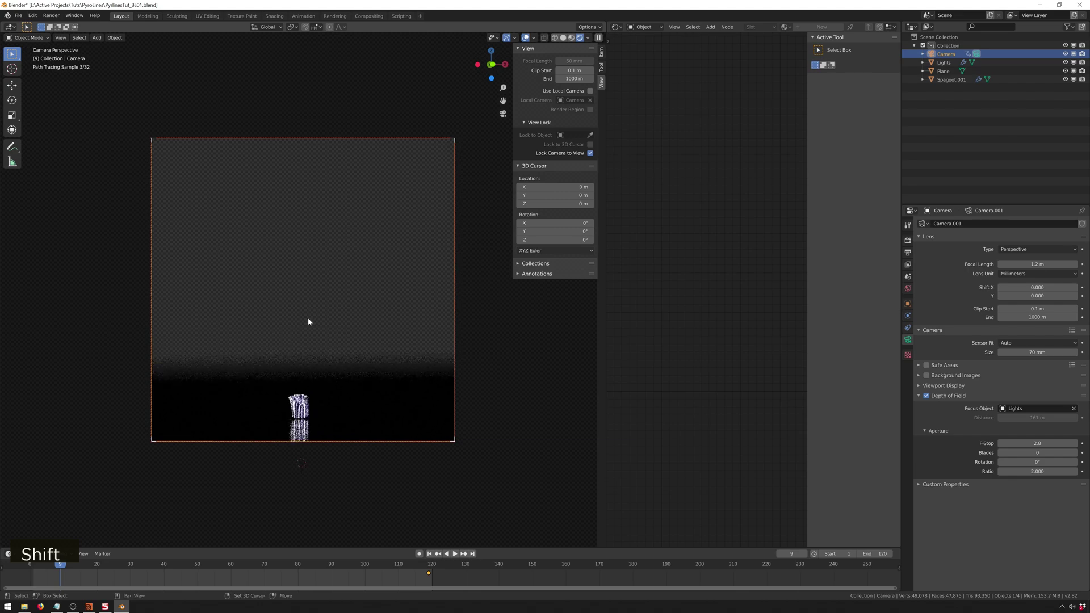
pyautogui.keyDown('shift'); pyautogui.moveTo(308, 336); pyautogui.dragTo(308, 301, button='middle'); pyautogui.keyUp('shift')
pyautogui.scroll(2, 308, 321)
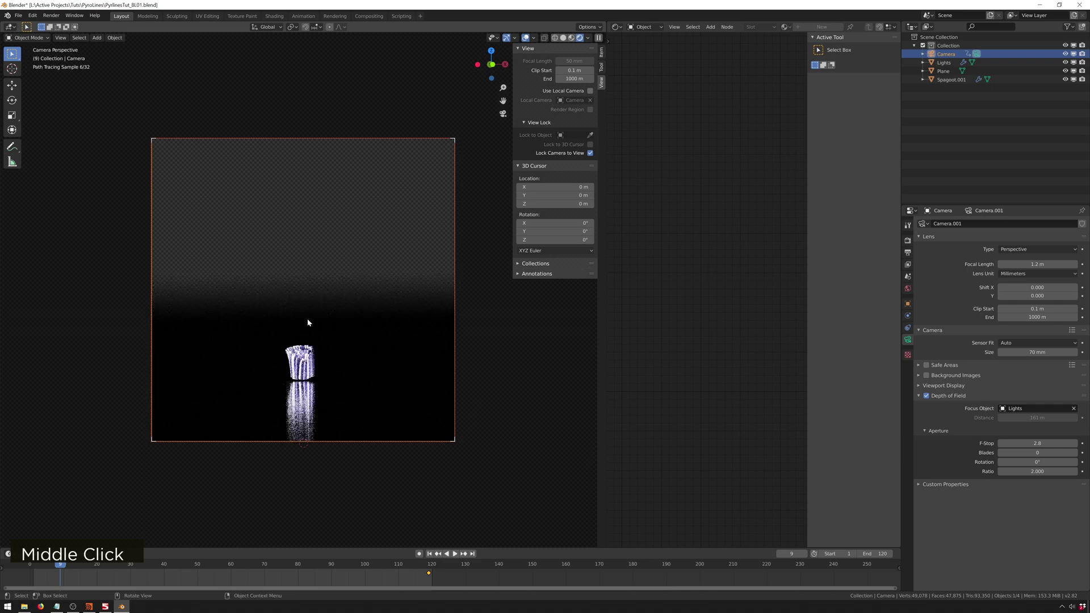
pyautogui.press('i')
pyautogui.click(300, 429)
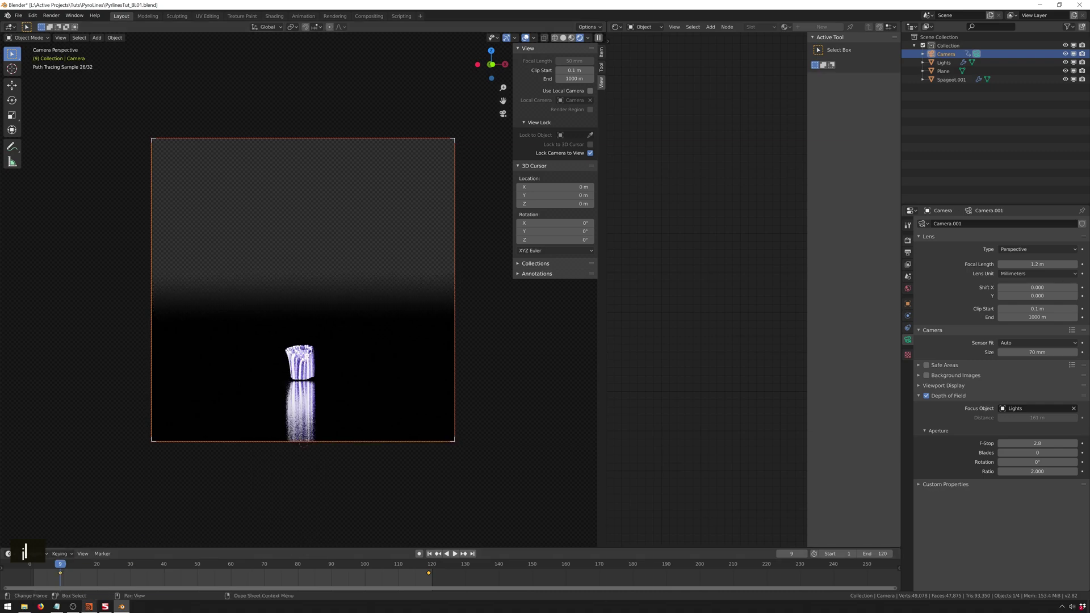
# Scrub through the camera animation in the rendered view, and switch the viewport to Solid shading.
pyautogui.click(59, 553)
pyautogui.click(103, 553)
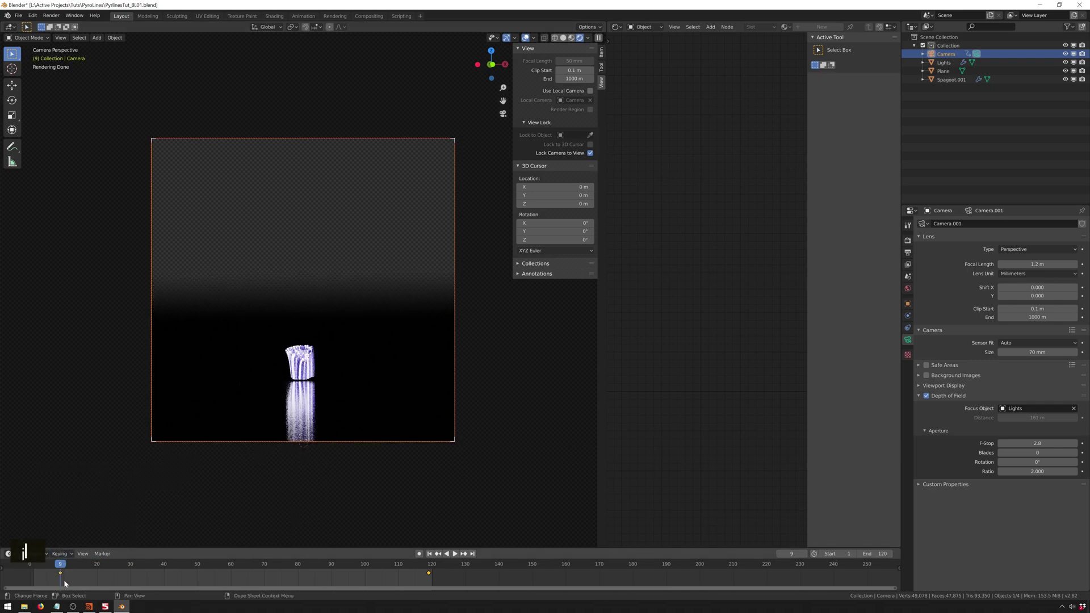
pyautogui.press('Escape')
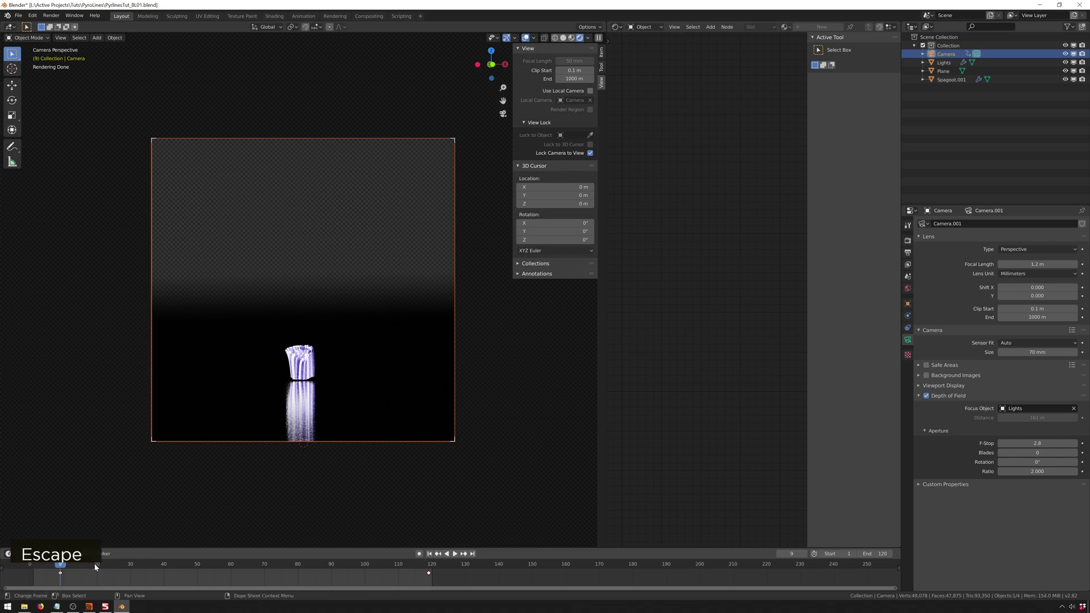
pyautogui.moveTo(95, 565); pyautogui.dragTo(174, 563)
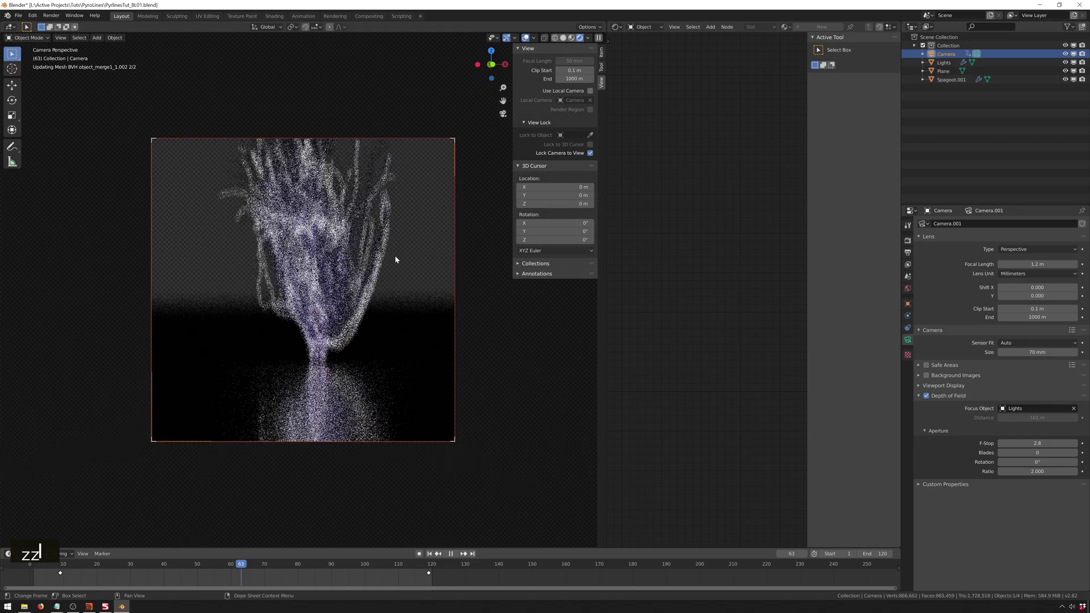
pyautogui.press('z')
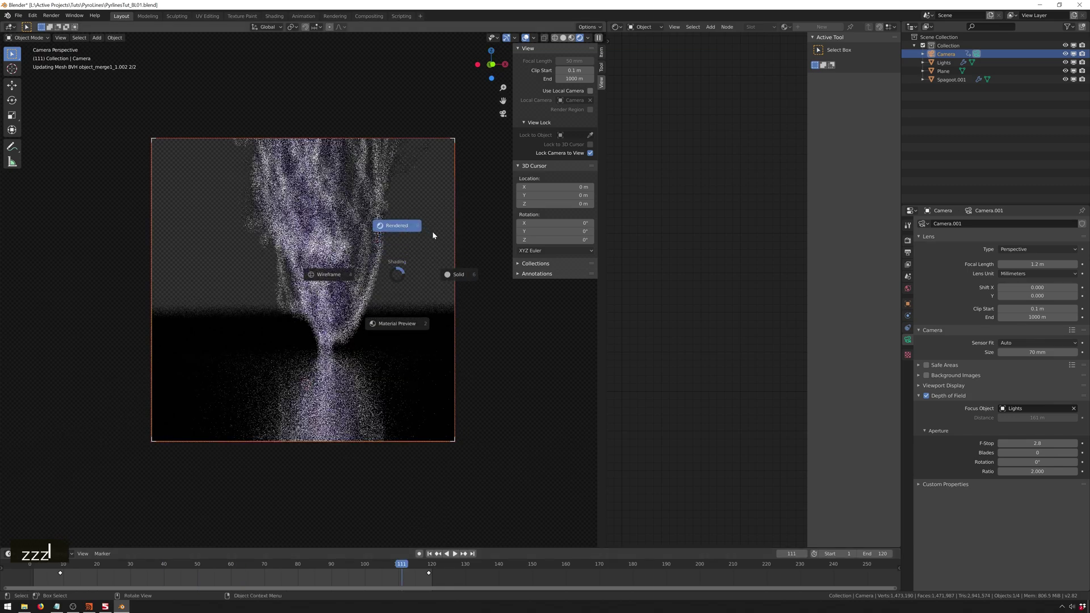
pyautogui.click(454, 274)
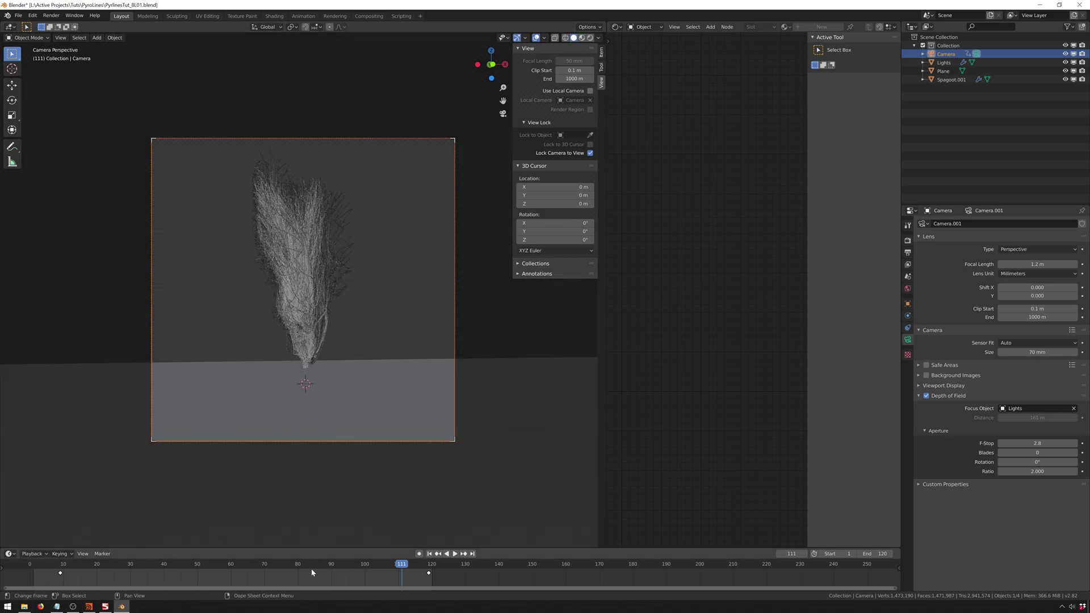
# Scrub and play the animation between the two camera keyframes to check how the strands stay framed.
pyautogui.moveTo(354, 564); pyautogui.dragTo(415, 560)
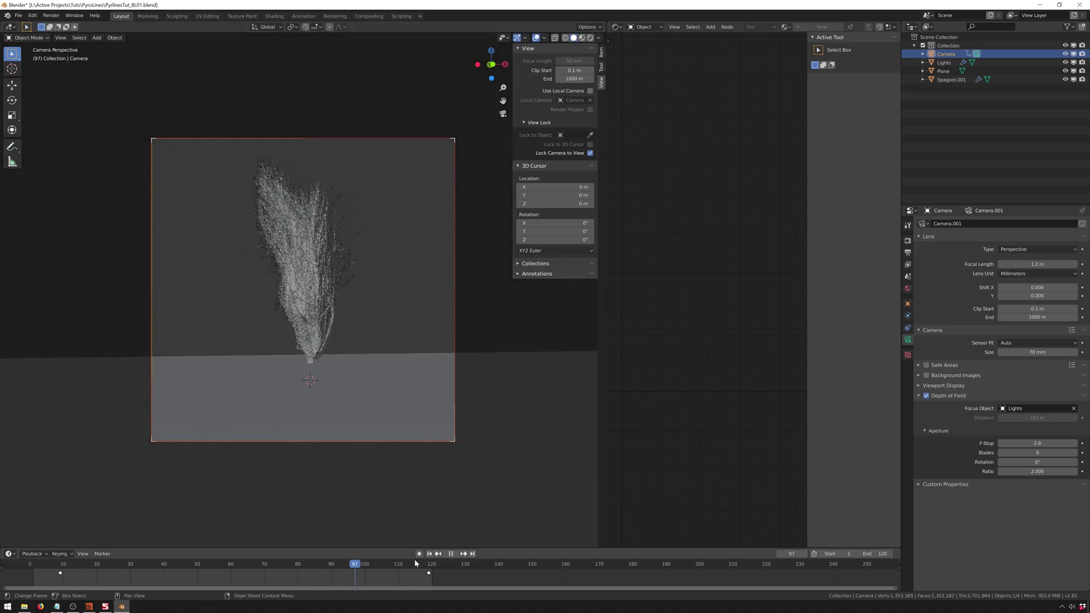
pyautogui.click(249, 555)
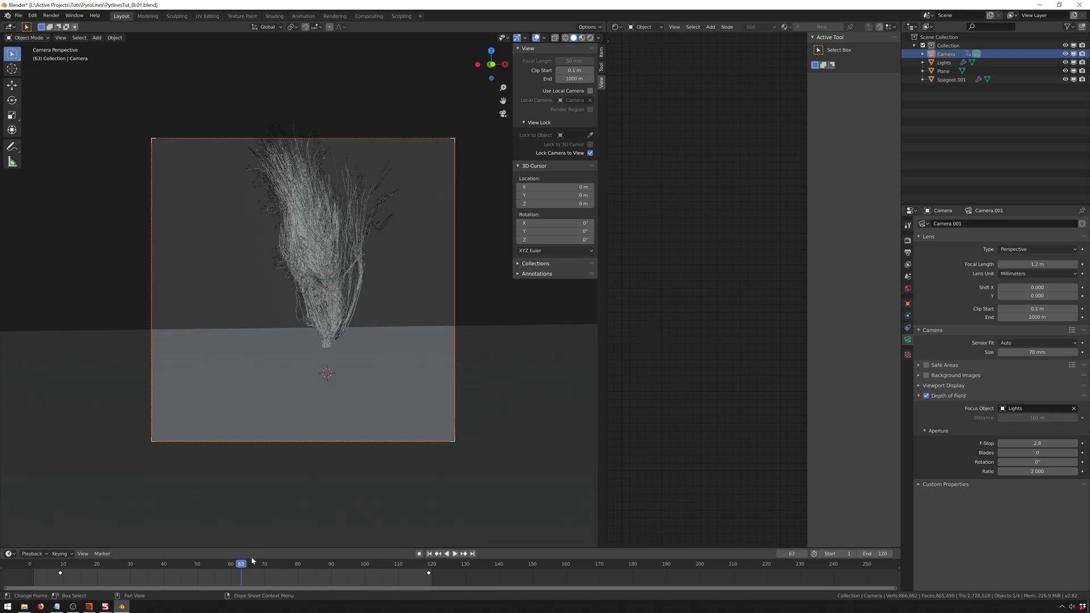
pyautogui.click(135, 565)
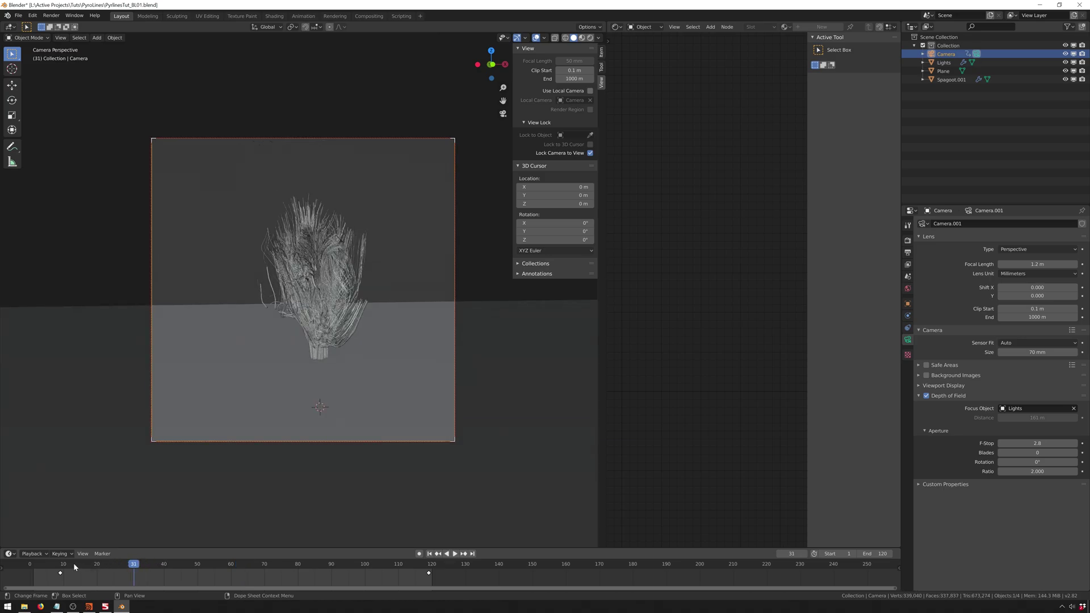
pyautogui.moveTo(77, 564); pyautogui.dragTo(167, 561)
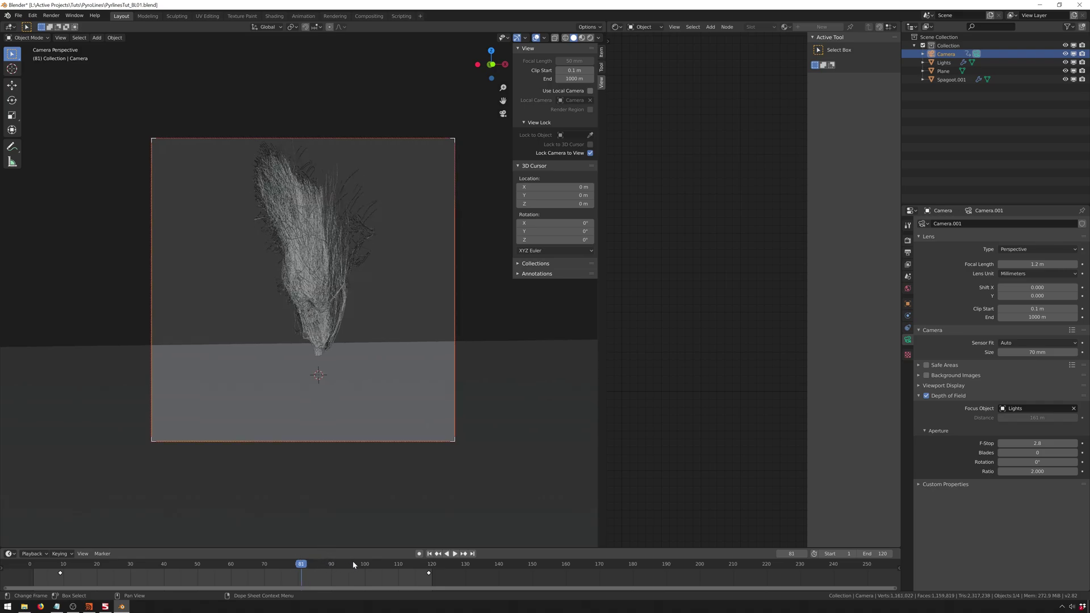
pyautogui.press('space')
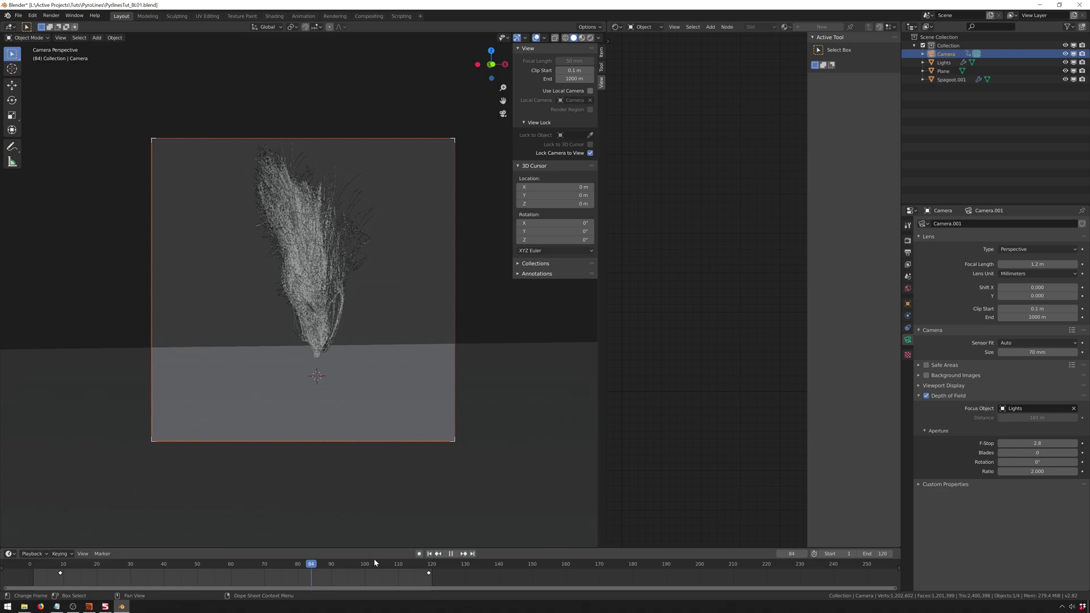
pyautogui.press('space')
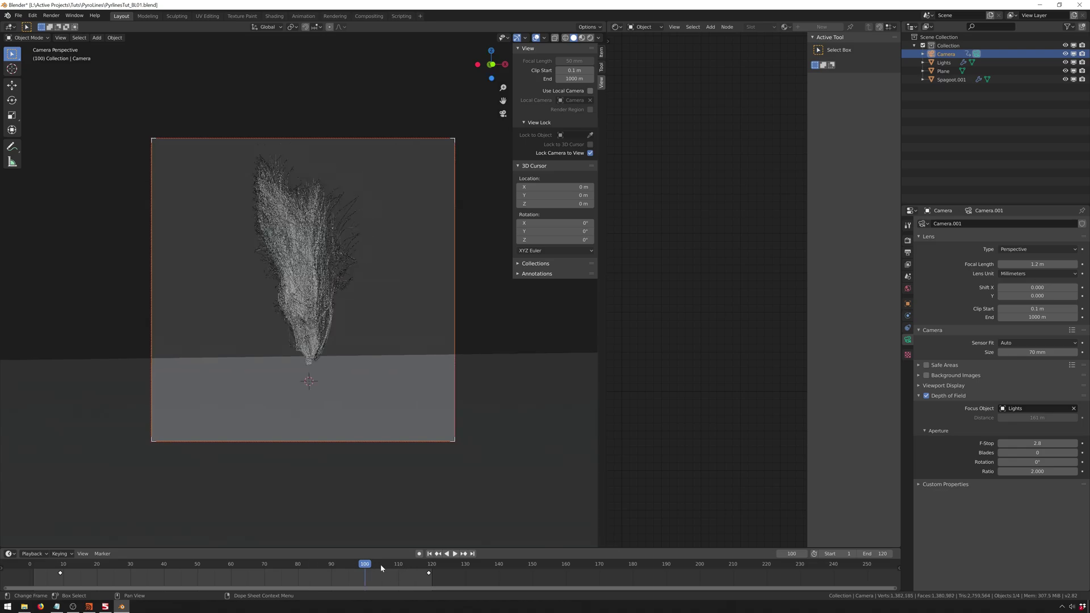
# Add a Plain Axes empty at the 3D cursor and rename it CameraRot.
pyautogui.hotkey('shift', 'a')
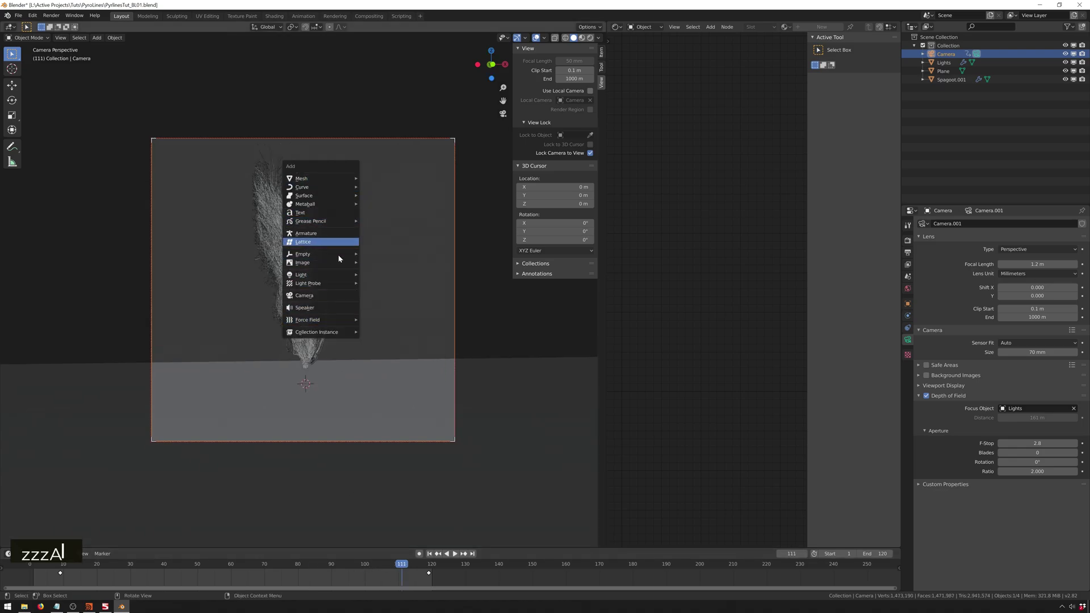
pyautogui.moveTo(349, 254)
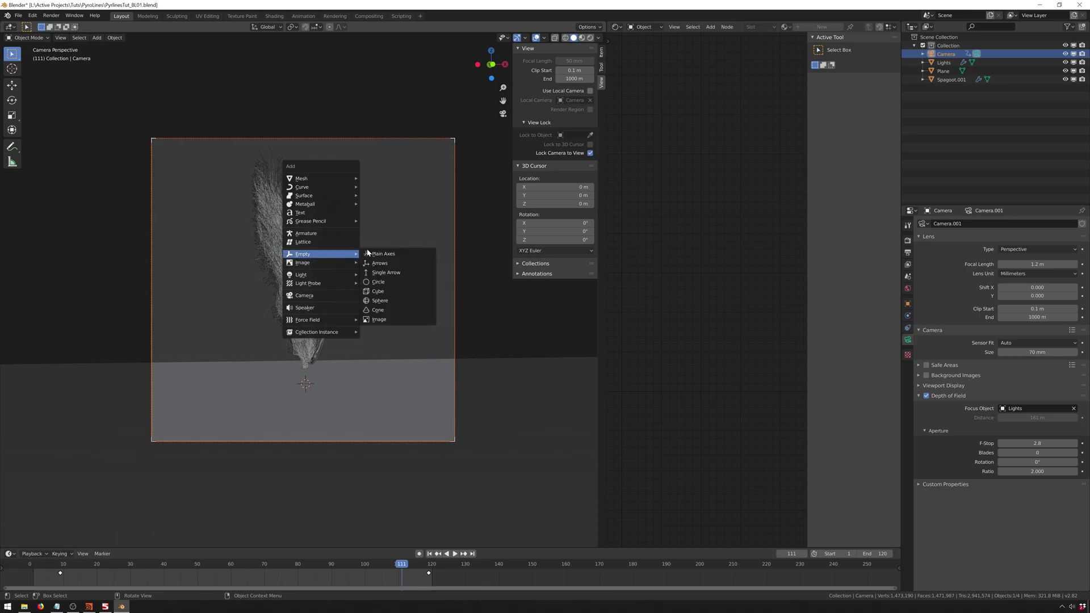
pyautogui.click(384, 254)
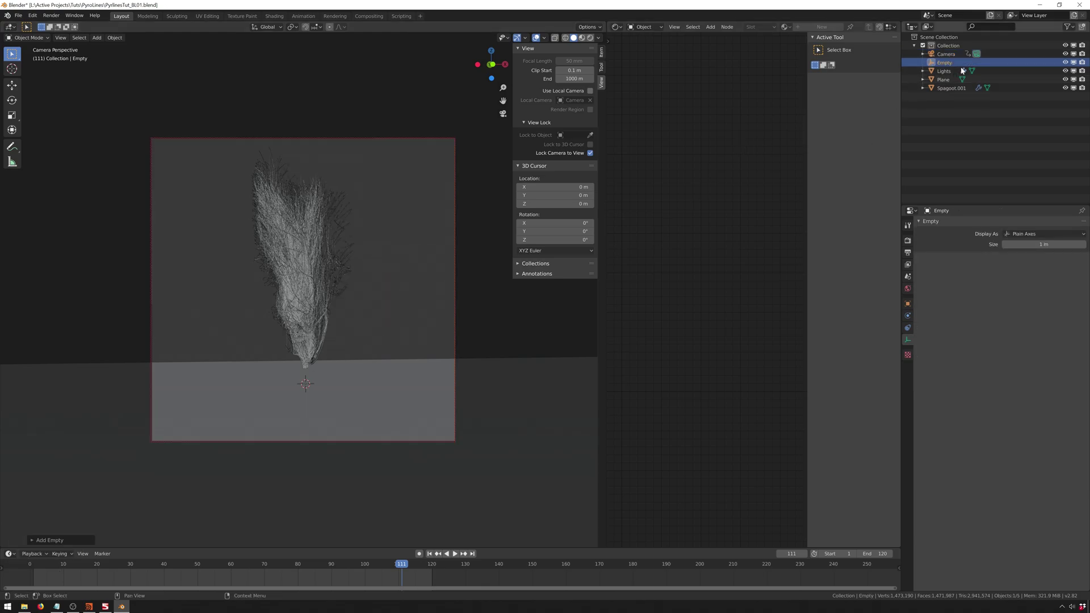
pyautogui.doubleClick(945, 63)
pyautogui.write('d')
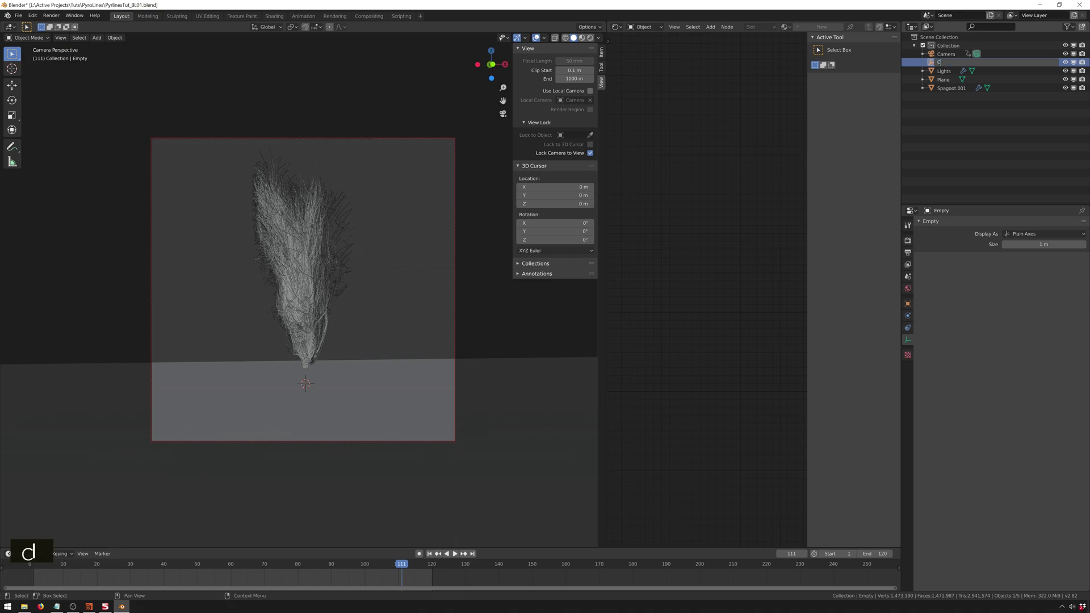
pyautogui.write('ameraRot')
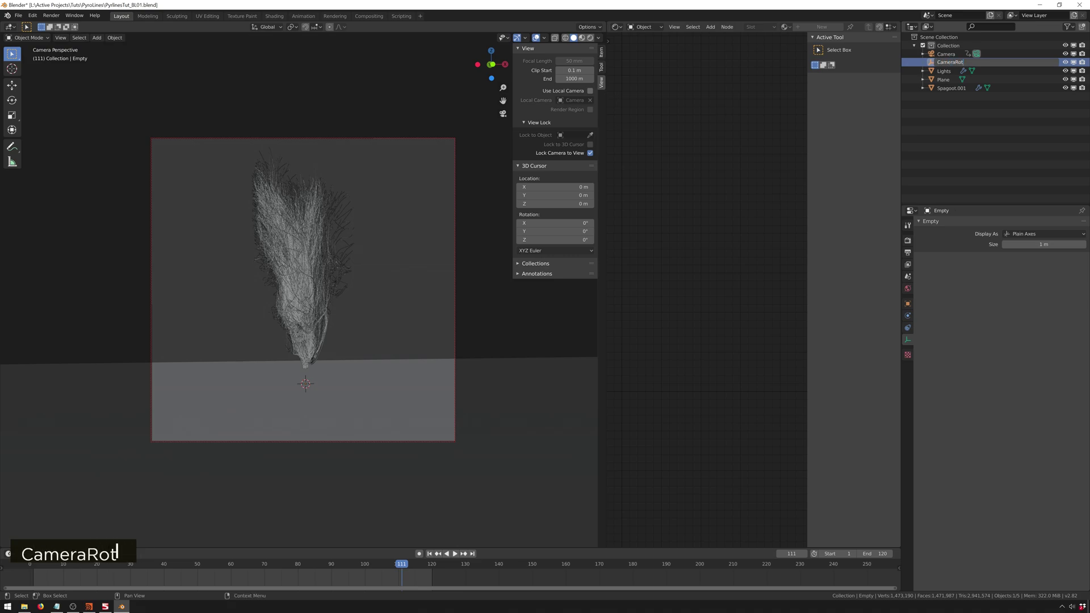
pyautogui.press('Return')
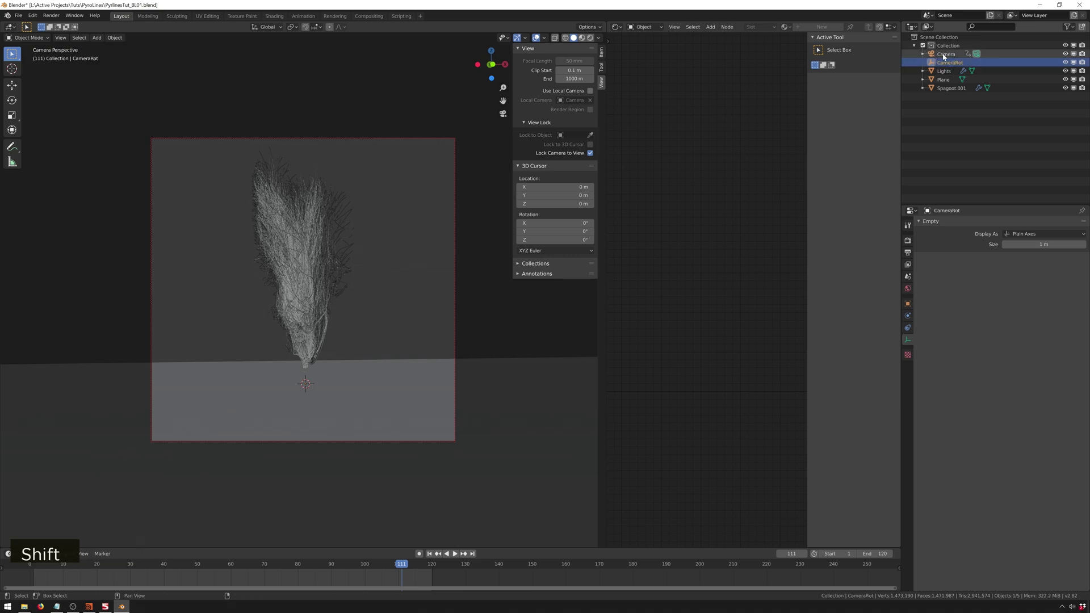
# Try to parent the CameraRot empty to the camera, and undo that parenting.
pyautogui.keyDown('shift'); pyautogui.click(944, 54); pyautogui.keyUp('shift')
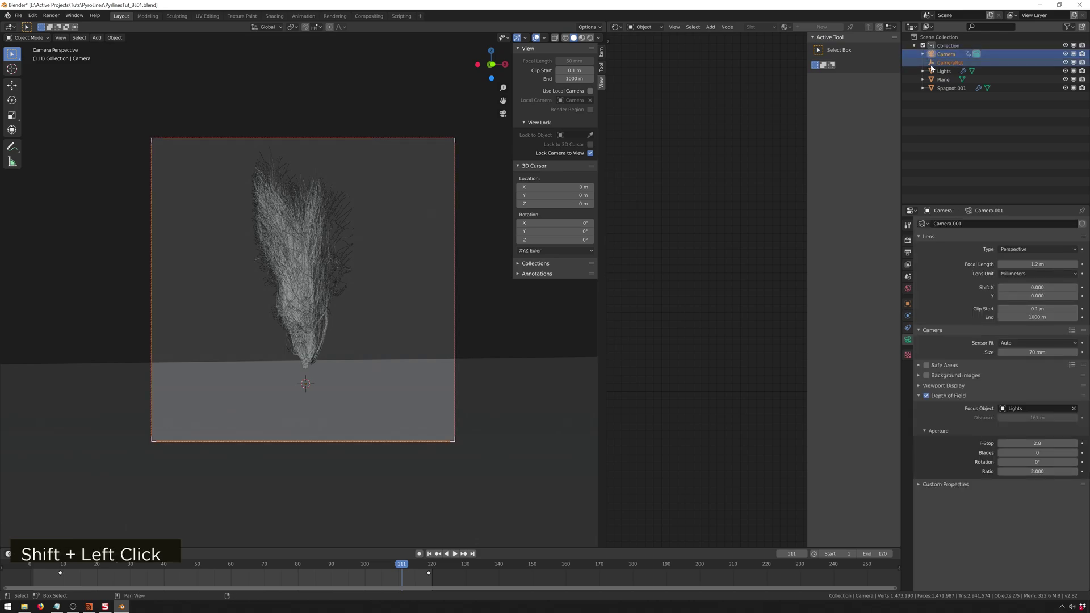
pyautogui.hotkey('ctrl', 'p')
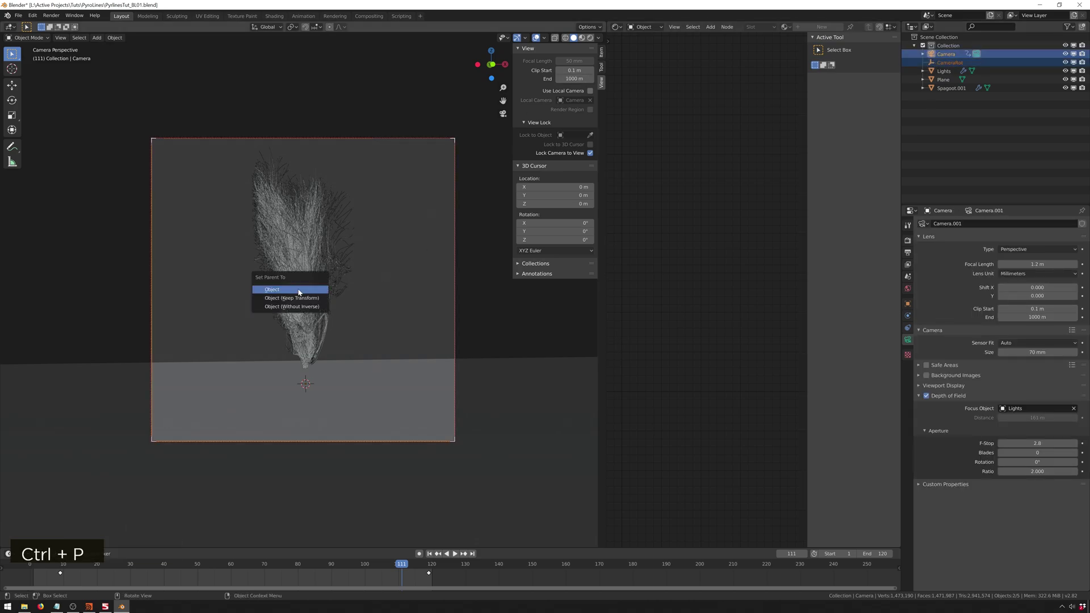
pyautogui.click(299, 290)
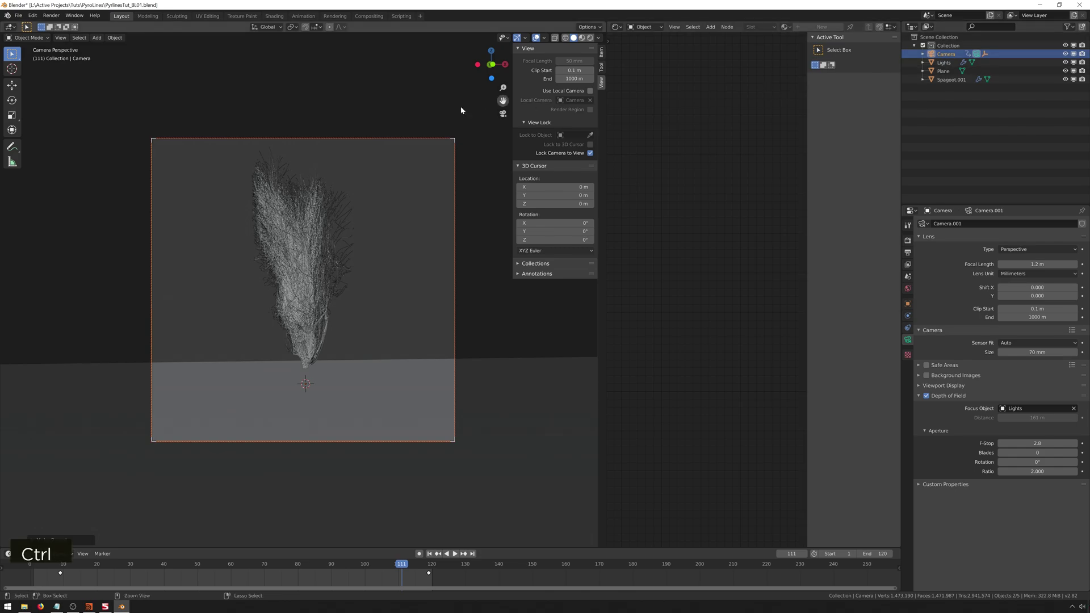
pyautogui.hotkey('ctrl', 'z')
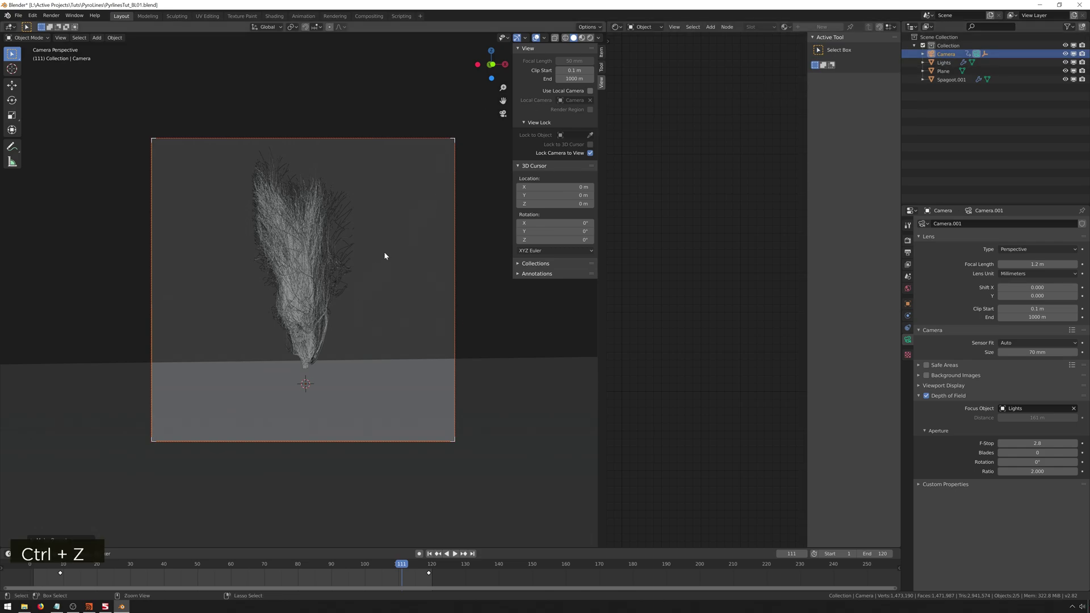
pyautogui.hotkey('ctrl', 'z')
pyautogui.click(944, 72)
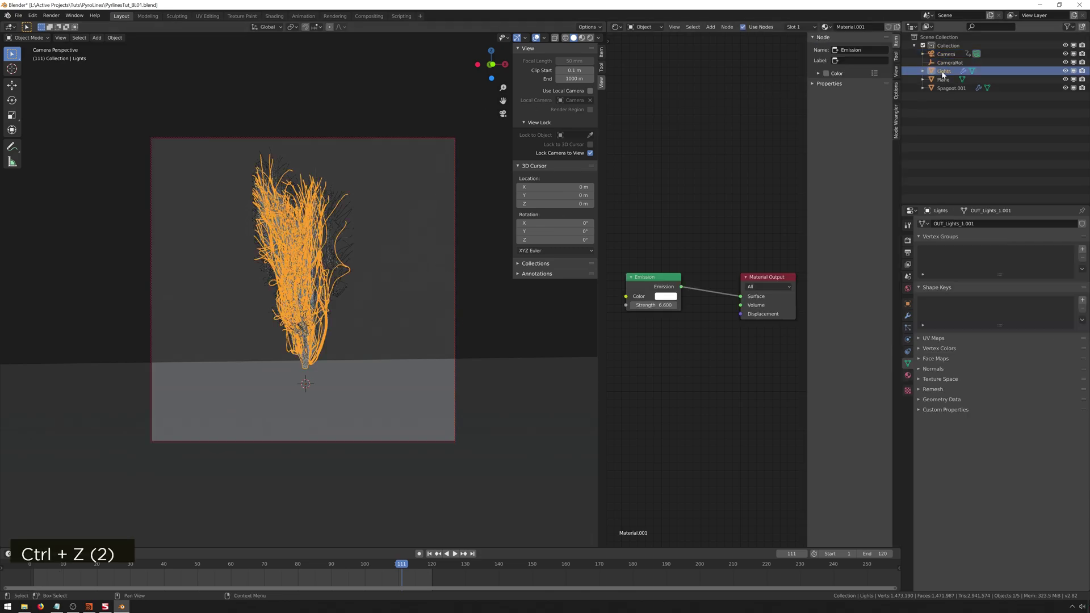
pyautogui.click(968, 71)
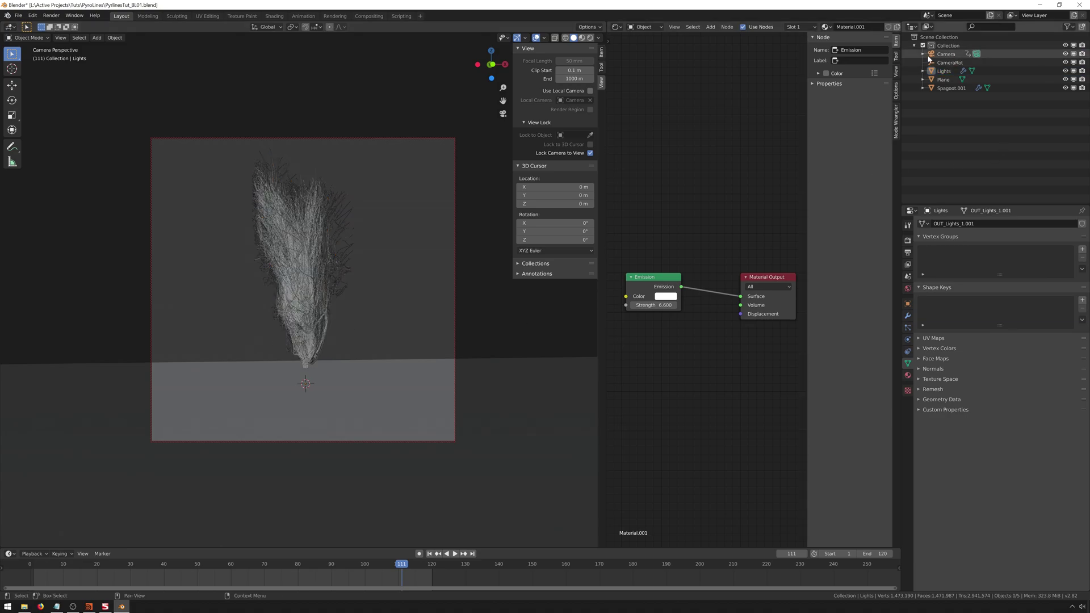
# Parent the camera to the CameraRot empty, with the empty as the active object.
pyautogui.click(945, 54)
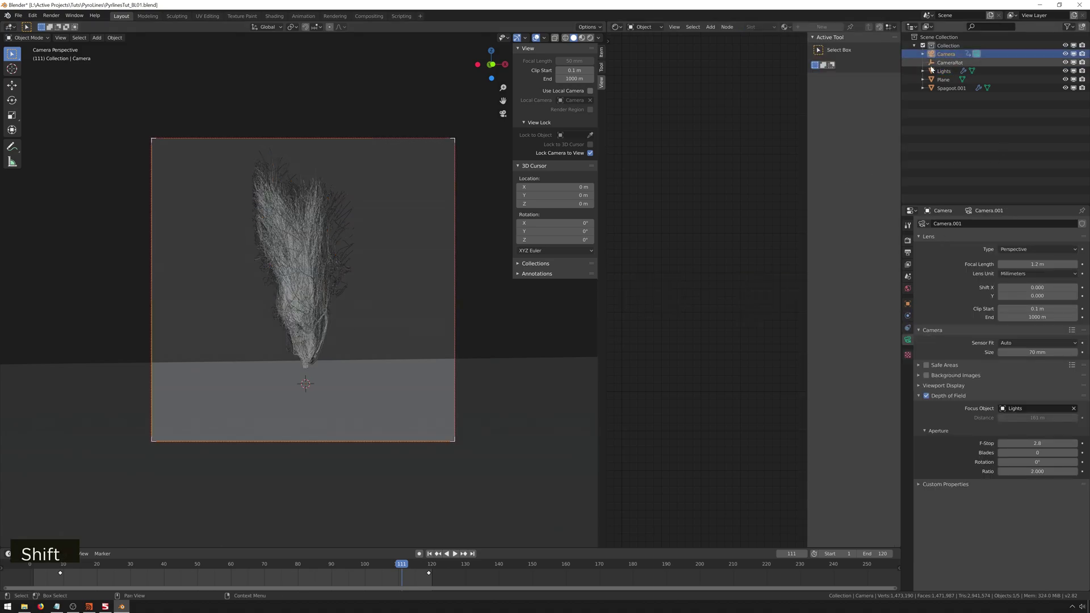
pyautogui.keyDown('ctrl'); pyautogui.click(931, 64); pyautogui.keyUp('ctrl')
pyautogui.keyDown('ctrl'); pyautogui.click(931, 64); pyautogui.keyUp('ctrl')
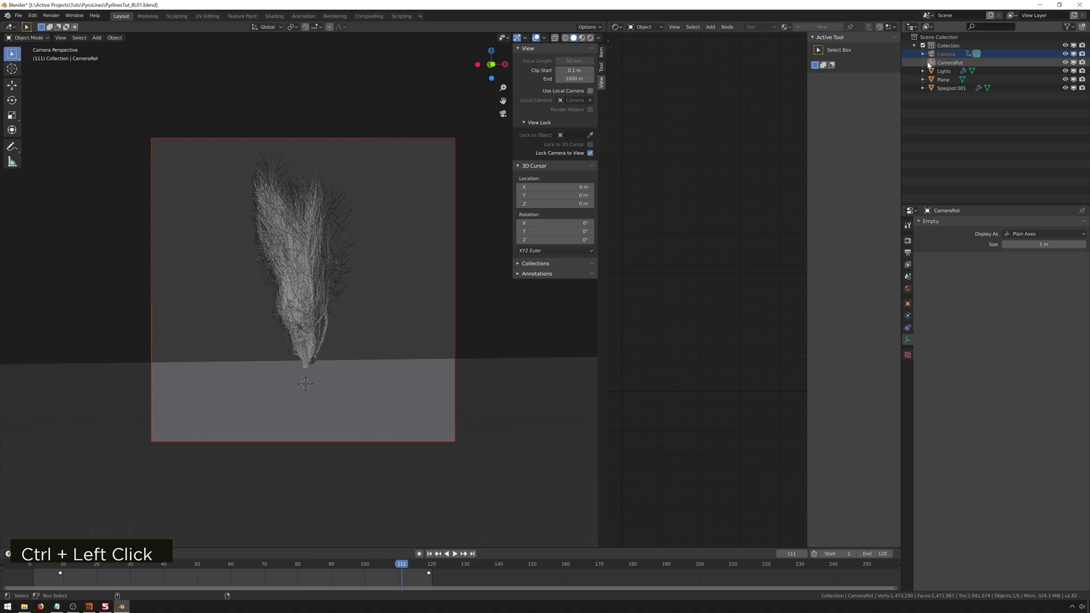
pyautogui.keyDown('ctrl'); pyautogui.click(929, 65); pyautogui.keyUp('ctrl')
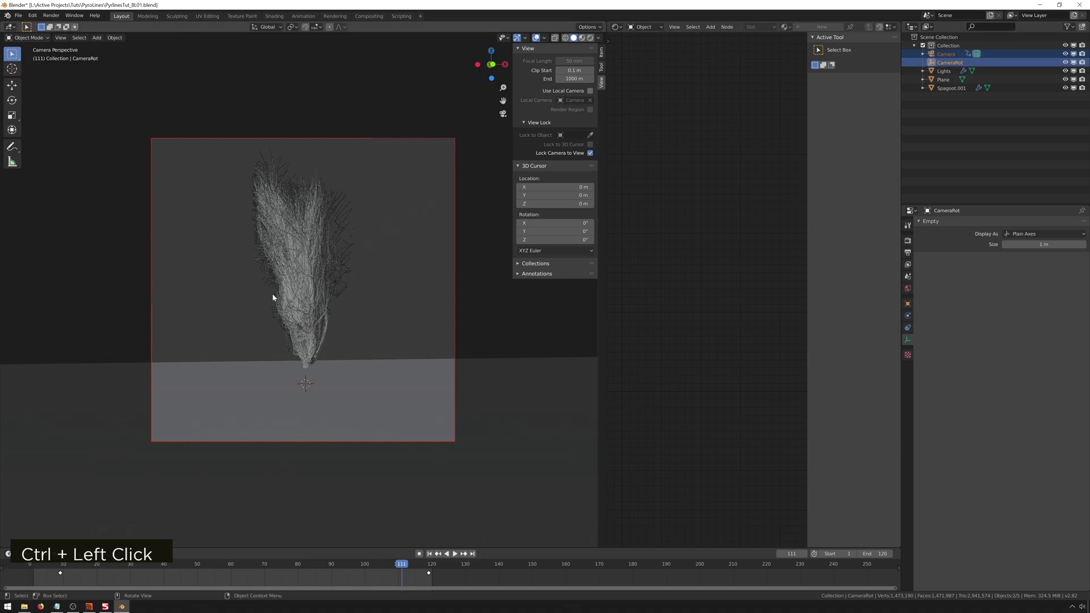
pyautogui.hotkey('ctrl', 'p')
pyautogui.click(353, 359)
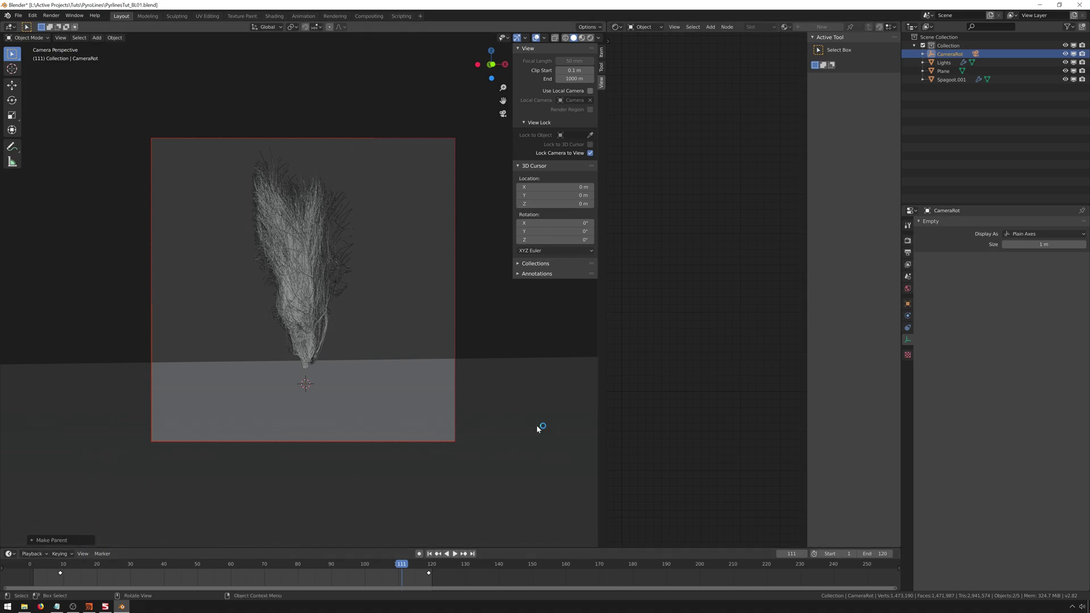
# Select only the CameraRot empty and insert a keyframe for it at frame 111.
pyautogui.click(949, 54)
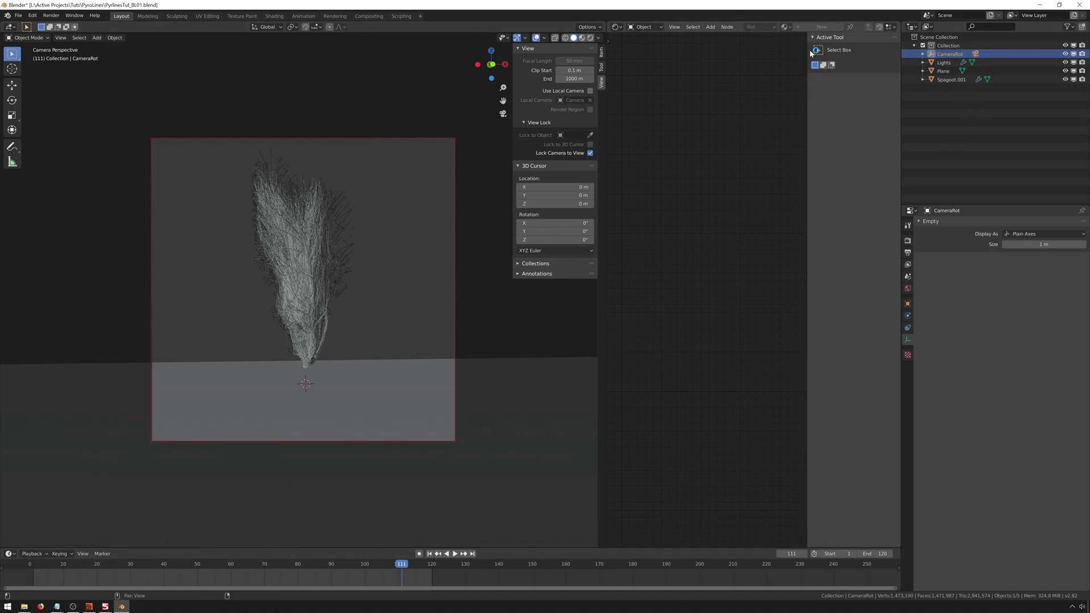
pyautogui.press('i')
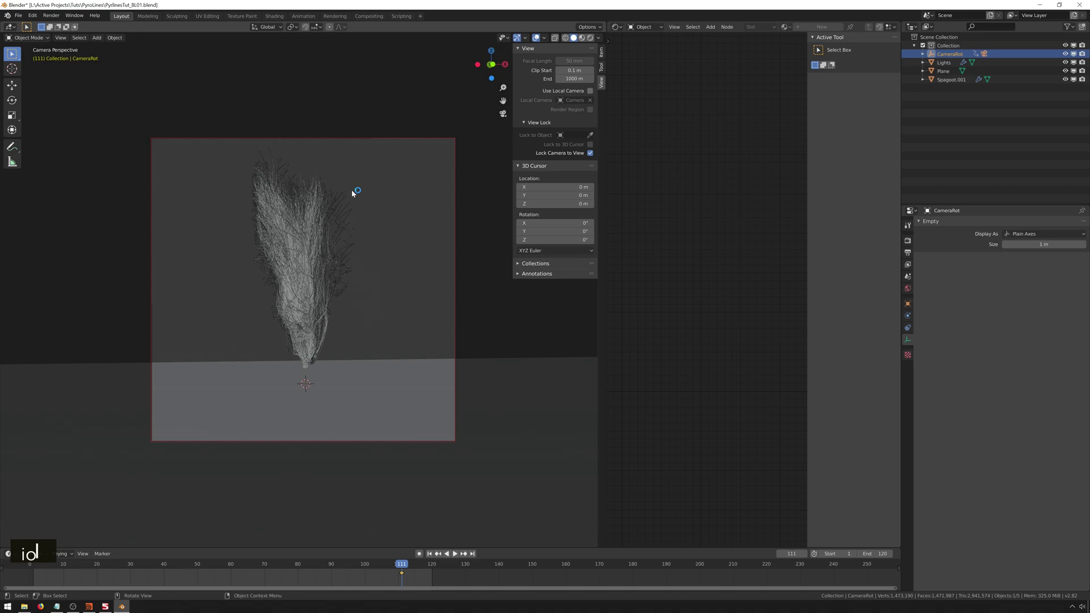
pyautogui.press('i')
pyautogui.click(352, 191)
# At frame 5, rotate the CameraRot empty about 257° around the global Z axis and insert a LocRot keyframe.
pyautogui.click(46, 563)
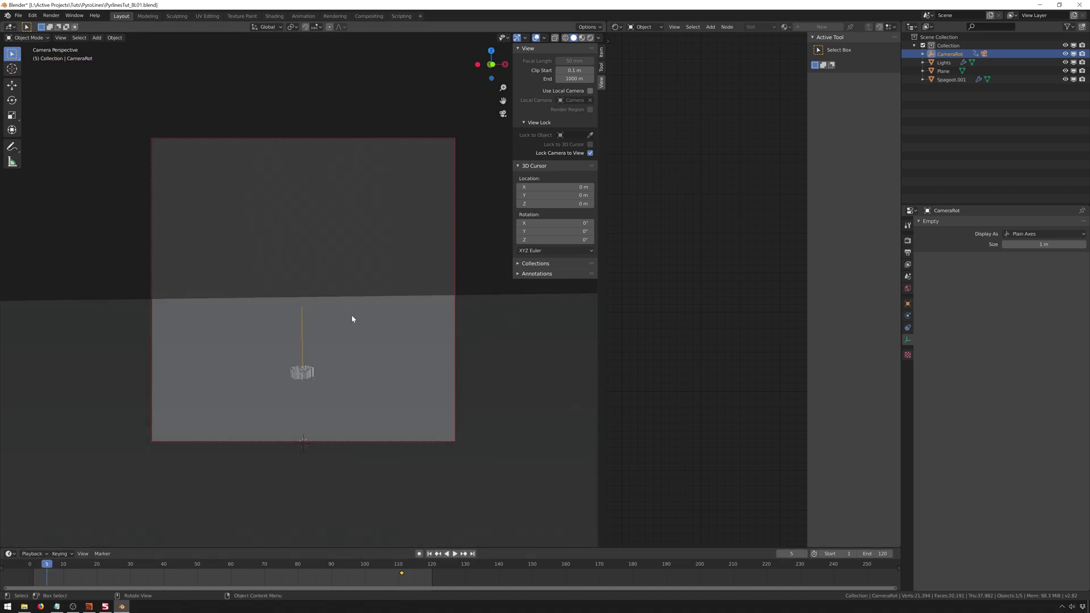
pyautogui.press('r')
pyautogui.press('z')
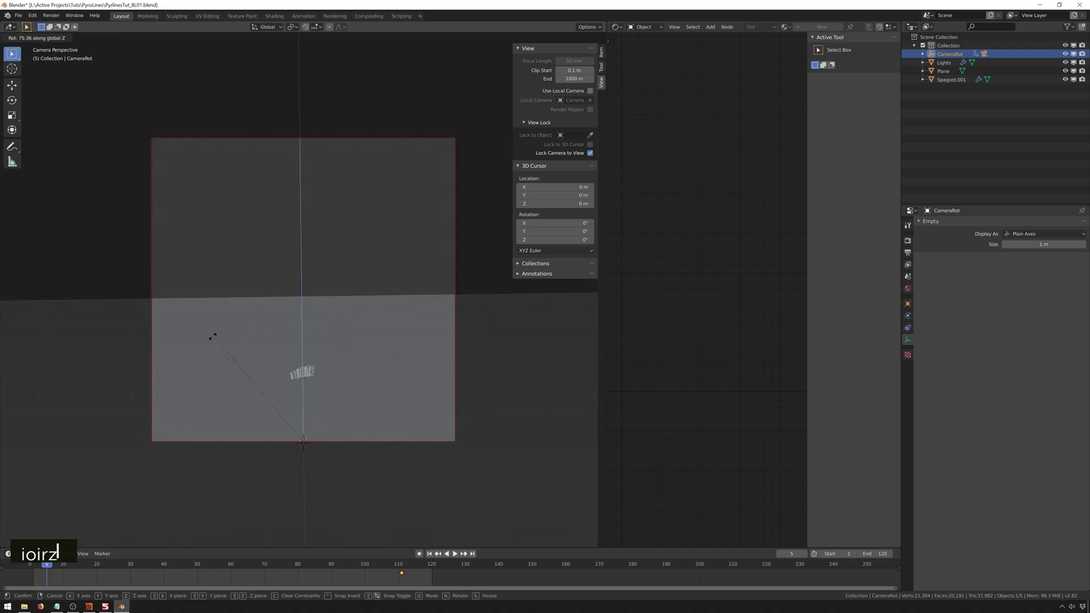
pyautogui.click(61, 526)
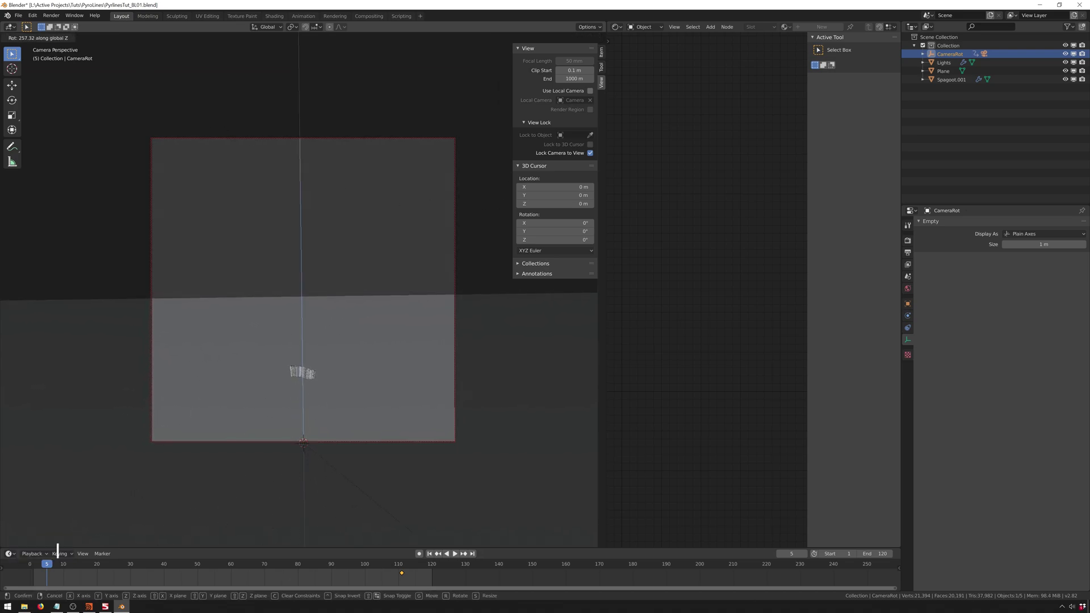
pyautogui.press('i')
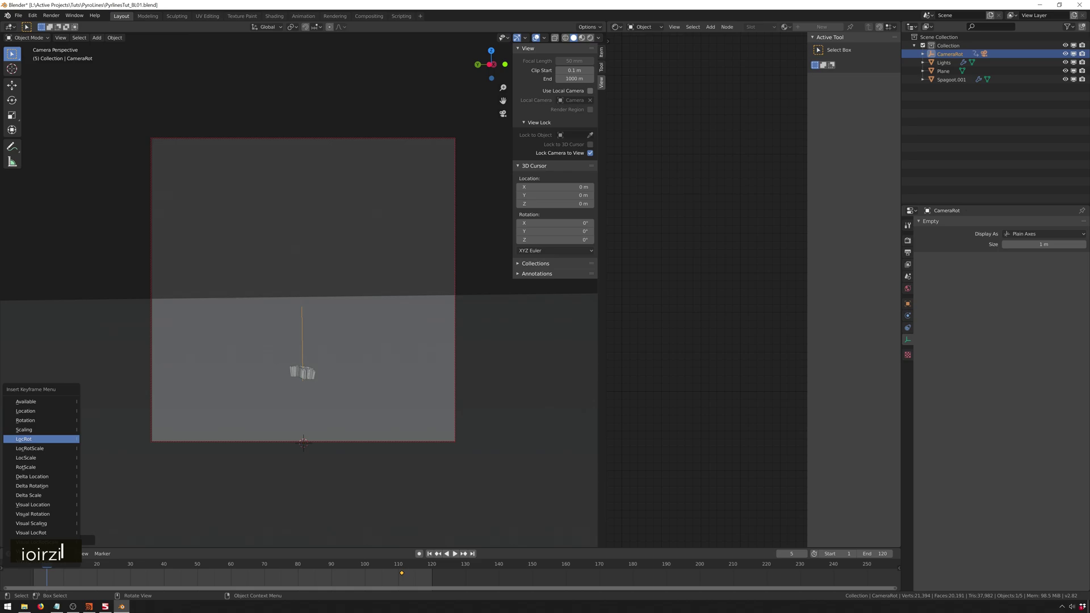
pyautogui.click(34, 439)
pyautogui.press('i')
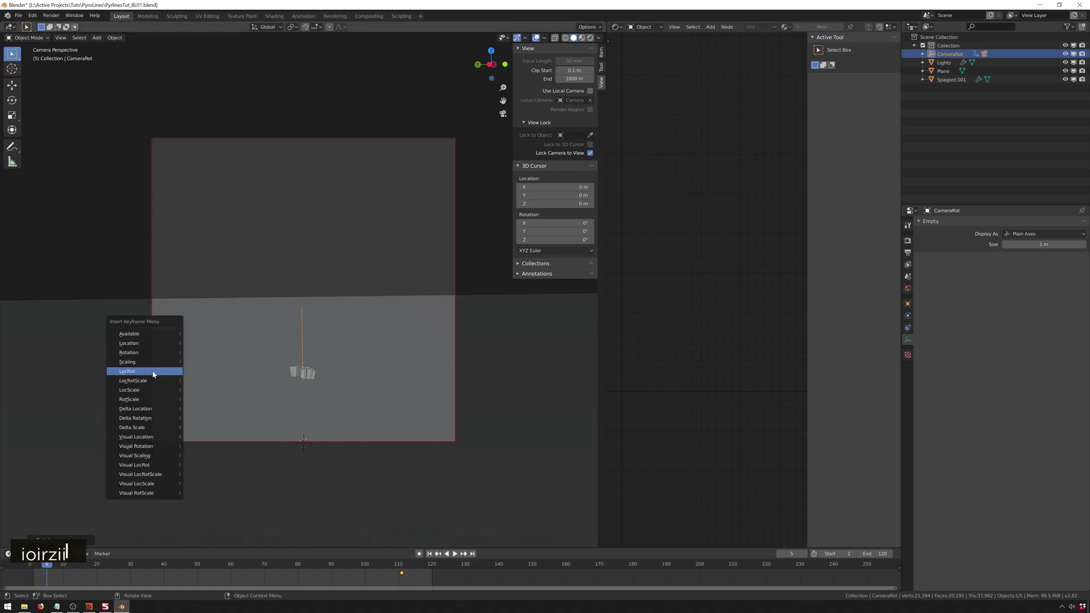
pyautogui.click(153, 372)
# Play the orbit to frame 67, select the camera under CameraRot, recentre its framing on the strands and keyframe it.
pyautogui.press('space')
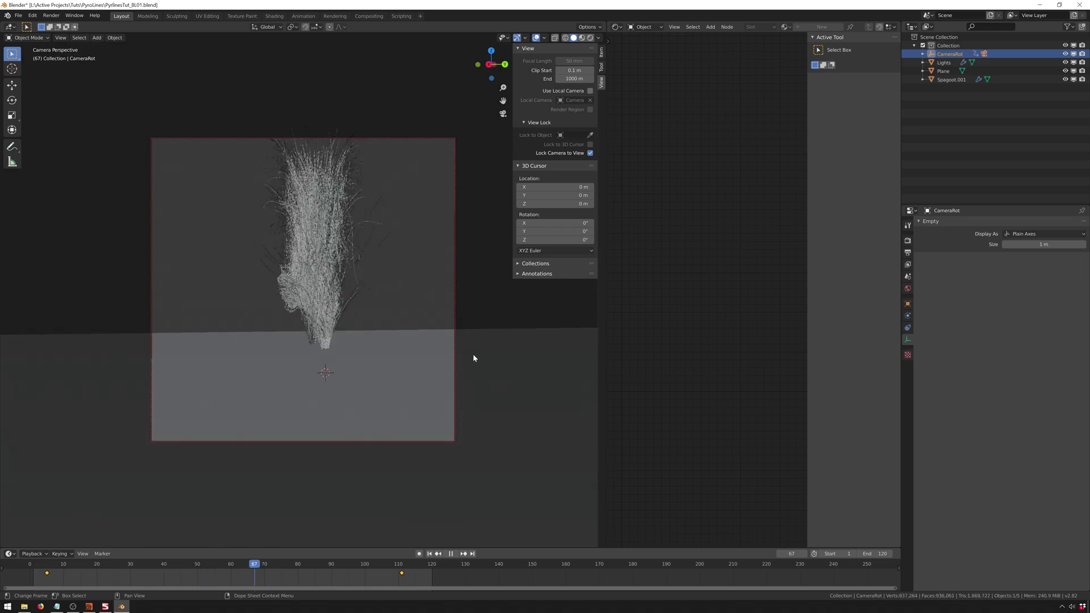
pyautogui.press('space')
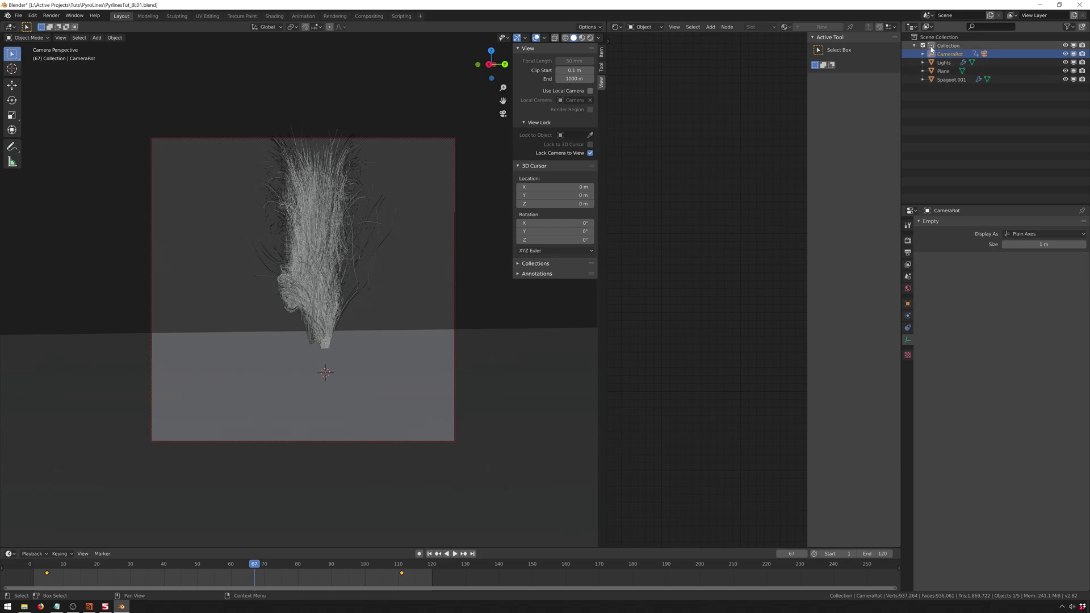
pyautogui.click(922, 53)
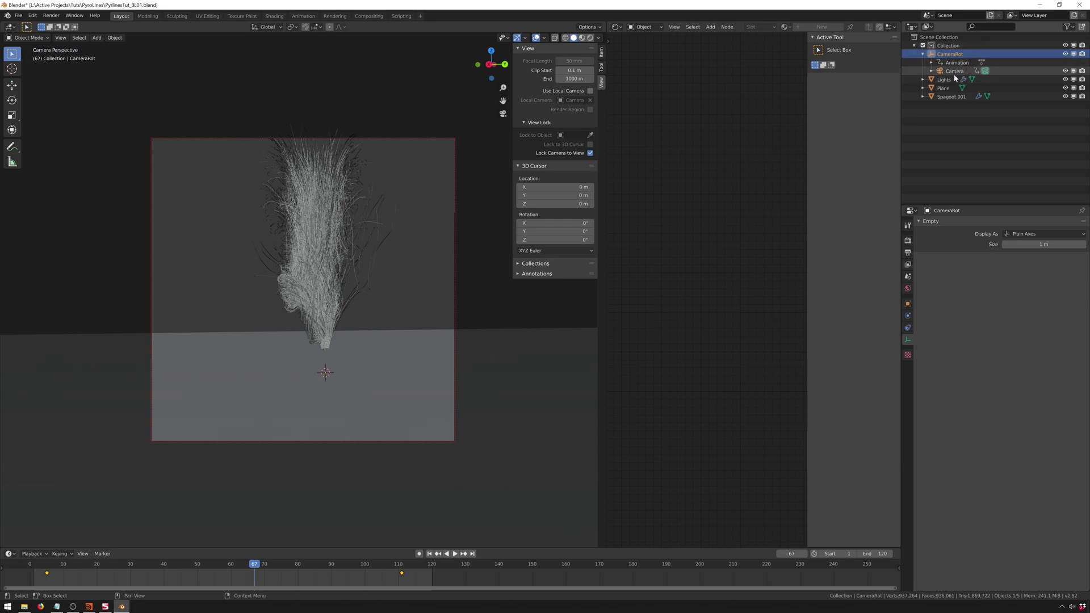
pyautogui.click(1012, 70)
pyautogui.keyDown('shift'); pyautogui.moveTo(294, 225); pyautogui.dragTo(318, 252, button='middle'); pyautogui.keyUp('shift')
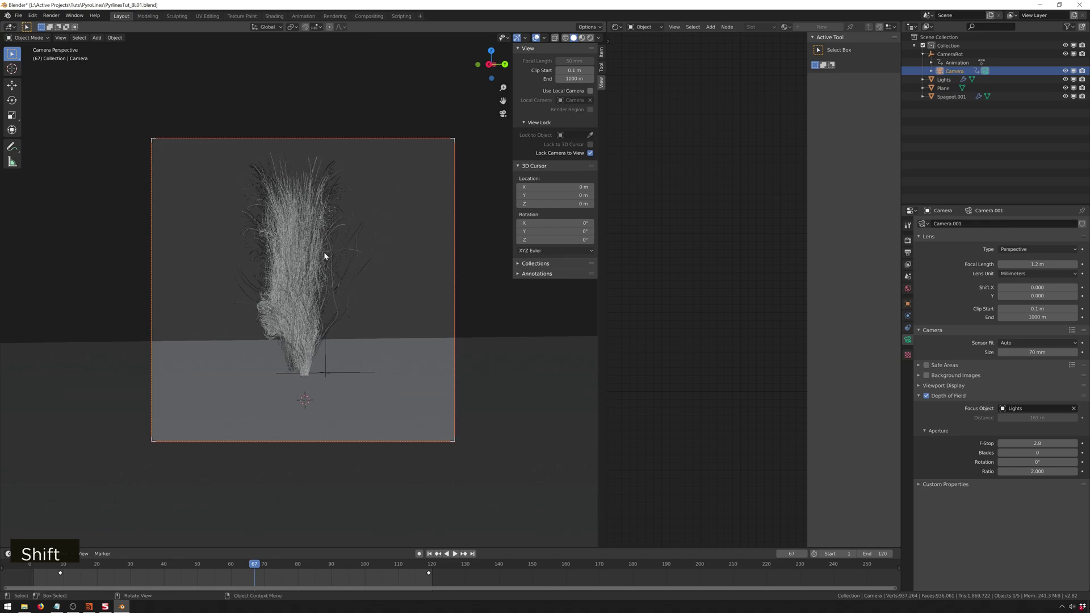
pyautogui.press('i')
pyautogui.click(325, 256)
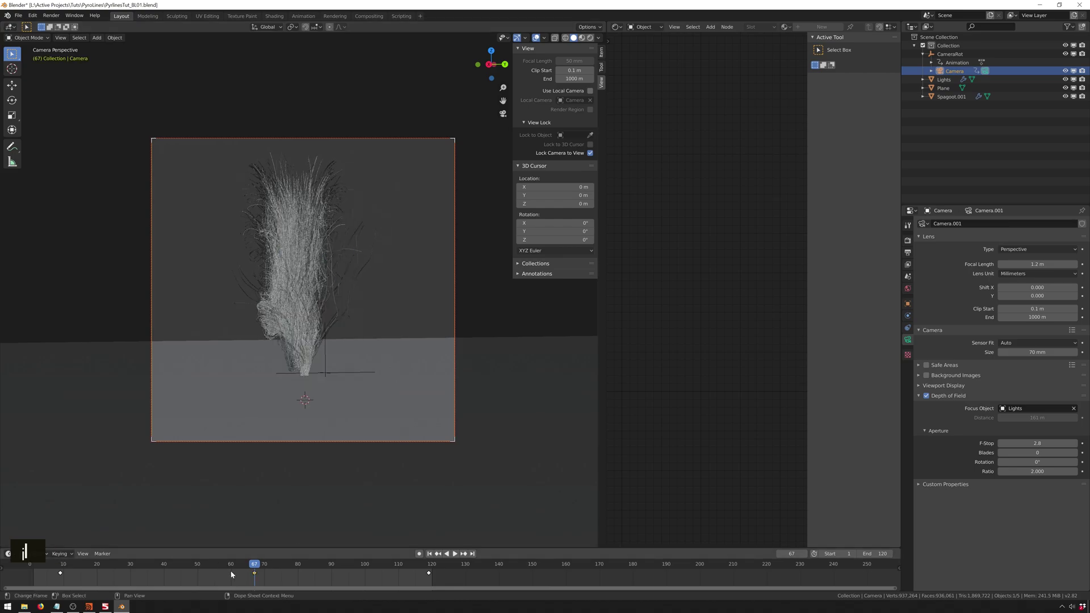
# Play the animation to frame 48, shift the camera so the strands are centred, and keyframe the camera there.
pyautogui.press('space')
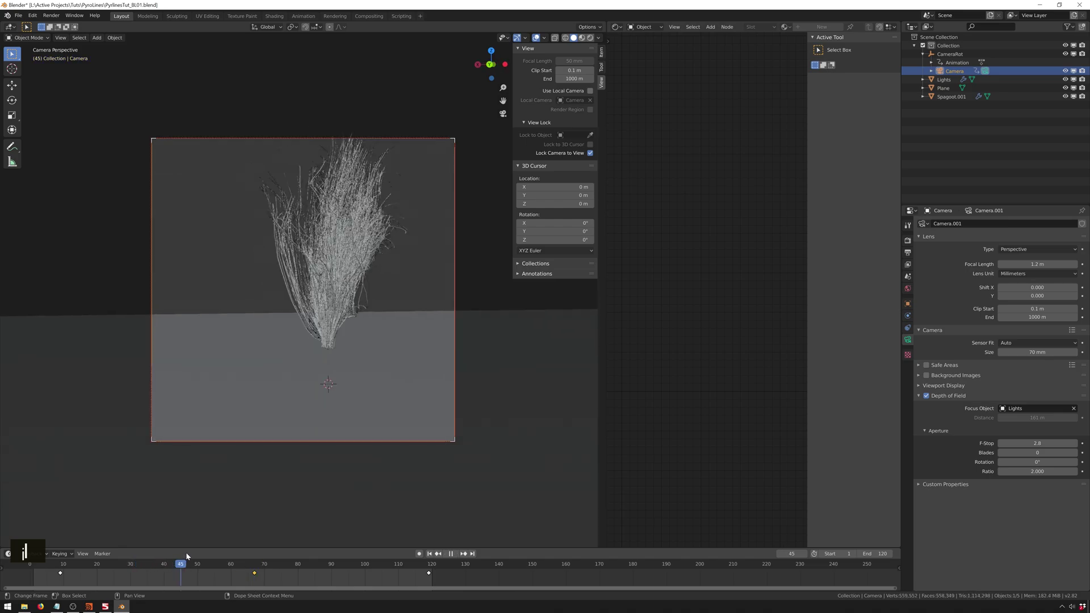
pyautogui.press('space')
pyautogui.keyDown('shift'); pyautogui.moveTo(397, 179); pyautogui.dragTo(369, 210, button='middle'); pyautogui.keyUp('shift')
pyautogui.press('i')
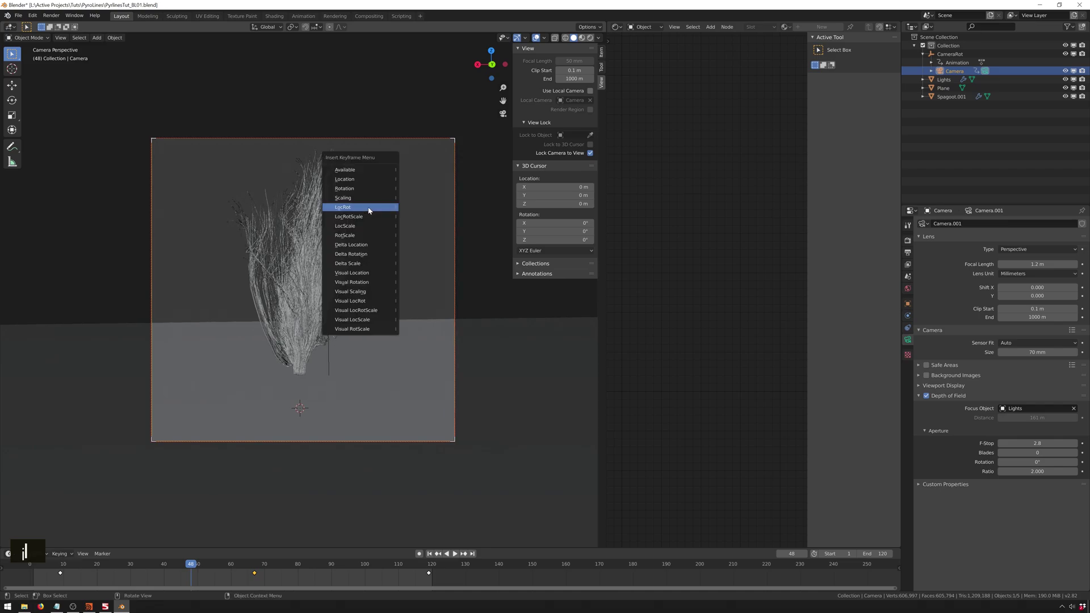
pyautogui.click(369, 233)
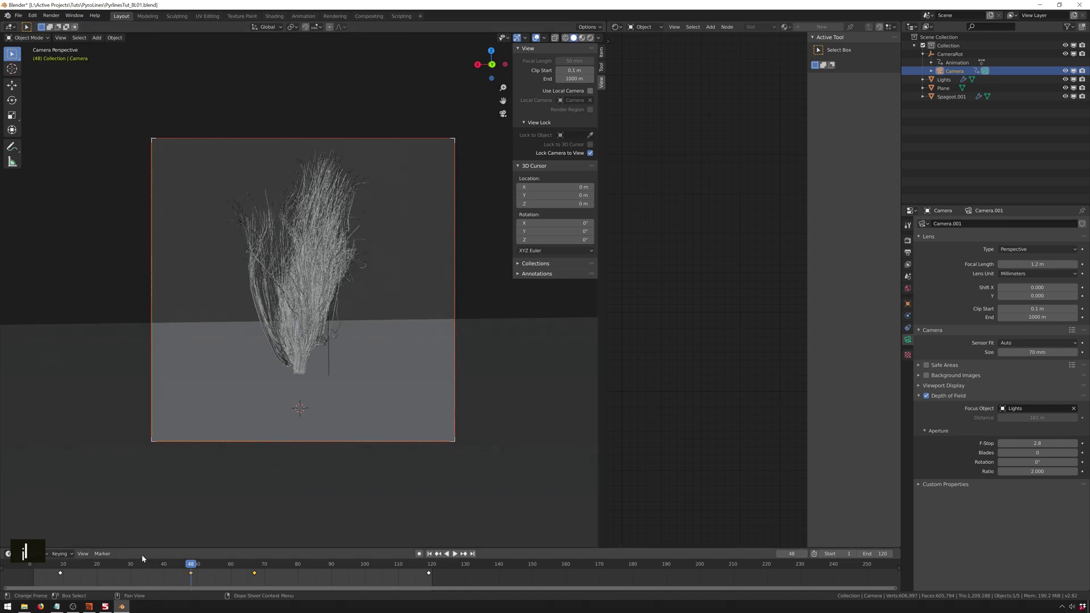
# Play back the adjusted camera orbit and preview frame 109 in Rendered shading.
pyautogui.hotkey('shift', 'ctrl', 'space')
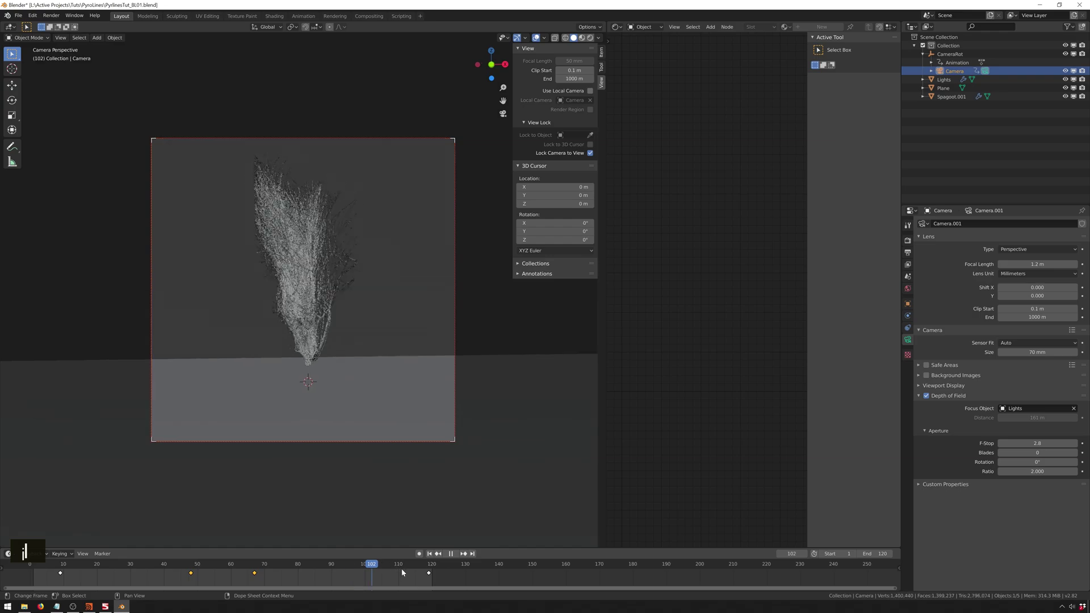
pyautogui.press('z')
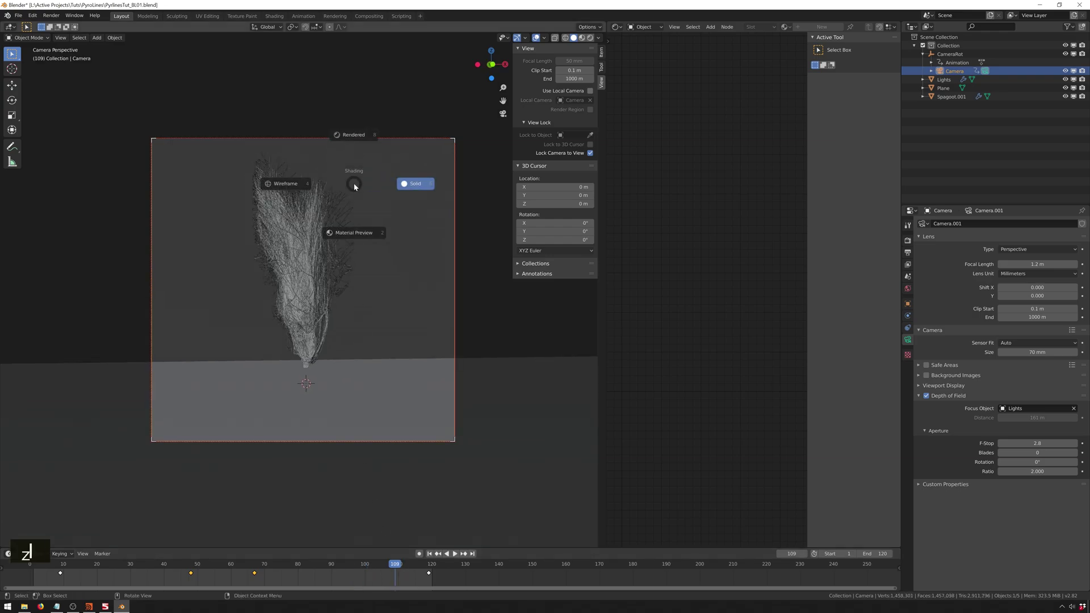
pyautogui.click(353, 135)
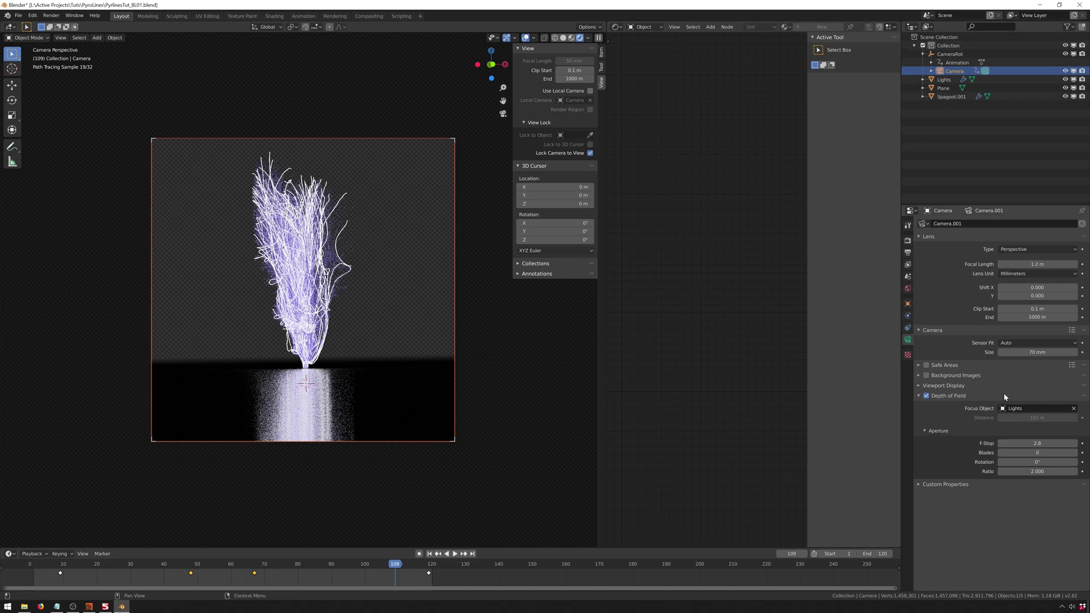
pyautogui.click(967, 384)
pyautogui.click(966, 384)
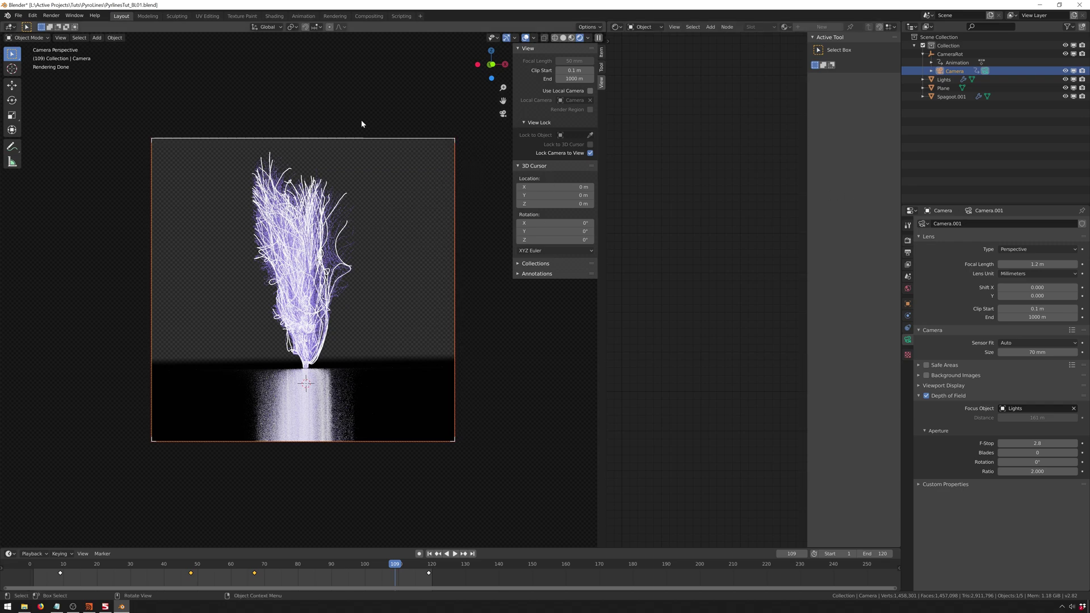
# Set the Emission strength of the Lights object's material to 2.
pyautogui.click(943, 80)
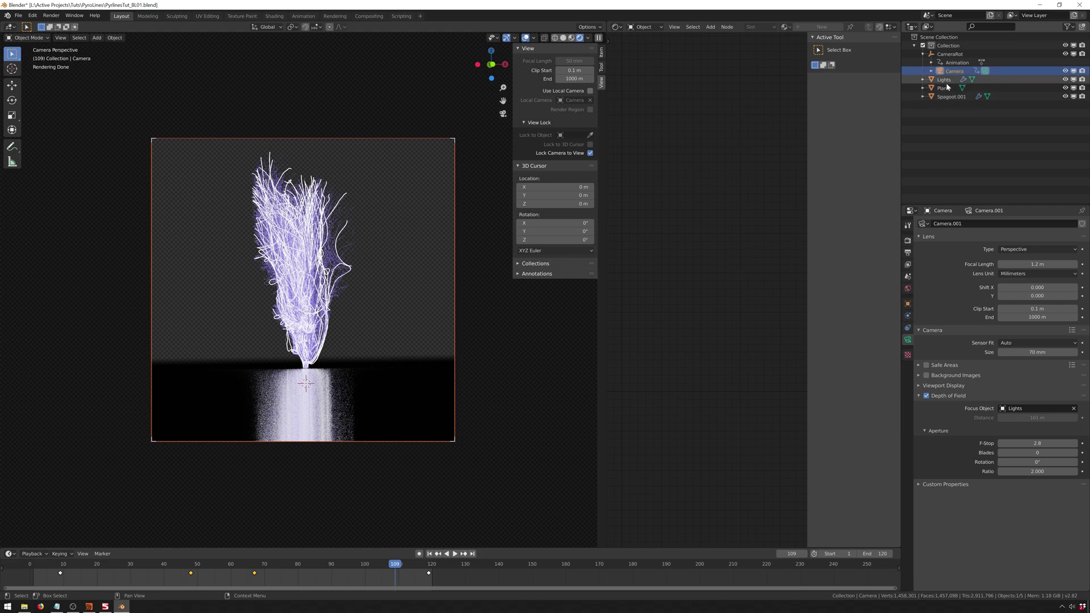
pyautogui.click(664, 304)
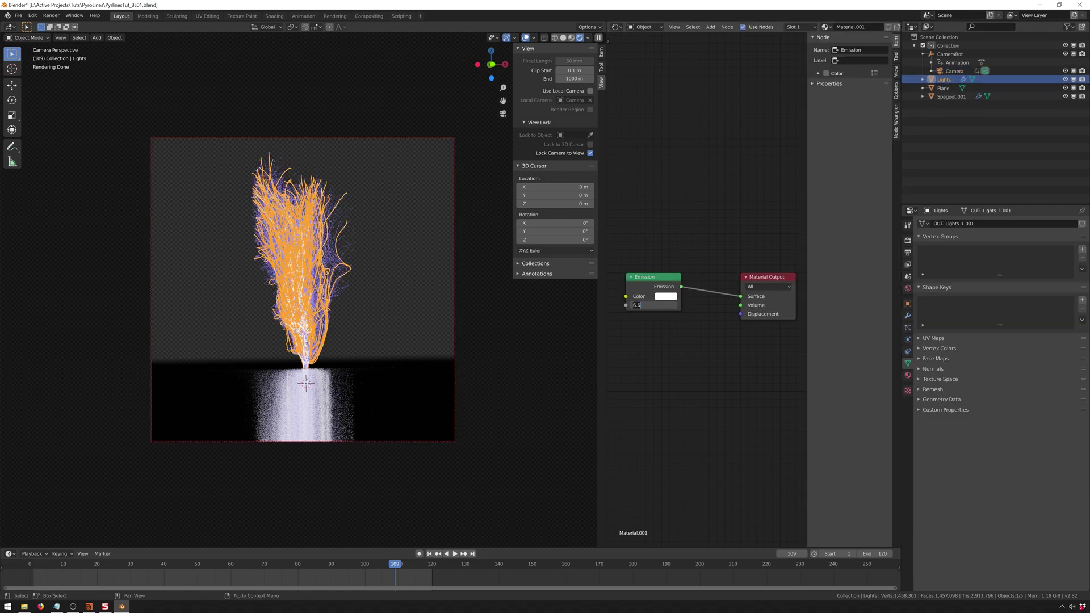
pyautogui.write('2')
pyautogui.press('Return')
pyautogui.click(428, 227)
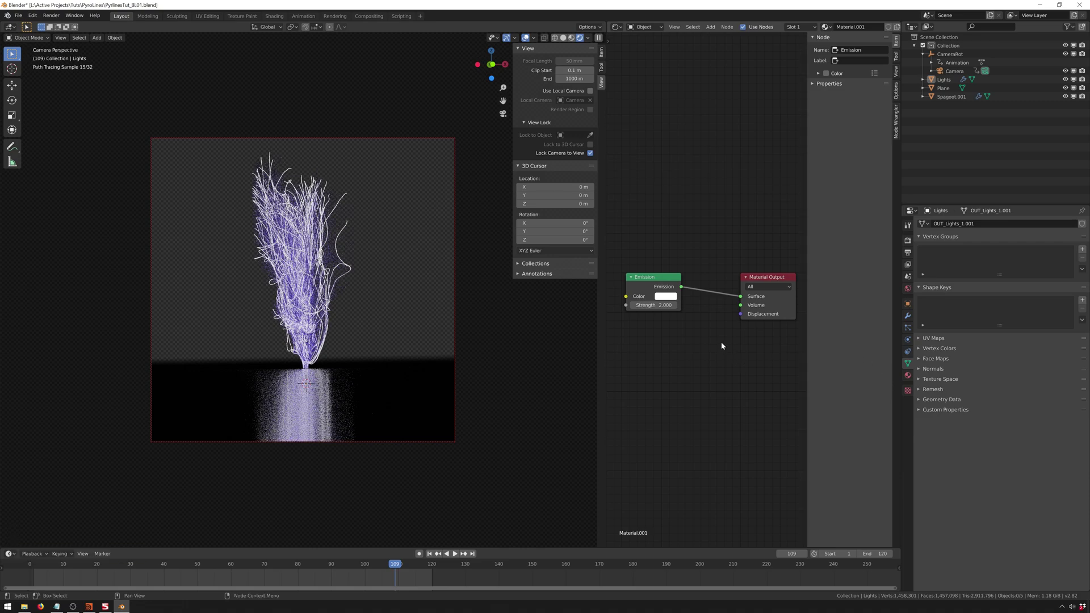
# Give the Spagoot.001 material a Texture Coordinate, Mapping and Image Texture setup feeding the Principled BSDF, and move it clear of the shader.
pyautogui.click(949, 96)
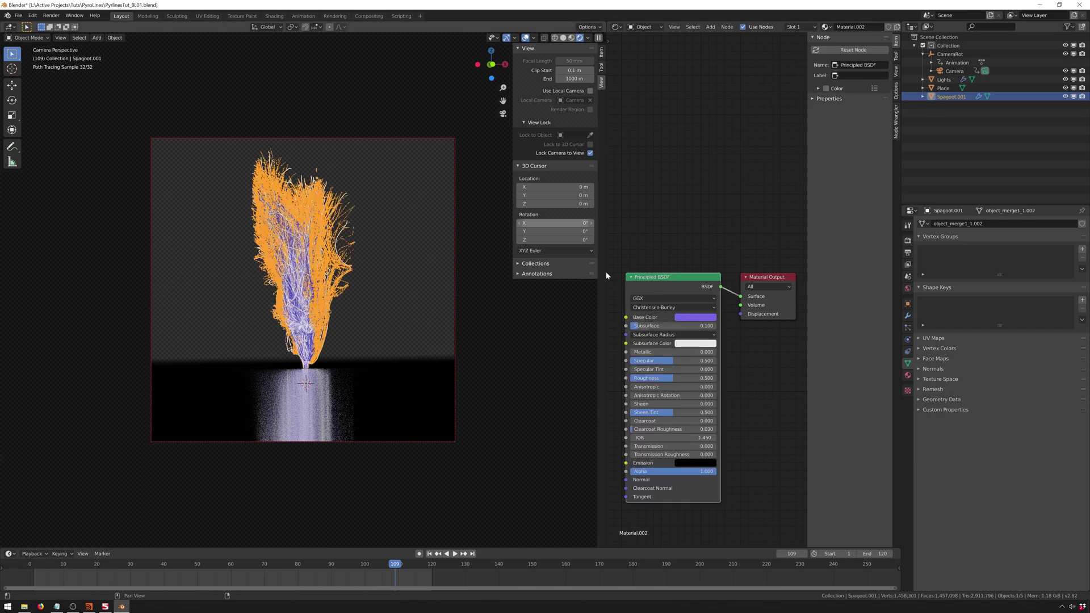
pyautogui.scroll(-1, 722, 372)
pyautogui.moveTo(722, 372); pyautogui.dragTo(732, 369, button='middle')
pyautogui.scroll(-3, 704, 222)
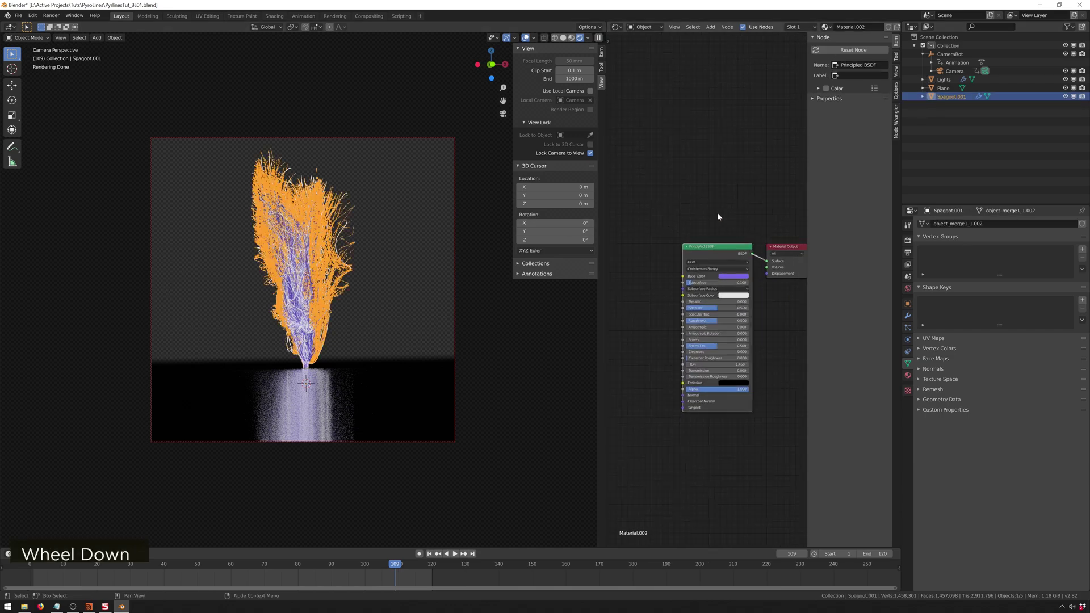
pyautogui.hotkey('ctrl', 't')
pyautogui.moveTo(697, 249); pyautogui.dragTo(735, 298, button='middle')
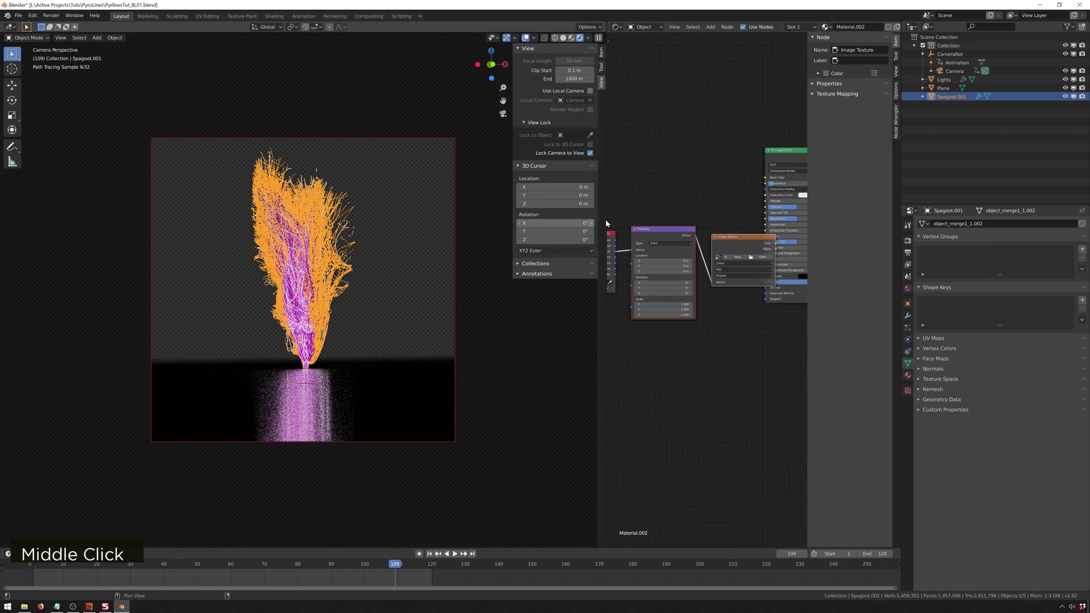
pyautogui.press('g')
pyautogui.click(668, 161)
pyautogui.click(730, 265)
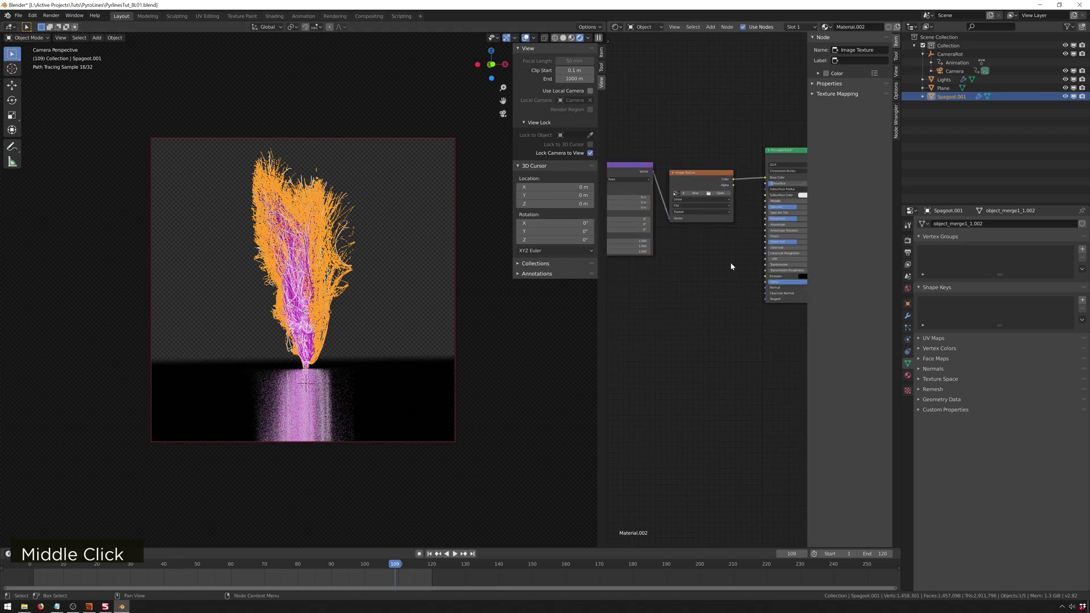
# Replace the Image Texture node with a Noise Texture and connect the Mapping node's Vector output to it.
pyautogui.scroll(-1, 684, 260)
pyautogui.moveTo(684, 260); pyautogui.dragTo(733, 259, button='middle')
pyautogui.click(751, 191)
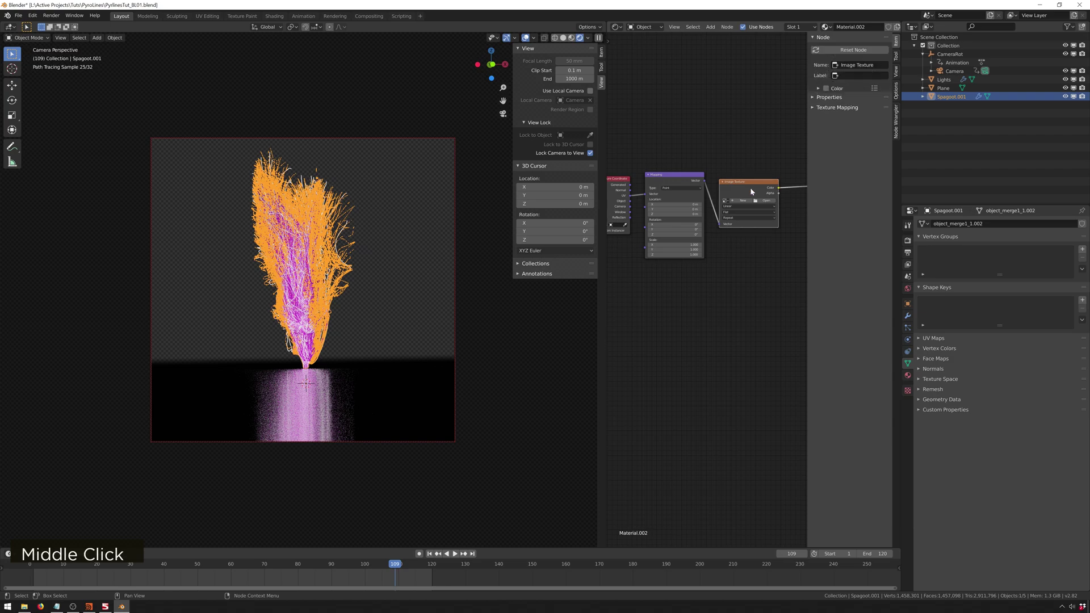
pyautogui.press('Delete')
pyautogui.hotkey('shift', 'a')
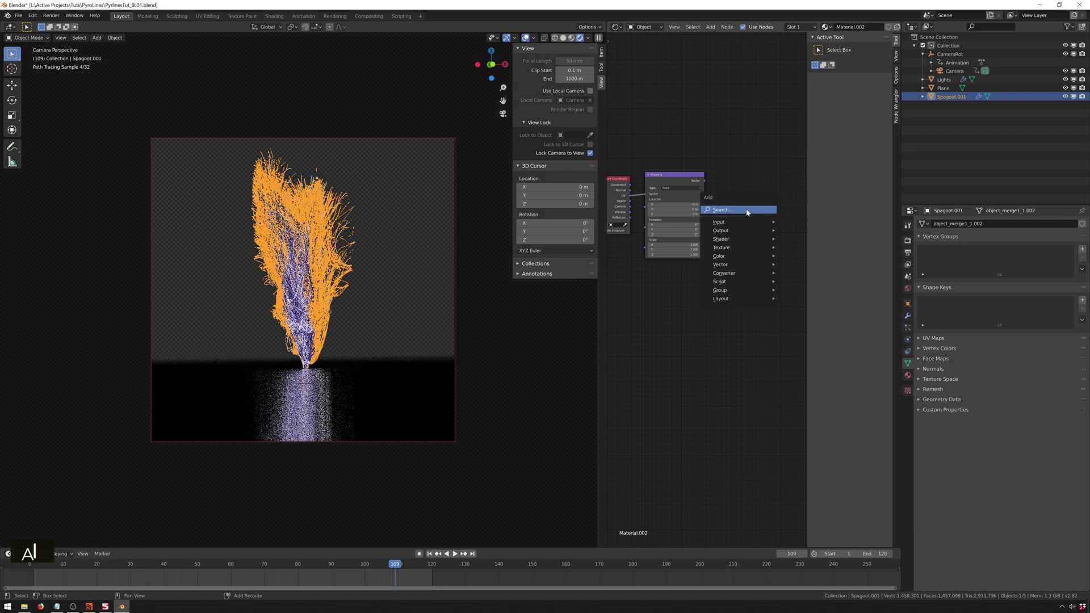
pyautogui.write('noise')
pyautogui.press('Return')
pyautogui.press('Return')
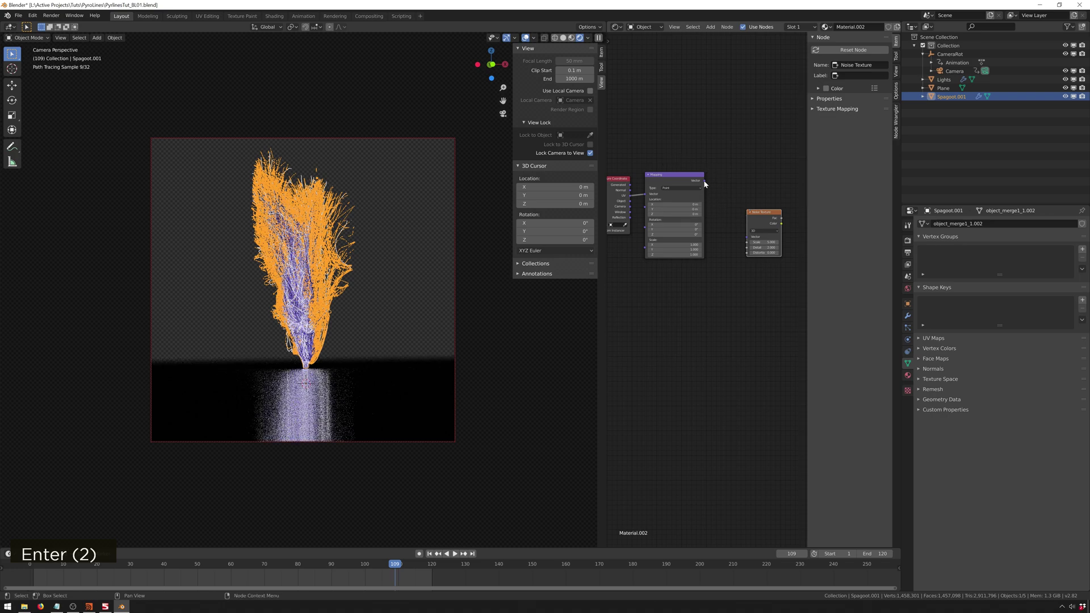
pyautogui.moveTo(704, 180); pyautogui.dragTo(748, 237)
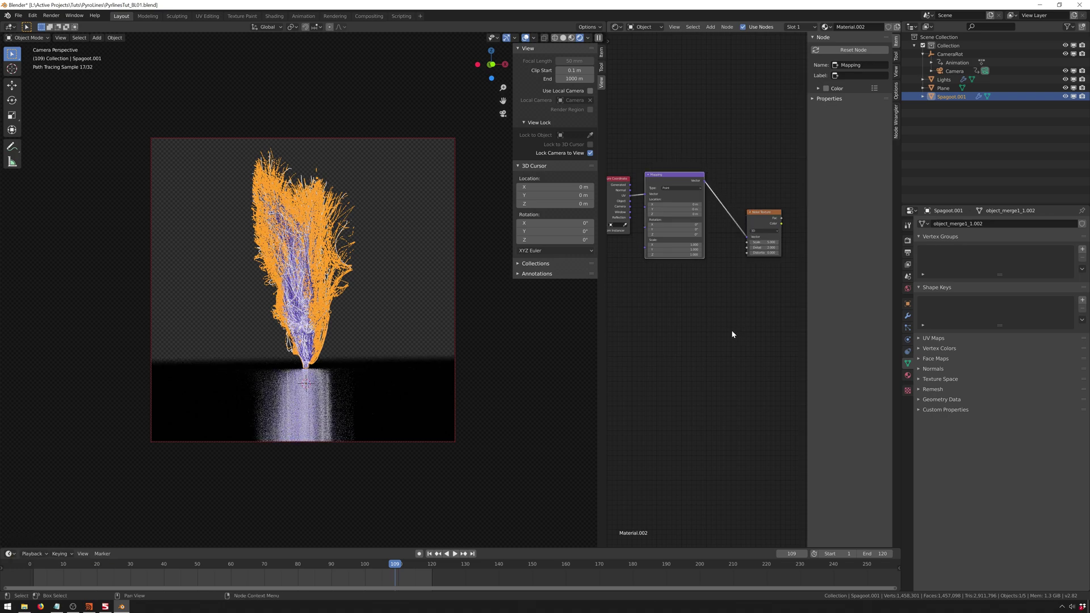
# Feed the Mapping node from the Texture Coordinate's Object output and move the Noise Texture away from the Principled BSDF.
pyautogui.moveTo(730, 333); pyautogui.dragTo(752, 281, button='middle')
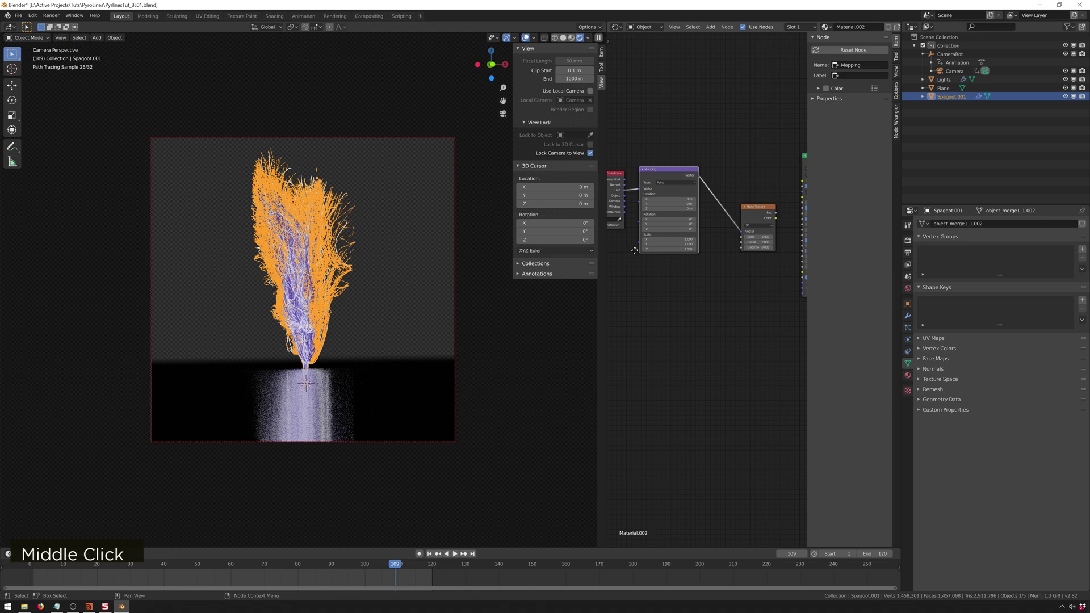
pyautogui.moveTo(635, 250); pyautogui.dragTo(645, 251, button='middle')
pyautogui.moveTo(635, 195); pyautogui.dragTo(650, 190)
pyautogui.moveTo(726, 314); pyautogui.dragTo(642, 315, button='middle')
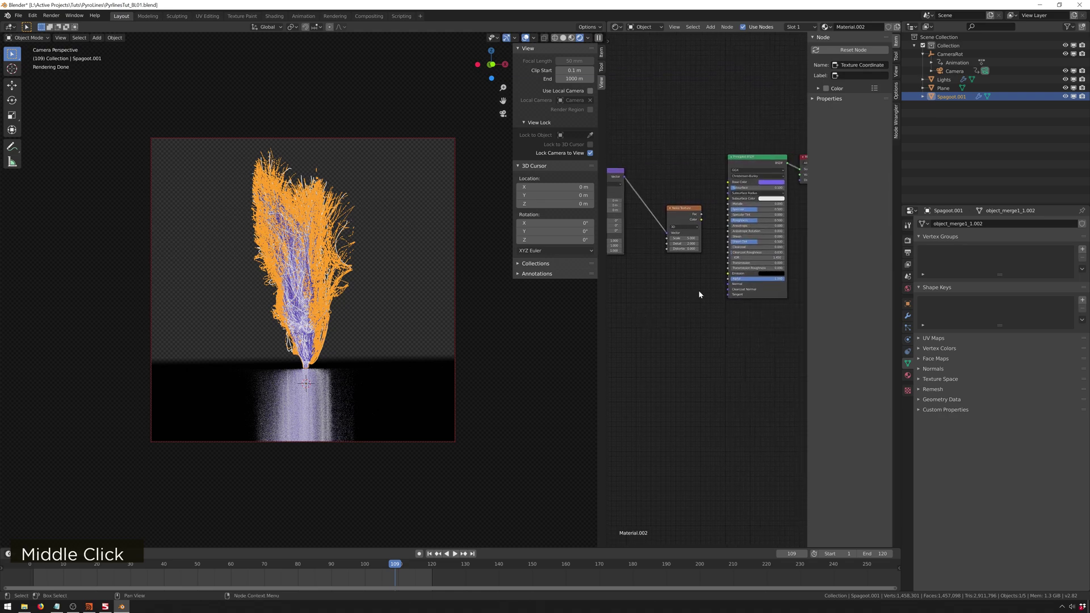
pyautogui.moveTo(700, 295); pyautogui.dragTo(677, 292, button='middle')
pyautogui.moveTo(654, 227); pyautogui.dragTo(625, 192)
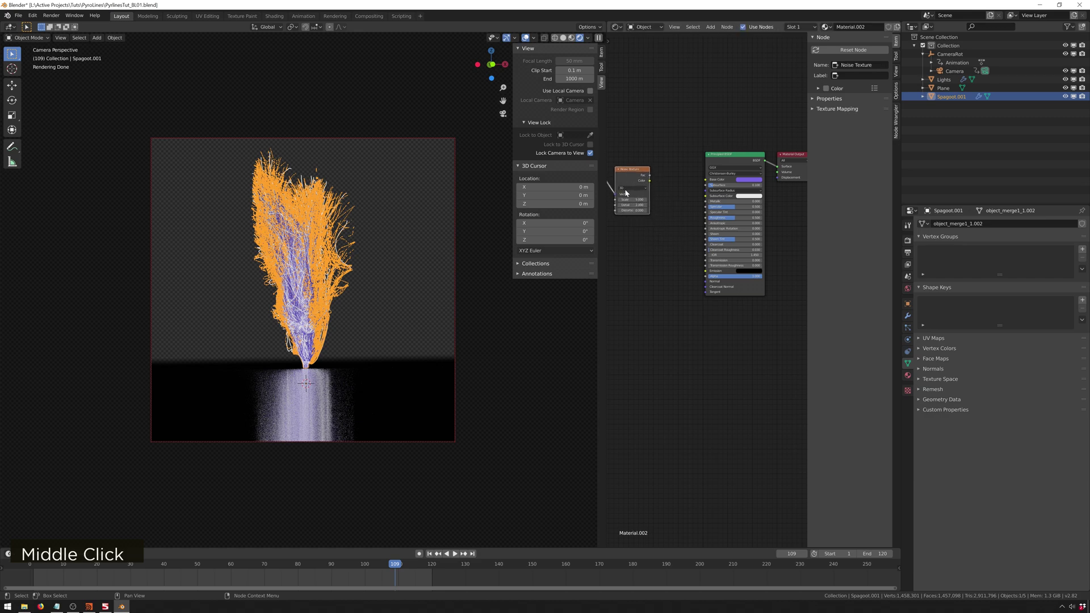
# Add a ColorRamp driven by the Noise Texture's Fac and connect its Color output to the Principled BSDF's Base Color.
pyautogui.hotkey('shift', 'a')
pyautogui.click(639, 242)
pyautogui.write('color')
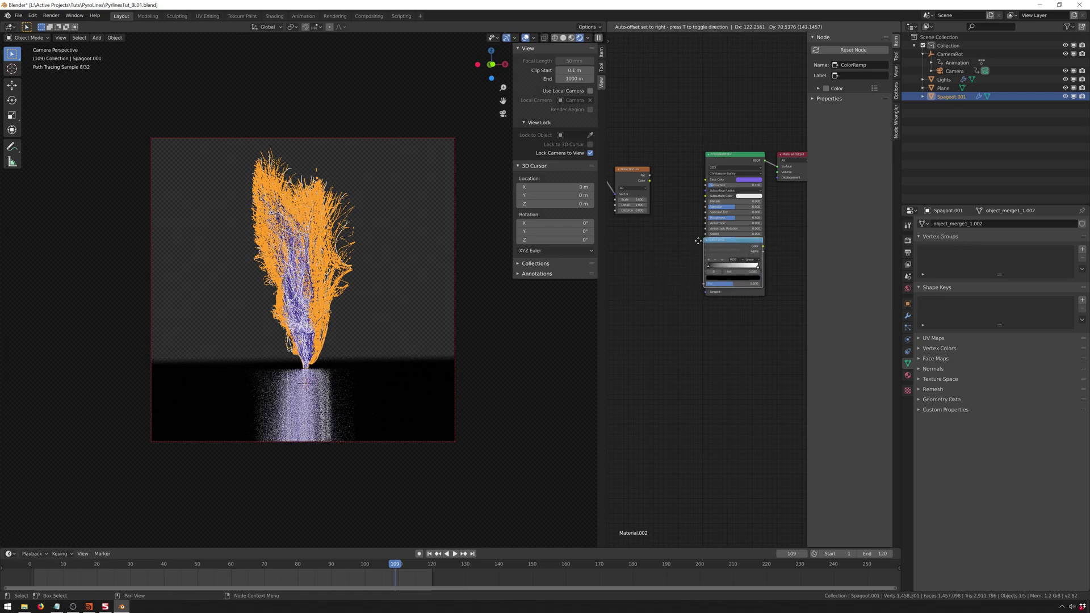
pyautogui.click(651, 241)
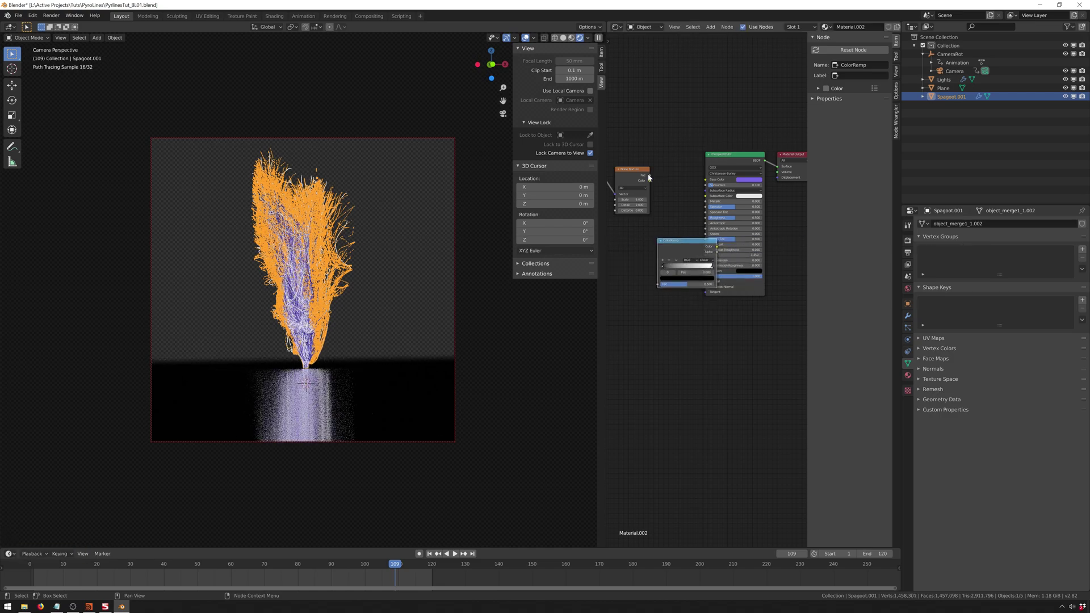
pyautogui.moveTo(649, 176); pyautogui.dragTo(662, 283)
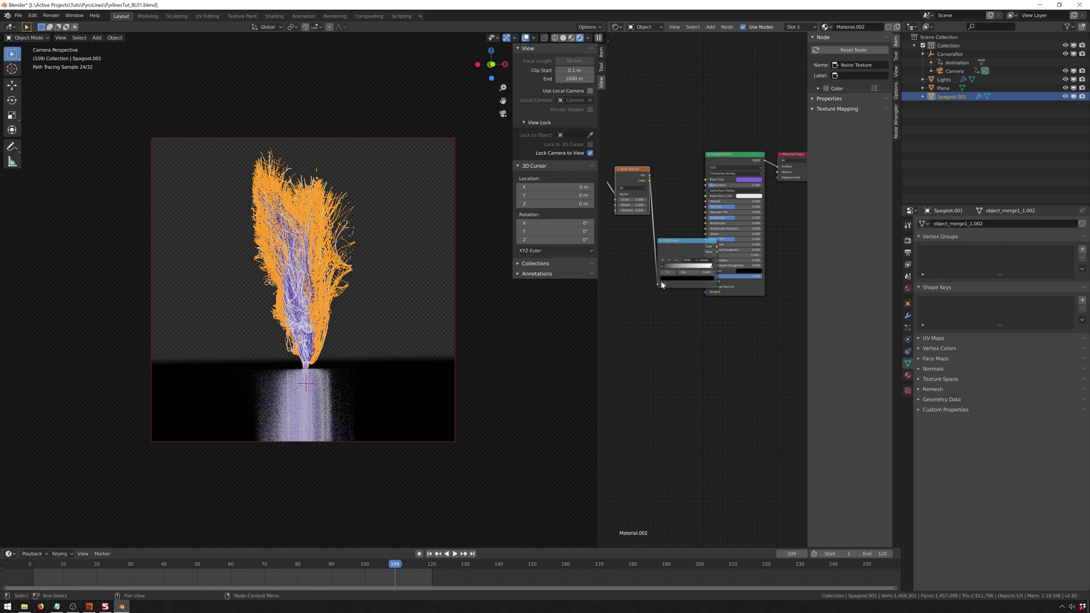
pyautogui.moveTo(716, 248); pyautogui.dragTo(706, 180)
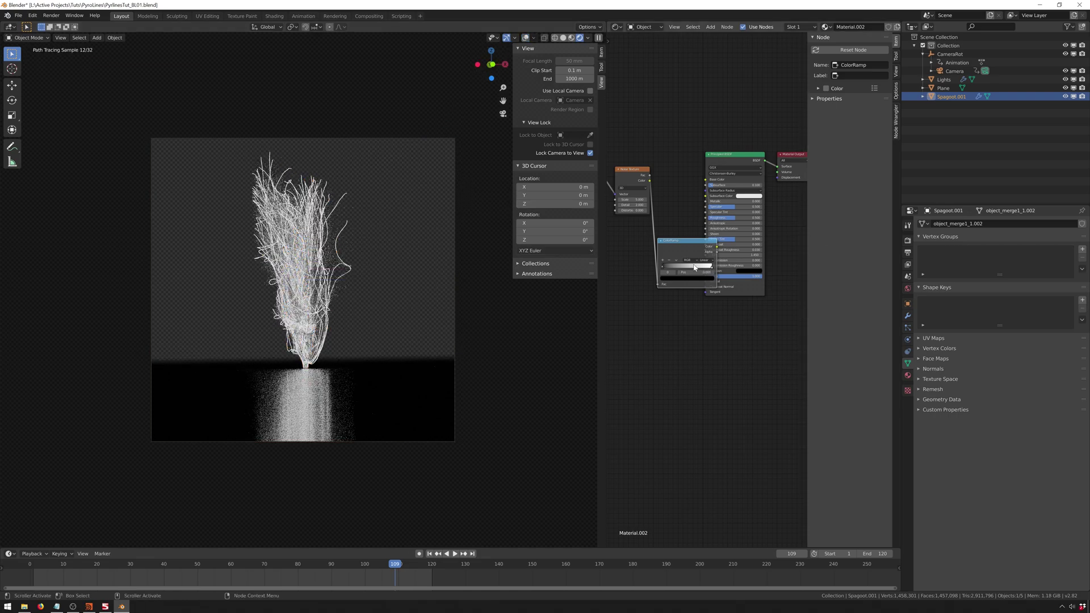
# Color the ramp's first stop orange and its last stop purple.
pyautogui.click(662, 267)
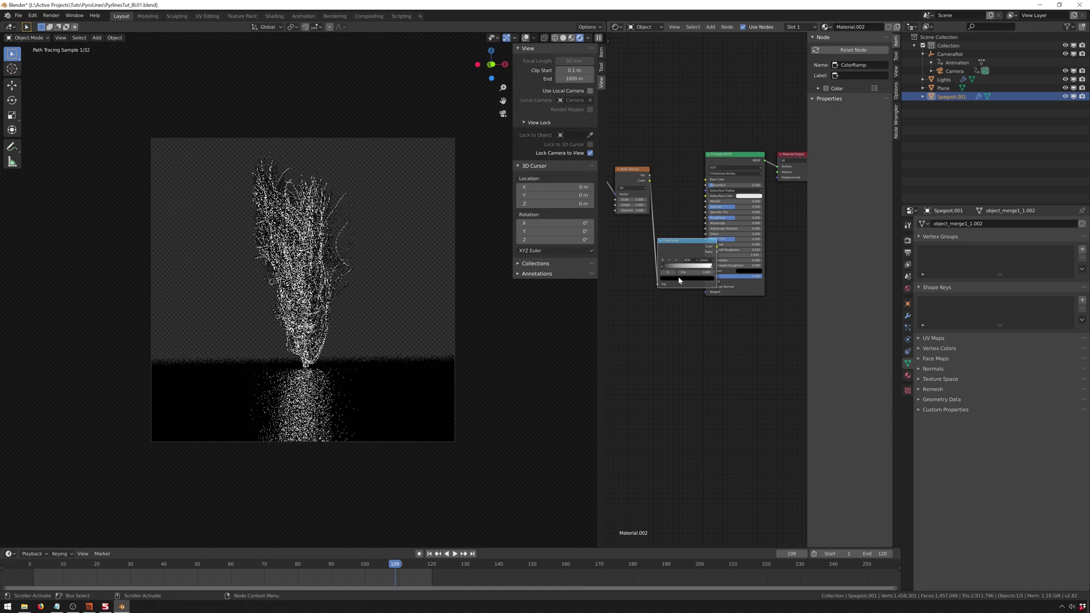
pyautogui.click(678, 277)
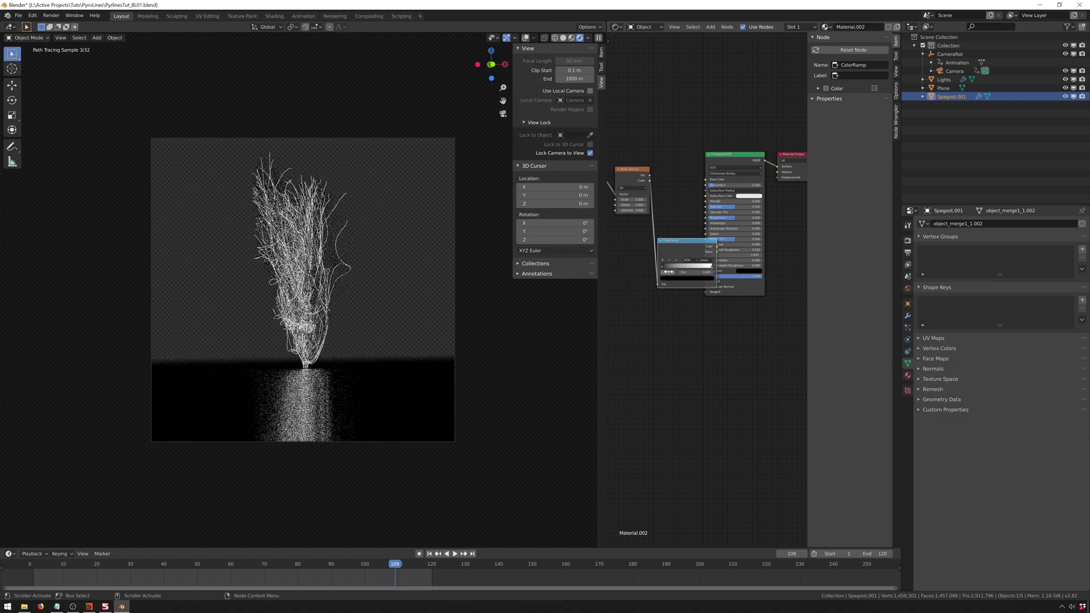
pyautogui.doubleClick(675, 277)
pyautogui.click(699, 278)
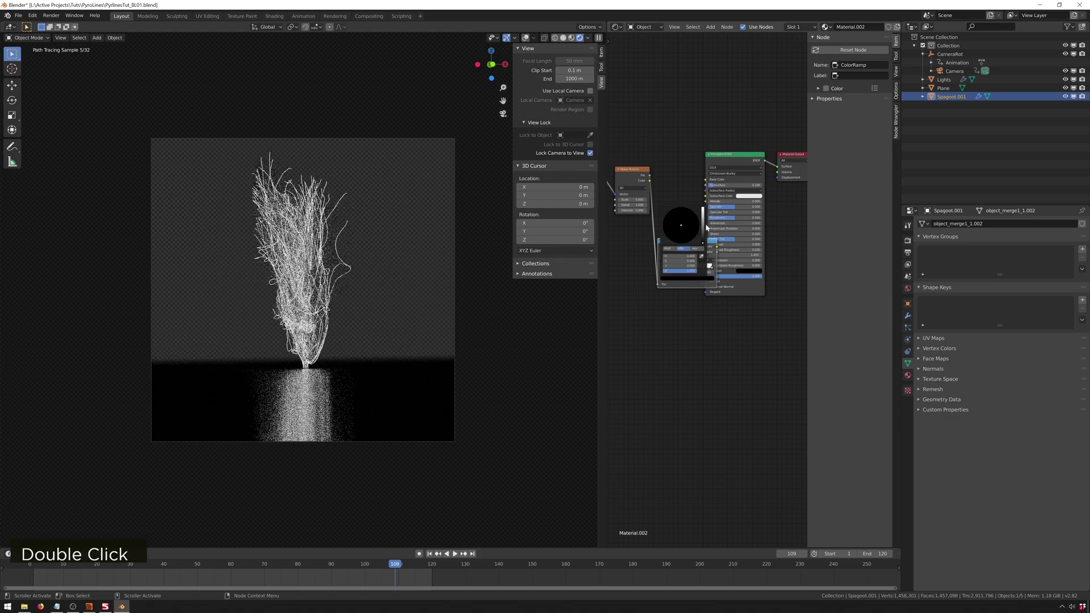
pyautogui.moveTo(694, 229)
pyautogui.mouseDown()
pyautogui.moveTo(673, 237)
pyautogui.moveTo(702, 208)
pyautogui.mouseUp()
pyautogui.click(703, 226)
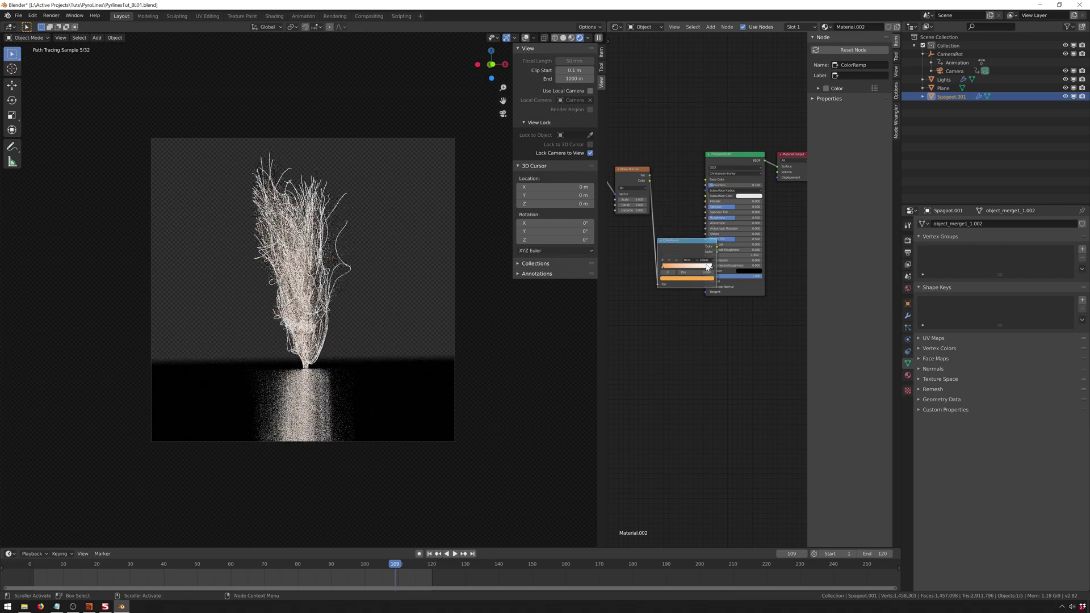
pyautogui.click(710, 271)
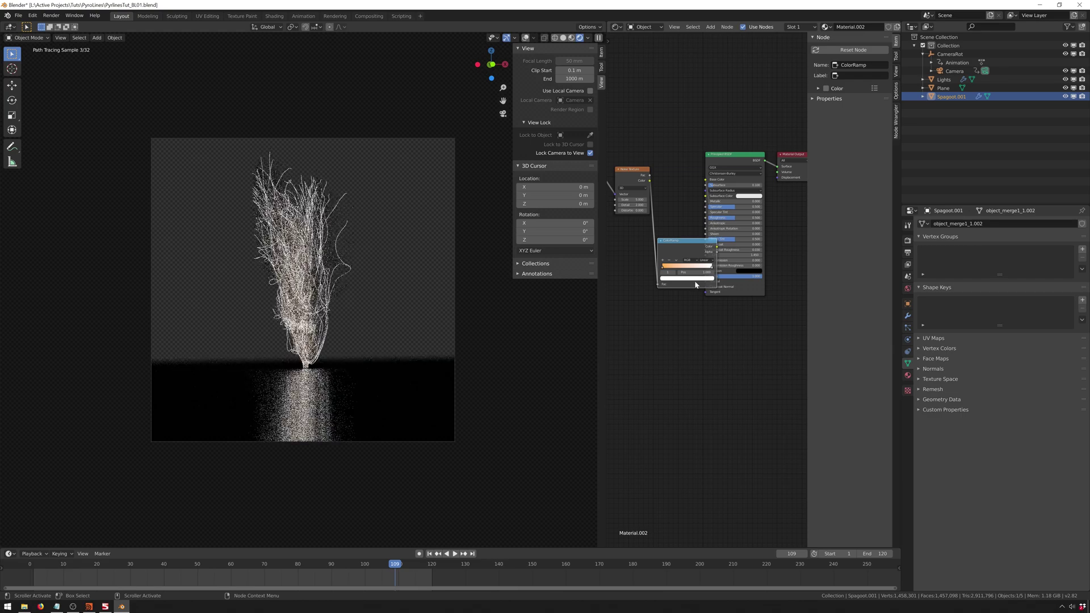
pyautogui.doubleClick(695, 278)
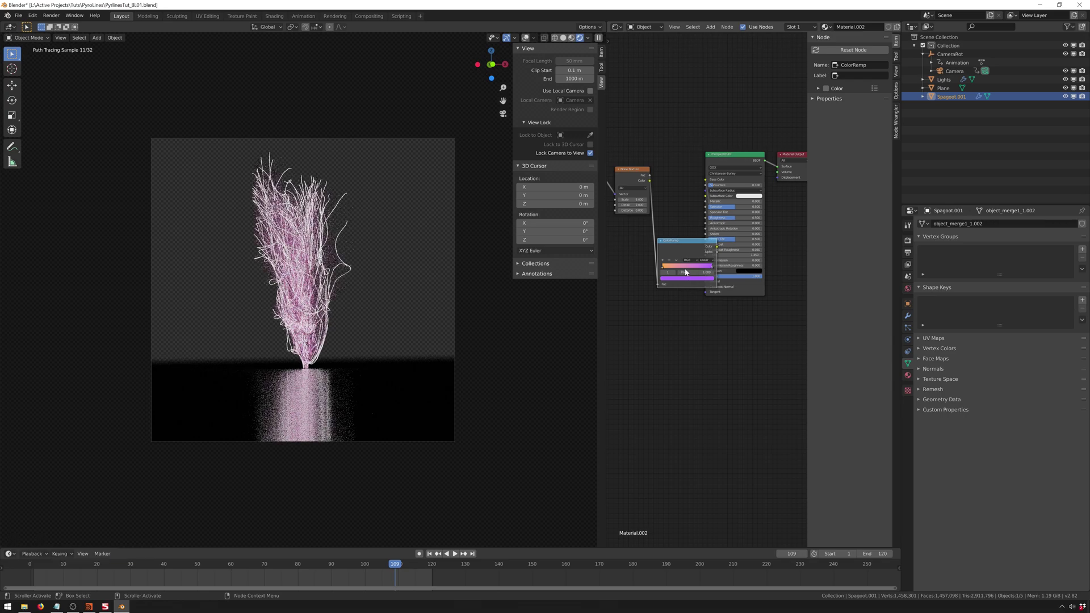
# Add a middle stop to the ColorRamp and color it light cyan blue.
pyautogui.doubleClick(686, 267)
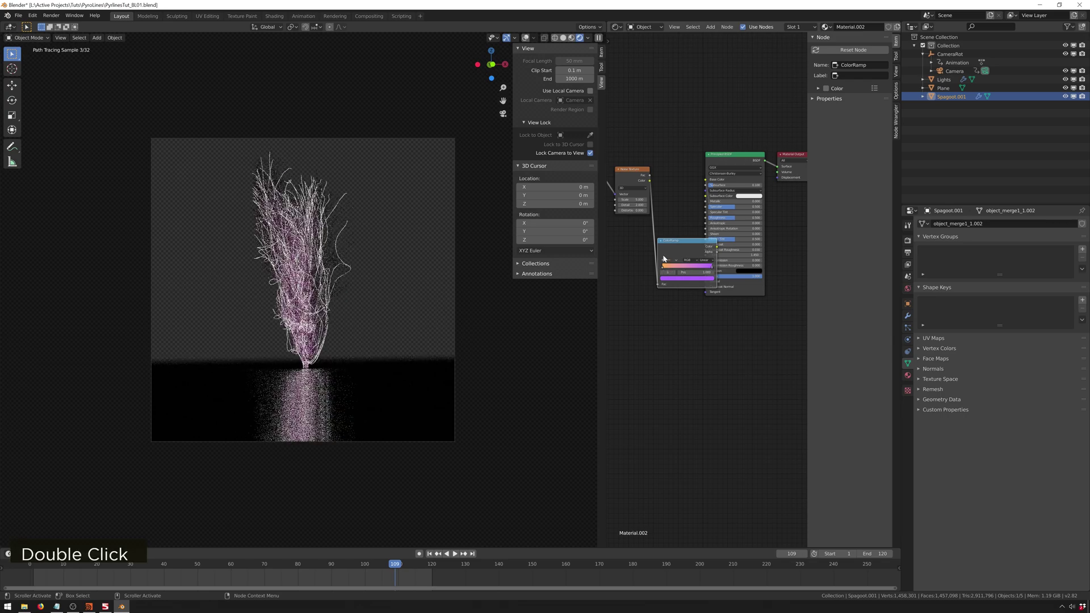
pyautogui.click(663, 259)
pyautogui.click(684, 278)
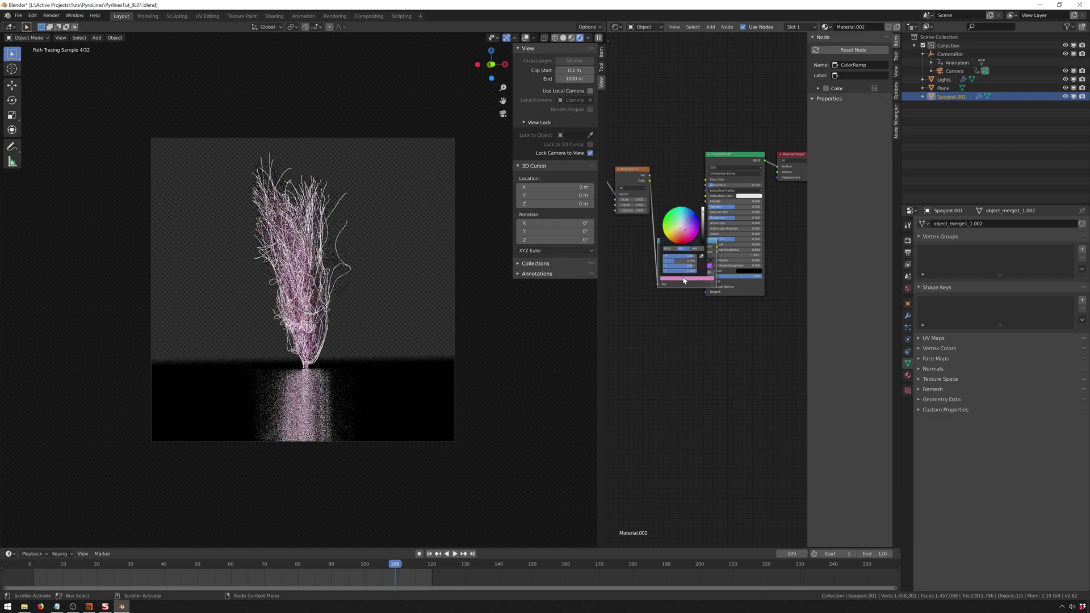
pyautogui.moveTo(682, 224); pyautogui.dragTo(685, 220)
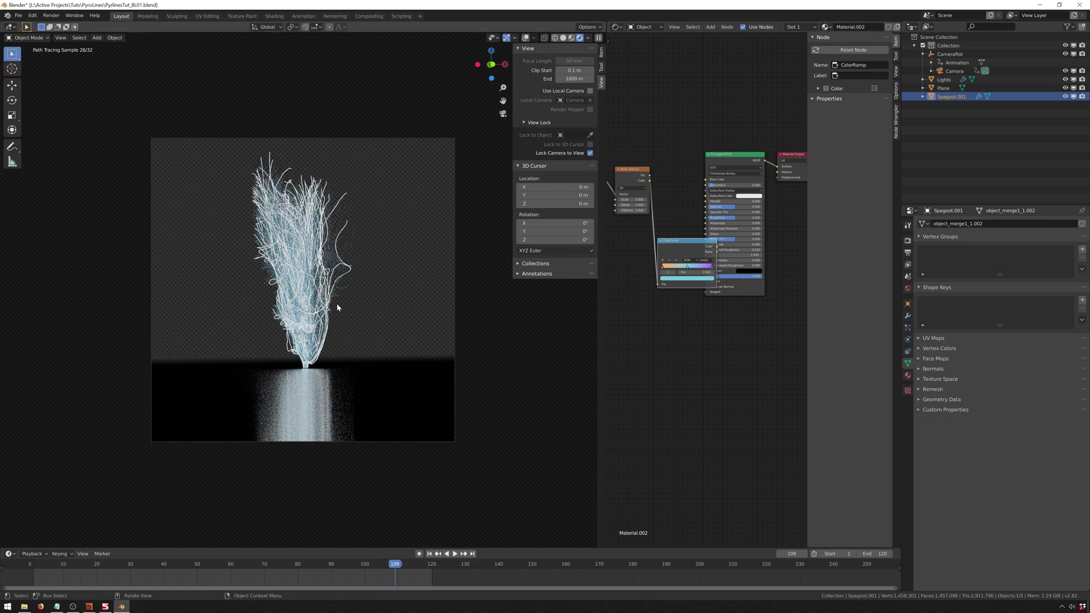
# Turn off Lock Camera to View and bring the rendered strands up close for inspection.
pyautogui.click(590, 153)
pyautogui.scroll(5, 327, 211)
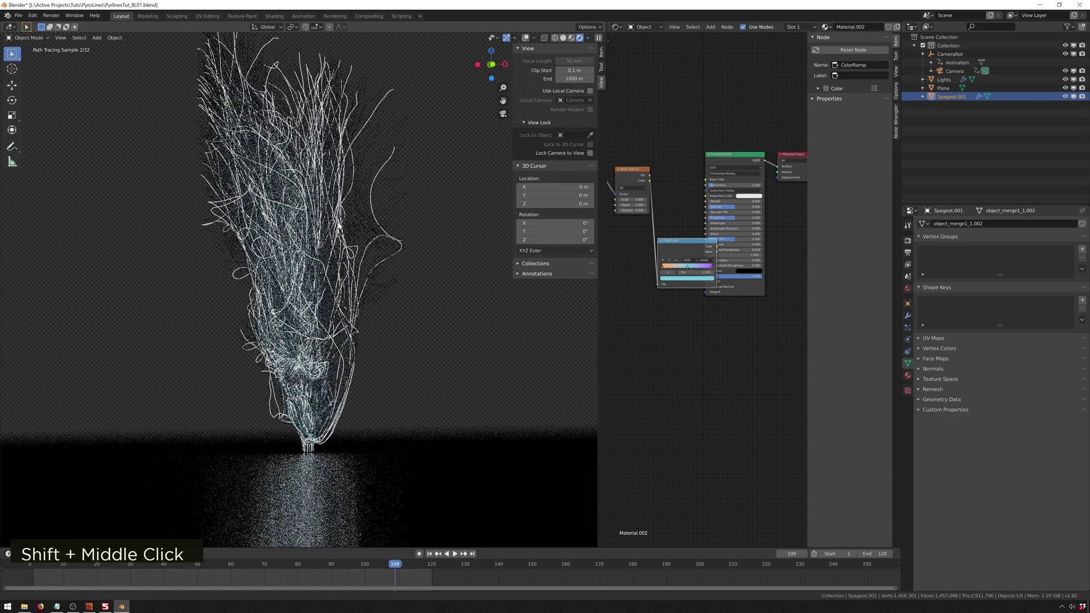
pyautogui.keyDown('shift'); pyautogui.moveTo(327, 211); pyautogui.dragTo(329, 247, button='middle'); pyautogui.keyUp('shift')
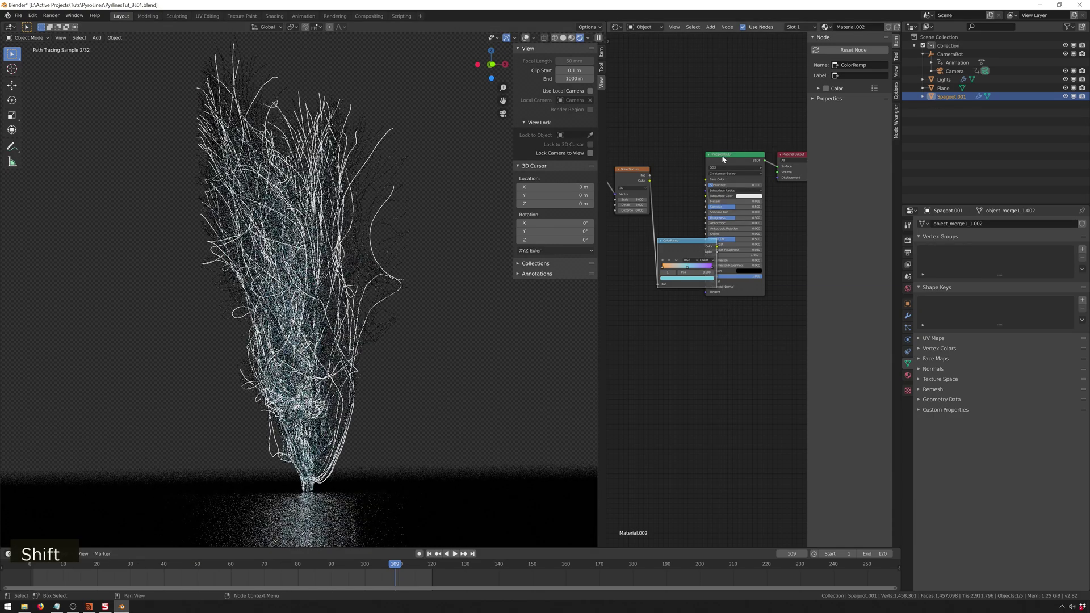
# Shift the ColorRamp's cyan stop slightly towards the orange one and switch the ramp's interpolation to Constant.
pyautogui.moveTo(723, 156); pyautogui.dragTo(749, 155)
pyautogui.moveTo(653, 235); pyautogui.dragTo(731, 255, button='middle')
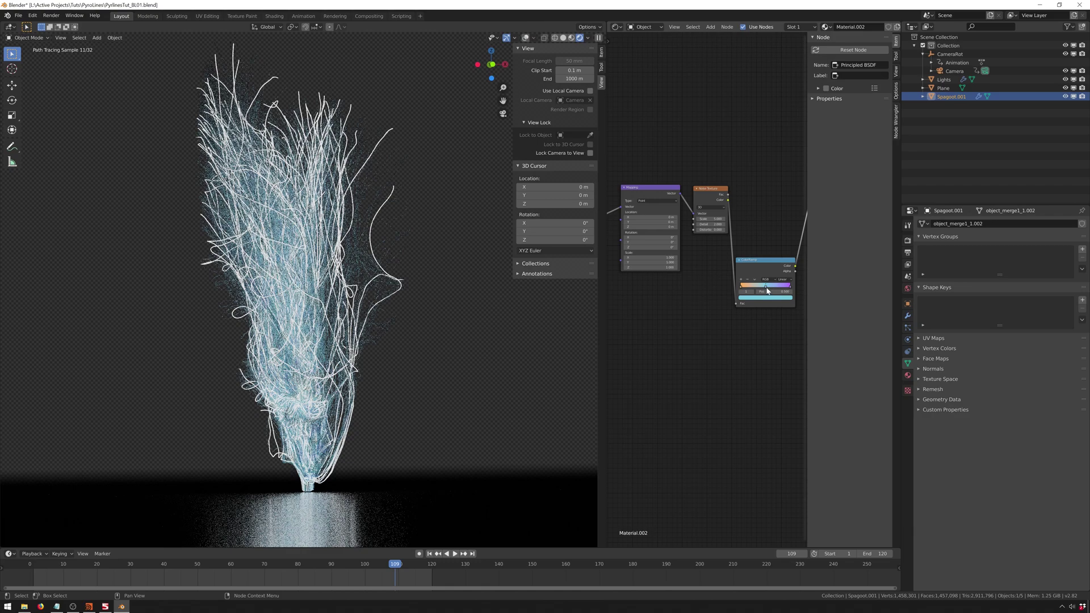
pyautogui.moveTo(766, 290); pyautogui.dragTo(762, 287)
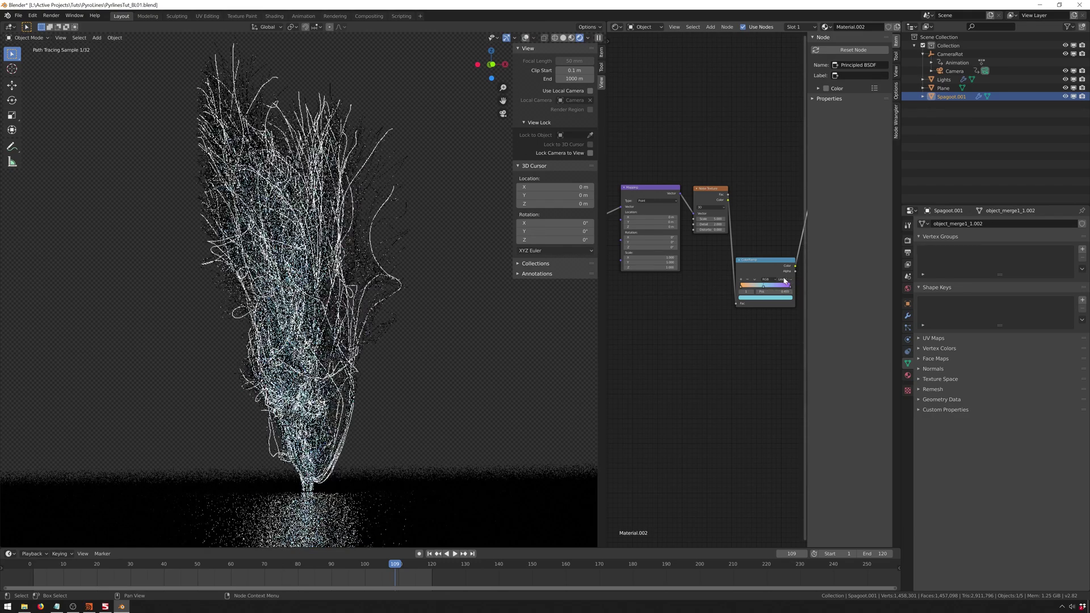
pyautogui.click(784, 279)
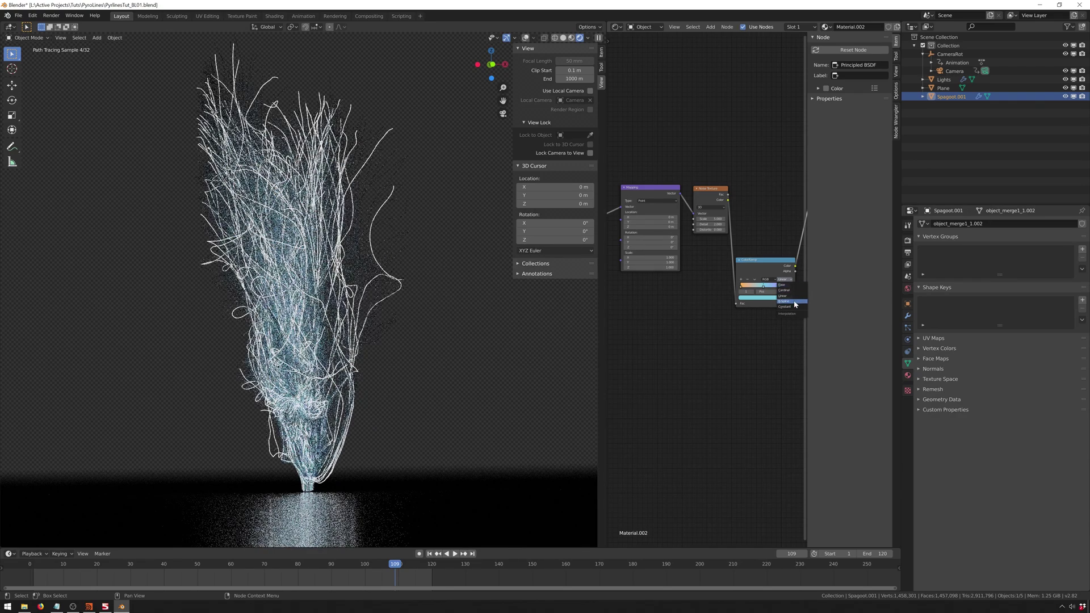
pyautogui.click(794, 308)
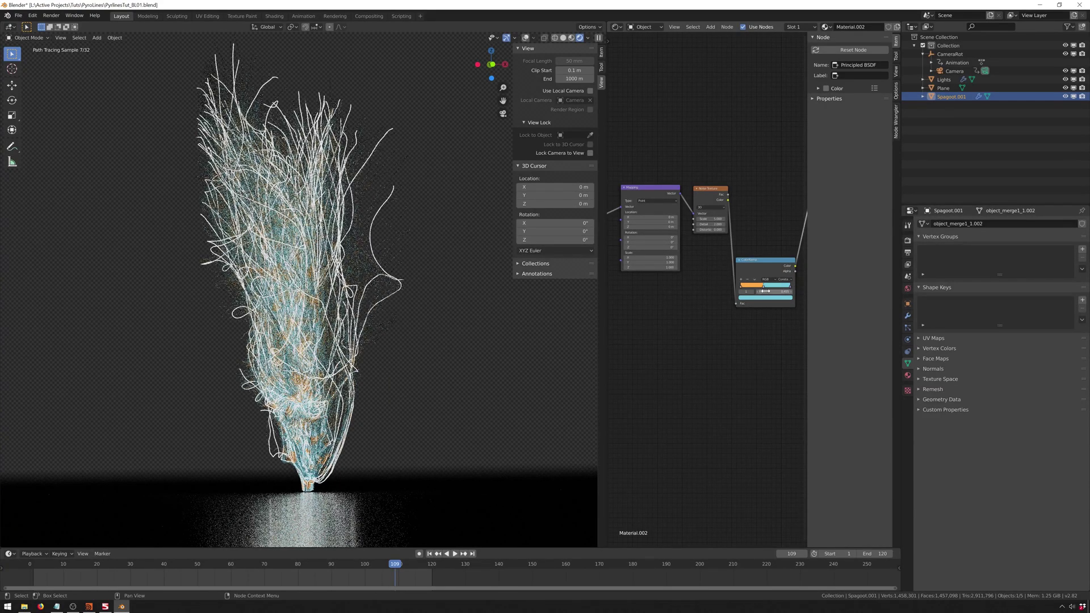
# Reposition the ramp's stops into orange, cyan and purple bands and set the Noise Texture's scale to 1.
pyautogui.moveTo(763, 291)
pyautogui.mouseDown()
pyautogui.moveTo(756, 287)
pyautogui.moveTo(771, 288)
pyautogui.mouseUp()
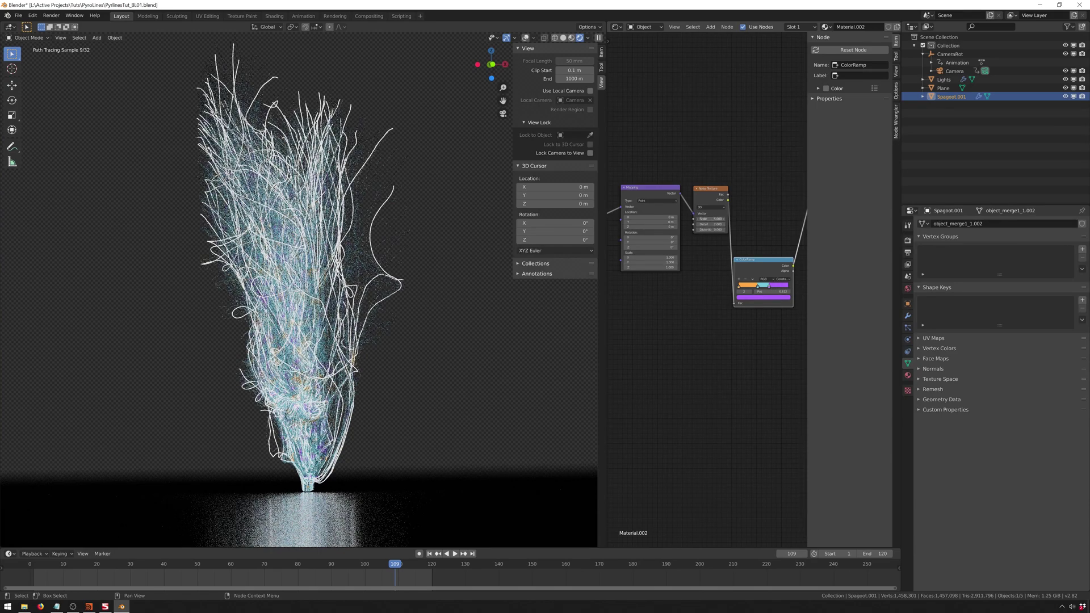
pyautogui.write('1')
pyautogui.press('Return')
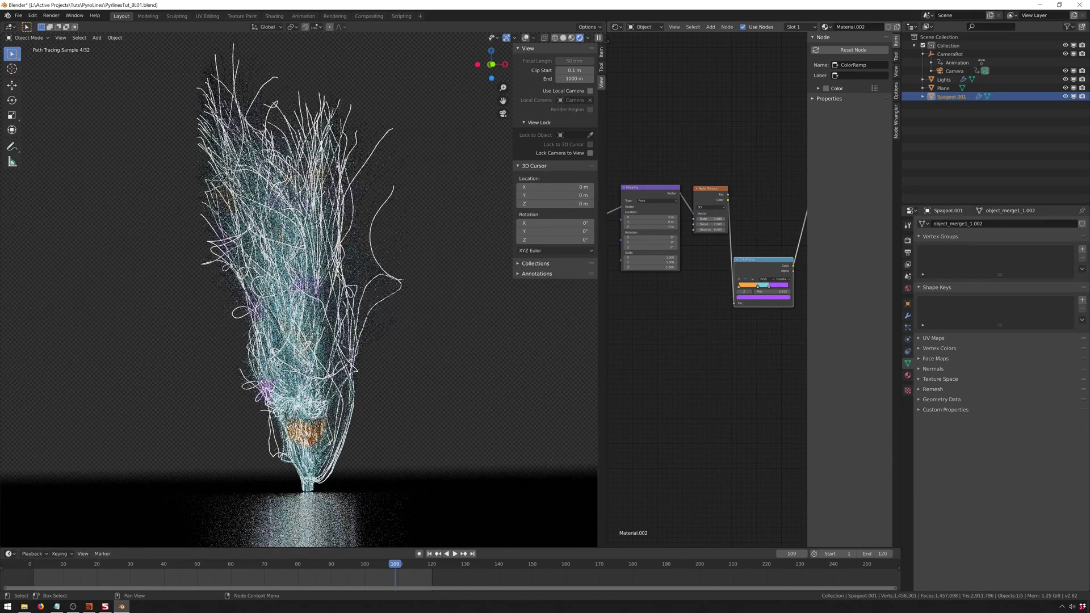
# Try a Noise Texture scale of 10, then vary the scale to compare the colour pattern on the strands.
pyautogui.press('Return')
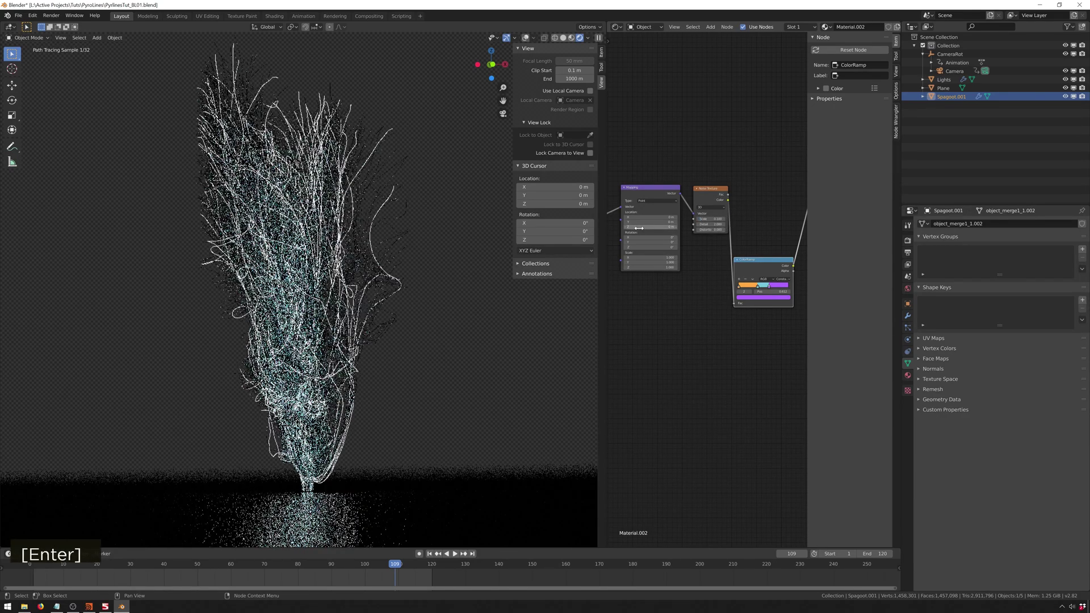
pyautogui.doubleClick(717, 219)
pyautogui.write('10')
pyautogui.press('Return')
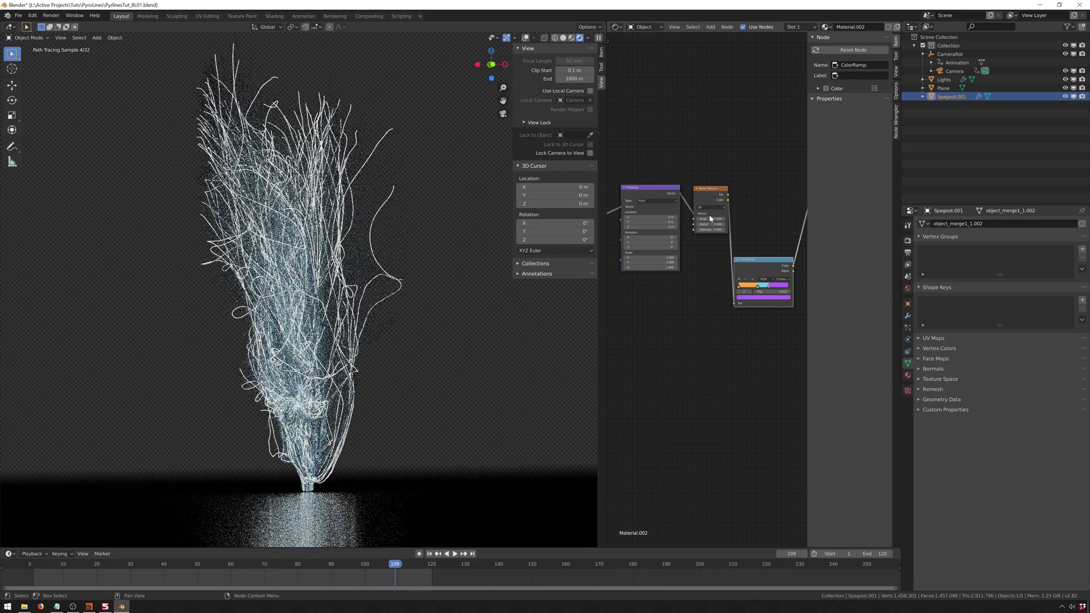
pyautogui.moveTo(709, 219); pyautogui.dragTo(795, 219)
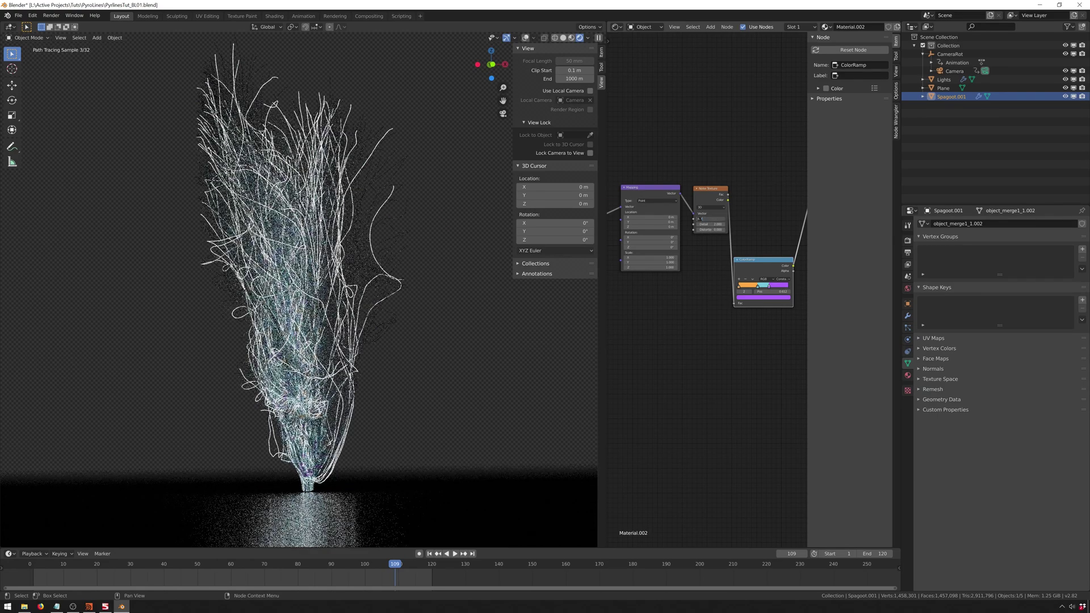
# Set the Noise Texture's scale to 0.5 and adjust its detail slightly.
pyautogui.doubleClick(711, 219)
pyautogui.write('.5')
pyautogui.press('Return')
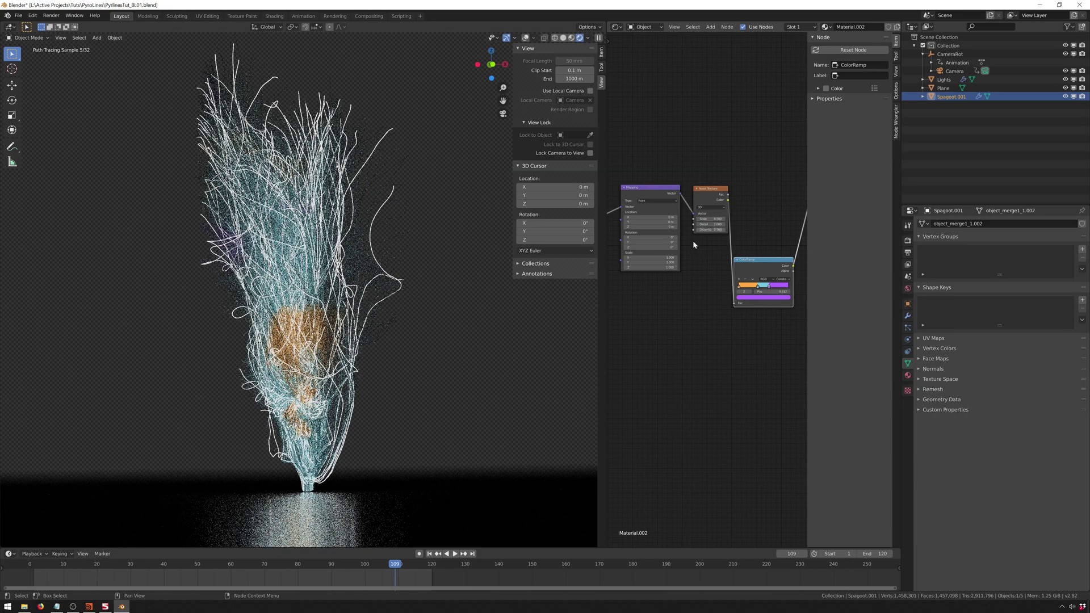
pyautogui.moveTo(703, 223); pyautogui.dragTo(720, 222)
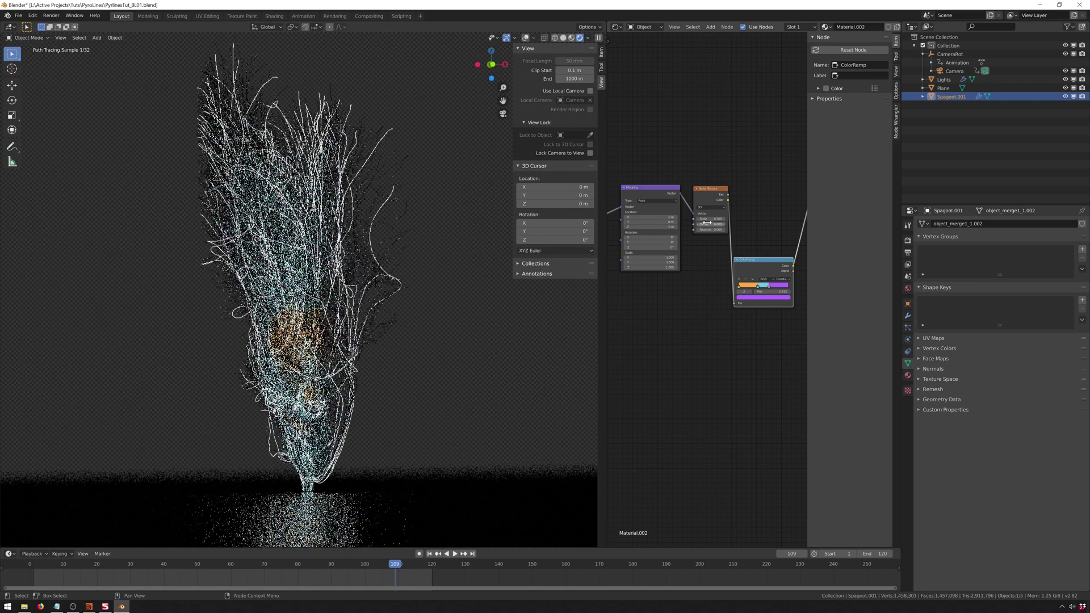
pyautogui.doubleClick(704, 219)
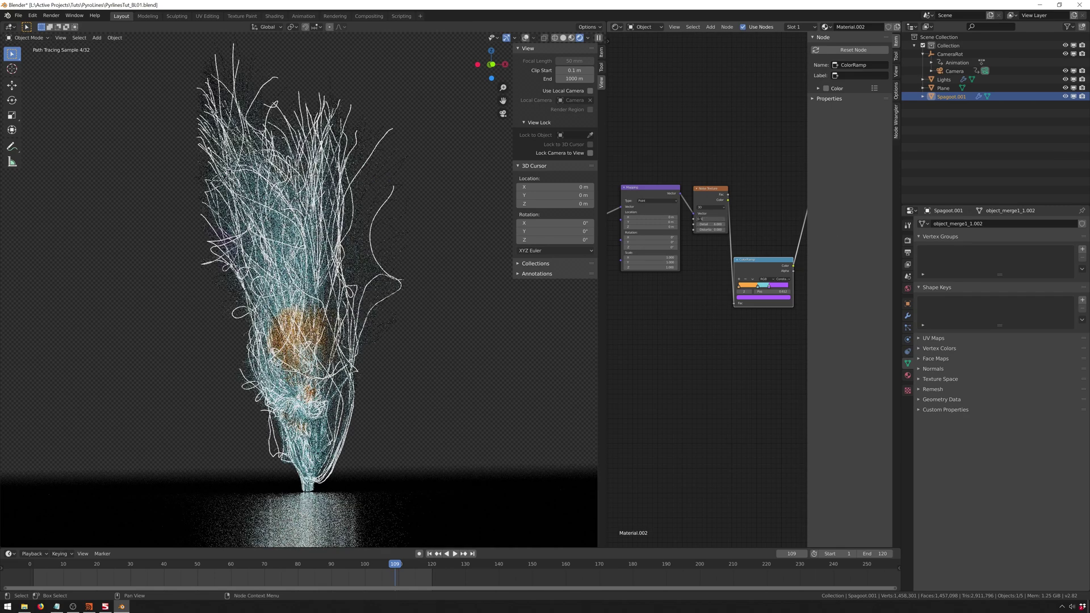
pyautogui.write('0.5')
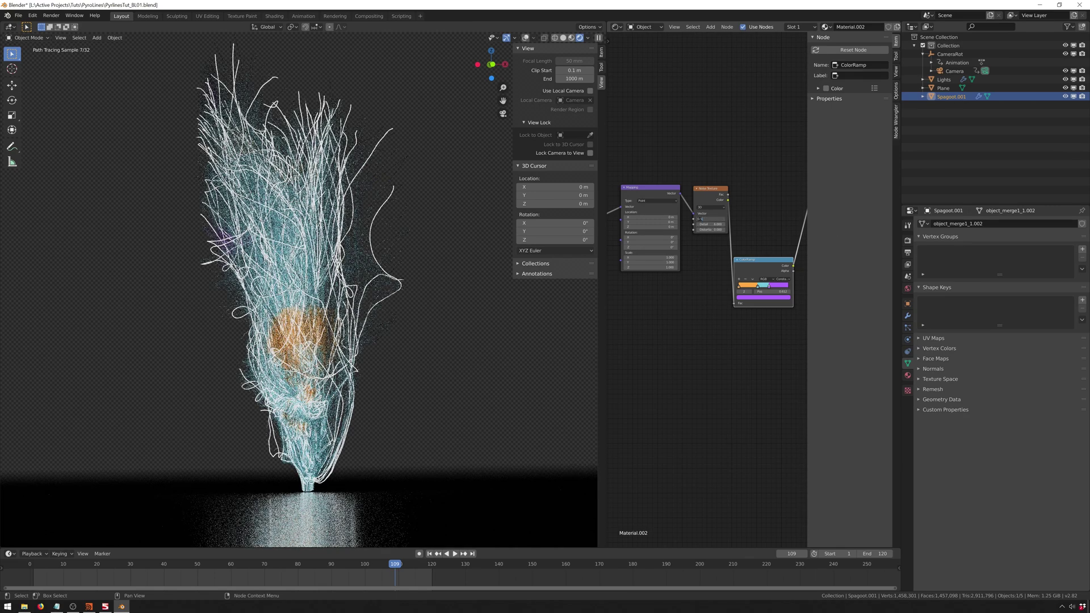
pyautogui.press('Return')
# Set the Noise Texture's distortion to 1 and rotate the Mapping node about Y.
pyautogui.doubleClick(709, 229)
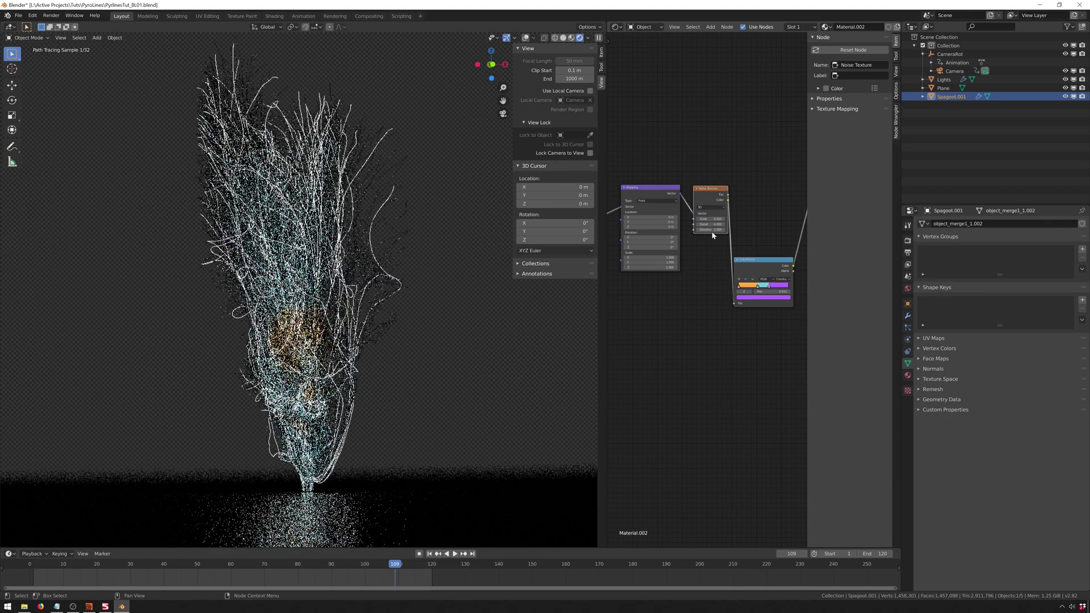
pyautogui.write('1')
pyautogui.press('Return')
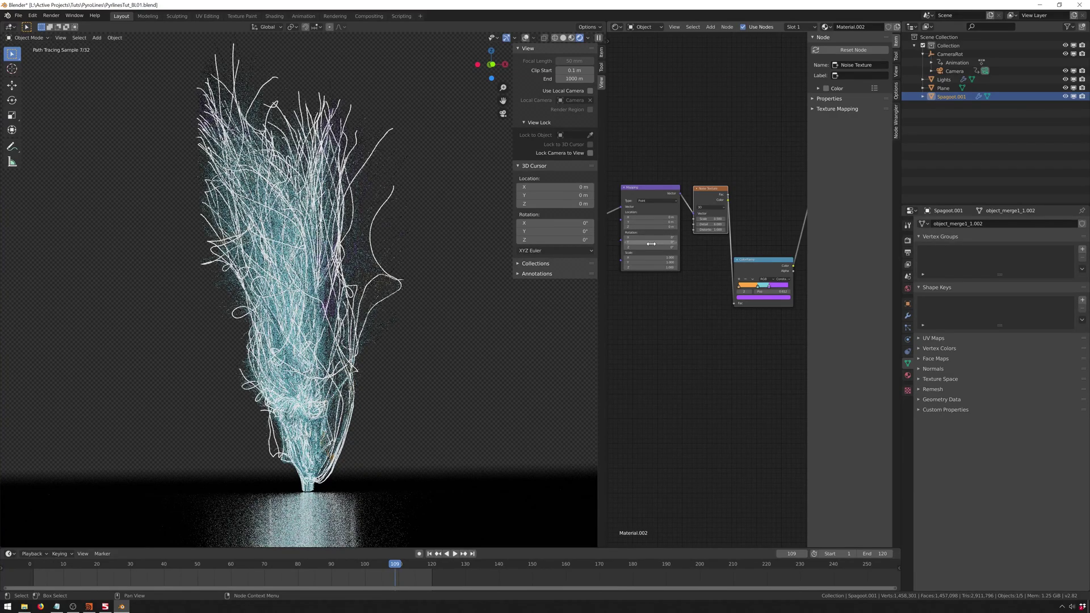
pyautogui.moveTo(647, 242); pyautogui.dragTo(664, 242)
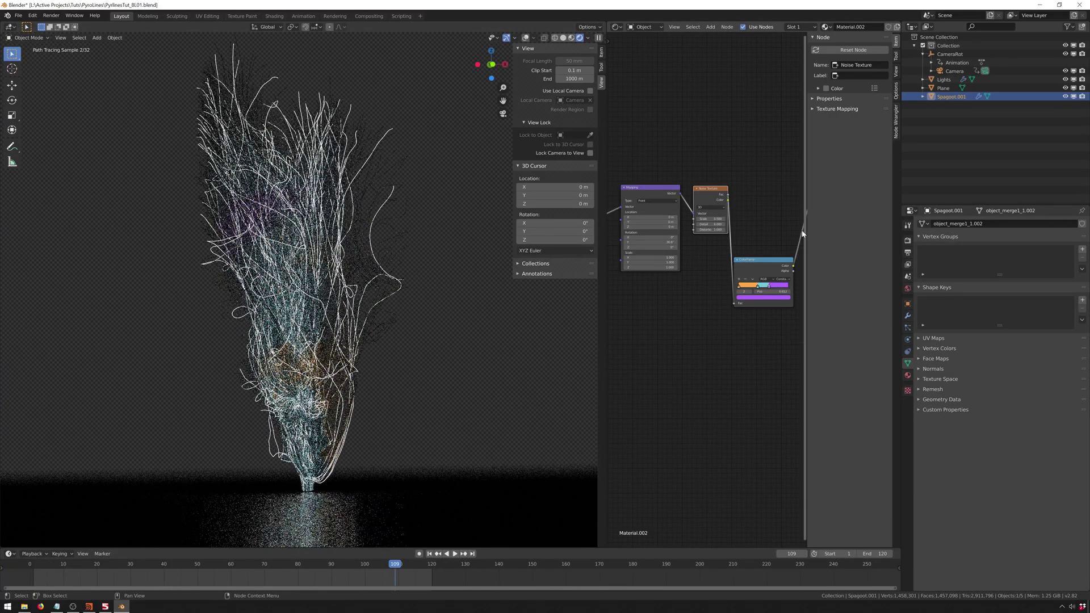
# Switch the ColorRamp's interpolation to Linear and respace its orange, cyan and purple stops.
pyautogui.click(782, 278)
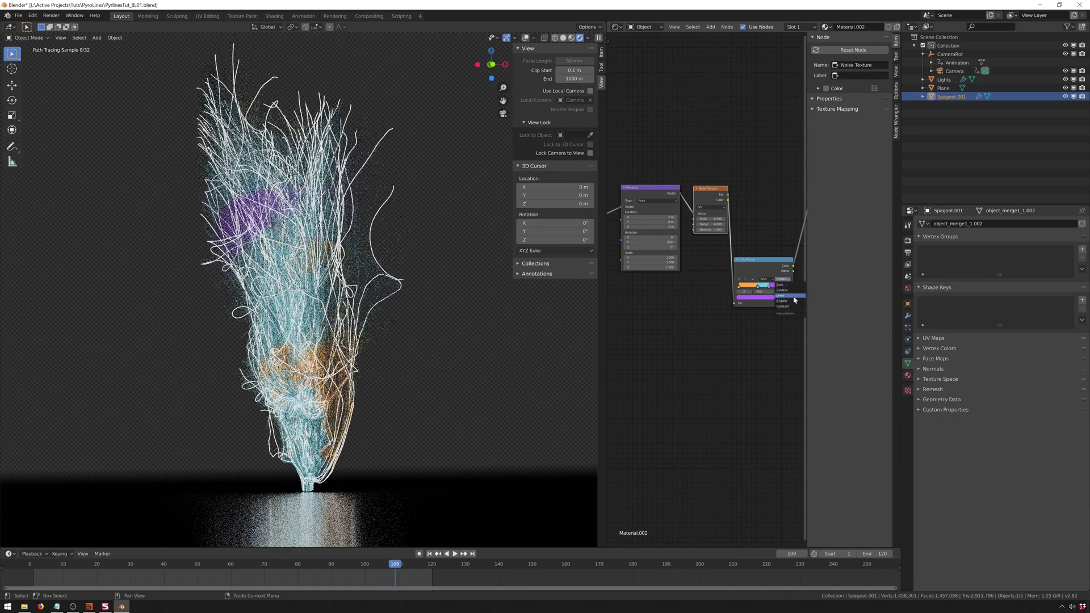
pyautogui.click(794, 295)
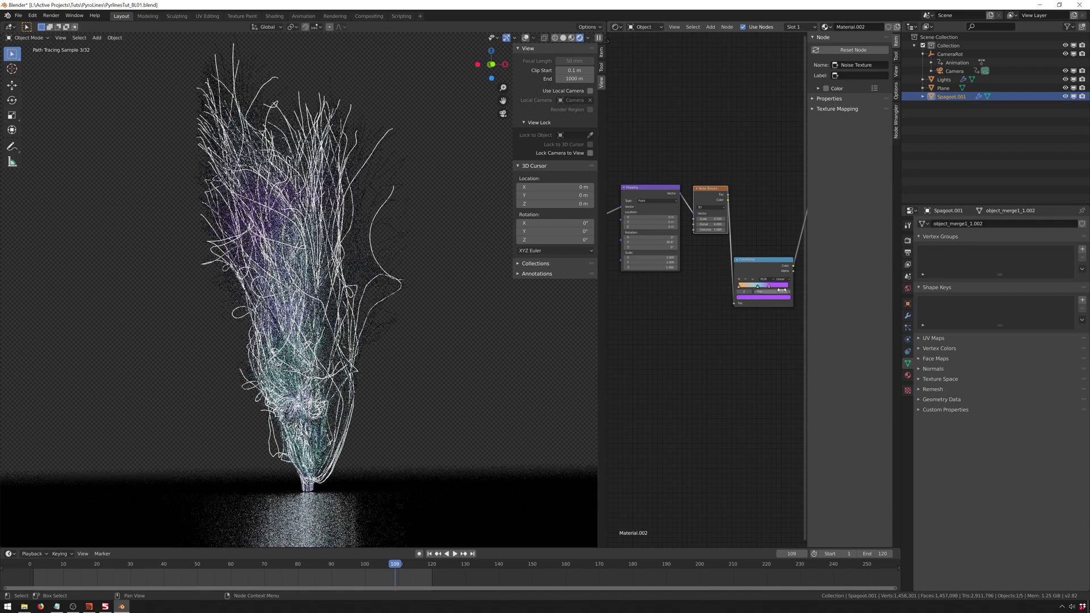
pyautogui.moveTo(769, 288)
pyautogui.mouseDown()
pyautogui.moveTo(783, 287)
pyautogui.moveTo(771, 290)
pyautogui.mouseUp()
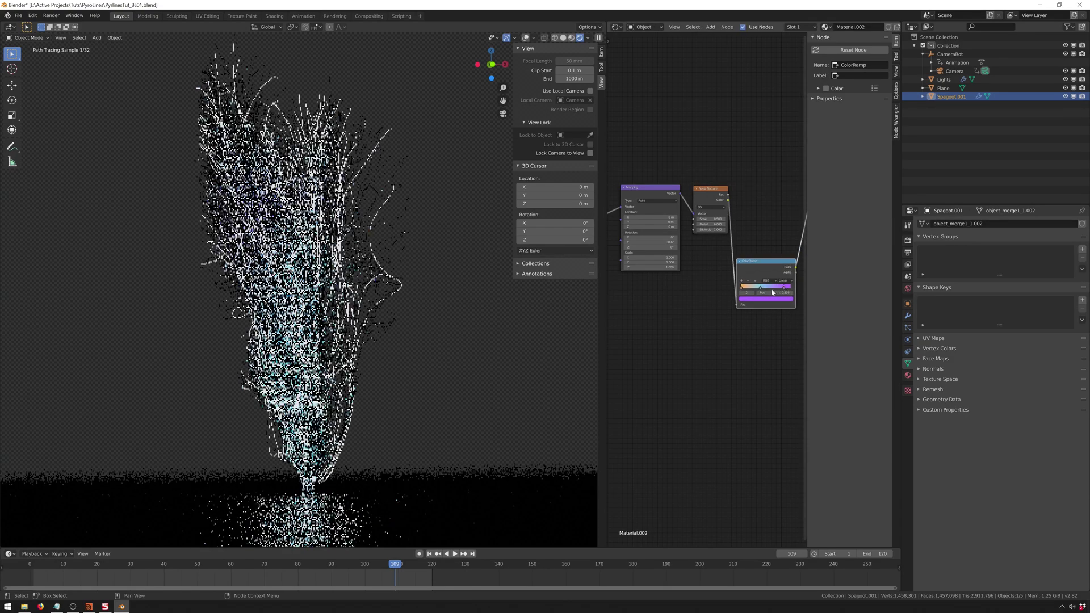
pyautogui.click(744, 291)
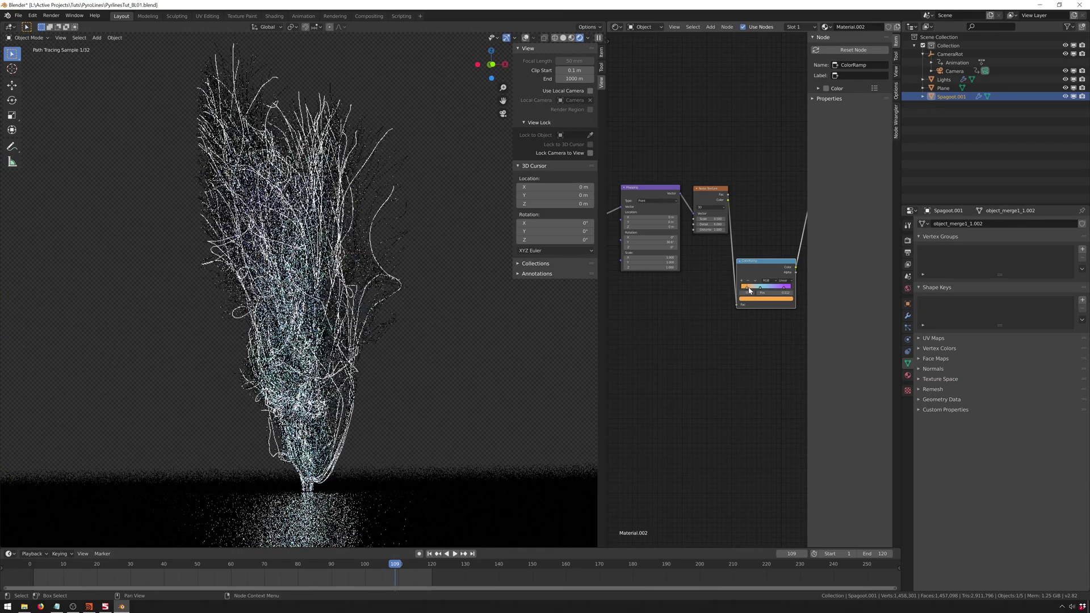
pyautogui.click(761, 289)
pyautogui.moveTo(764, 290); pyautogui.dragTo(767, 291)
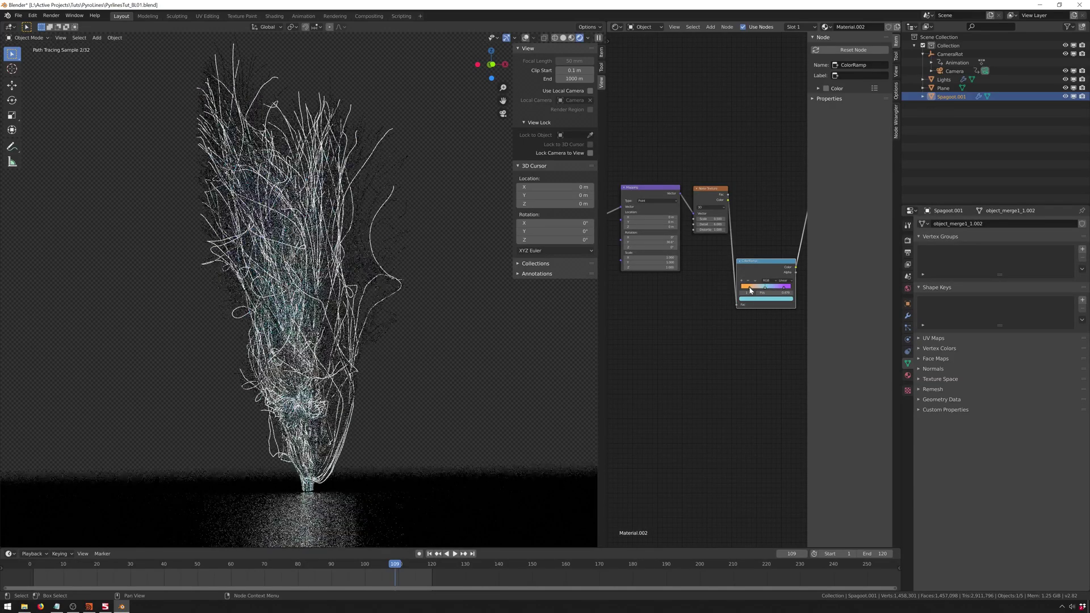
pyautogui.click(749, 289)
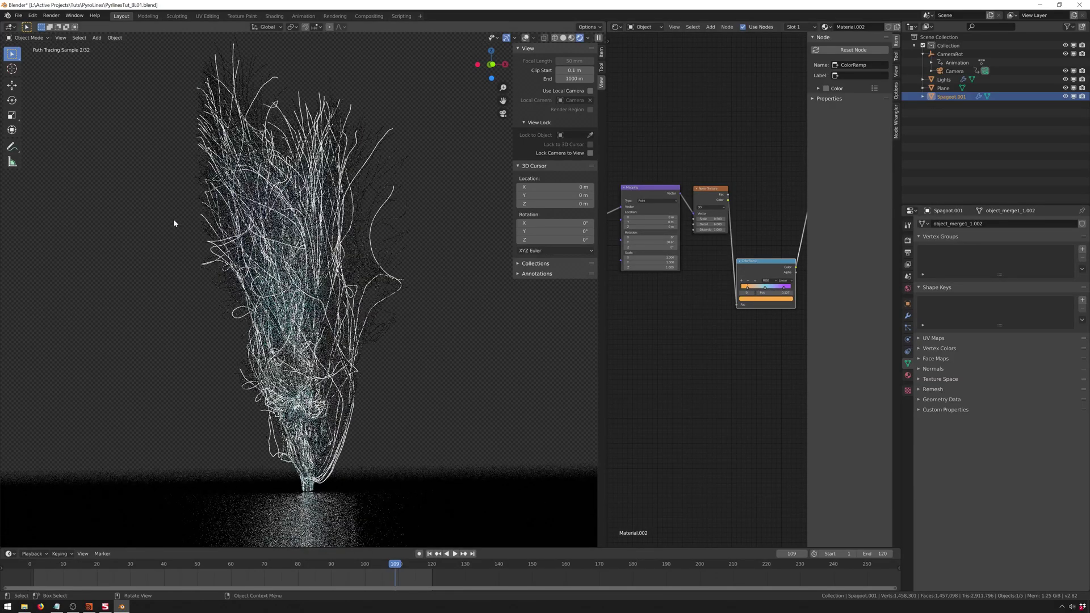
pyautogui.scroll(-2, 404, 170)
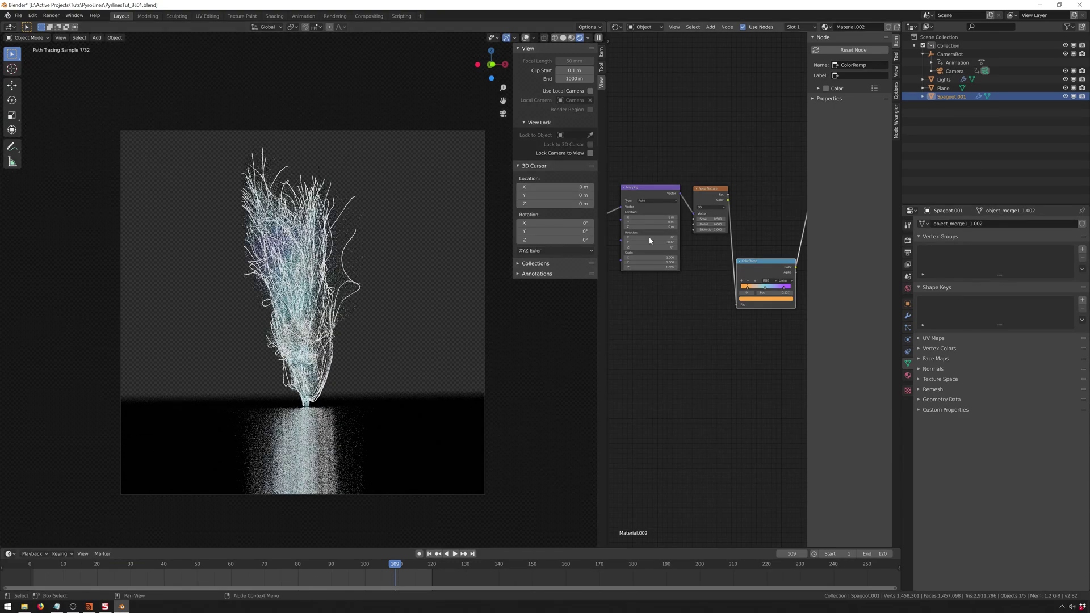
# Delete the ColorRamp's orange stop and move the cyan stop inward from the start of the ramp.
pyautogui.click(748, 281)
pyautogui.moveTo(767, 290)
pyautogui.mouseDown()
pyautogui.moveTo(729, 290)
pyautogui.moveTo(774, 280)
pyautogui.moveTo(751, 279)
pyautogui.mouseUp()
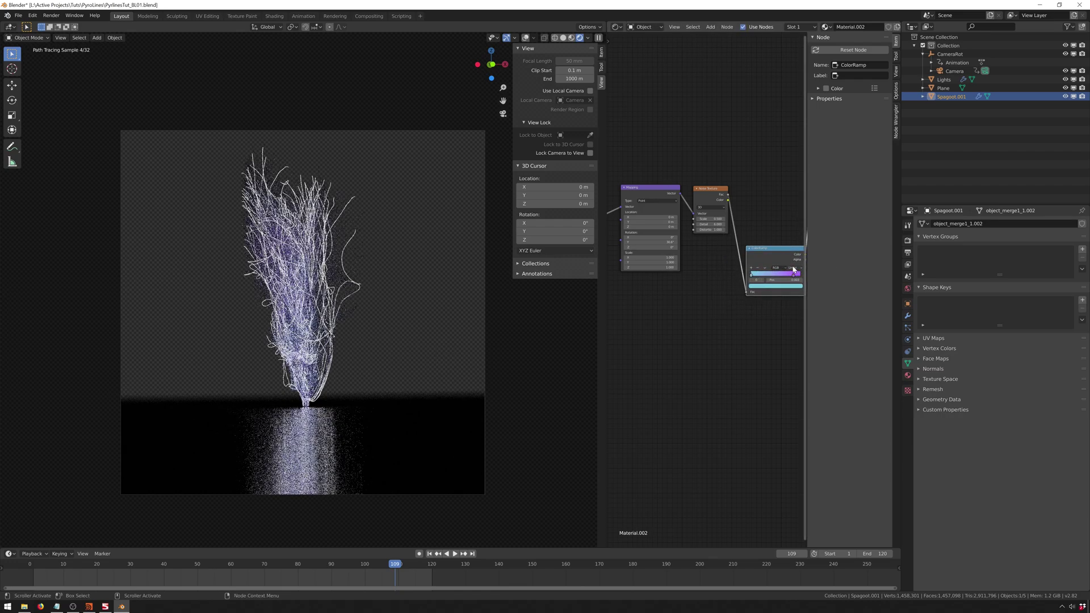
pyautogui.moveTo(752, 275); pyautogui.dragTo(766, 275)
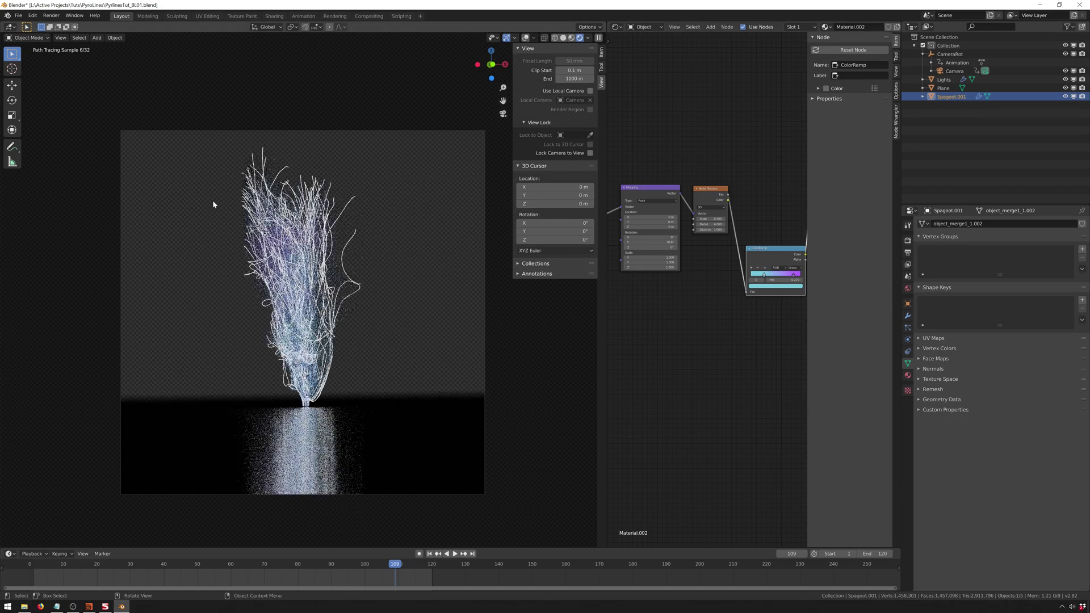
pyautogui.scroll(-1, 290, 249)
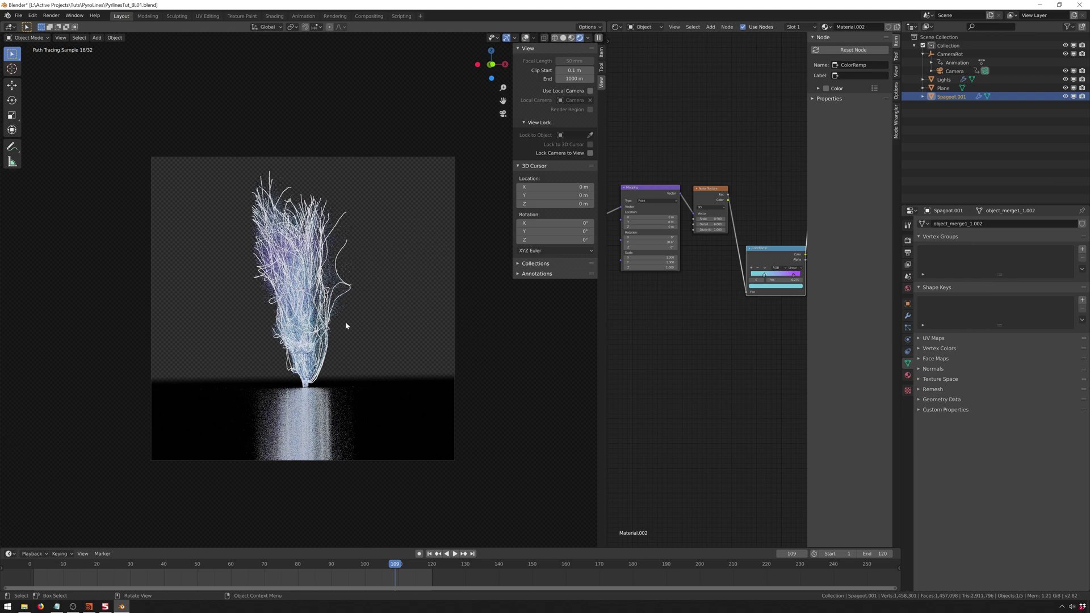
# Select the floor plane and try anisotropic and roughness values on its Principled BSDF, returning Anisotropic and Anisotropic Rotation to 0.
pyautogui.click(384, 430)
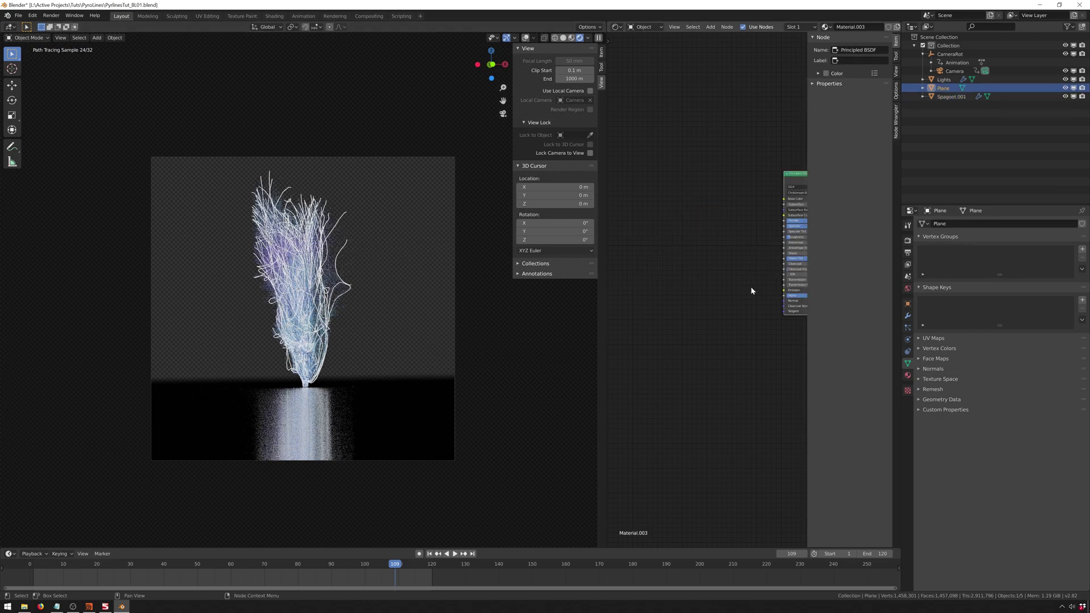
pyautogui.moveTo(751, 286); pyautogui.dragTo(619, 285, button='middle')
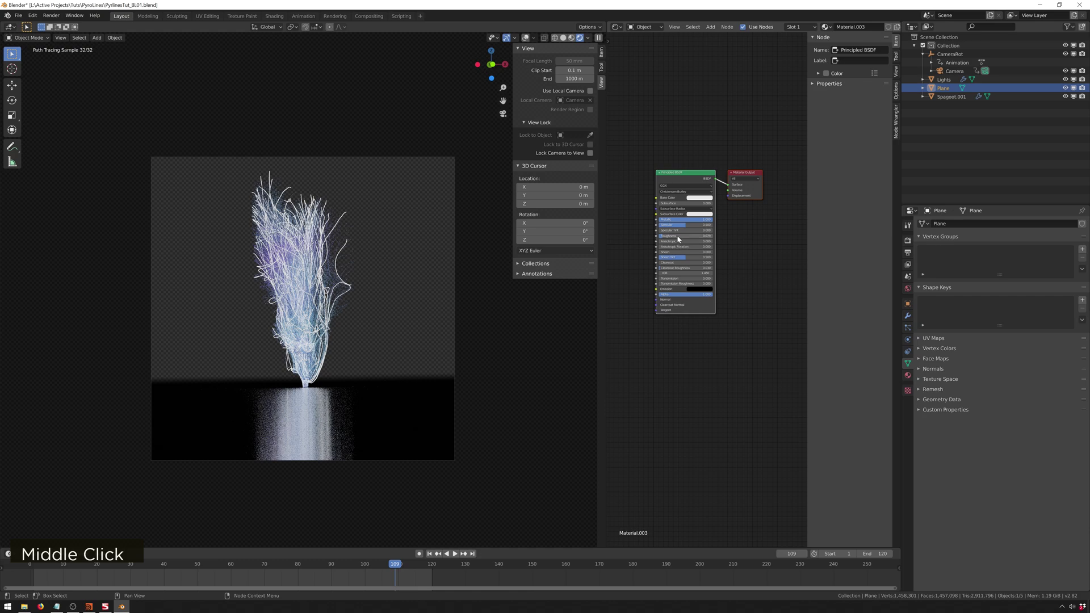
pyautogui.moveTo(673, 241)
pyautogui.mouseDown()
pyautogui.moveTo(712, 242)
pyautogui.moveTo(690, 247)
pyautogui.mouseUp()
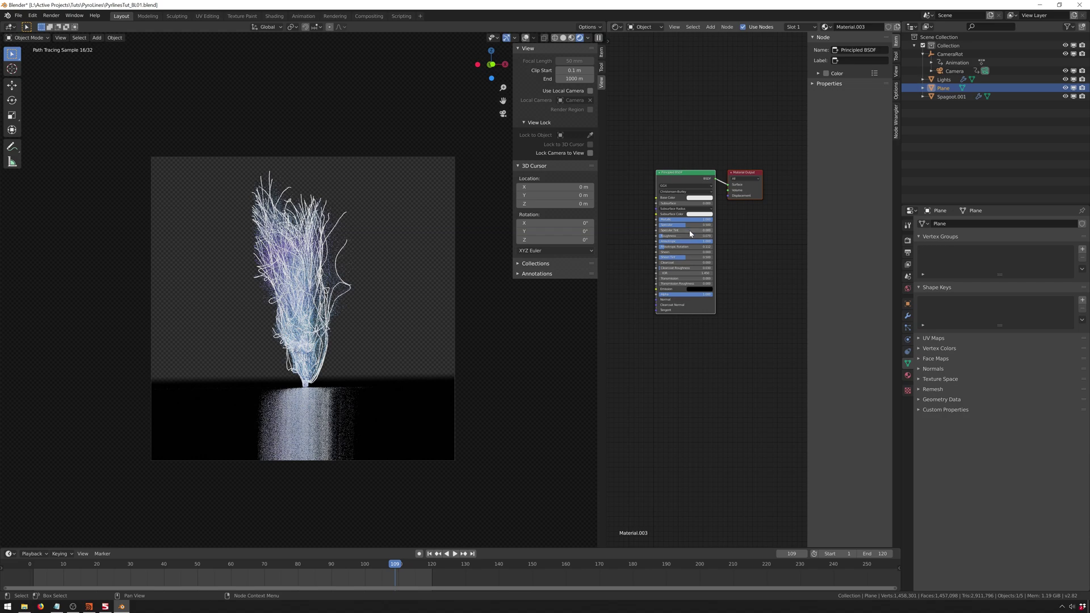
pyautogui.moveTo(688, 234); pyautogui.dragTo(659, 238)
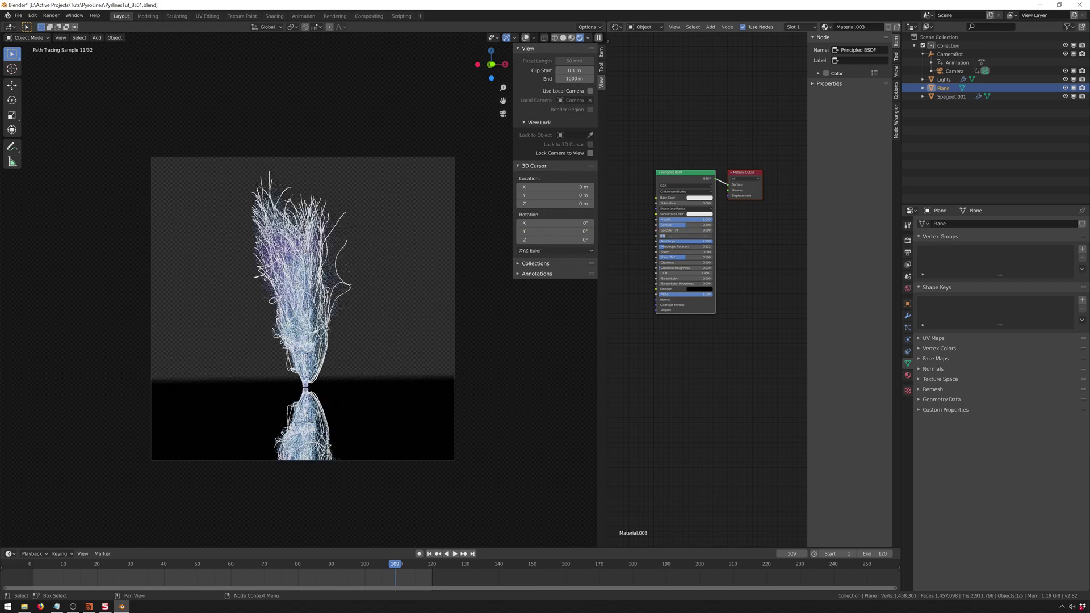
pyautogui.press('Return')
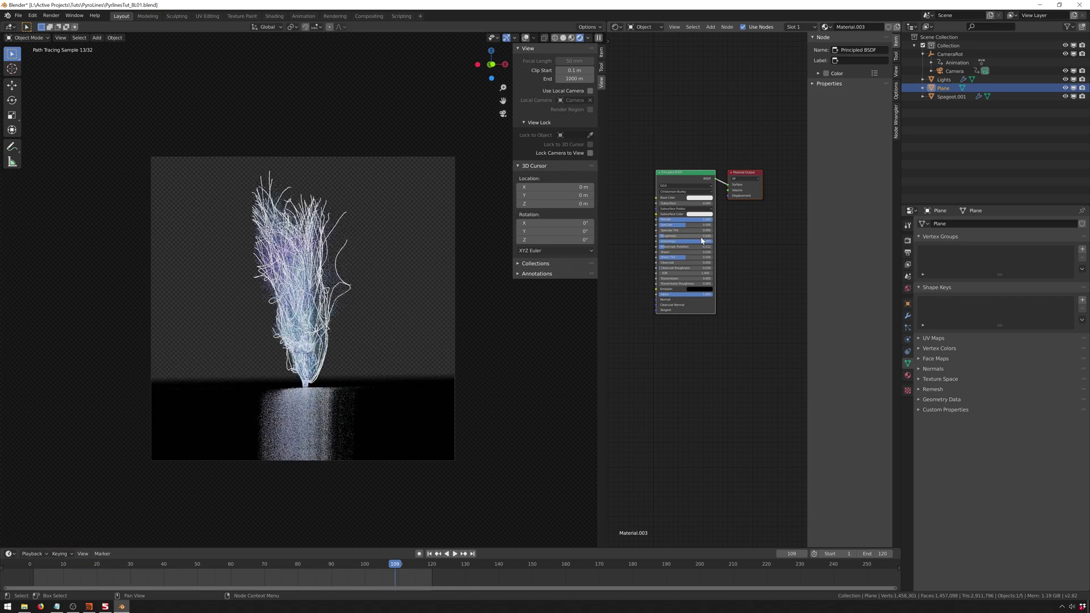
pyautogui.moveTo(704, 242); pyautogui.dragTo(662, 248)
# Lower the floor's Principled BSDF roughness to a near-zero value for a slightly blurred reflection.
pyautogui.doubleClick(672, 236)
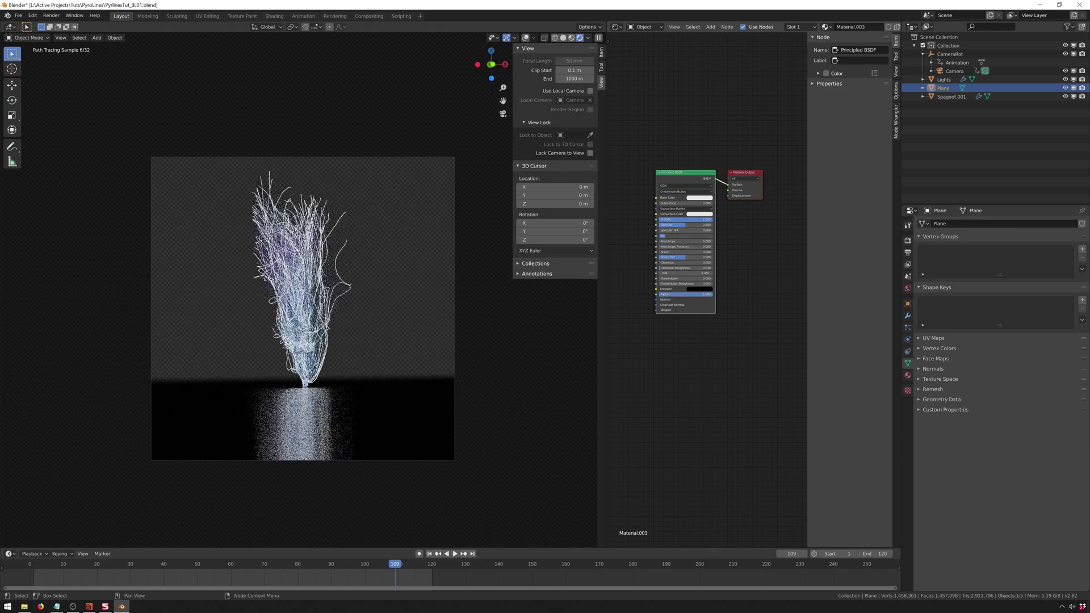
pyautogui.write('0')
pyautogui.press('Return')
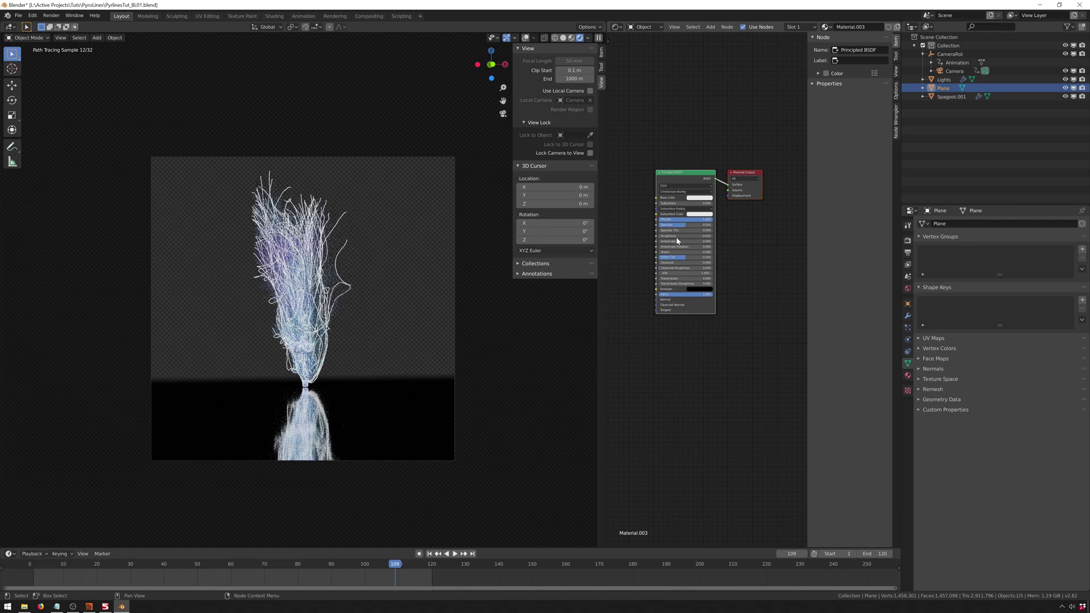
pyautogui.write('.0')
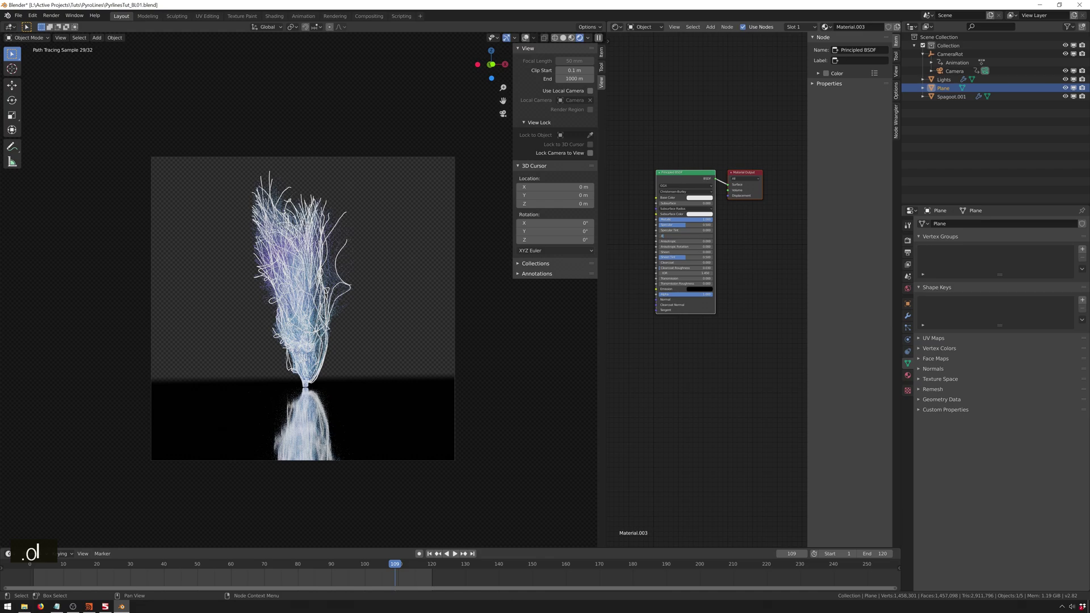
pyautogui.write('8')
pyautogui.press('Return')
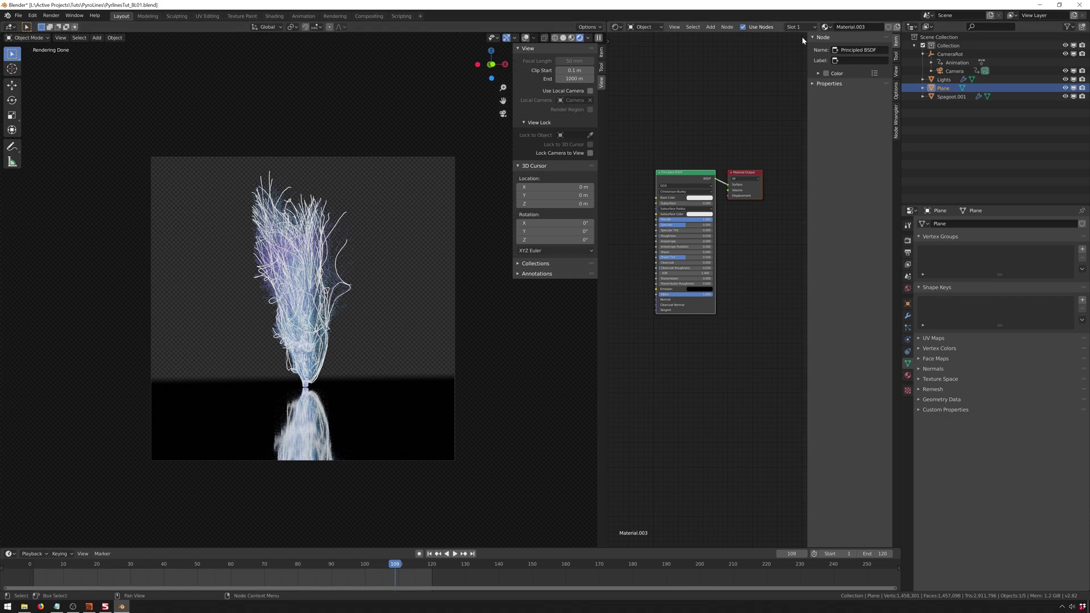
# Set the colour depth of the PNG output to 16.
pyautogui.click(908, 240)
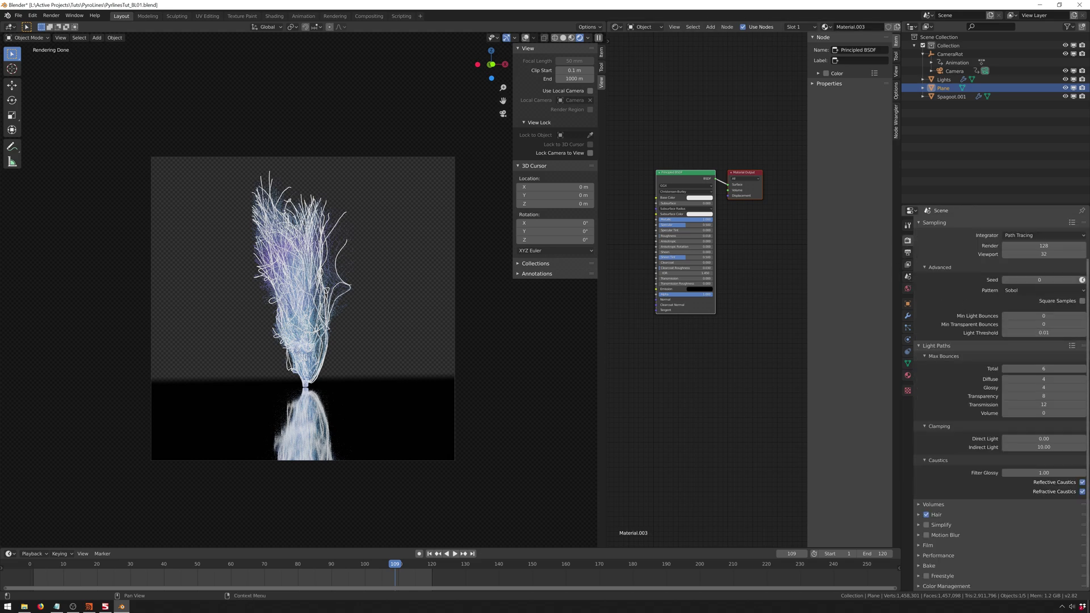
pyautogui.click(907, 253)
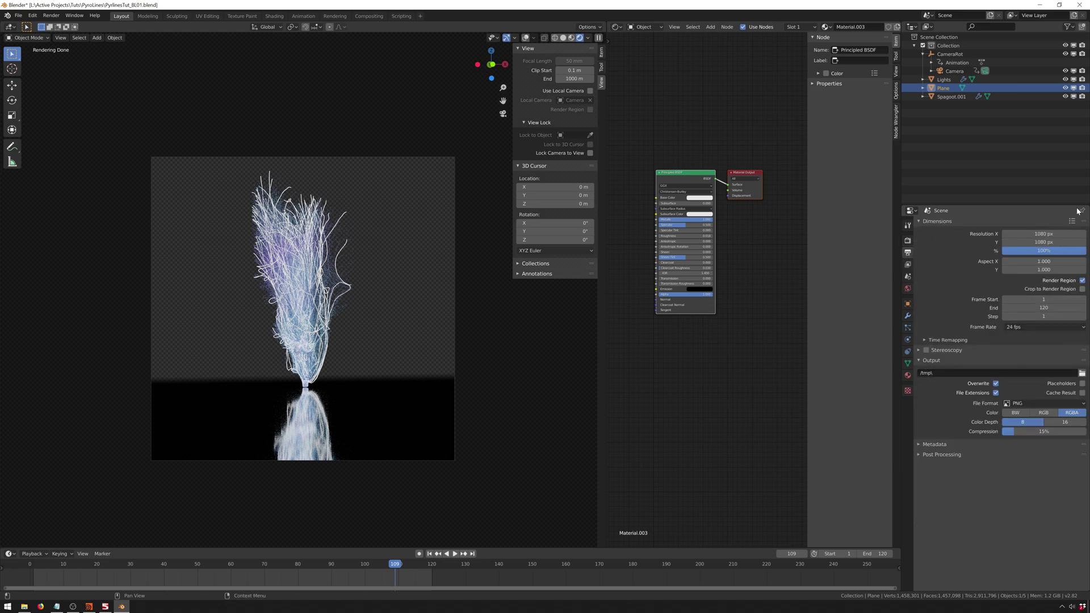
pyautogui.click(1063, 423)
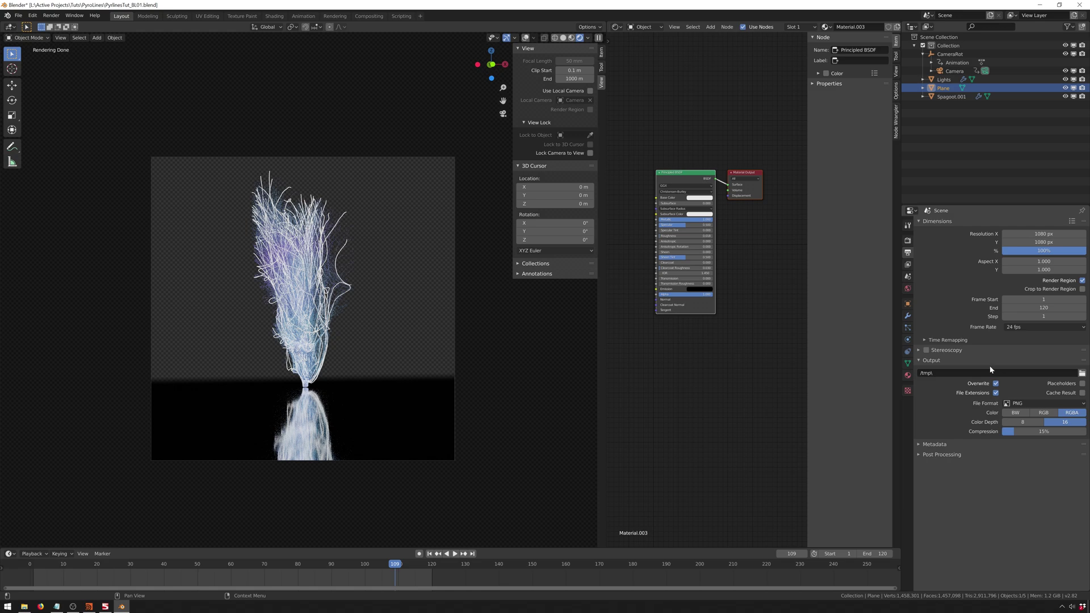
# Set both the viewport and the render sample counts to 512.
pyautogui.click(908, 265)
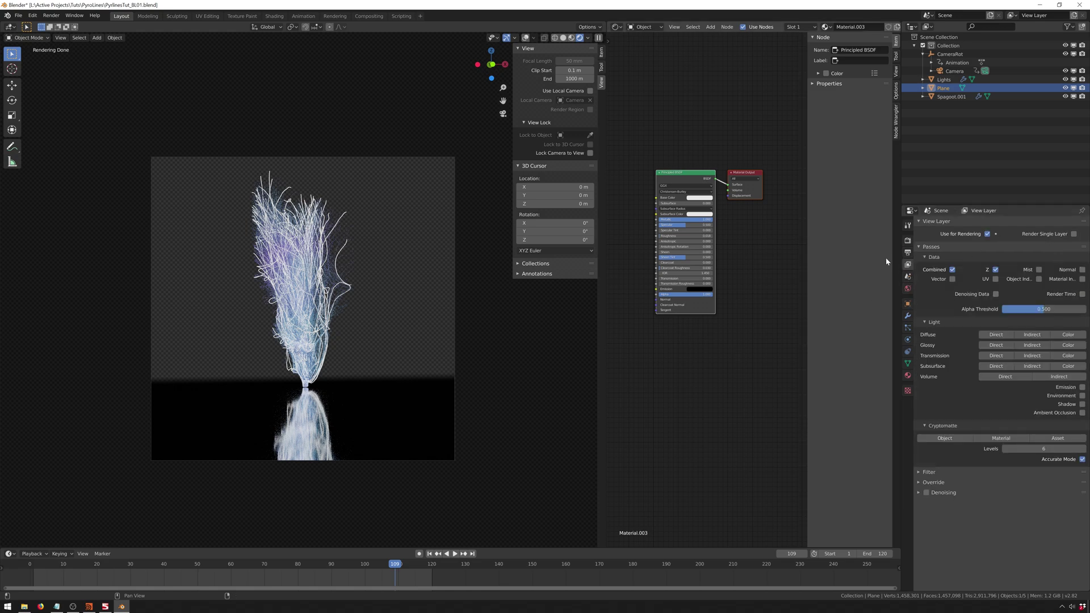
pyautogui.click(908, 241)
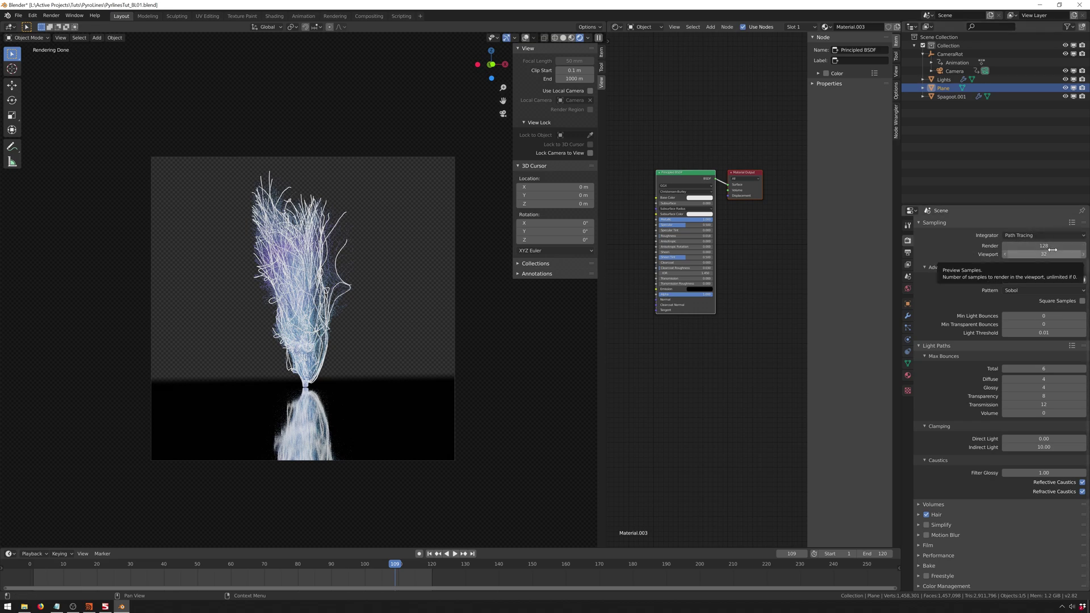
pyautogui.click(1052, 253)
pyautogui.write('512')
pyautogui.press('Return')
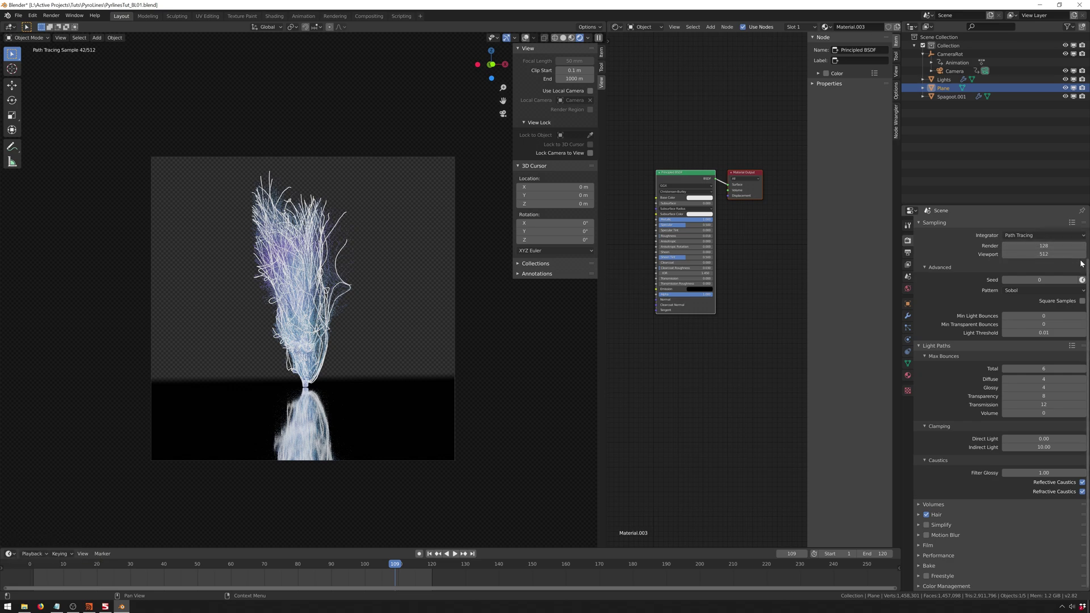
pyautogui.click(1048, 246)
pyautogui.write('512')
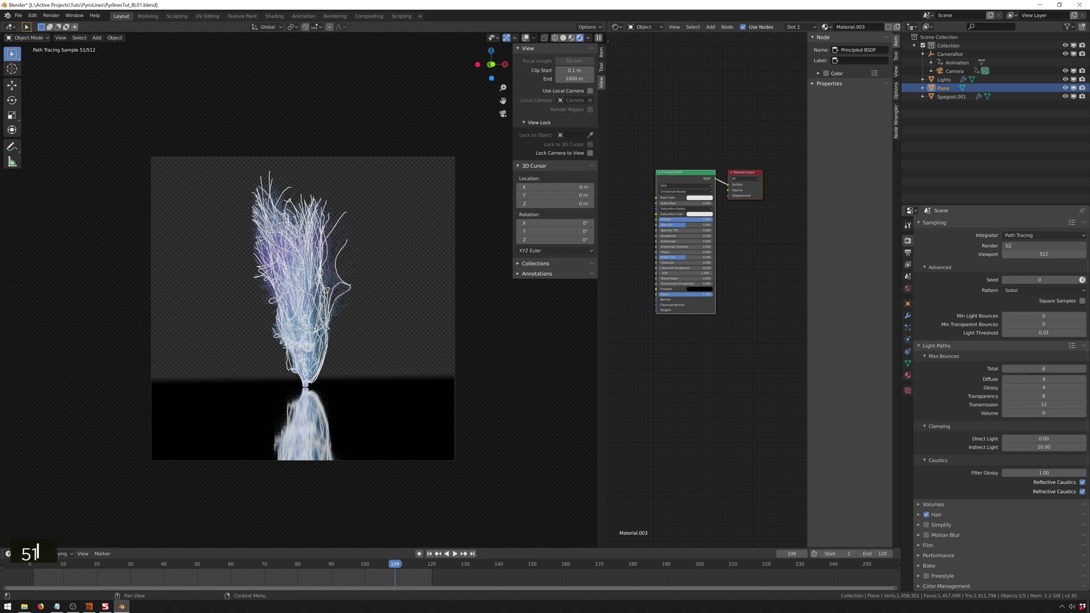
pyautogui.press('Return')
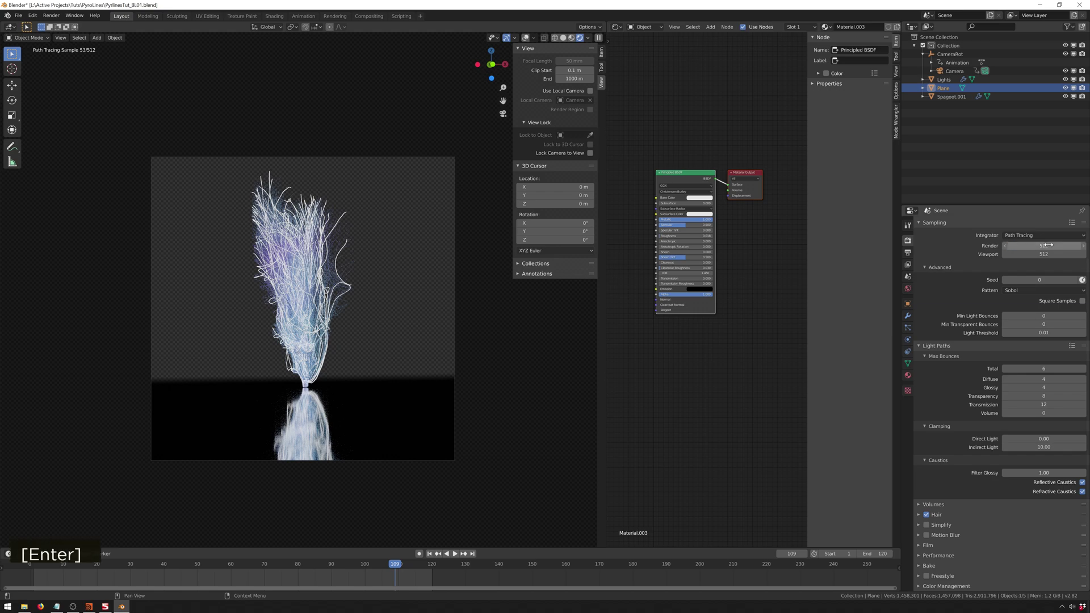
# Enable Denoising for the view layer.
pyautogui.click(908, 265)
pyautogui.click(908, 253)
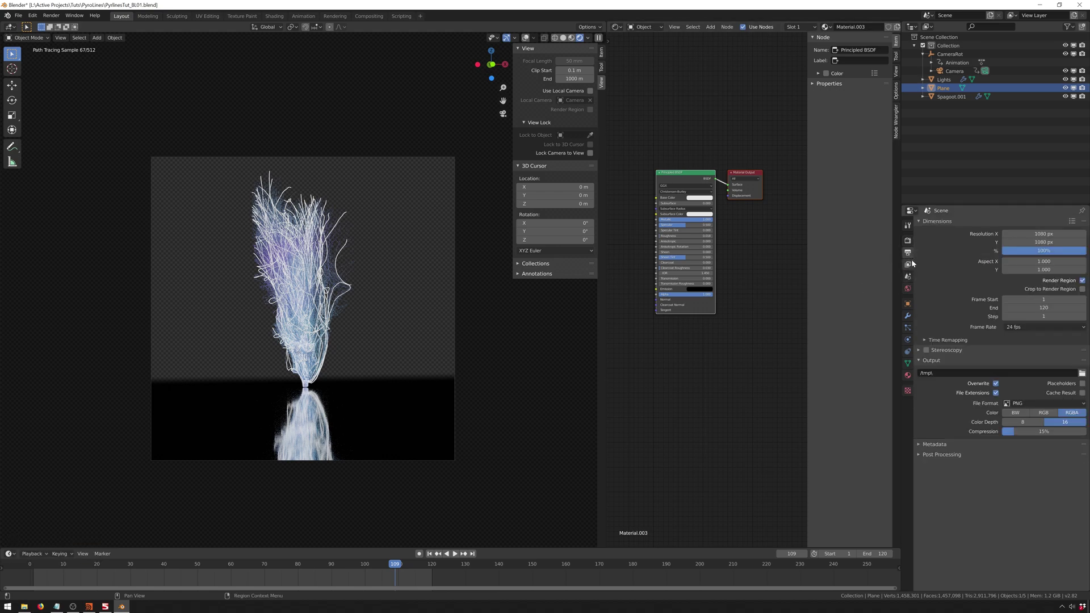
pyautogui.click(907, 264)
pyautogui.click(926, 492)
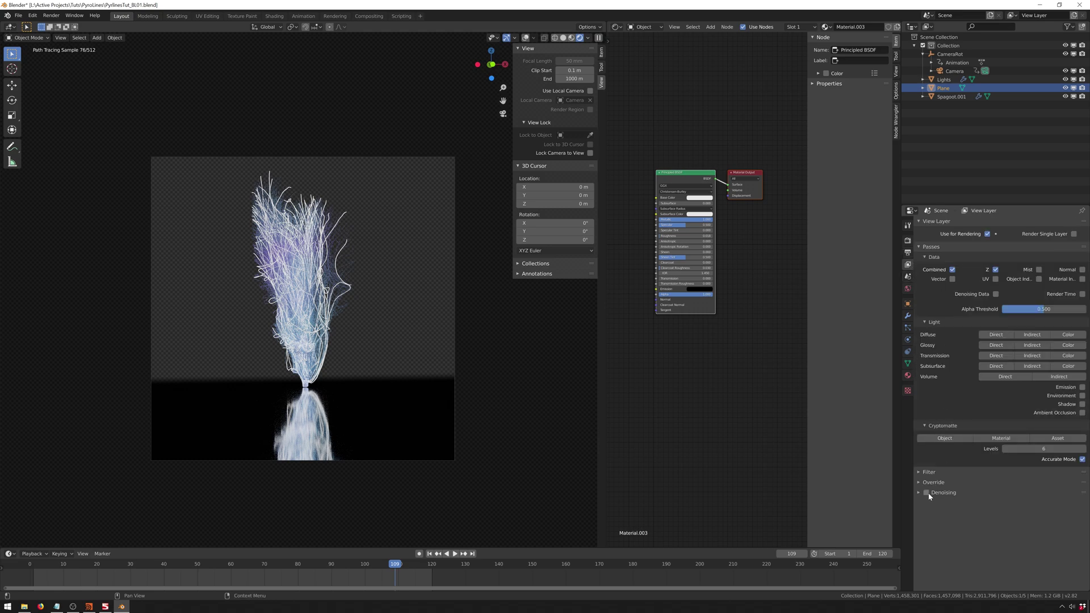